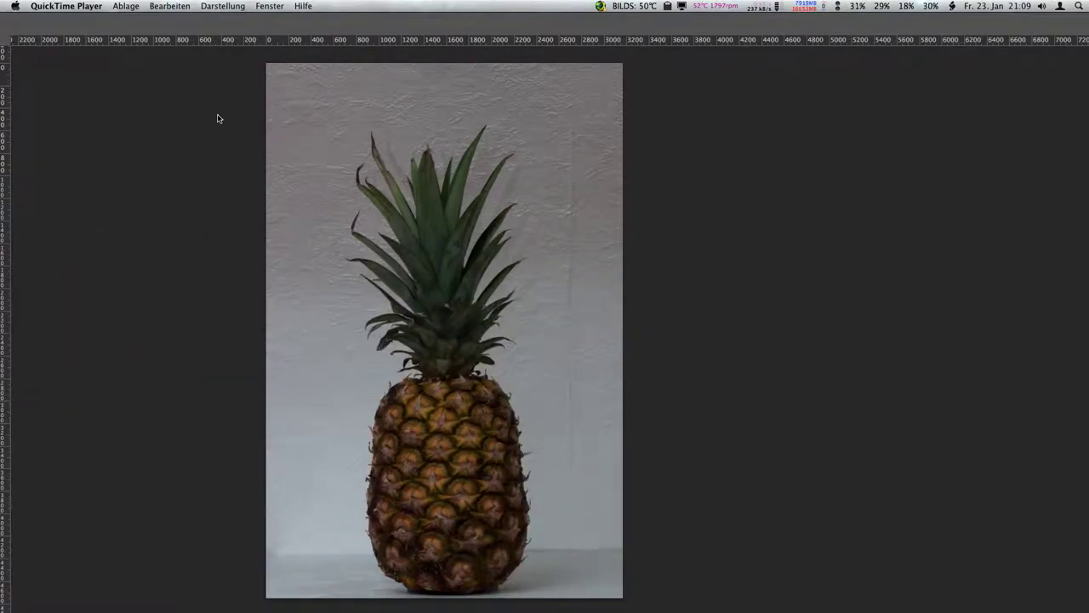
- Duplicate the Blau channel as 'Blau kopieren' and open Tonwertkorrektur for it
{"action": "left_click", "coordinate": [218, 118]}
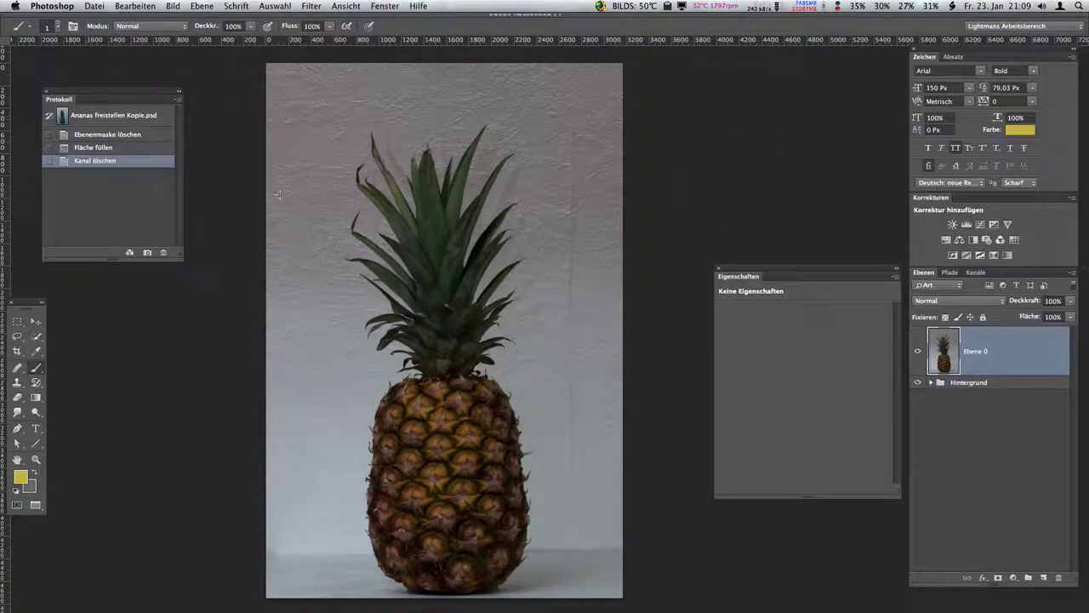
{"action": "left_click_drag", "start_coordinate": [333, 282], "coordinate": [317, 267]}
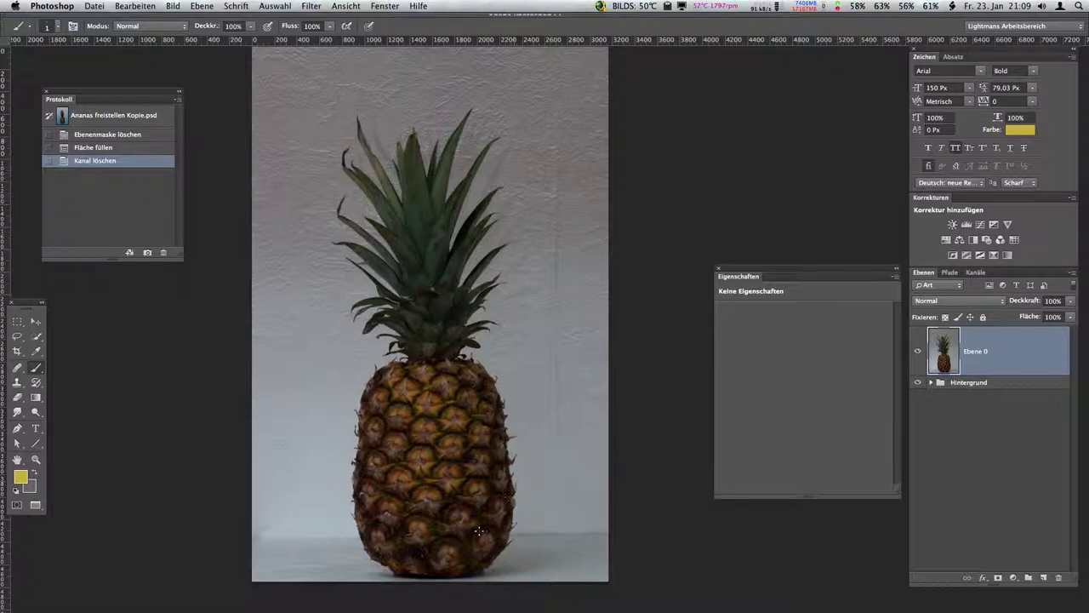
{"action": "left_click", "coordinate": [975, 272]}
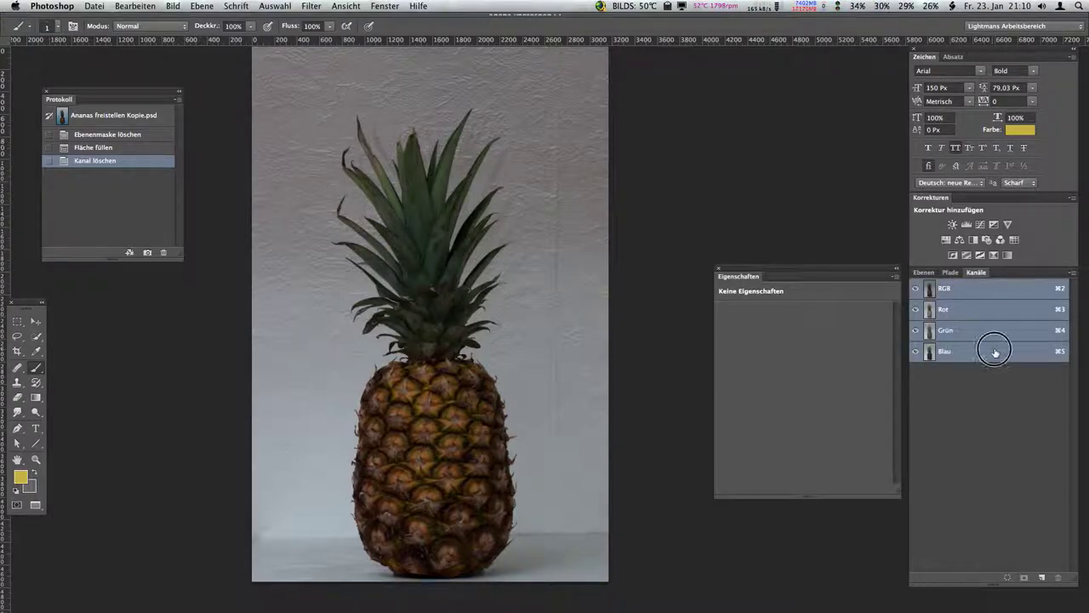
{"action": "left_click_drag", "start_coordinate": [995, 352], "coordinate": [1040, 577]}
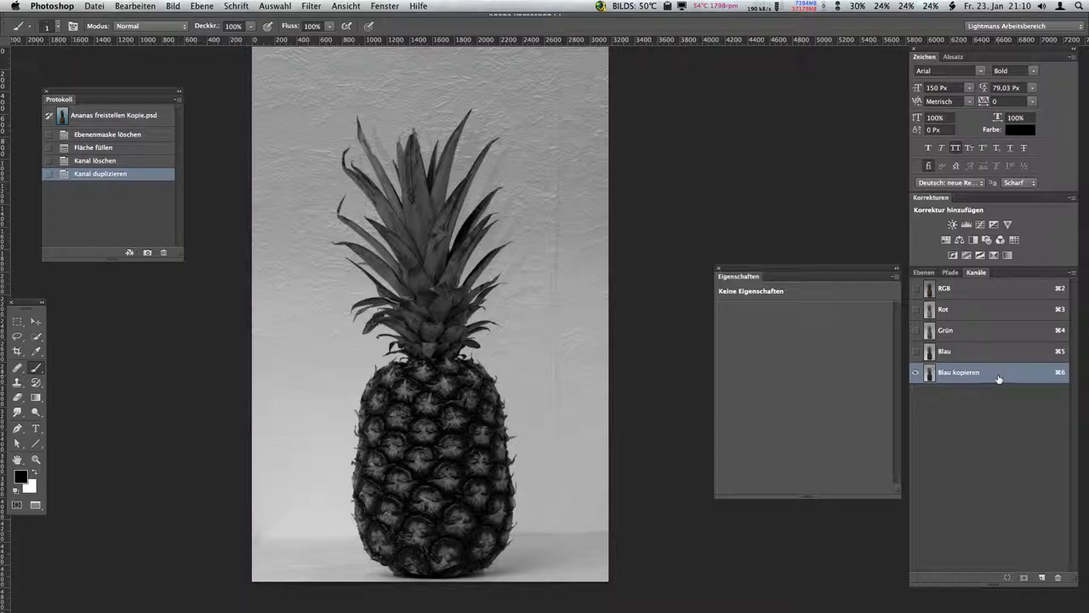
{"action": "key", "text": "super+l"}
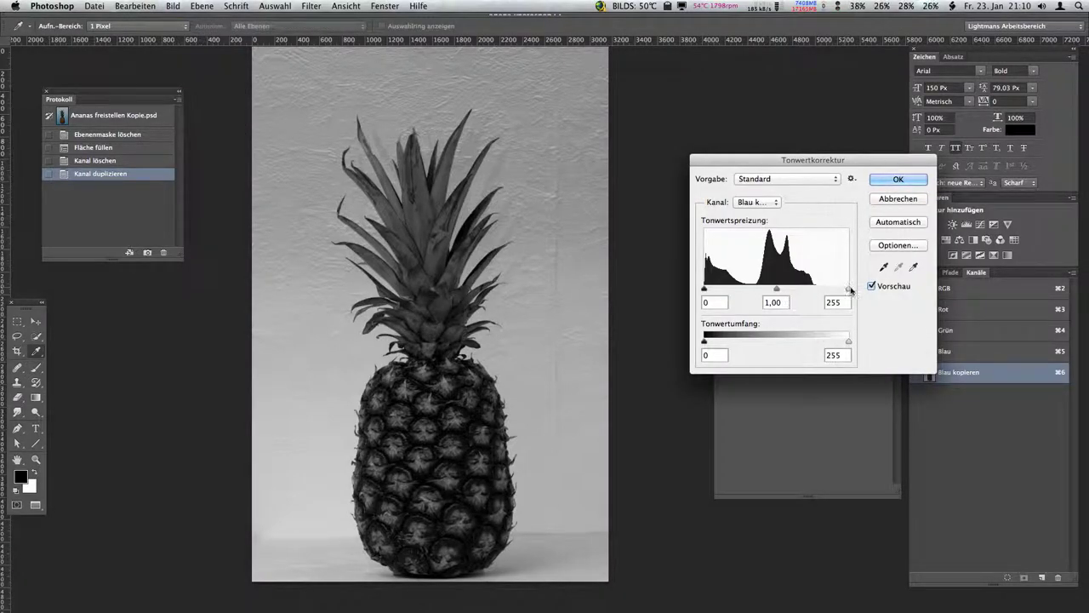
- Lower the white point and darken the midtones of the Blau kopieren channel
{"action": "left_click_drag", "start_coordinate": [850, 290], "coordinate": [800, 290]}
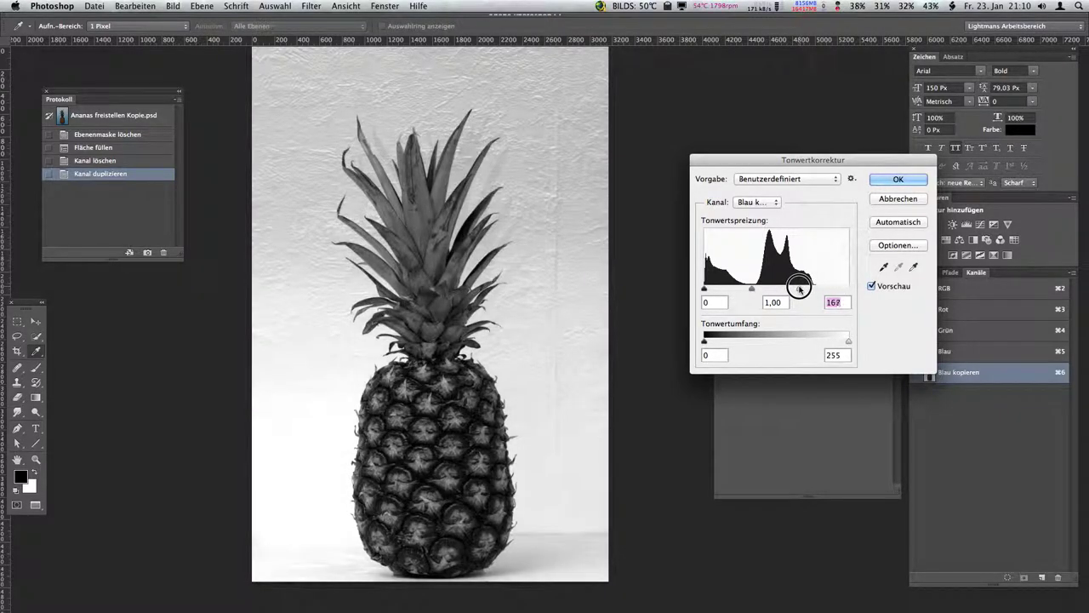
{"action": "scroll", "coordinate": [498, 152], "scroll_direction": "up", "scroll_amount": 3}
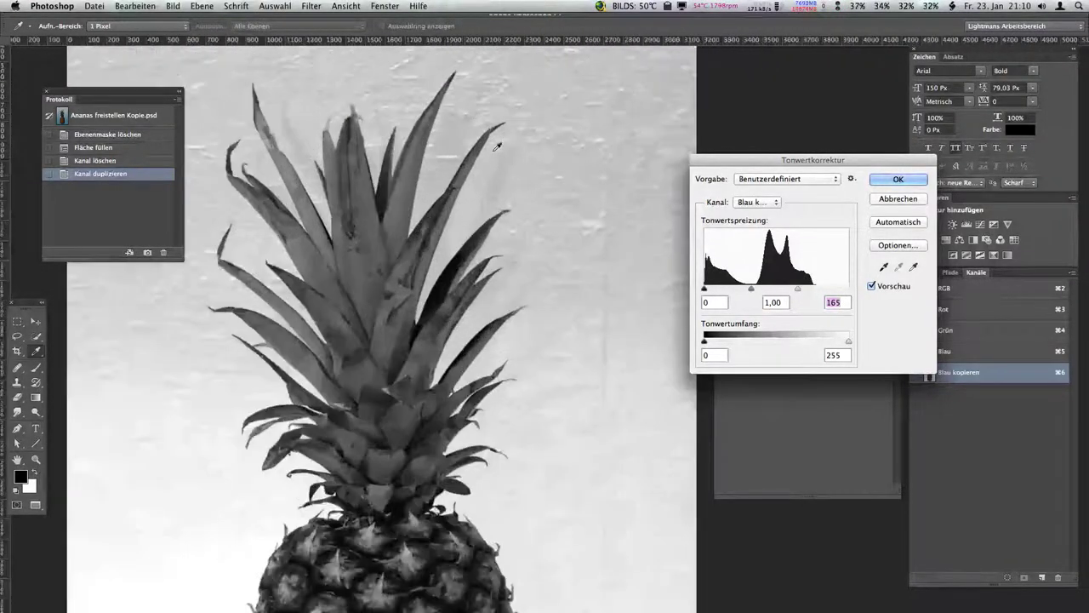
{"action": "scroll", "coordinate": [507, 136], "scroll_direction": "up", "scroll_amount": 3}
{"action": "scroll", "coordinate": [510, 121], "scroll_direction": "up", "scroll_amount": 3}
{"action": "scroll", "coordinate": [516, 184], "scroll_direction": "up", "scroll_amount": 3}
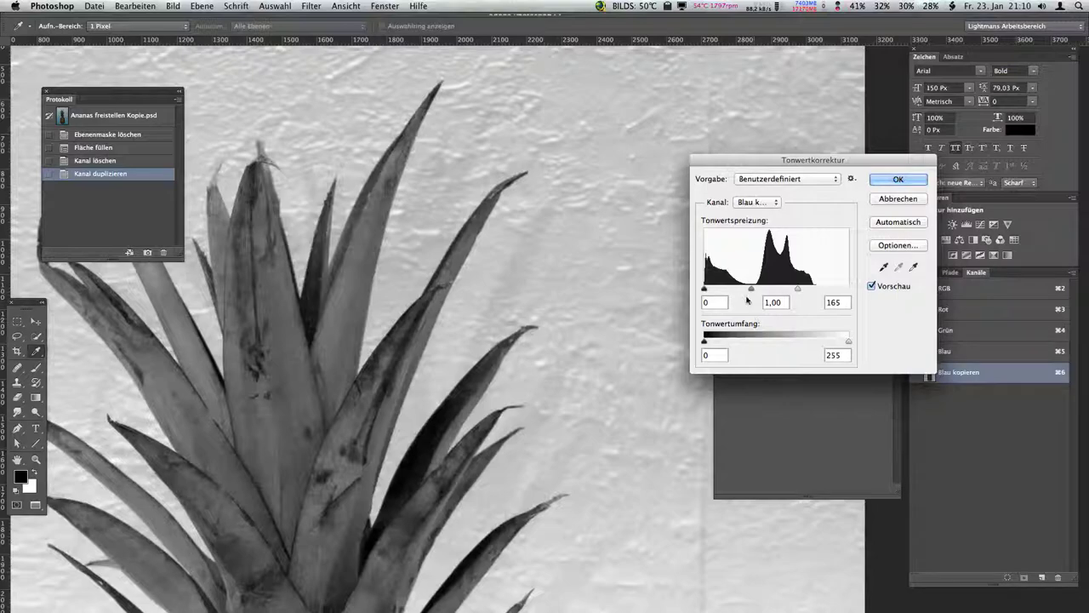
{"action": "left_click_drag", "start_coordinate": [755, 290], "coordinate": [784, 290]}
{"action": "key", "text": "super+plus"}
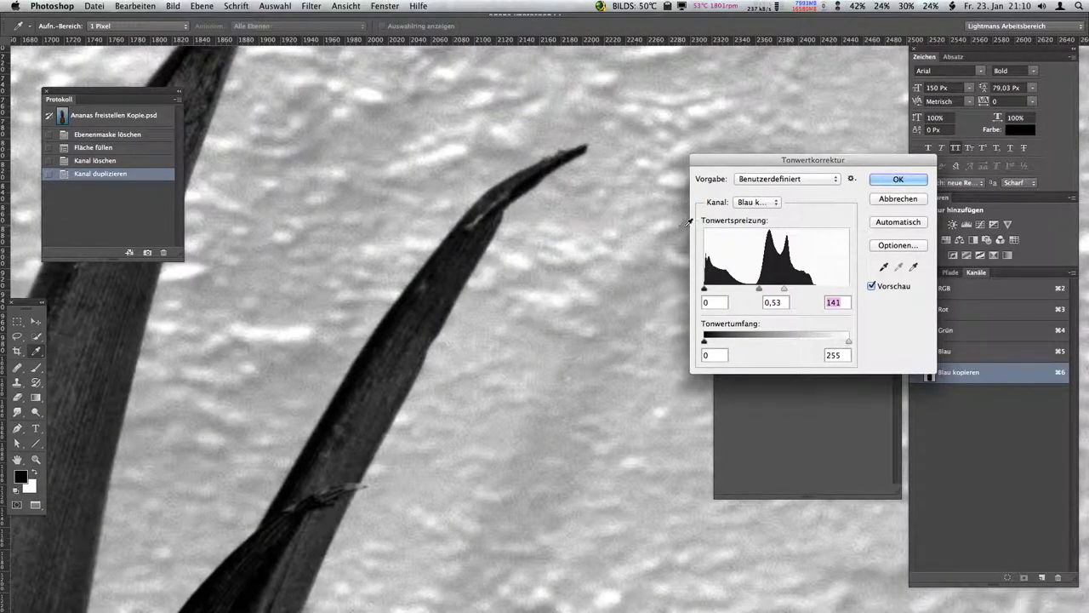
{"action": "mouse_move", "coordinate": [761, 290]}
{"action": "left_mouse_down"}
{"action": "mouse_move", "coordinate": [789, 290]}
{"action": "mouse_move", "coordinate": [768, 291]}
{"action": "left_mouse_up"}
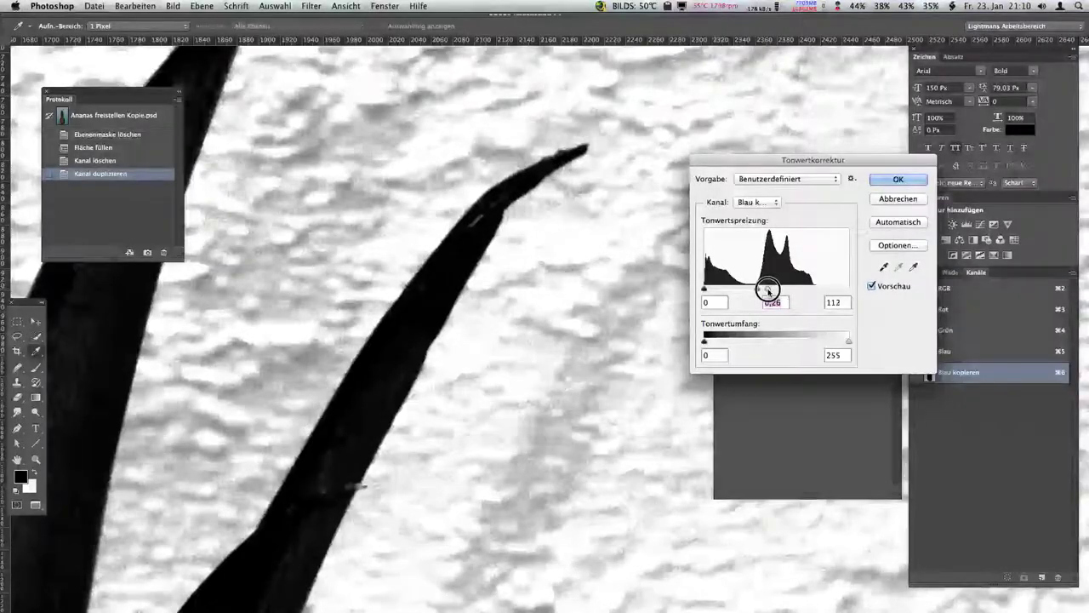
- Settle the levels at white point 131 and midtones 0,43, then apply them
{"action": "scroll", "coordinate": [301, 276], "scroll_direction": "down", "scroll_amount": 5}
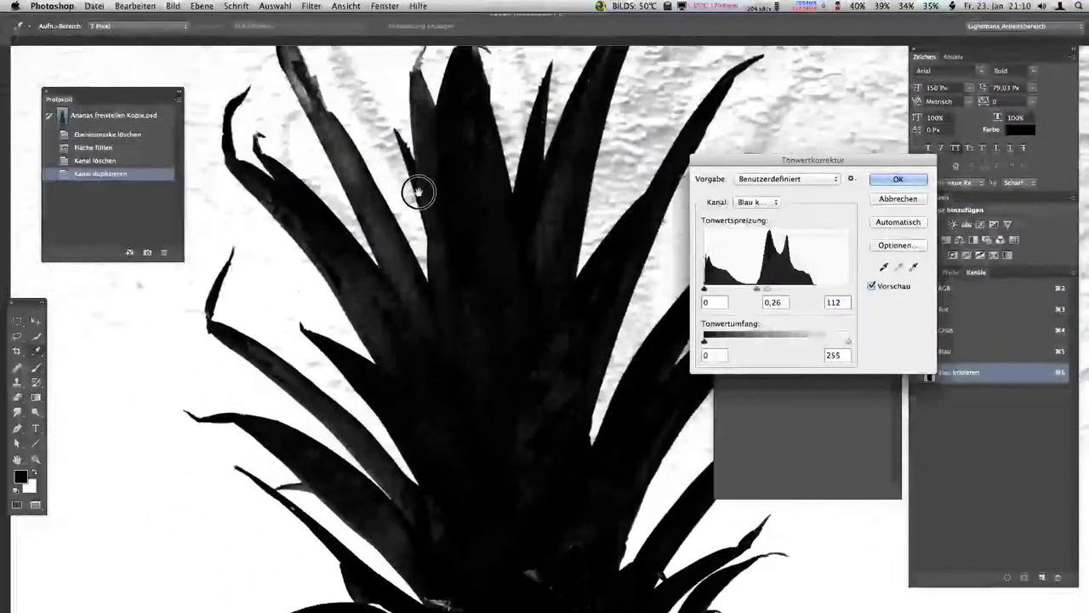
{"action": "left_click_drag", "start_coordinate": [460, 298], "coordinate": [421, 299]}
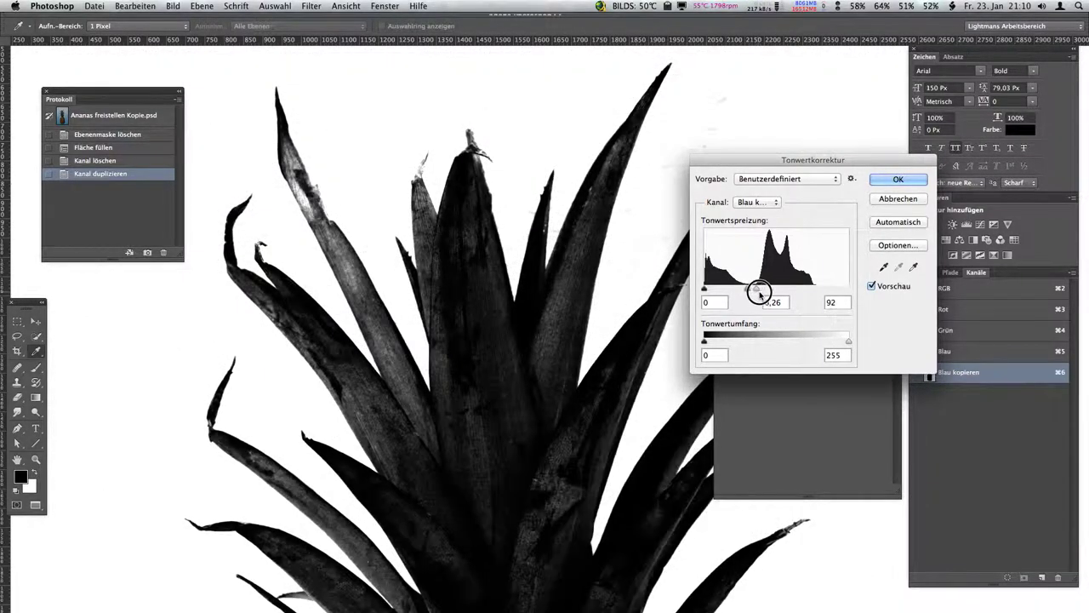
{"action": "mouse_move", "coordinate": [764, 291]}
{"action": "left_mouse_down"}
{"action": "mouse_move", "coordinate": [779, 292]}
{"action": "mouse_move", "coordinate": [769, 291]}
{"action": "left_mouse_up"}
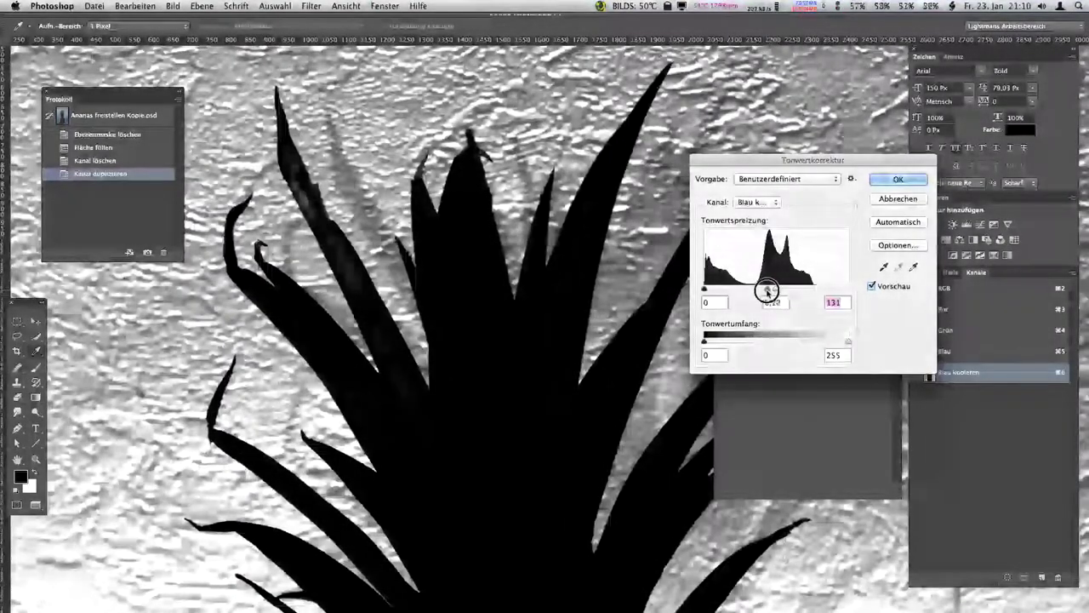
{"action": "left_click_drag", "start_coordinate": [770, 291], "coordinate": [760, 292]}
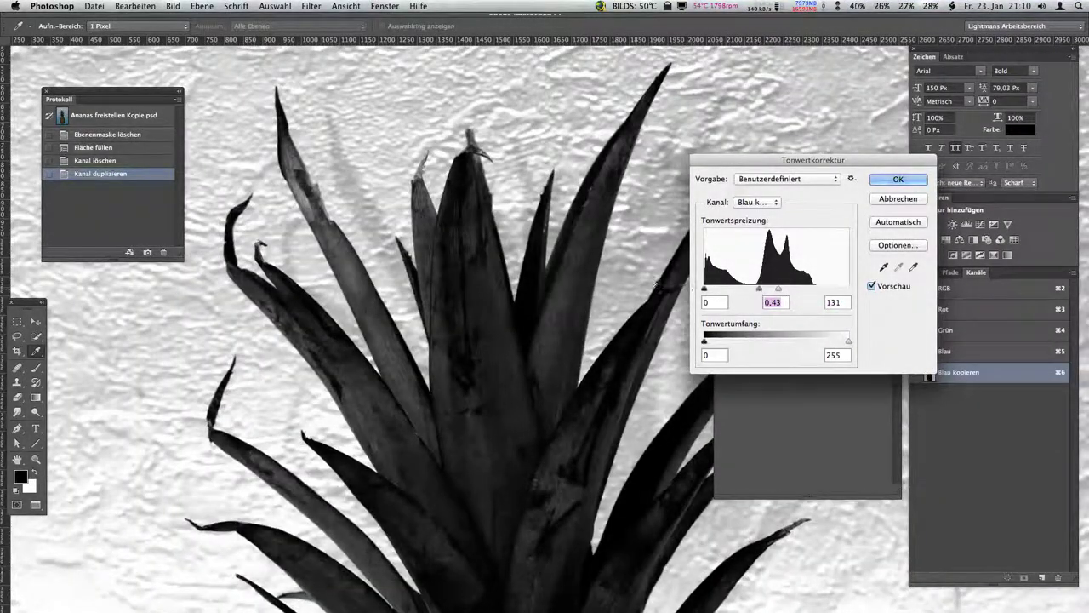
{"action": "scroll", "coordinate": [564, 236], "scroll_direction": "up", "scroll_amount": 1}
{"action": "scroll", "coordinate": [511, 251], "scroll_direction": "up", "scroll_amount": 1}
{"action": "scroll", "coordinate": [439, 266], "scroll_direction": "up", "scroll_amount": 2}
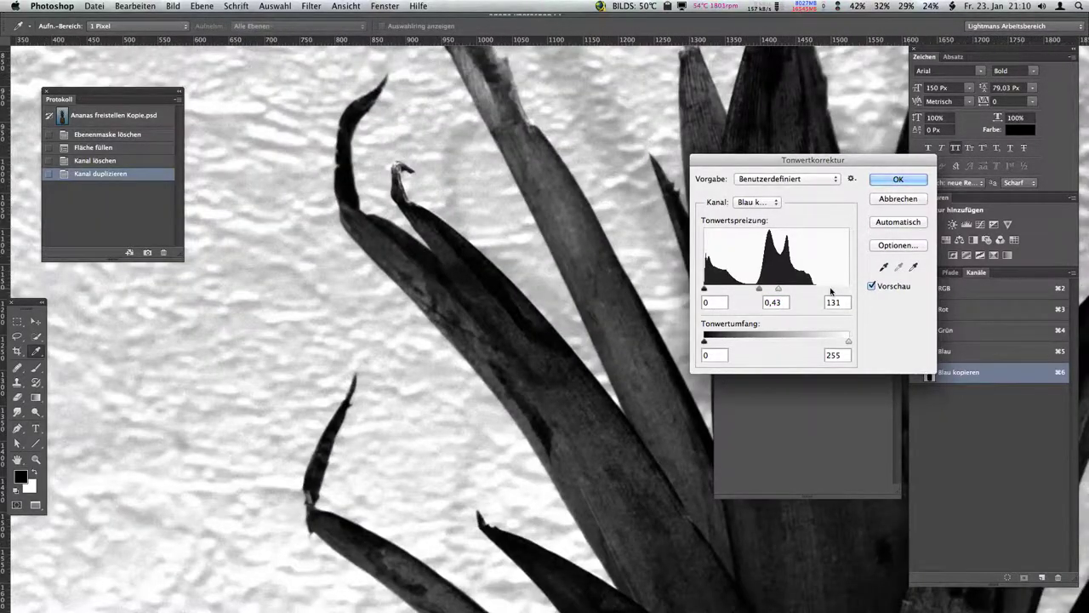
{"action": "key", "text": "Return"}
{"action": "scroll", "coordinate": [424, 217], "scroll_direction": "down", "scroll_amount": 1}
{"action": "scroll", "coordinate": [424, 218], "scroll_direction": "down", "scroll_amount": 1}
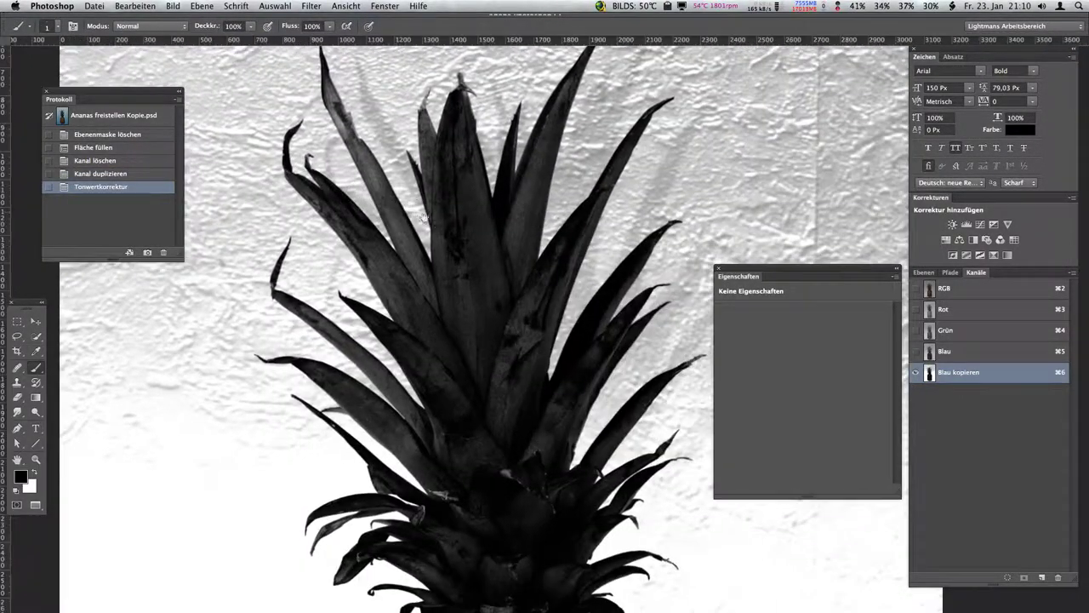
- Duplicate Blau kopieren as Blau kopieren 2
{"action": "scroll", "coordinate": [522, 272], "scroll_direction": "down", "scroll_amount": 1}
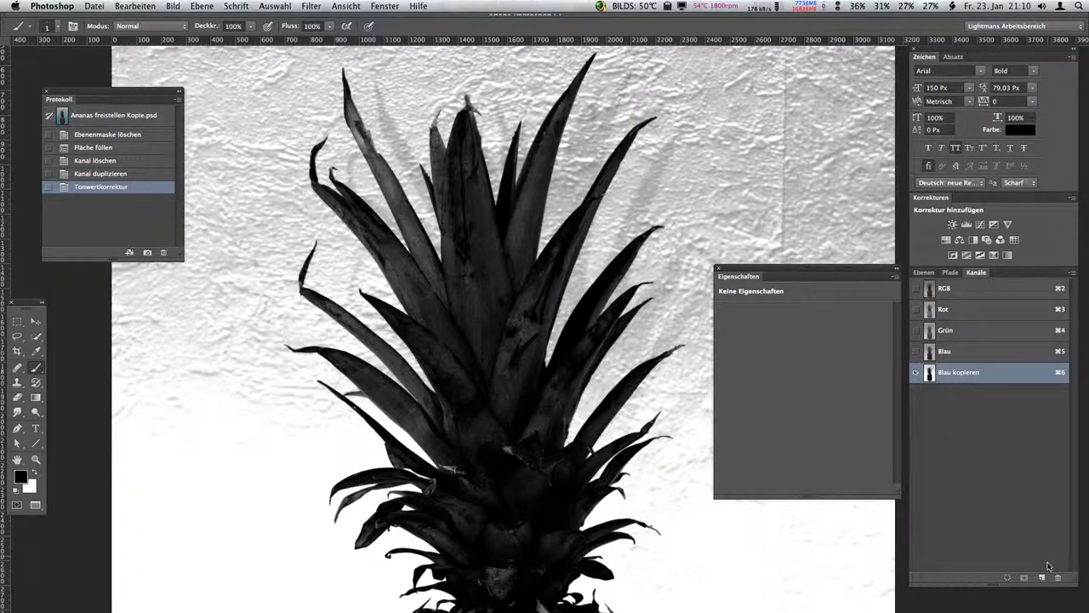
{"action": "left_click_drag", "start_coordinate": [989, 380], "coordinate": [1042, 577]}
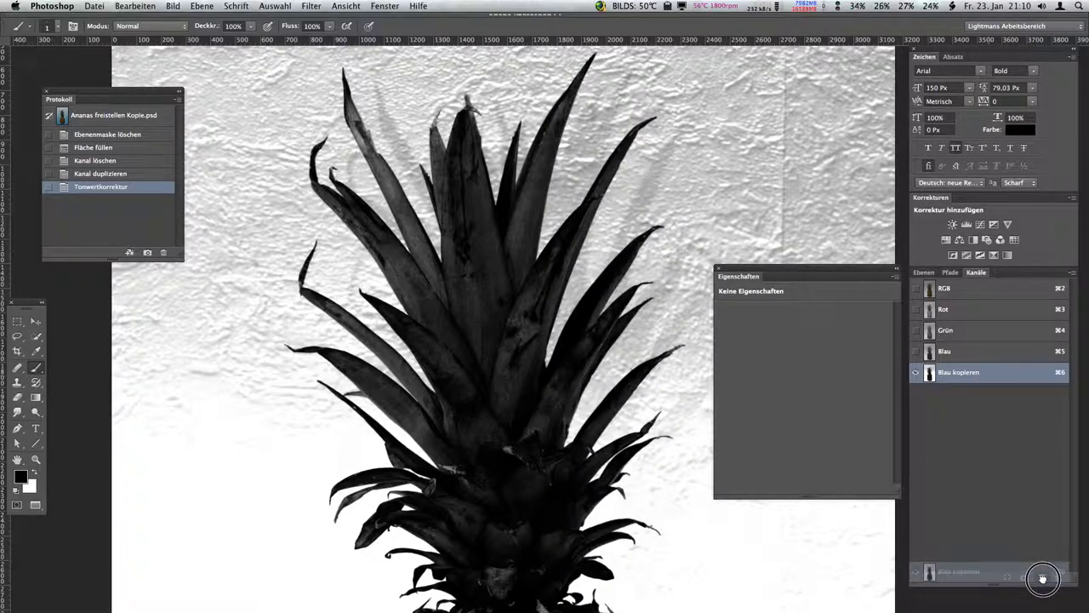
{"action": "left_click", "coordinate": [916, 372]}
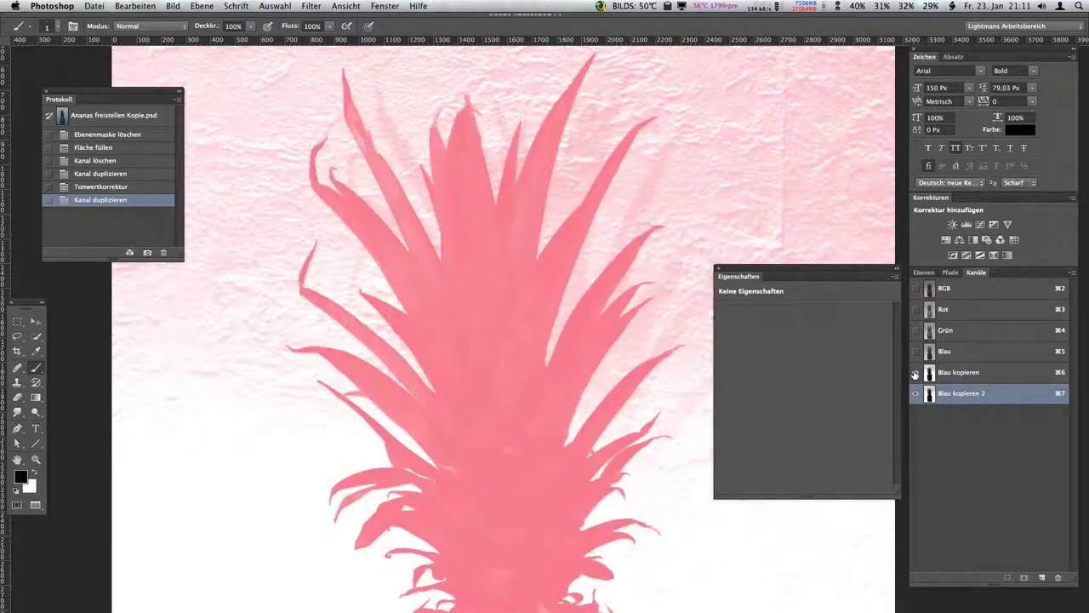
- Run Kanalberechnungen in Negativ multiplizieren mode, outputting a new Alpha 1 channel
{"action": "left_click", "coordinate": [135, 6]}
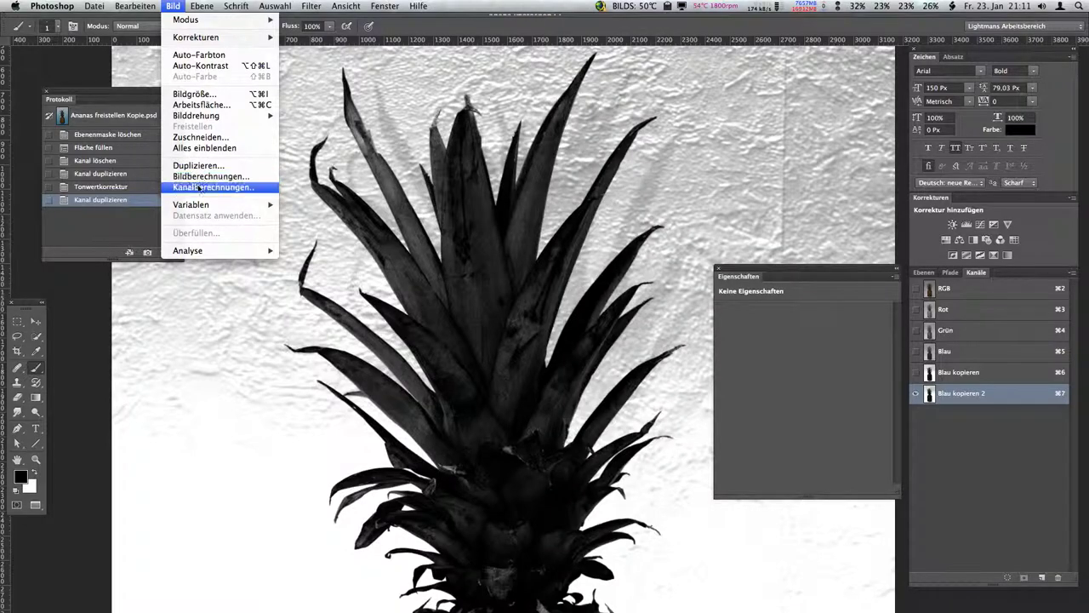
{"action": "left_click", "coordinate": [199, 188]}
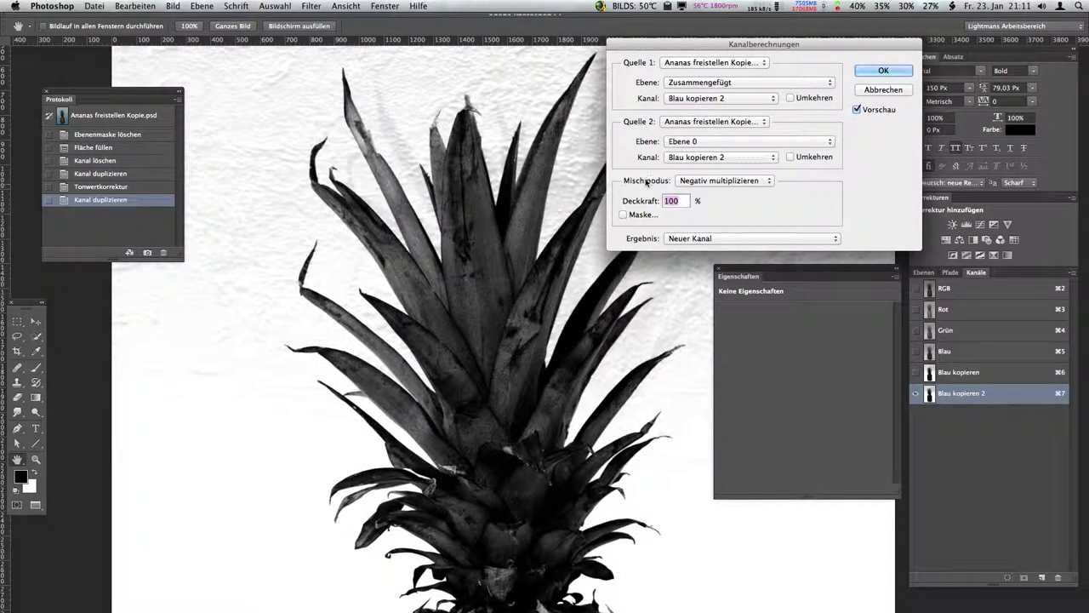
{"action": "left_click", "coordinate": [724, 180]}
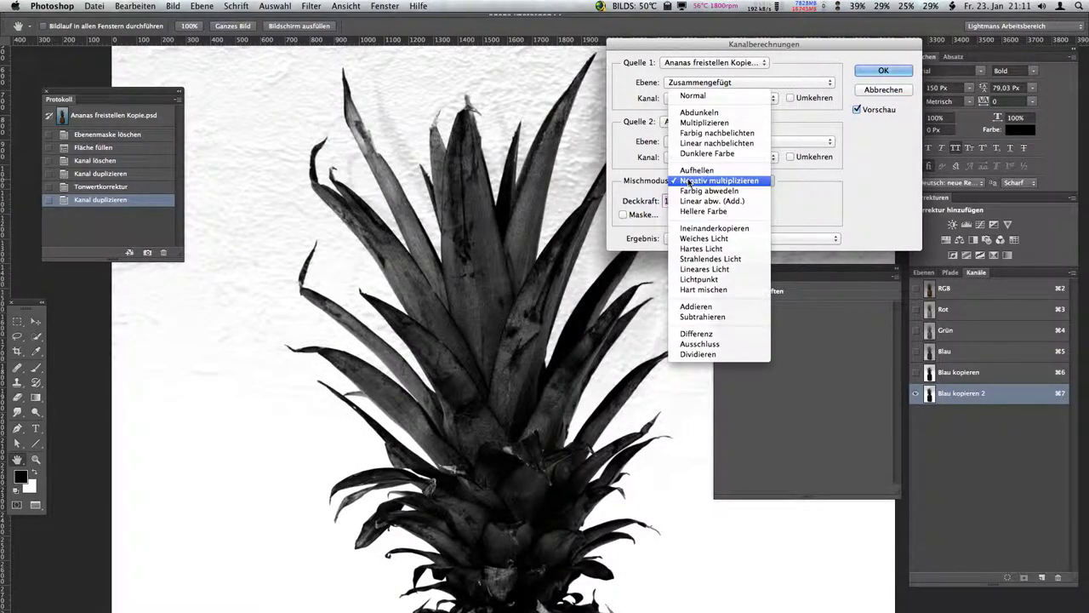
{"action": "left_click", "coordinate": [693, 124]}
{"action": "scroll", "coordinate": [448, 219], "scroll_direction": "down", "scroll_amount": 1}
{"action": "scroll", "coordinate": [448, 220], "scroll_direction": "down", "scroll_amount": 1}
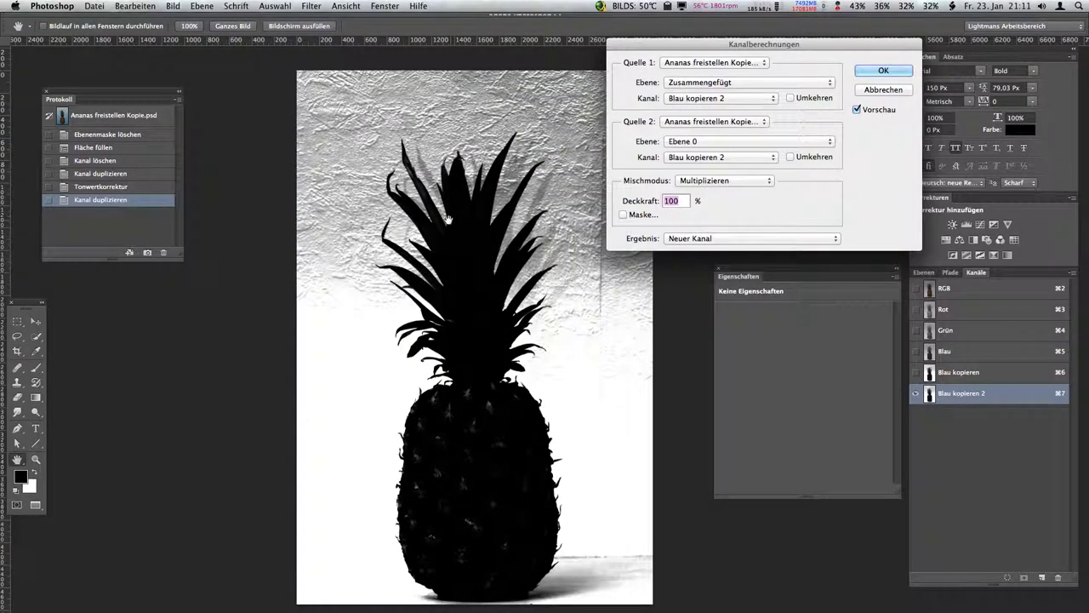
{"action": "left_click_drag", "start_coordinate": [448, 220], "coordinate": [387, 189]}
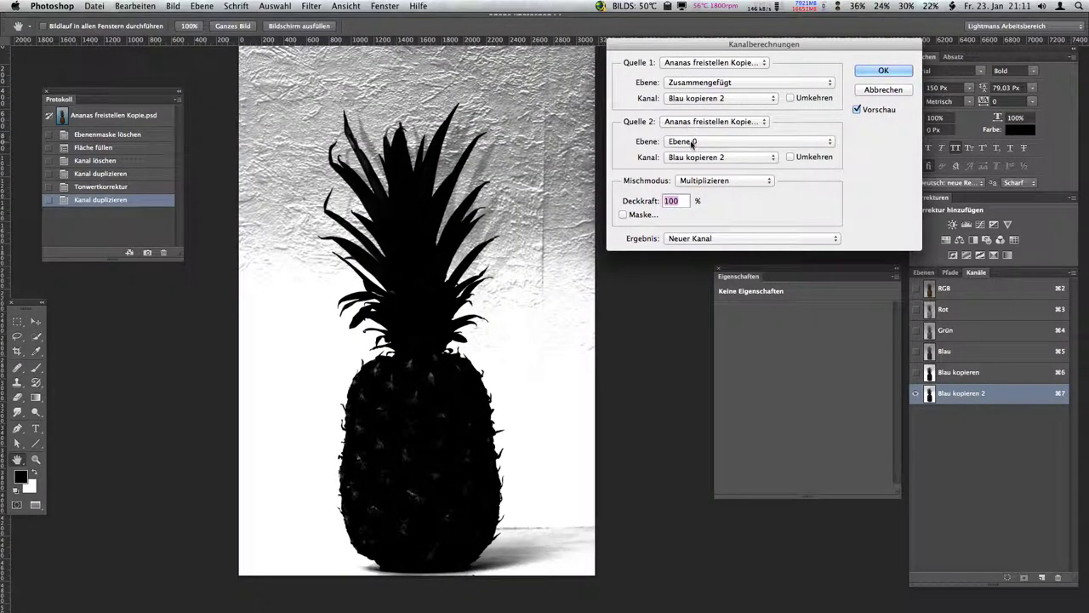
{"action": "left_click", "coordinate": [700, 181]}
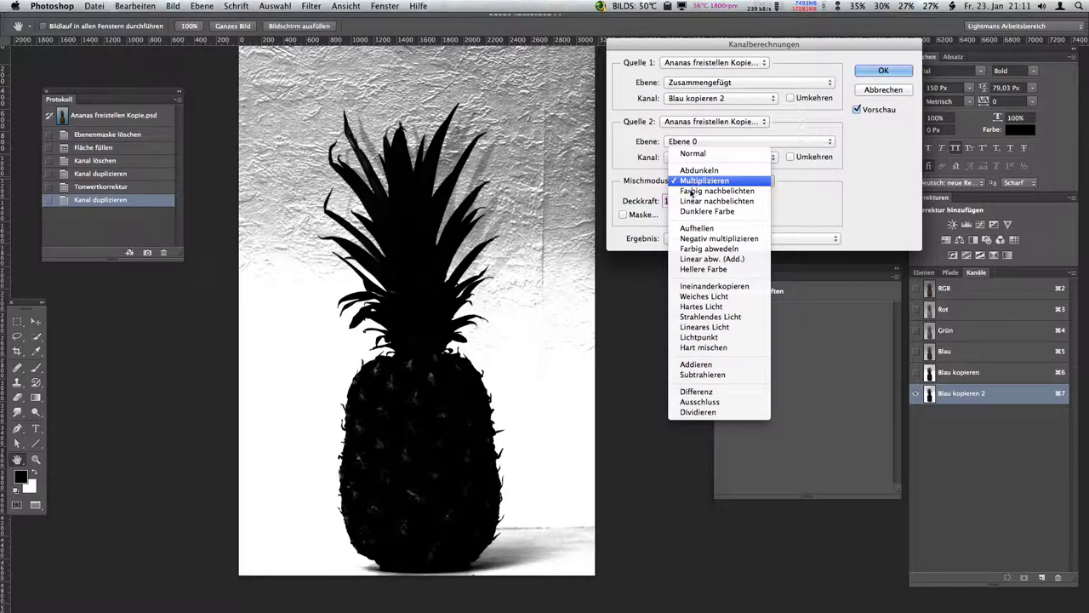
{"action": "left_click", "coordinate": [699, 236]}
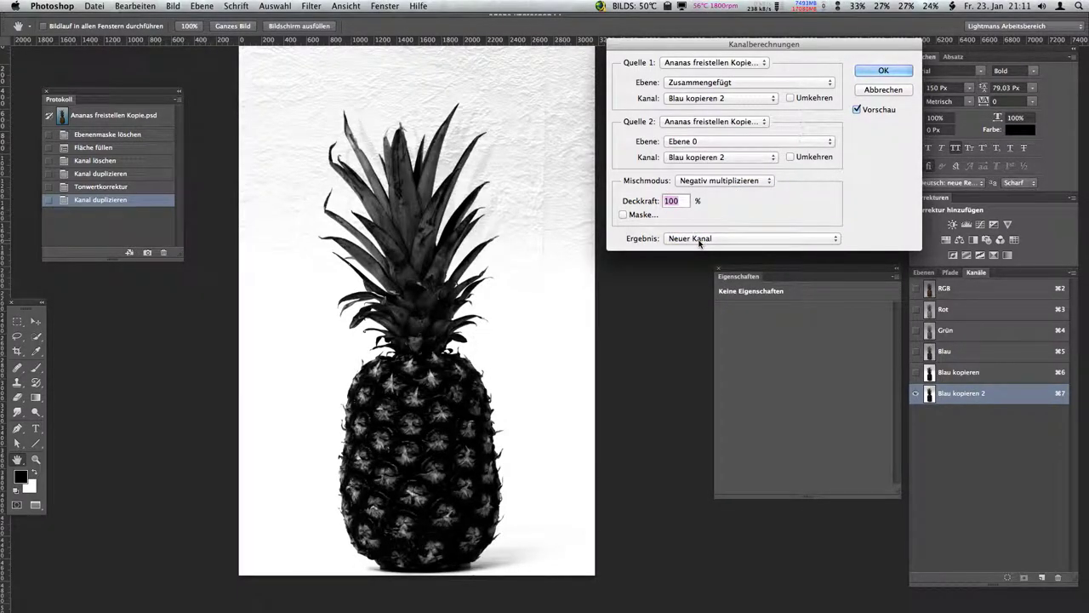
{"action": "left_click", "coordinate": [857, 109]}
{"action": "left_click", "coordinate": [857, 110]}
{"action": "left_click", "coordinate": [862, 71]}
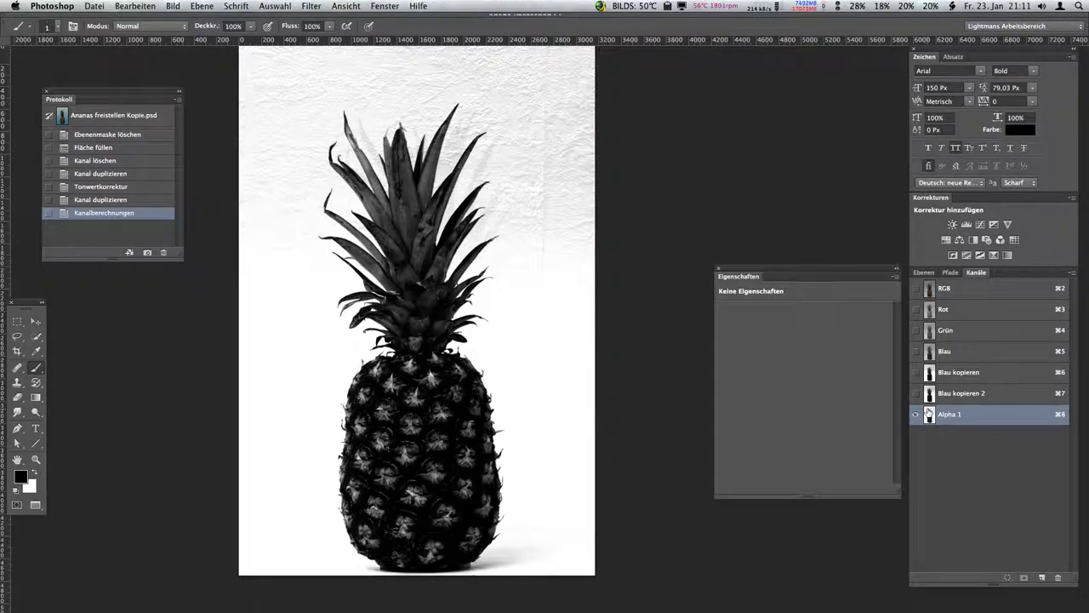
- Open Levels on Alpha 1 and darken its midtones to fill in the leaves
{"action": "key", "text": "ctrl+l"}
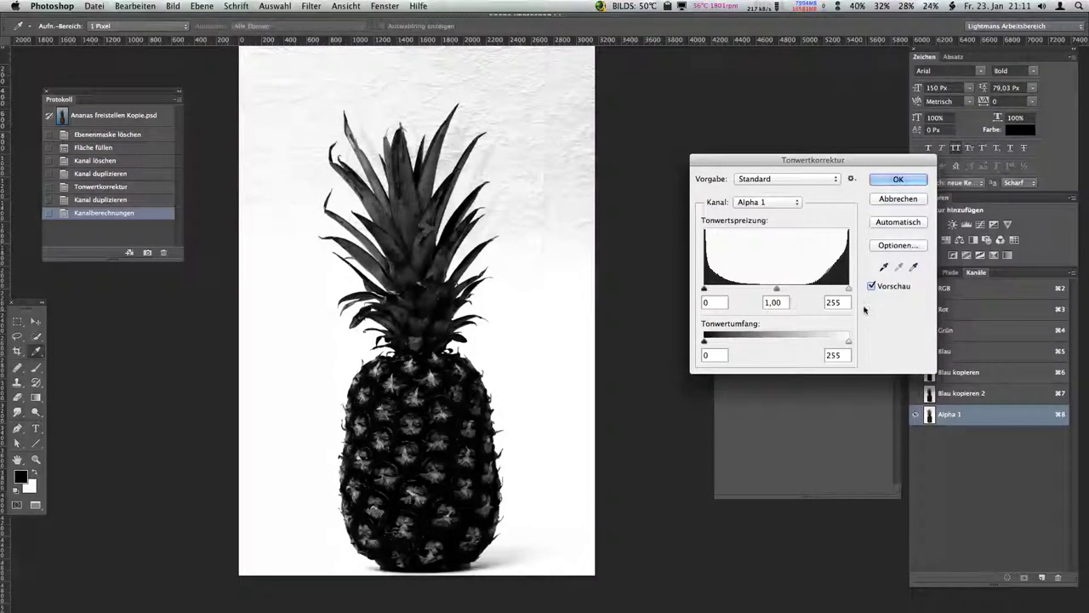
{"action": "left_click_drag", "start_coordinate": [777, 291], "coordinate": [811, 290]}
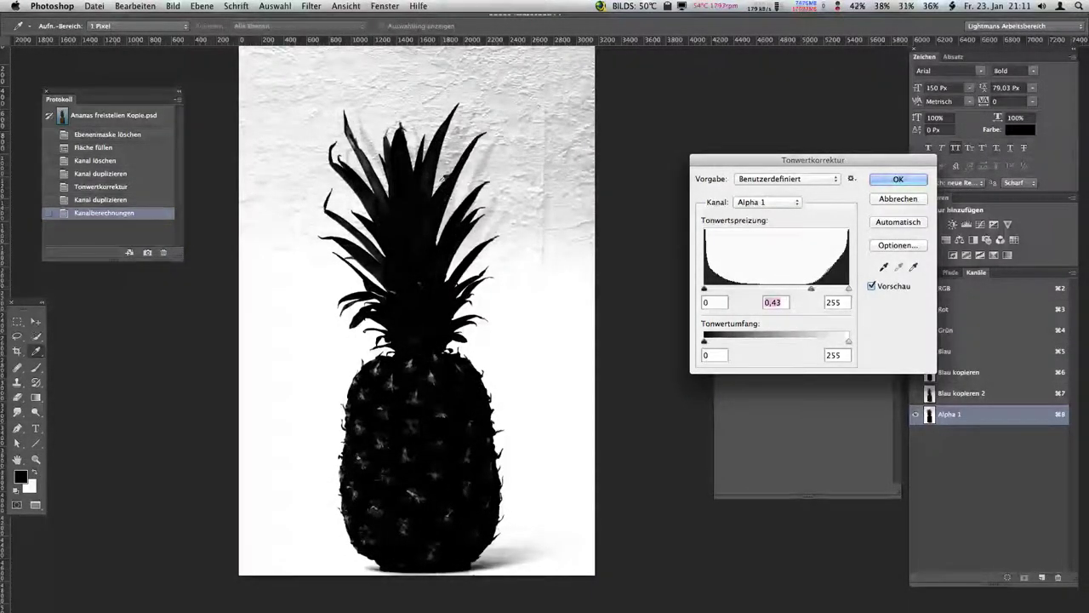
{"action": "scroll", "coordinate": [426, 255], "scroll_direction": "up", "scroll_amount": 5}
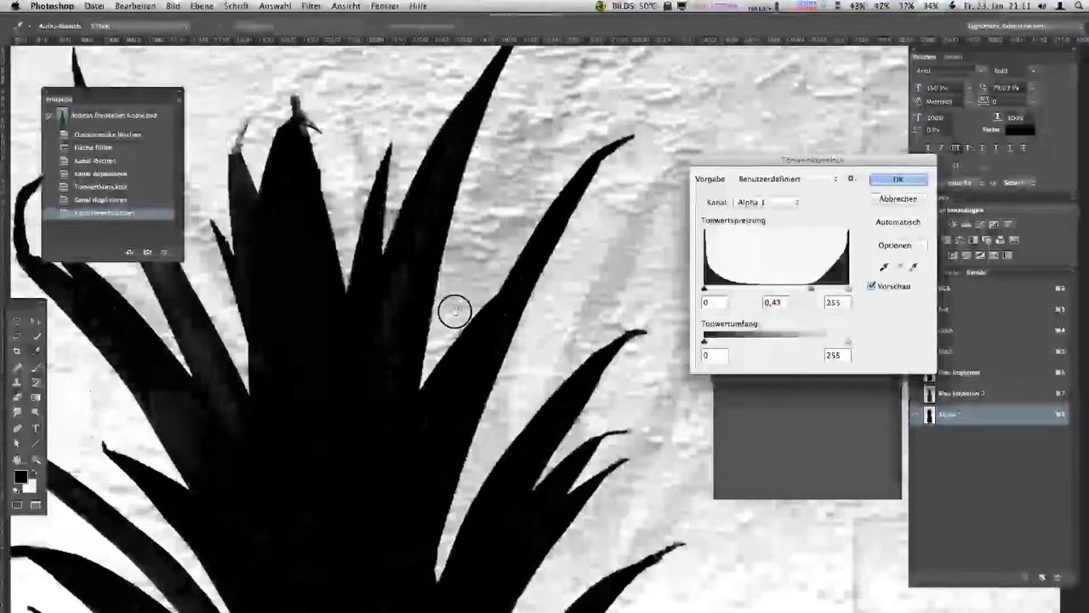
{"action": "left_click_drag", "start_coordinate": [452, 308], "coordinate": [460, 366]}
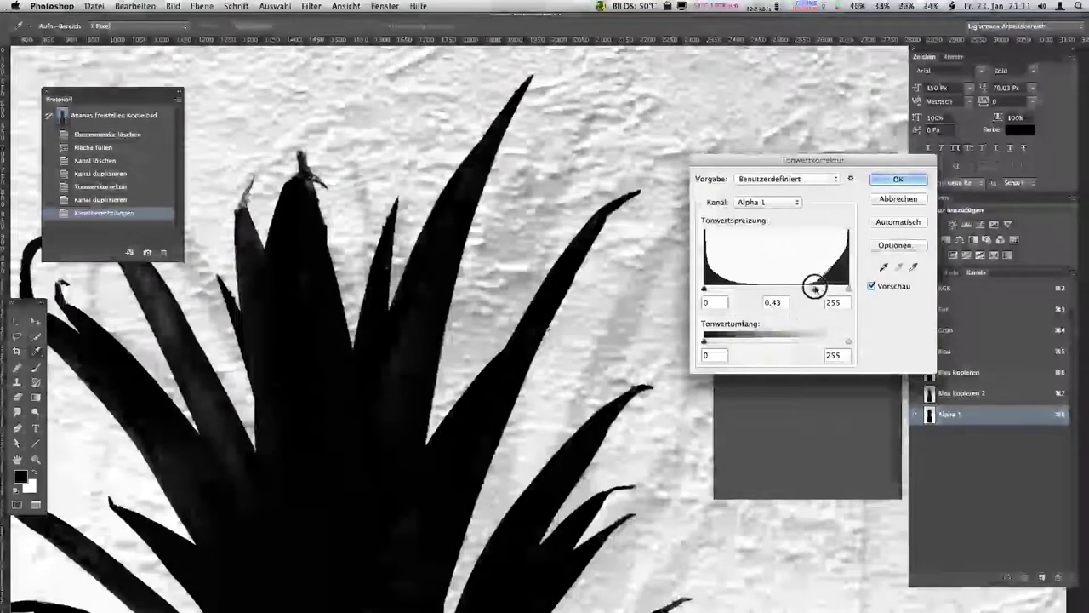
{"action": "left_click_drag", "start_coordinate": [814, 289], "coordinate": [823, 288]}
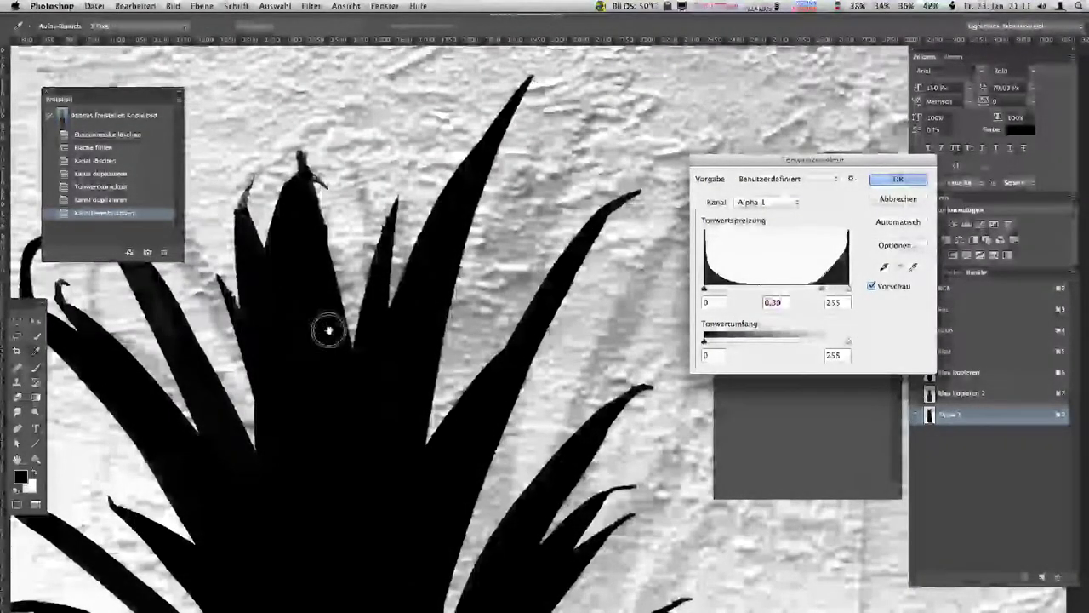
{"action": "mouse_move", "coordinate": [329, 331]}
{"action": "left_mouse_down"}
{"action": "mouse_move", "coordinate": [425, 323]}
{"action": "mouse_move", "coordinate": [445, 358]}
{"action": "left_mouse_up"}
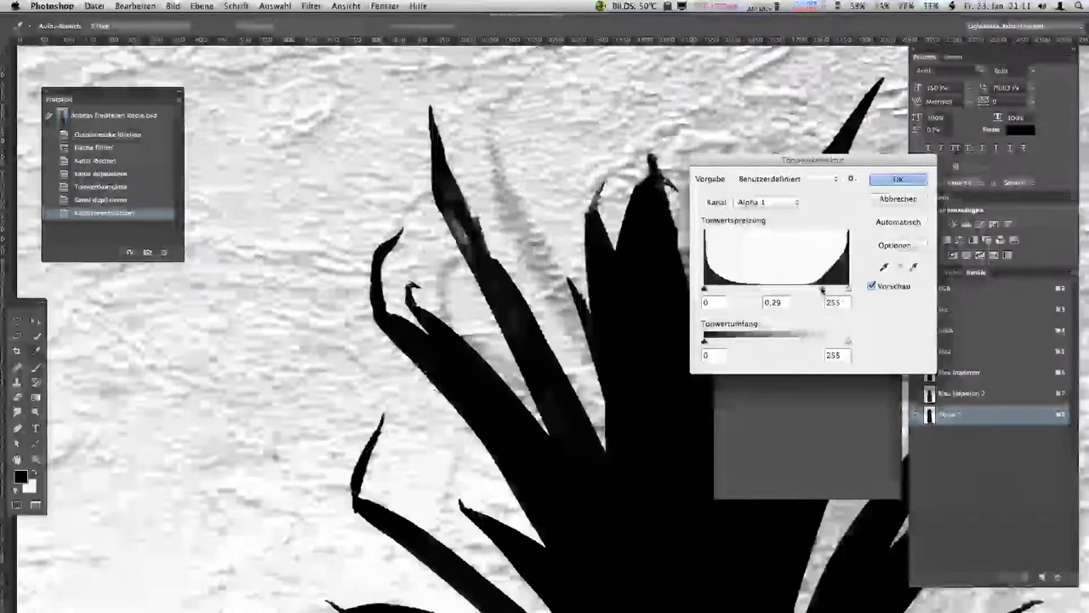
{"action": "left_click_drag", "start_coordinate": [823, 290], "coordinate": [824, 288]}
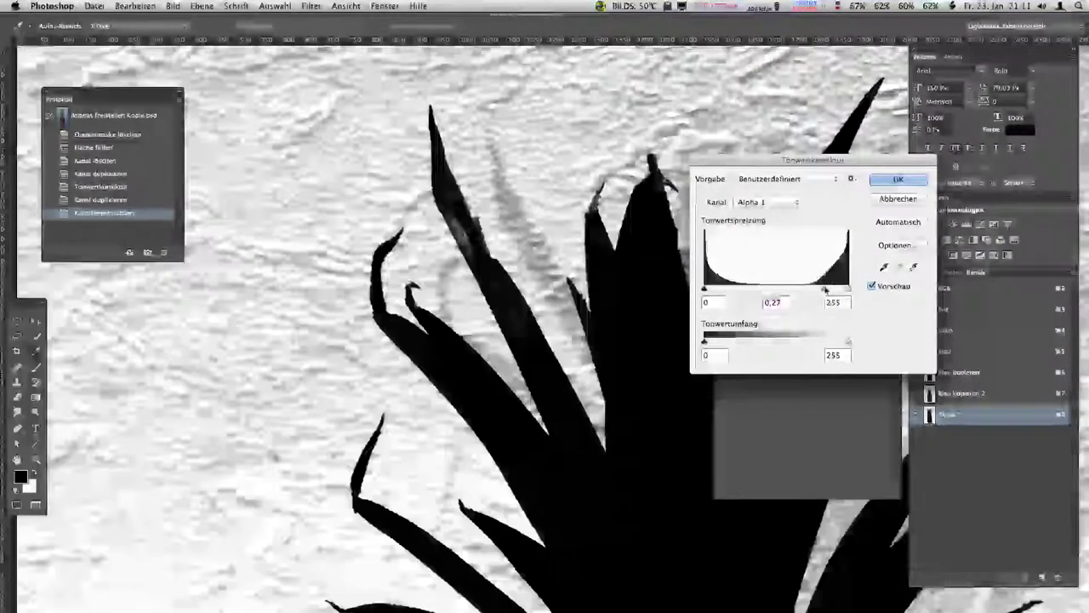
{"action": "left_click_drag", "start_coordinate": [389, 243], "coordinate": [500, 349]}
- Compare with Preview off and on, set midtones to about 0,30, and apply
{"action": "scroll", "coordinate": [501, 349], "scroll_direction": "up", "scroll_amount": 5}
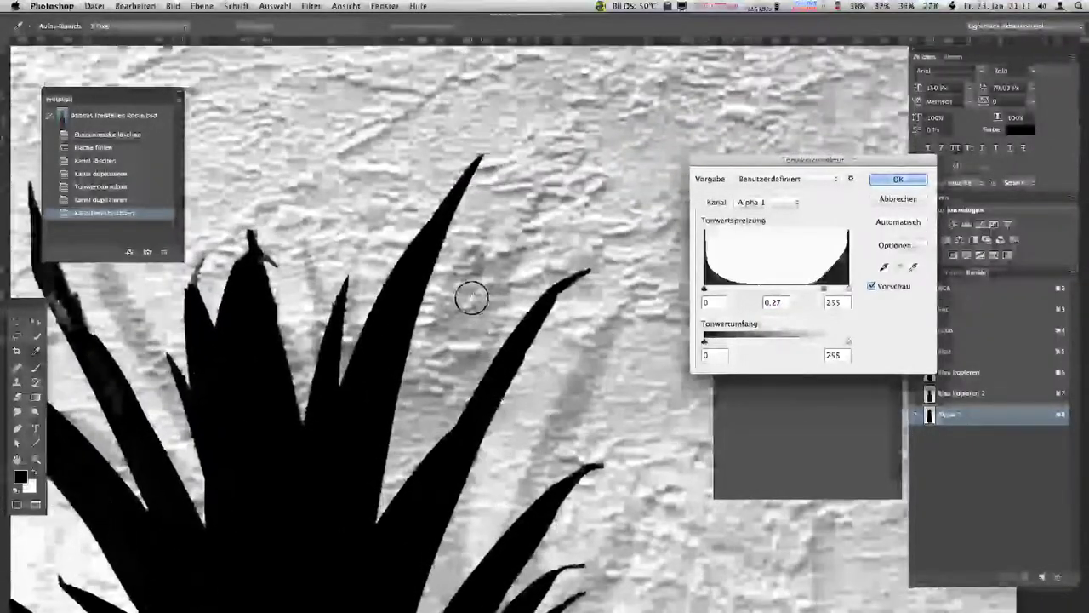
{"action": "left_click", "coordinate": [871, 286]}
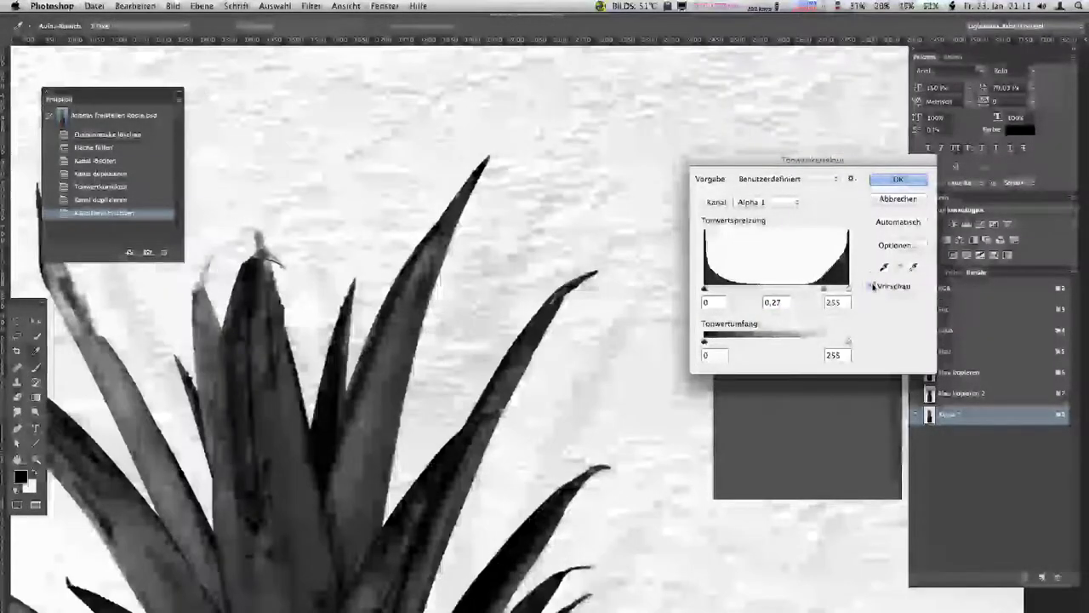
{"action": "left_click", "coordinate": [871, 286]}
{"action": "left_click", "coordinate": [507, 233], "text": "super"}
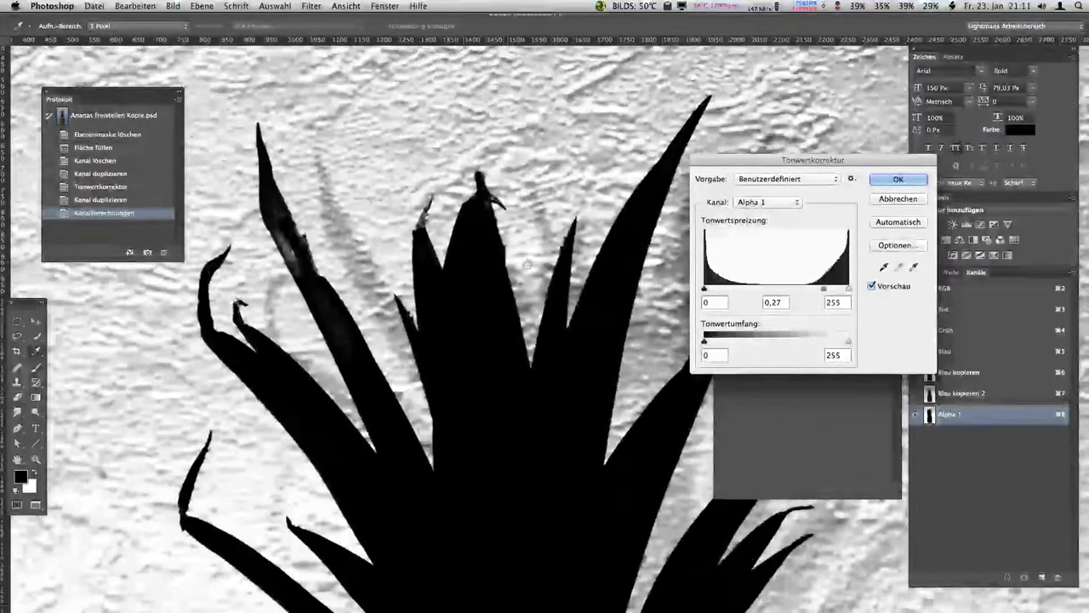
{"action": "left_click_drag", "start_coordinate": [828, 291], "coordinate": [831, 291]}
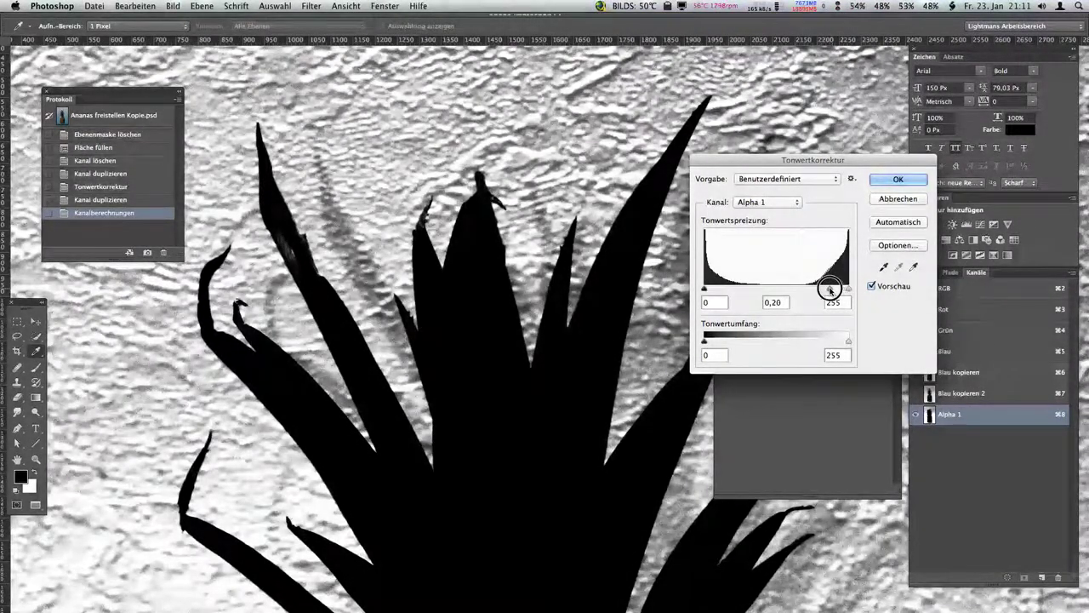
{"action": "left_click_drag", "start_coordinate": [831, 292], "coordinate": [822, 290]}
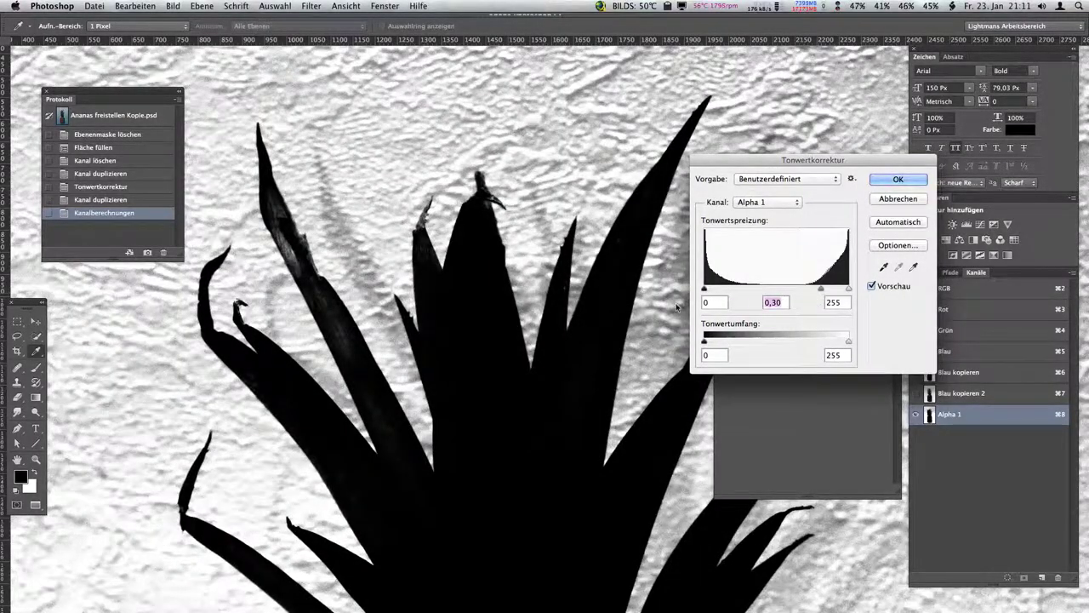
{"action": "left_click", "coordinate": [917, 179]}
- Select all of the Alpha 1 channel and copy it
{"action": "key", "text": "b"}
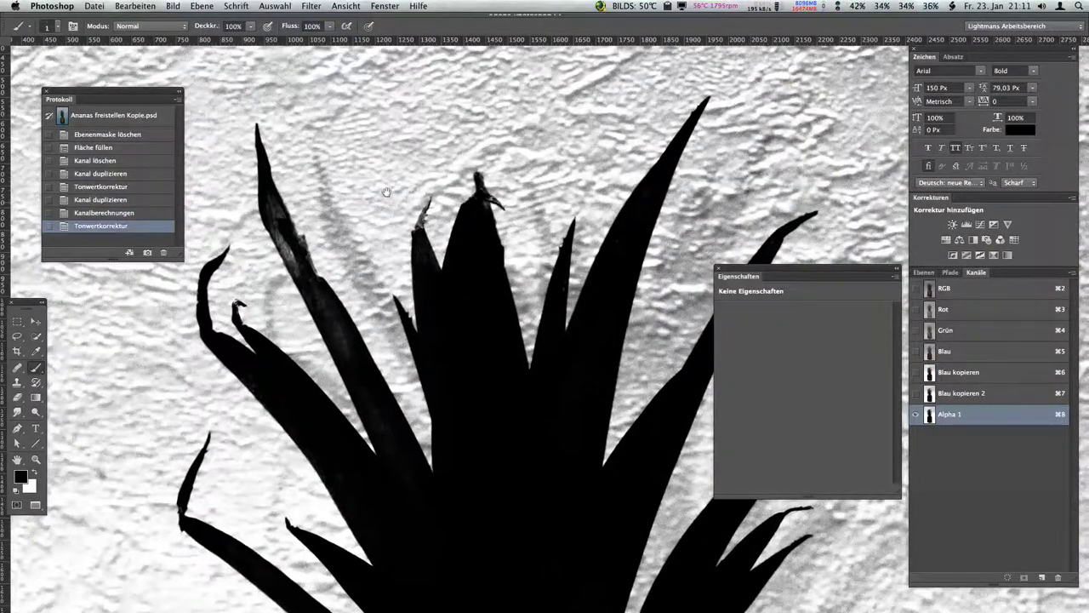
{"action": "left_click", "coordinate": [394, 244], "text": "ctrl"}
{"action": "left_click_drag", "start_coordinate": [394, 243], "coordinate": [382, 226]}
{"action": "scroll", "coordinate": [382, 225], "scroll_direction": "down", "scroll_amount": 5}
{"action": "scroll", "coordinate": [383, 255], "scroll_direction": "down", "scroll_amount": 3}
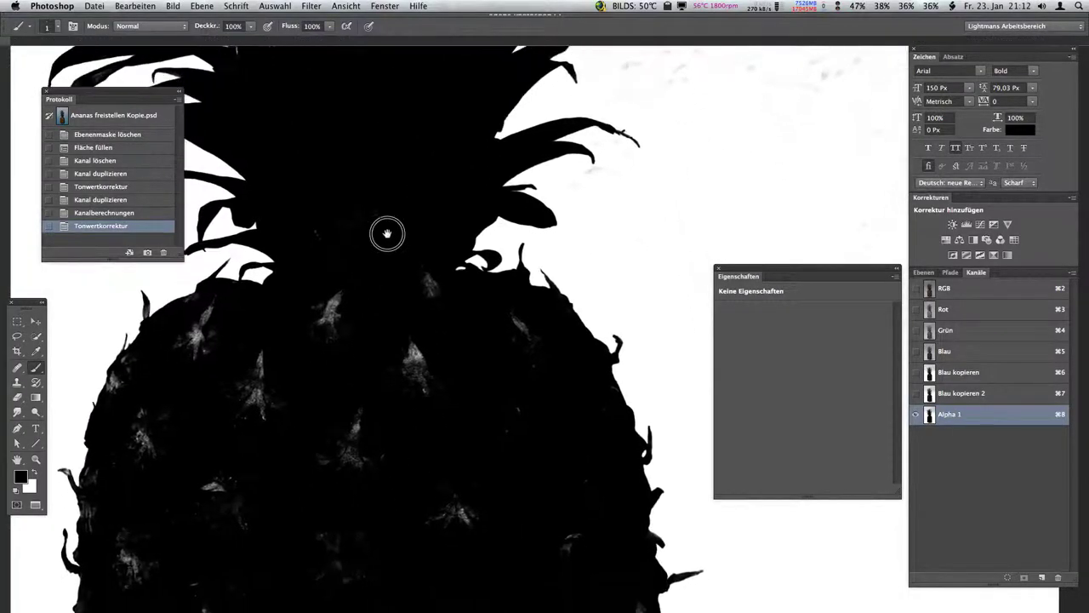
{"action": "scroll", "coordinate": [384, 292], "scroll_direction": "down", "scroll_amount": 3}
{"action": "scroll", "coordinate": [383, 199], "scroll_direction": "down", "scroll_amount": 2}
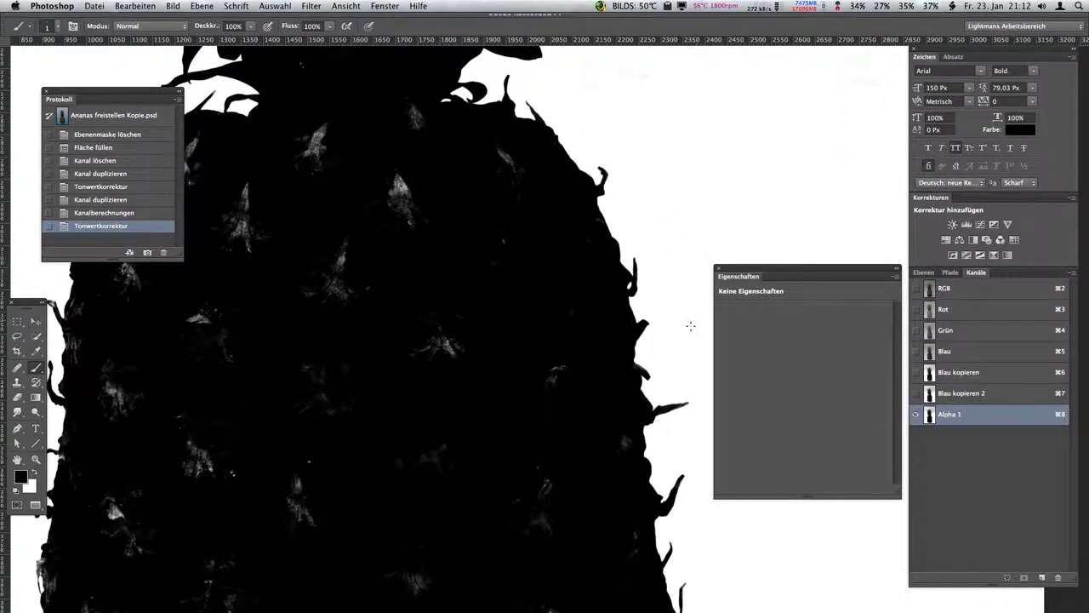
{"action": "left_click", "coordinate": [940, 419], "text": "ctrl"}
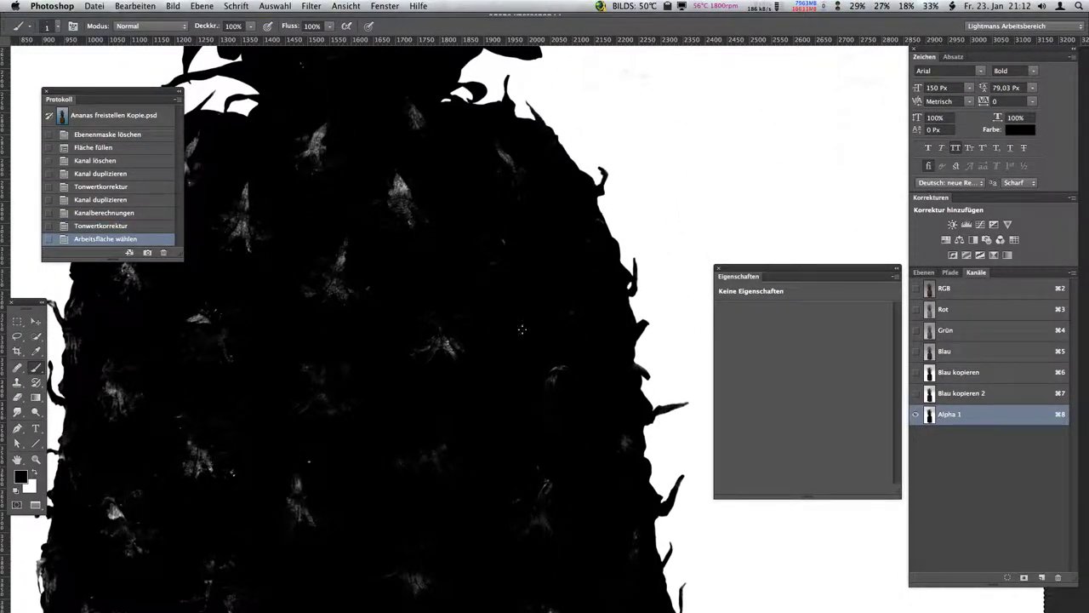
{"action": "key", "text": "ctrl+minus"}
{"action": "key", "text": "ctrl+minus"}
{"action": "key", "text": "ctrl+0"}
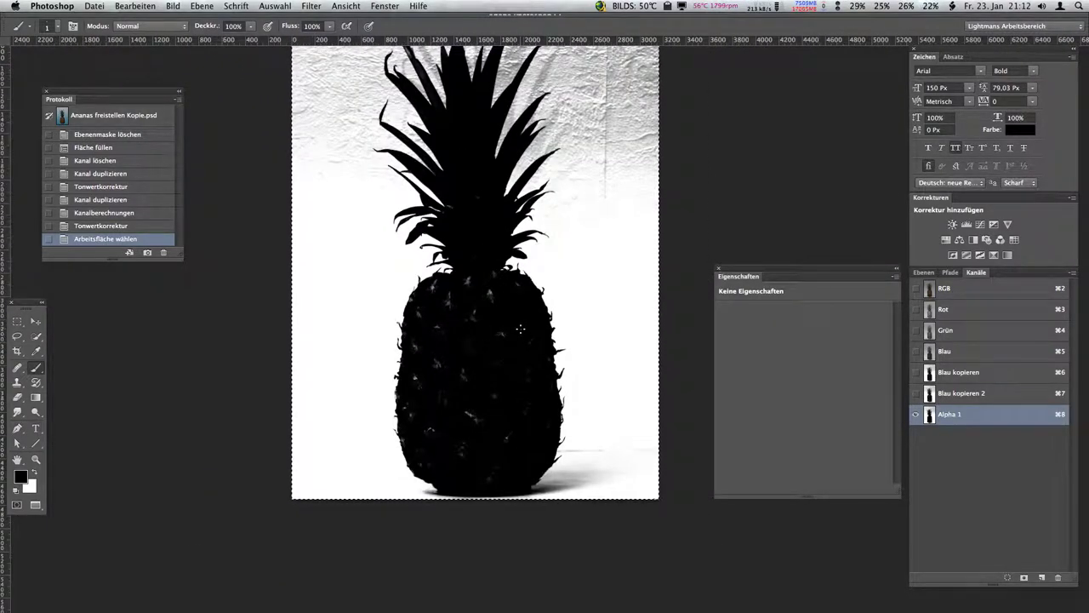
{"action": "key", "text": "ctrl+c"}
- Paste the silhouette into a new layer, Ebene 1, above the photo
{"action": "left_click", "coordinate": [924, 272]}
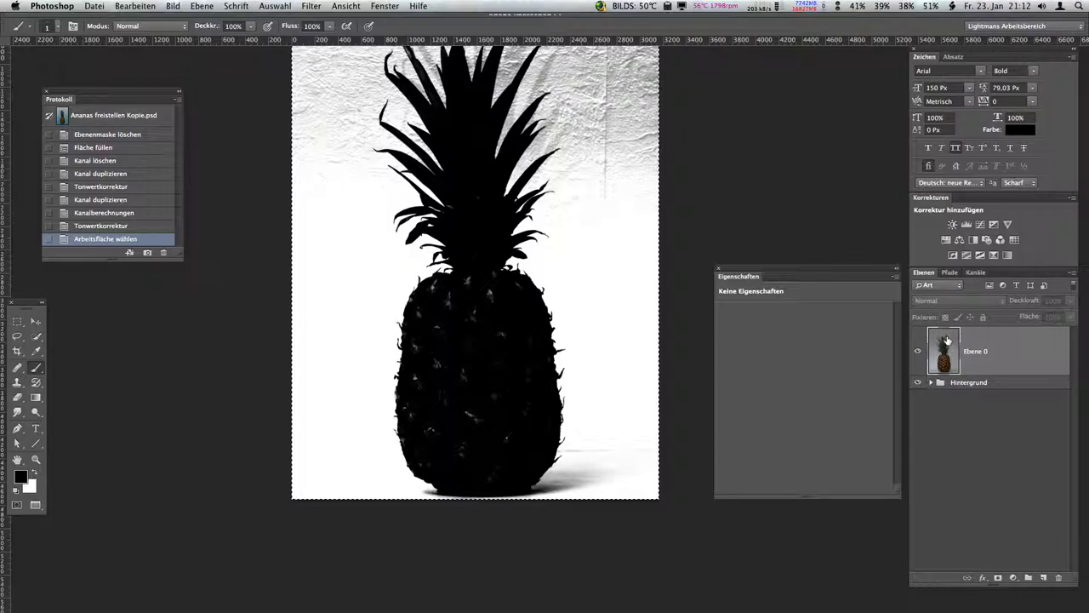
{"action": "left_click", "coordinate": [1044, 580]}
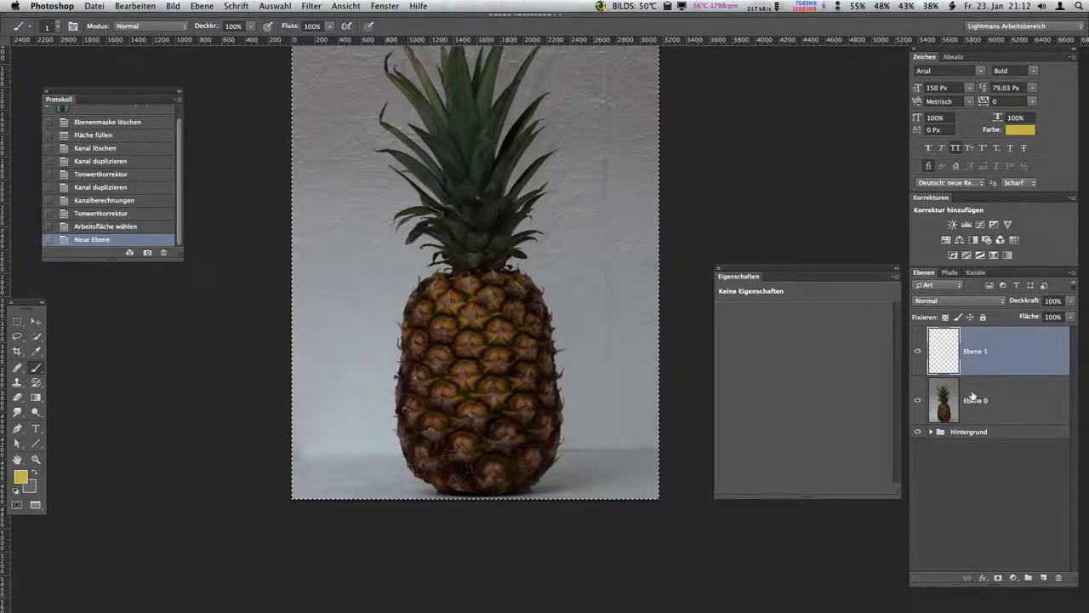
{"action": "key", "text": "ctrl+v"}
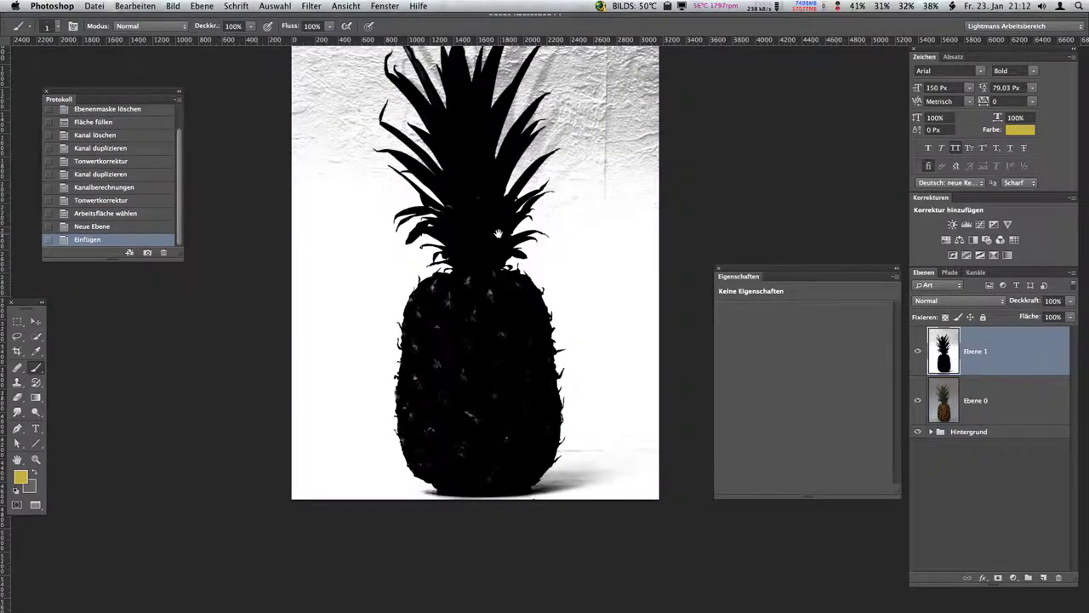
{"action": "scroll", "coordinate": [451, 400], "scroll_direction": "up", "scroll_amount": 5}
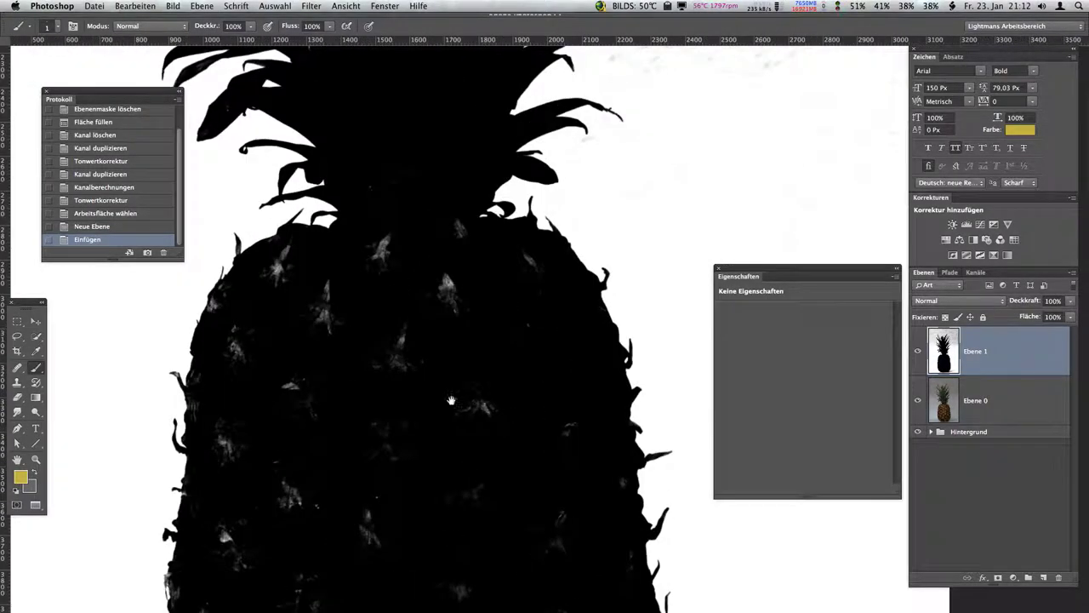
{"action": "left_click_drag", "start_coordinate": [451, 400], "coordinate": [475, 269]}
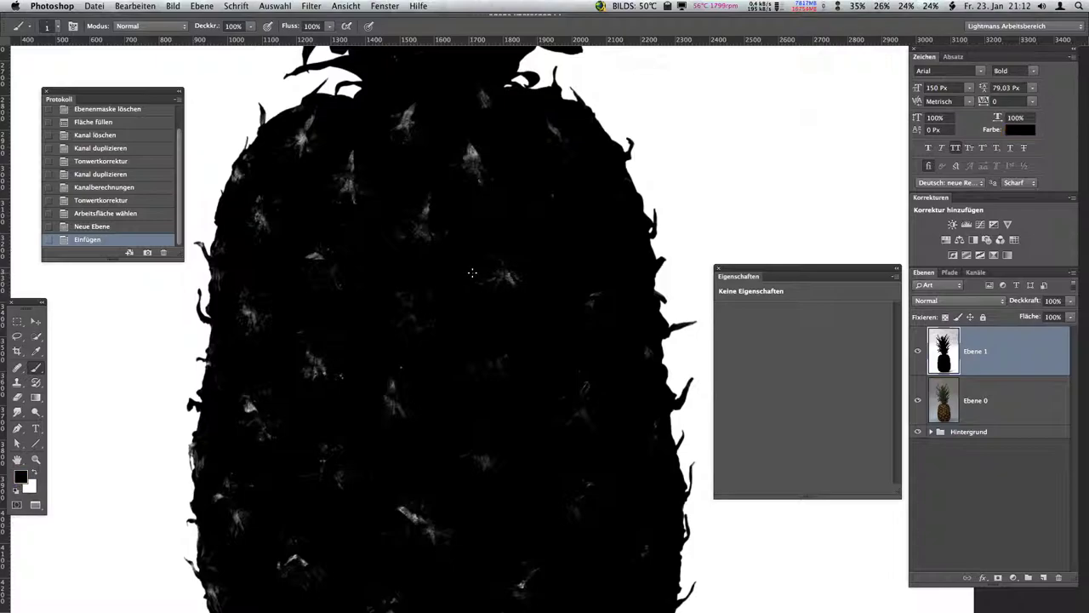
- Paint the grey speckles in the pineapple body black, shrinking the brush to 150 px
{"action": "mouse_move", "coordinate": [429, 272]}
{"action": "left_mouse_down"}
{"action": "mouse_move", "coordinate": [494, 257]}
{"action": "mouse_move", "coordinate": [421, 352]}
{"action": "mouse_move", "coordinate": [474, 321]}
{"action": "mouse_move", "coordinate": [465, 248]}
{"action": "mouse_move", "coordinate": [531, 347]}
{"action": "mouse_move", "coordinate": [389, 312]}
{"action": "mouse_move", "coordinate": [414, 170]}
{"action": "left_mouse_up"}
{"action": "left_click_drag", "start_coordinate": [397, 396], "coordinate": [410, 318]}
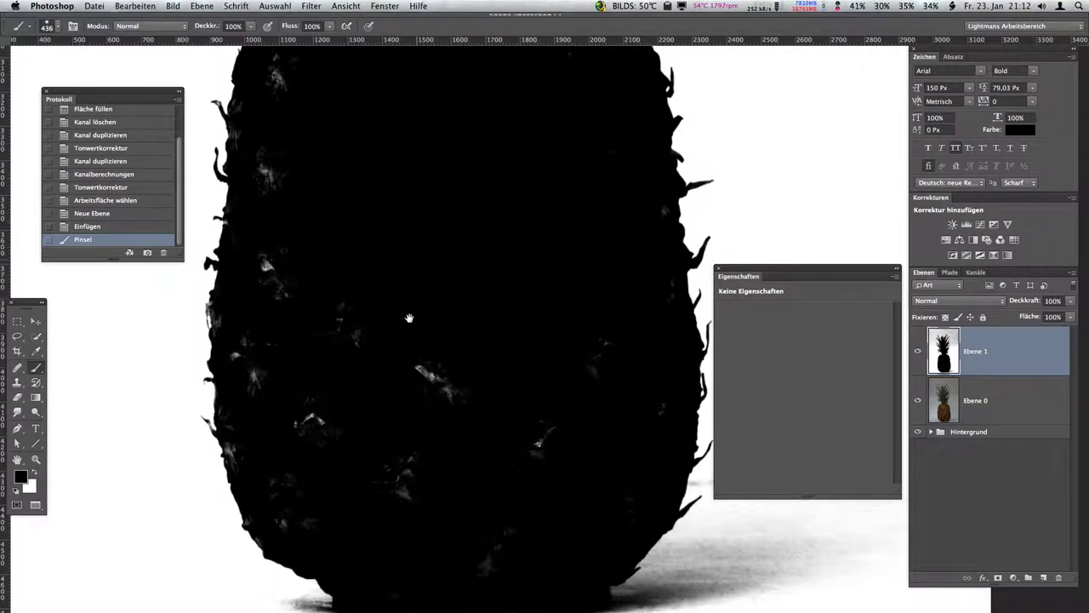
{"action": "mouse_move", "coordinate": [438, 383]}
{"action": "left_mouse_down"}
{"action": "mouse_move", "coordinate": [518, 389]}
{"action": "mouse_move", "coordinate": [488, 389]}
{"action": "left_mouse_up"}
{"action": "key", "text": "bracketleft"}
{"action": "key", "text": "bracketleft"}
{"action": "key", "text": "bracketleft"}
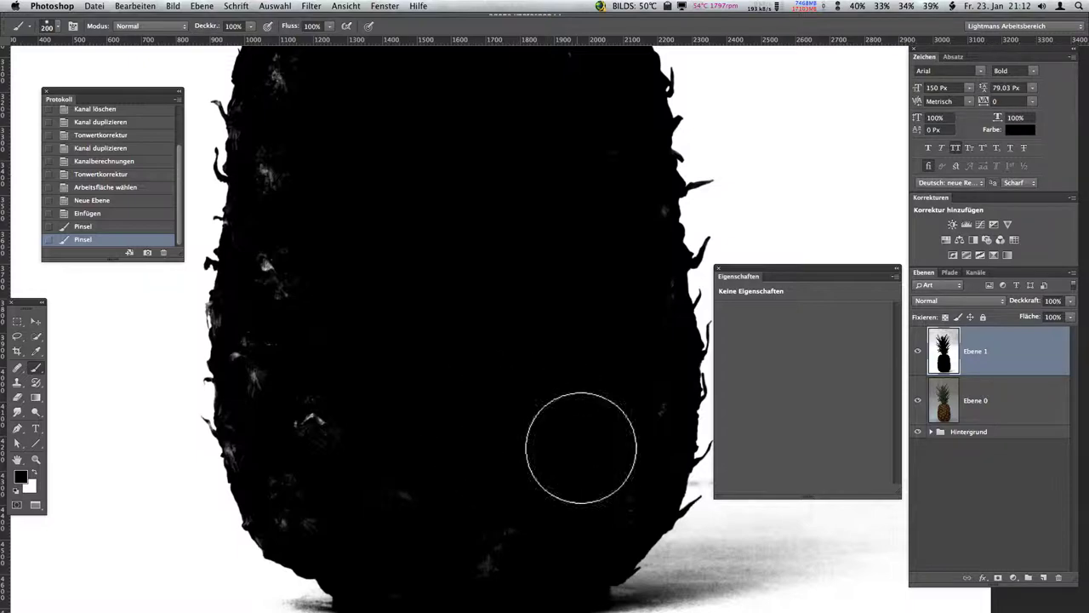
{"action": "key", "text": "bracketleft"}
{"action": "key", "text": "bracketleft"}
{"action": "key", "text": "bracketleft"}
{"action": "mouse_move", "coordinate": [462, 559]}
{"action": "left_mouse_down"}
{"action": "mouse_move", "coordinate": [348, 437]}
{"action": "mouse_move", "coordinate": [303, 482]}
{"action": "mouse_move", "coordinate": [277, 329]}
{"action": "mouse_move", "coordinate": [292, 516]}
{"action": "mouse_move", "coordinate": [256, 312]}
{"action": "mouse_move", "coordinate": [286, 205]}
{"action": "mouse_move", "coordinate": [304, 187]}
{"action": "mouse_move", "coordinate": [365, 443]}
{"action": "left_mouse_up"}
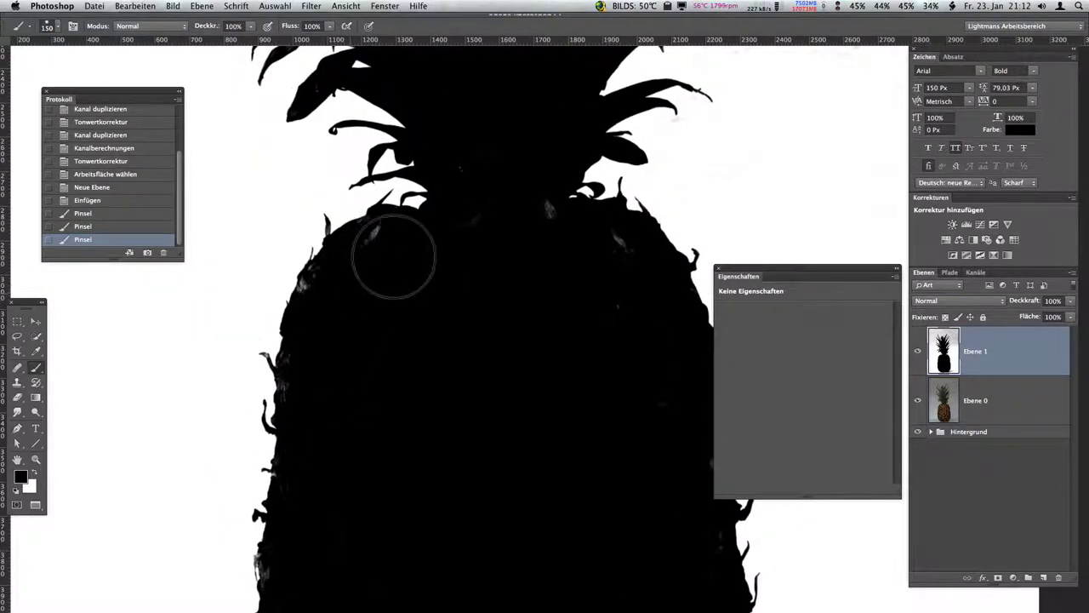
- Paint the remaining speckles at the pineapple's top and crown black
{"action": "mouse_move", "coordinate": [393, 257]}
{"action": "left_mouse_down"}
{"action": "mouse_move", "coordinate": [353, 280]}
{"action": "mouse_move", "coordinate": [530, 272]}
{"action": "mouse_move", "coordinate": [596, 256]}
{"action": "mouse_move", "coordinate": [596, 368]}
{"action": "left_mouse_up"}
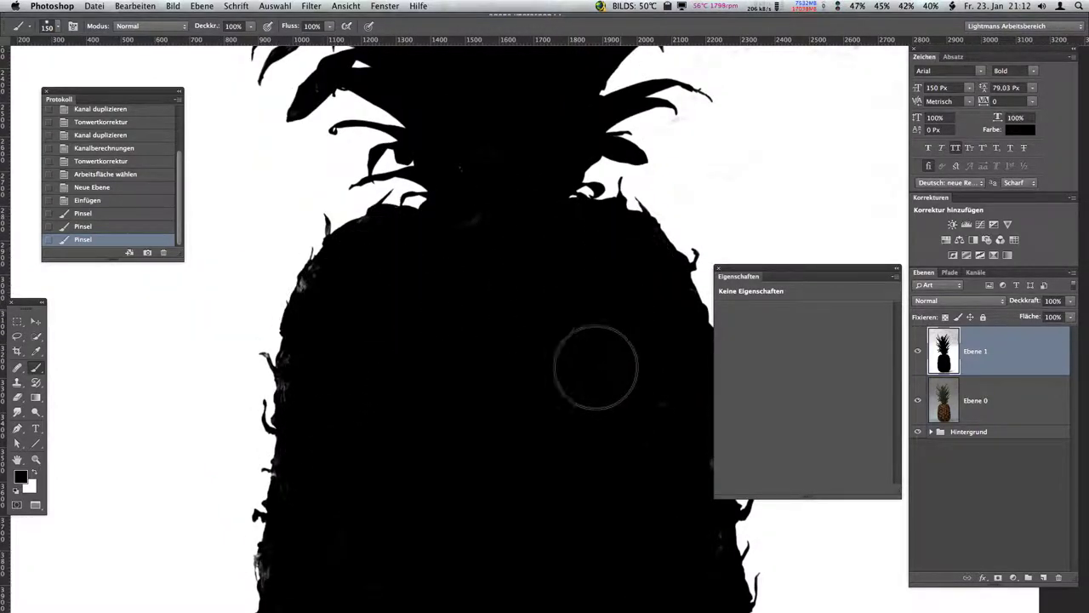
{"action": "scroll", "coordinate": [536, 442], "scroll_direction": "up", "scroll_amount": 5}
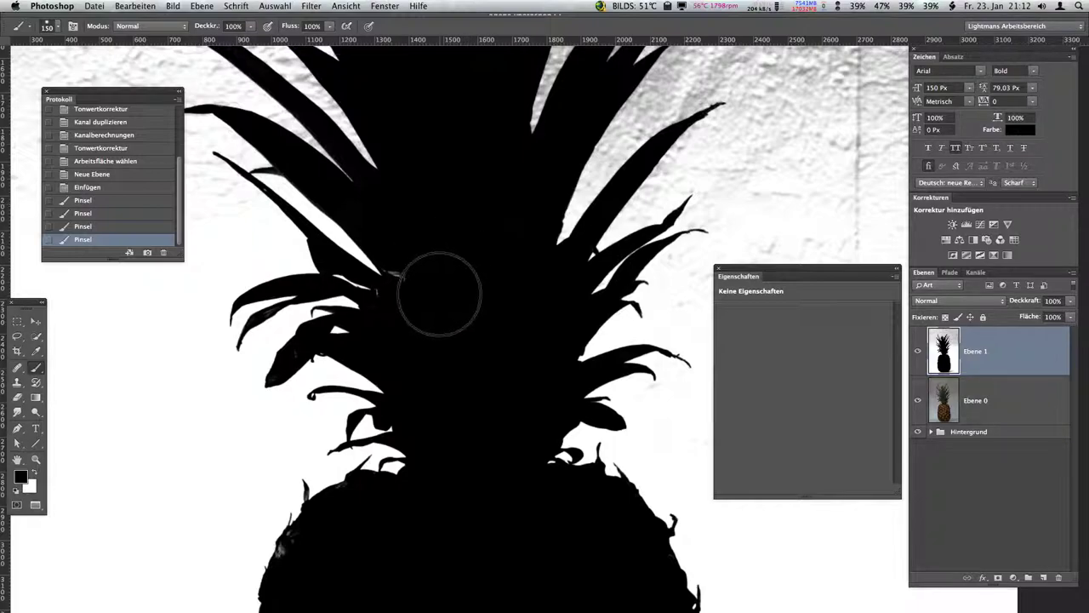
{"action": "left_click_drag", "start_coordinate": [413, 275], "coordinate": [457, 323]}
{"action": "scroll", "coordinate": [457, 324], "scroll_direction": "up", "scroll_amount": 5}
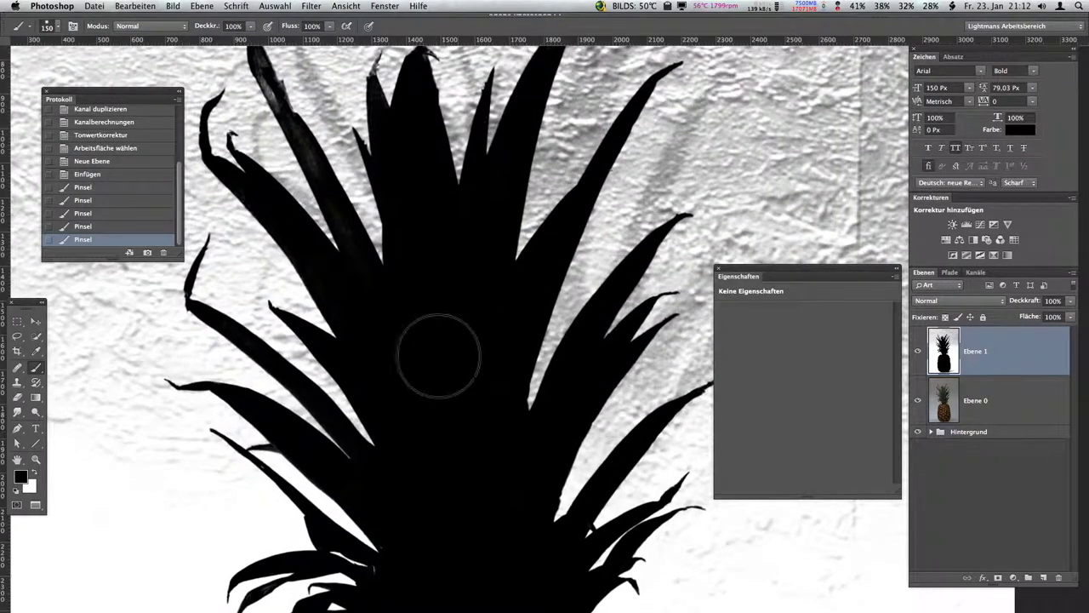
{"action": "left_click", "coordinate": [438, 356]}
{"action": "scroll", "coordinate": [480, 299], "scroll_direction": "down", "scroll_amount": 5}
{"action": "scroll", "coordinate": [488, 372], "scroll_direction": "down", "scroll_amount": 5}
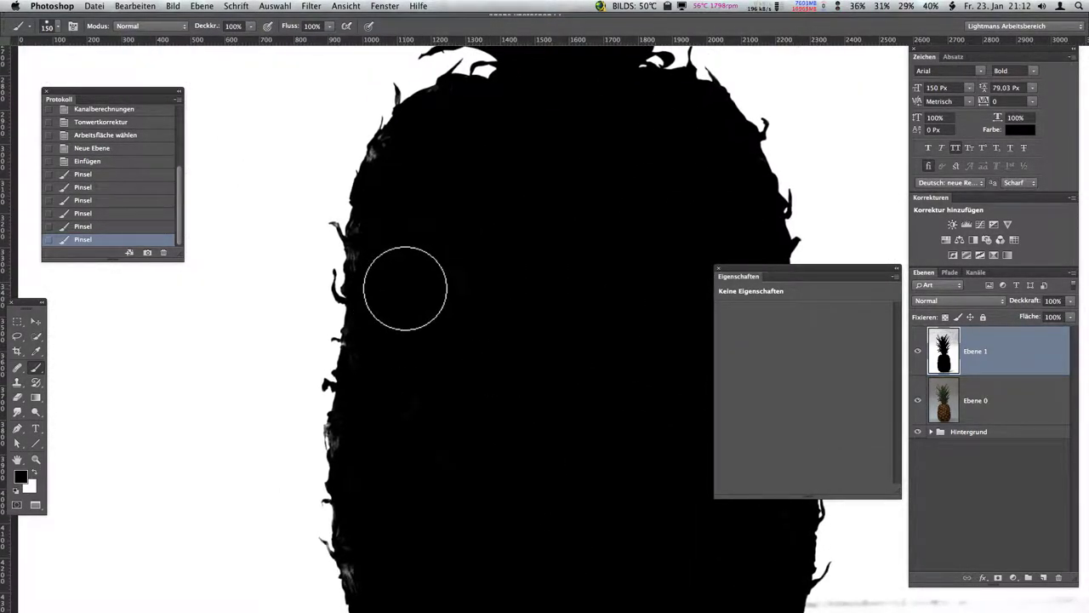
- Zoom in and paint the grey fringe along the top edge black with a ~90 px brush
{"action": "key", "text": "z"}
{"action": "left_click_drag", "start_coordinate": [409, 294], "coordinate": [457, 360]}
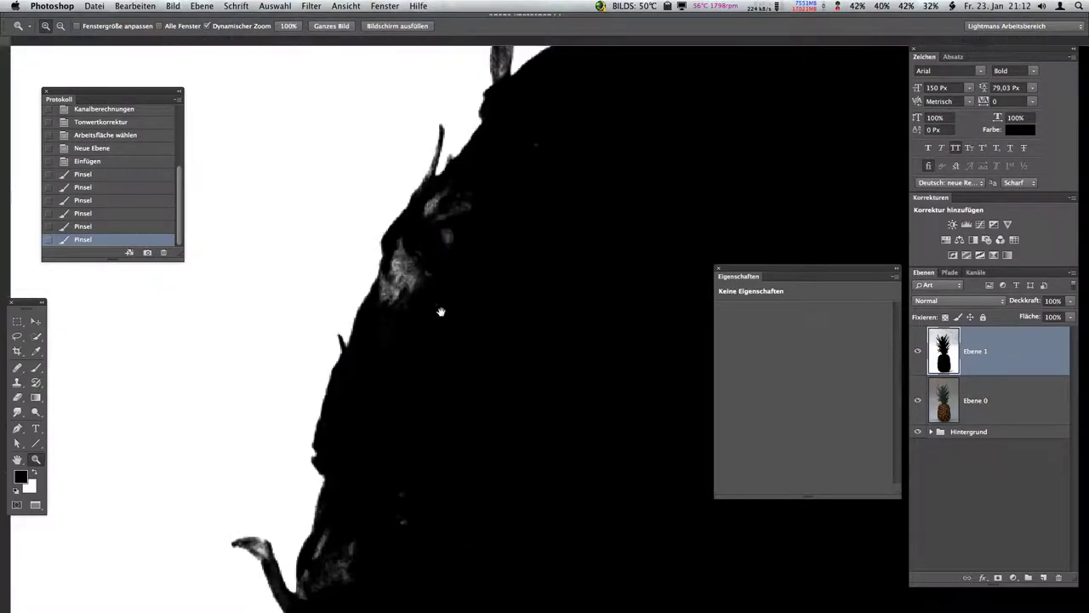
{"action": "key", "text": "super+r"}
{"action": "scroll", "coordinate": [440, 345], "scroll_direction": "up", "scroll_amount": 3}
{"action": "scroll", "coordinate": [365, 297], "scroll_direction": "down", "scroll_amount": 3}
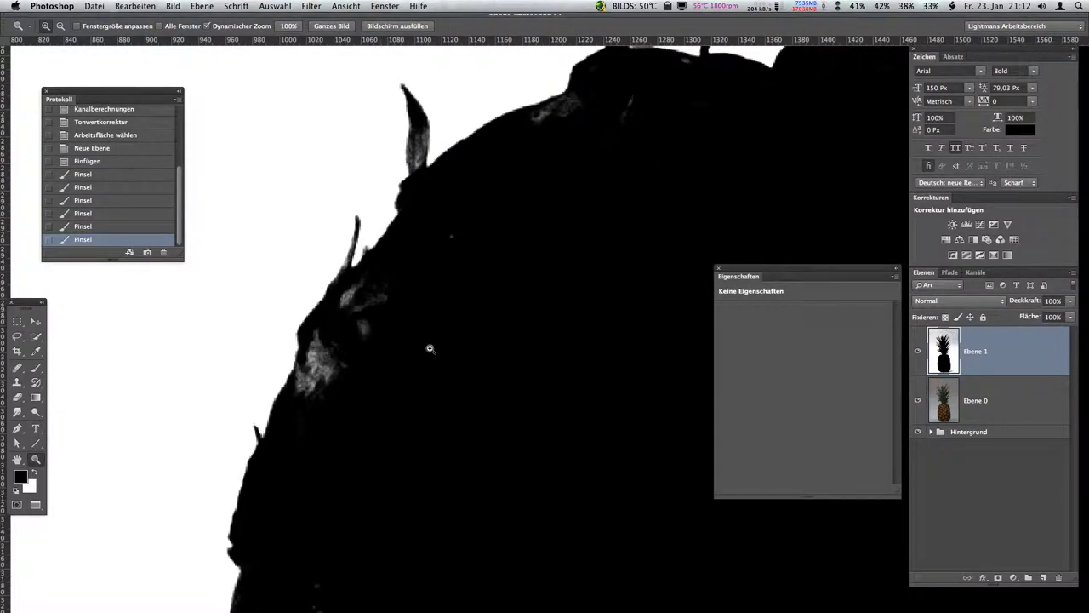
{"action": "key", "text": "b"}
{"action": "key", "text": "bracketleft"}
{"action": "key", "text": "bracketleft"}
{"action": "key", "text": "bracketleft"}
{"action": "key", "text": "bracketleft"}
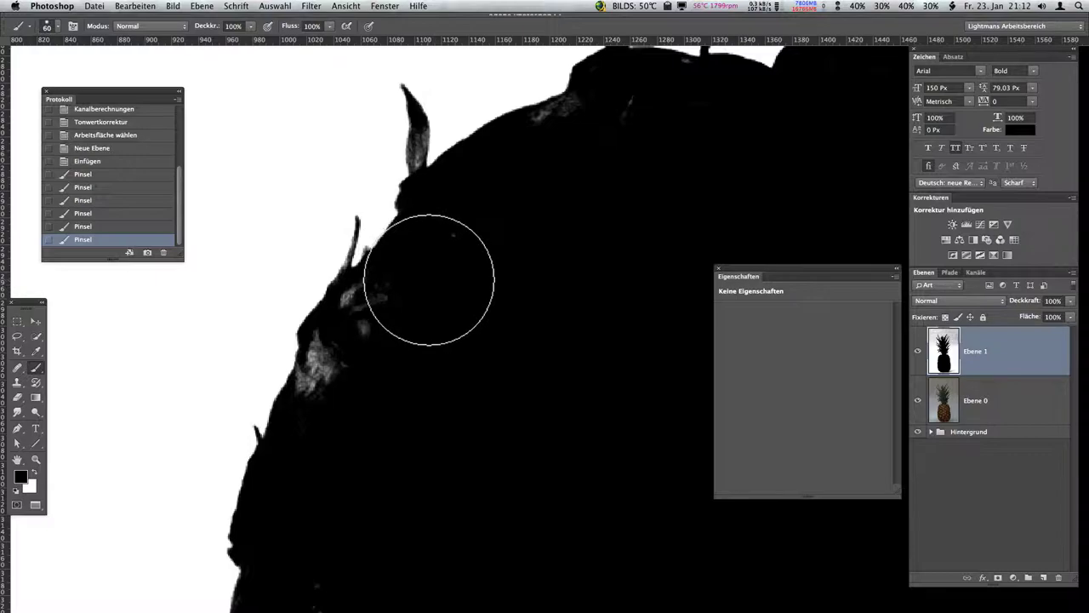
{"action": "key", "text": "bracketleft"}
{"action": "key", "text": "bracketleft"}
{"action": "key", "text": "bracketleft"}
{"action": "key", "text": "bracketleft"}
{"action": "key", "text": "bracketleft"}
{"action": "left_click_drag", "start_coordinate": [537, 117], "coordinate": [621, 126]}
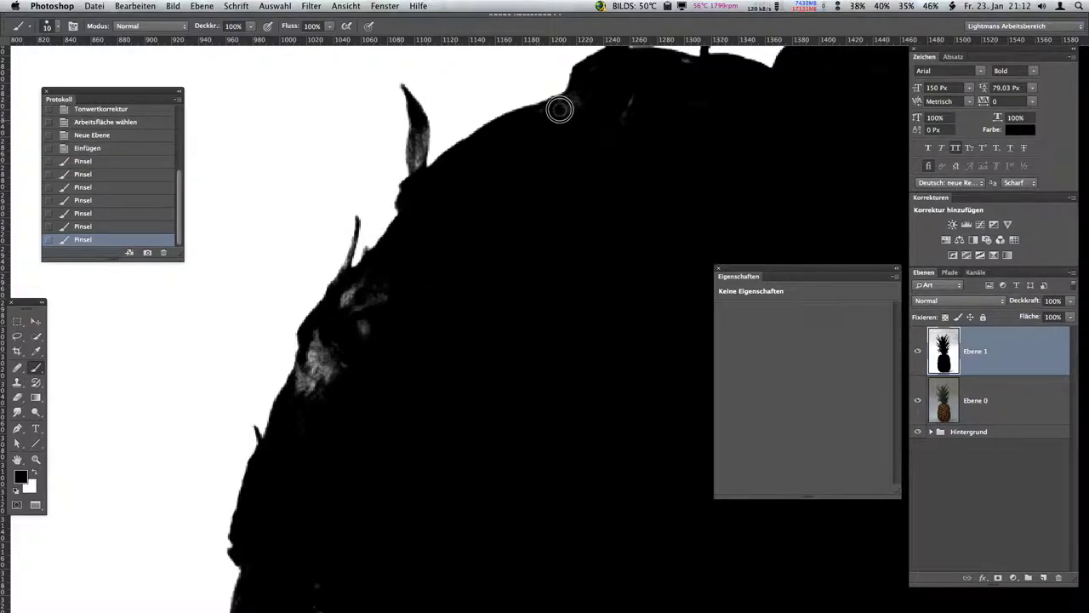
{"action": "left_click_drag", "start_coordinate": [565, 102], "coordinate": [530, 119]}
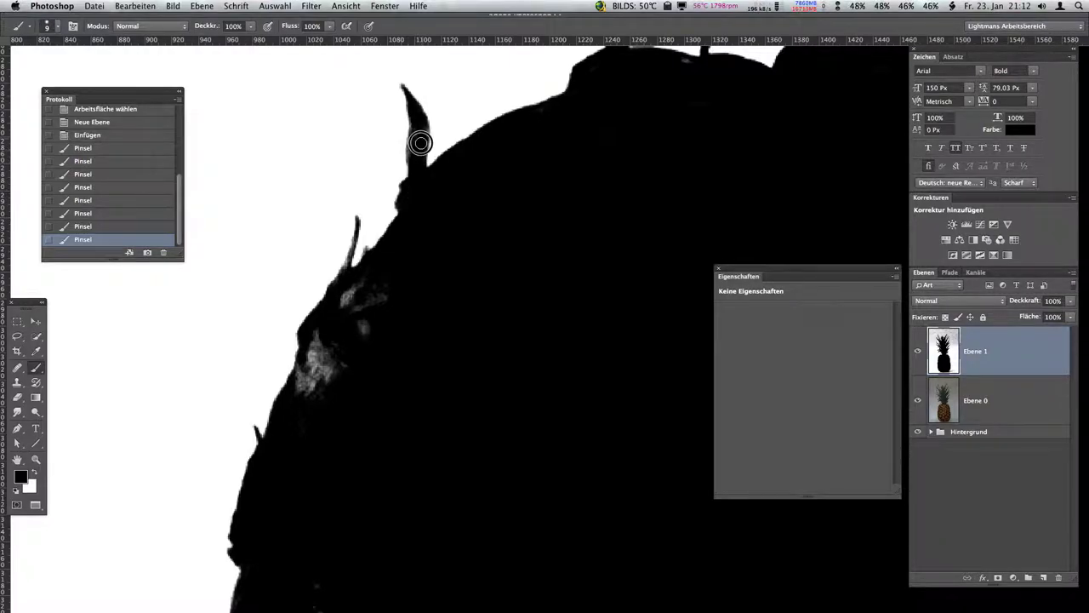
{"action": "left_click_drag", "start_coordinate": [420, 142], "coordinate": [419, 155]}
- Paint the grey fringe along the silhouette's left edge black
{"action": "scroll", "coordinate": [451, 192], "scroll_direction": "down", "scroll_amount": 5}
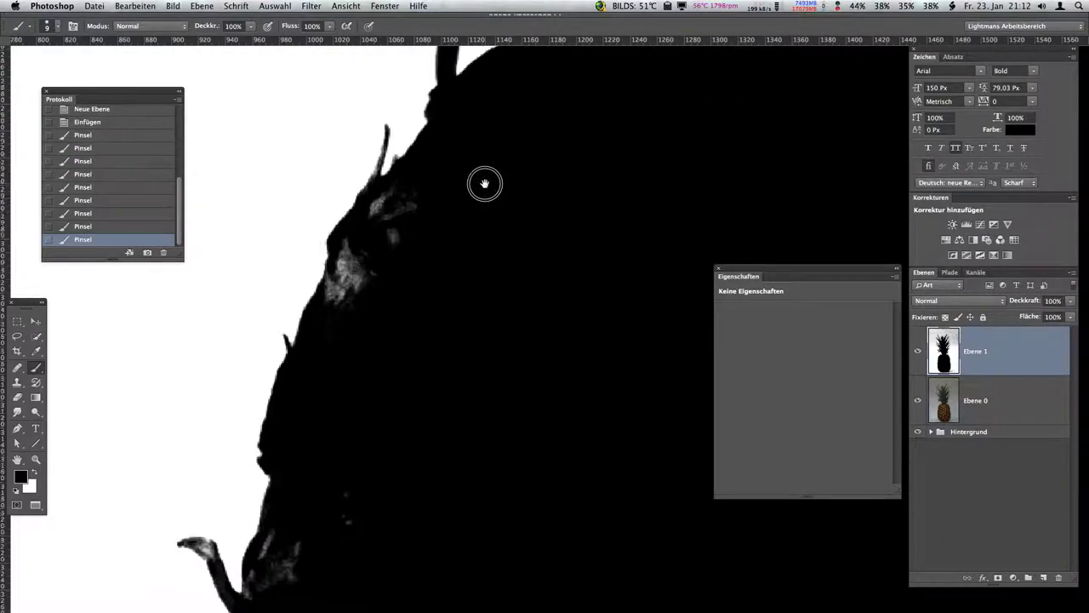
{"action": "scroll", "coordinate": [468, 171], "scroll_direction": "left", "scroll_amount": 2}
{"action": "left_click_drag", "start_coordinate": [407, 243], "coordinate": [372, 248]}
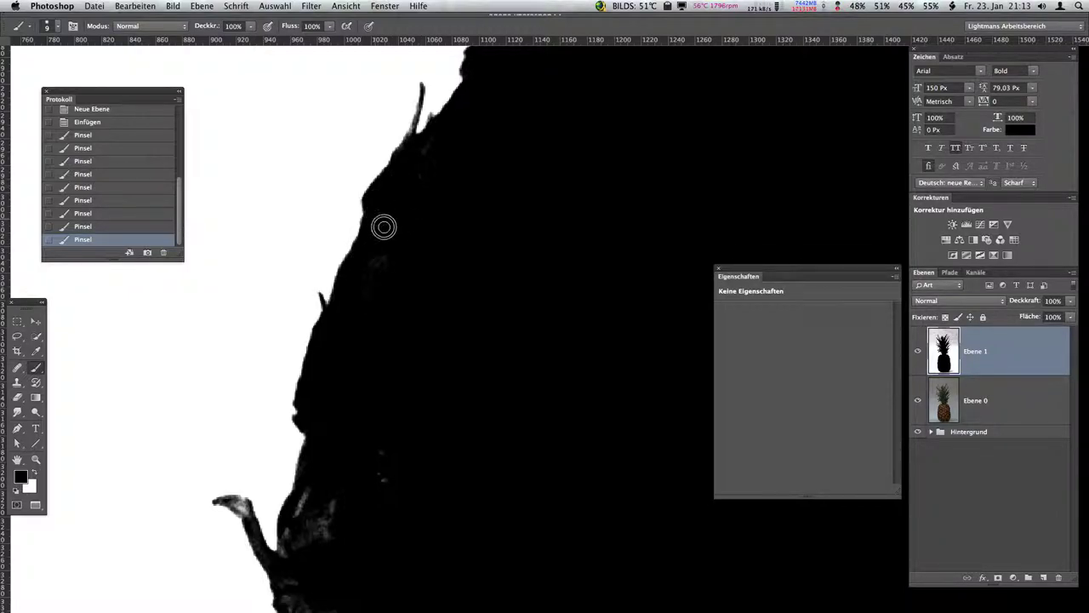
{"action": "mouse_move", "coordinate": [415, 254]}
{"action": "left_mouse_down"}
{"action": "mouse_move", "coordinate": [407, 218]}
{"action": "mouse_move", "coordinate": [438, 292]}
{"action": "mouse_move", "coordinate": [435, 320]}
{"action": "left_mouse_up"}
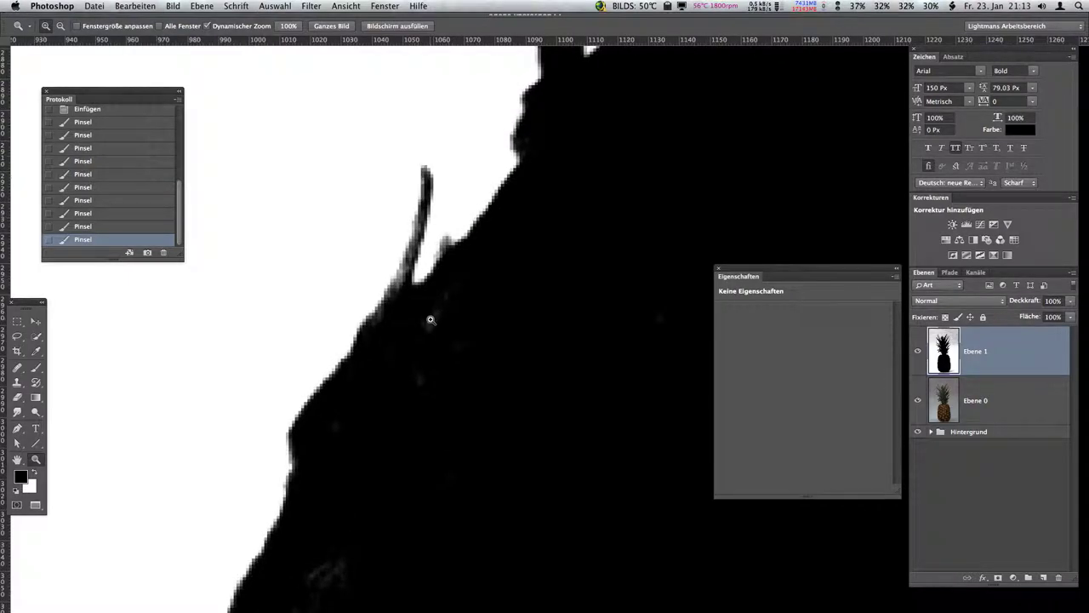
{"action": "key", "text": "b"}
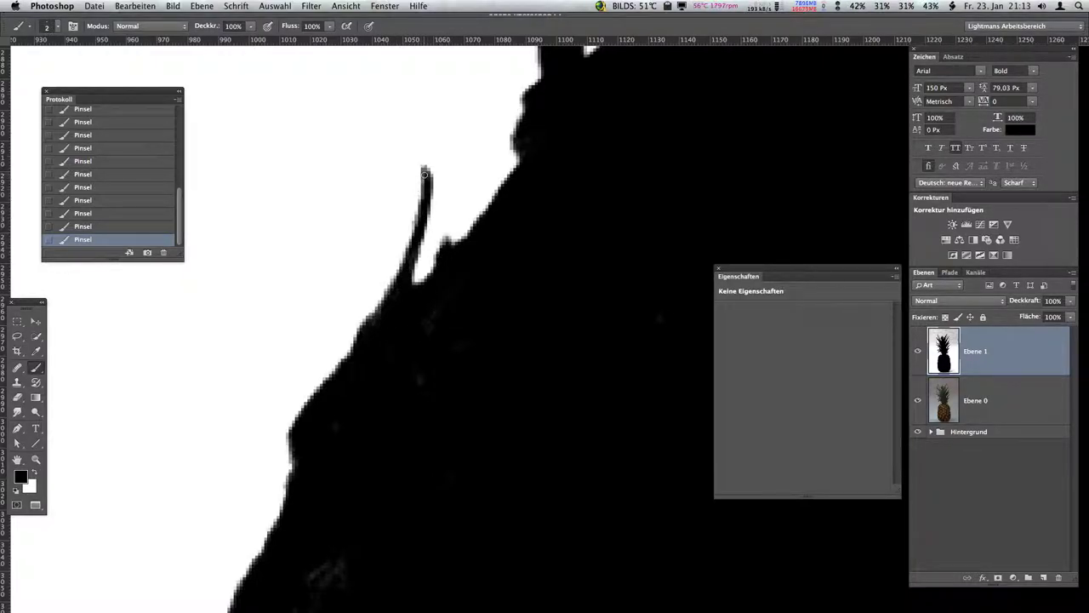
{"action": "scroll", "coordinate": [424, 182], "scroll_direction": "up", "scroll_amount": 5}
{"action": "scroll", "coordinate": [481, 235], "scroll_direction": "up", "scroll_amount": 5}
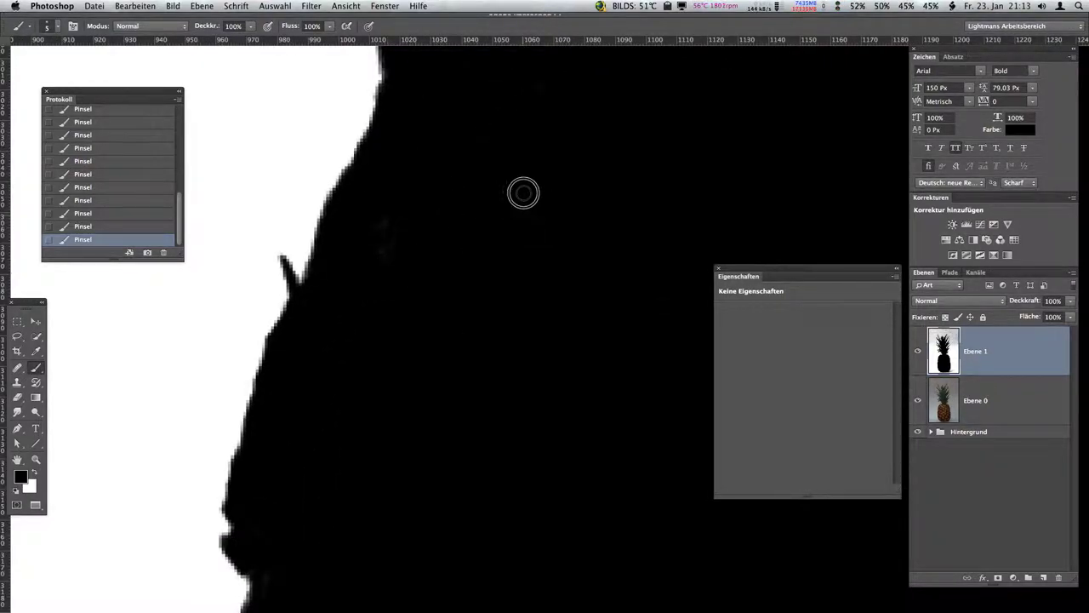
- Paint the grey leaf streaks solid black and draw a small rectangular marquee
{"action": "left_click_drag", "start_coordinate": [434, 372], "coordinate": [466, 303]}
{"action": "scroll", "coordinate": [469, 294], "scroll_direction": "down", "scroll_amount": 5}
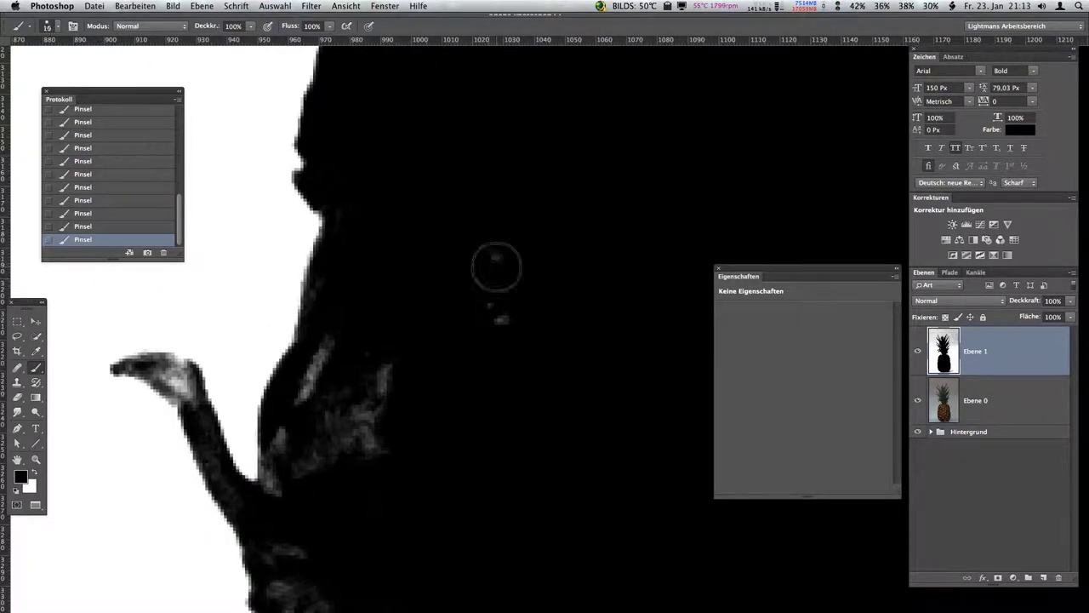
{"action": "left_click_drag", "start_coordinate": [497, 267], "coordinate": [314, 471]}
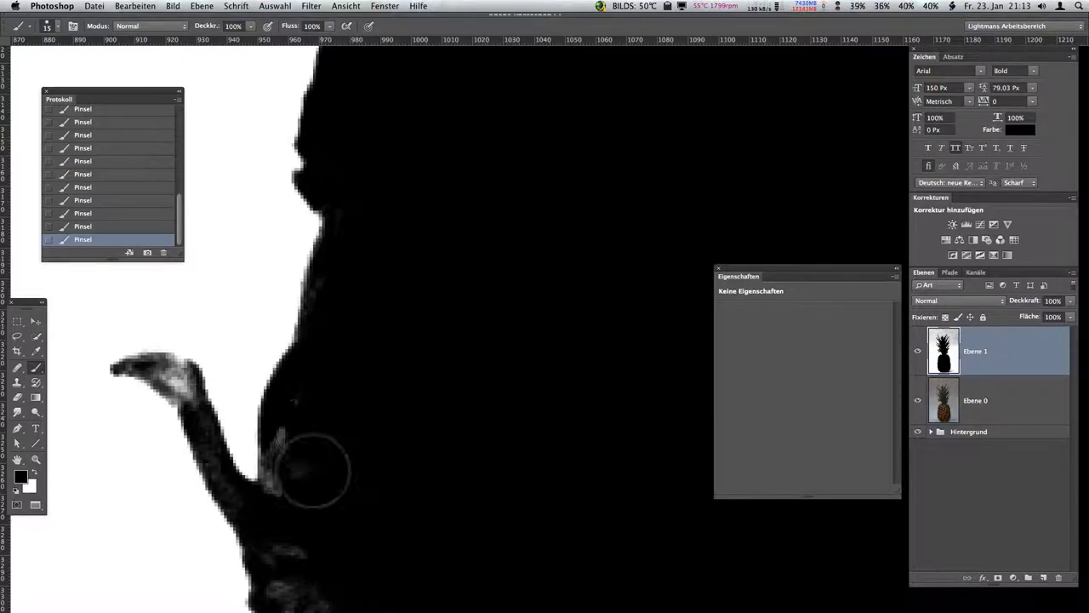
{"action": "scroll", "coordinate": [493, 246], "scroll_direction": "down", "scroll_amount": 5}
{"action": "scroll", "coordinate": [494, 246], "scroll_direction": "left", "scroll_amount": 3}
{"action": "scroll", "coordinate": [479, 372], "scroll_direction": "up", "scroll_amount": 1}
{"action": "scroll", "coordinate": [437, 252], "scroll_direction": "up", "scroll_amount": 2}
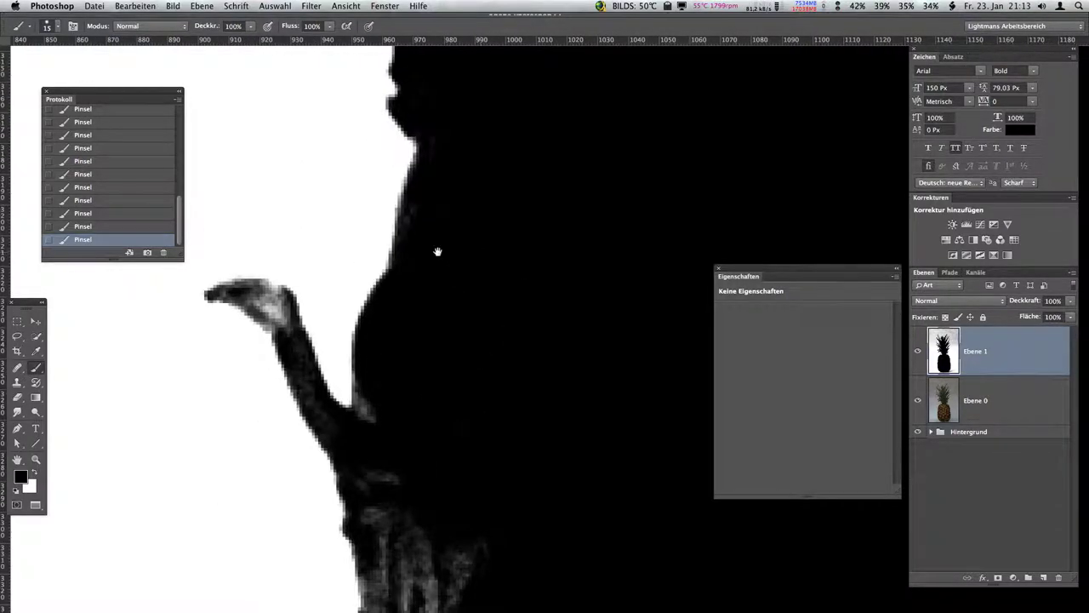
{"action": "key", "text": "m"}
{"action": "left_click_drag", "start_coordinate": [416, 223], "coordinate": [427, 210]}
- Deselect, then paint the leaf's joint with the body and its tip solid black
{"action": "left_click", "coordinate": [453, 333]}
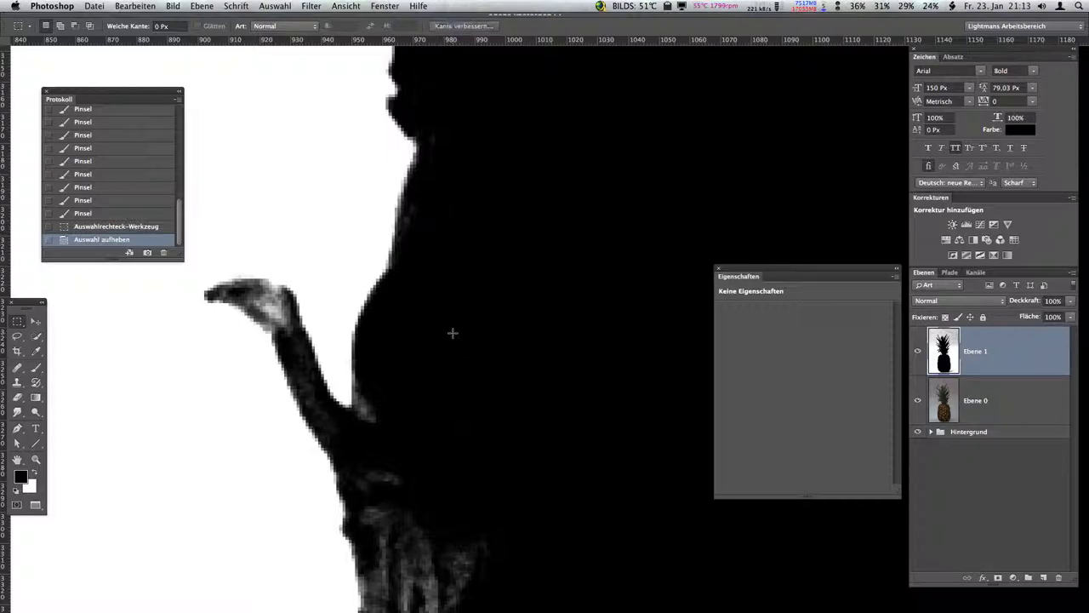
{"action": "key", "text": "b"}
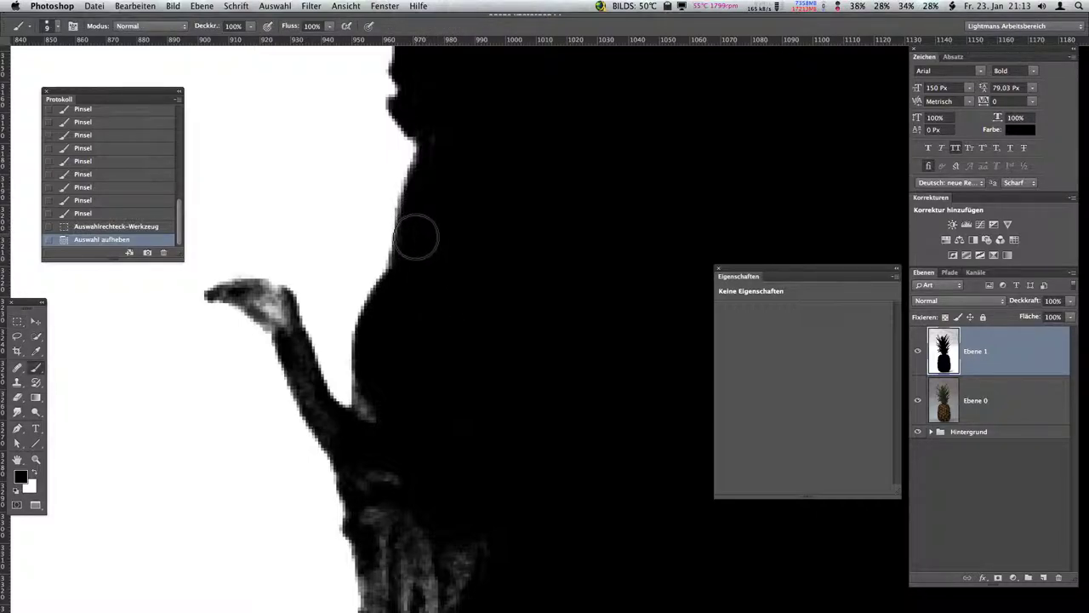
{"action": "left_click_drag", "start_coordinate": [389, 425], "coordinate": [377, 417]}
{"action": "scroll", "coordinate": [463, 316], "scroll_direction": "down", "scroll_amount": 3}
{"action": "scroll", "coordinate": [462, 316], "scroll_direction": "left", "scroll_amount": 2}
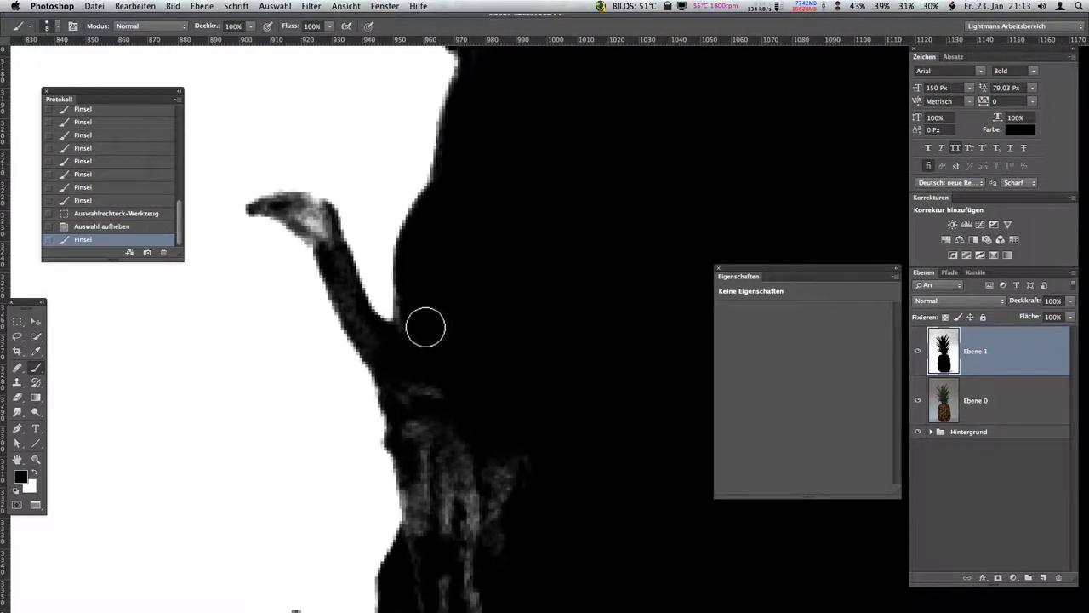
{"action": "mouse_move", "coordinate": [412, 371]}
{"action": "left_mouse_down"}
{"action": "mouse_move", "coordinate": [414, 426]}
{"action": "mouse_move", "coordinate": [477, 476]}
{"action": "left_mouse_up"}
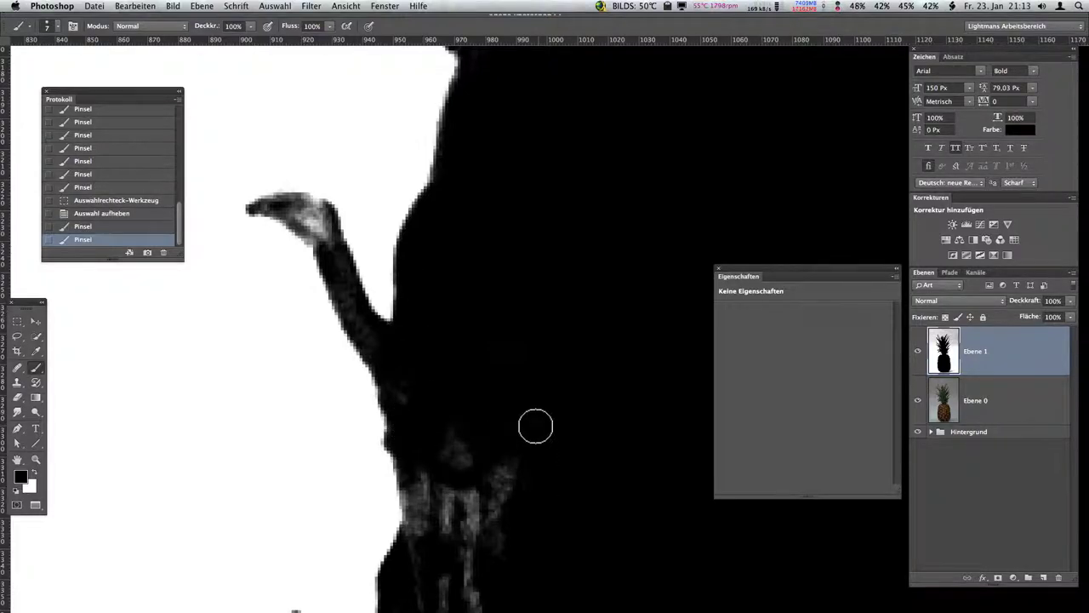
{"action": "mouse_move", "coordinate": [323, 247]}
{"action": "left_mouse_down"}
{"action": "mouse_move", "coordinate": [319, 227]}
{"action": "mouse_move", "coordinate": [271, 204]}
{"action": "left_mouse_up"}
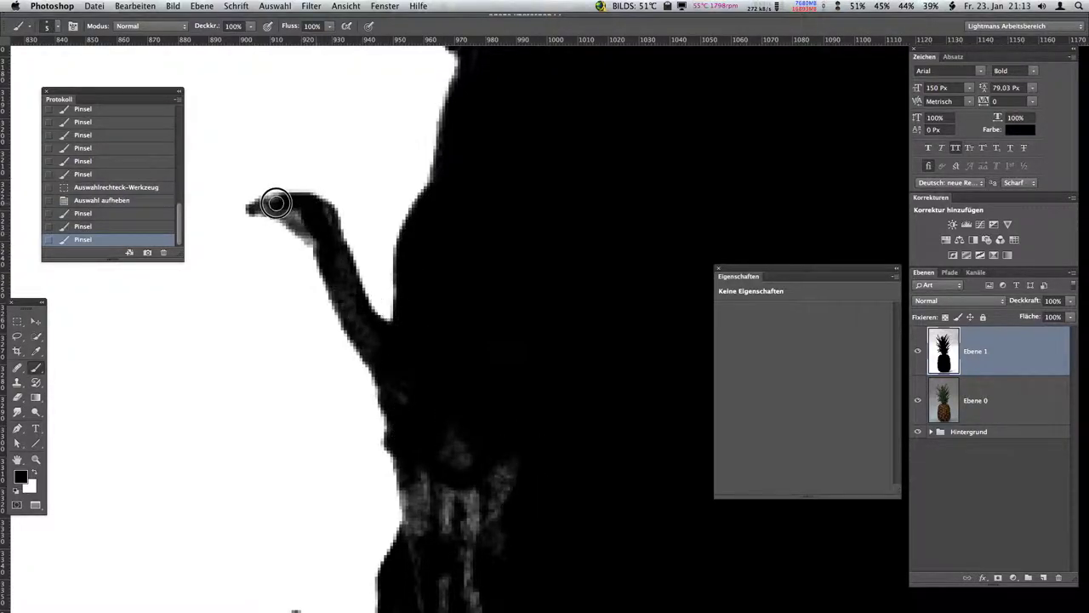
- With a smaller brush, paint the leaf's upper edge and nearby grey streaks black
{"action": "key", "text": "bracketleft"}
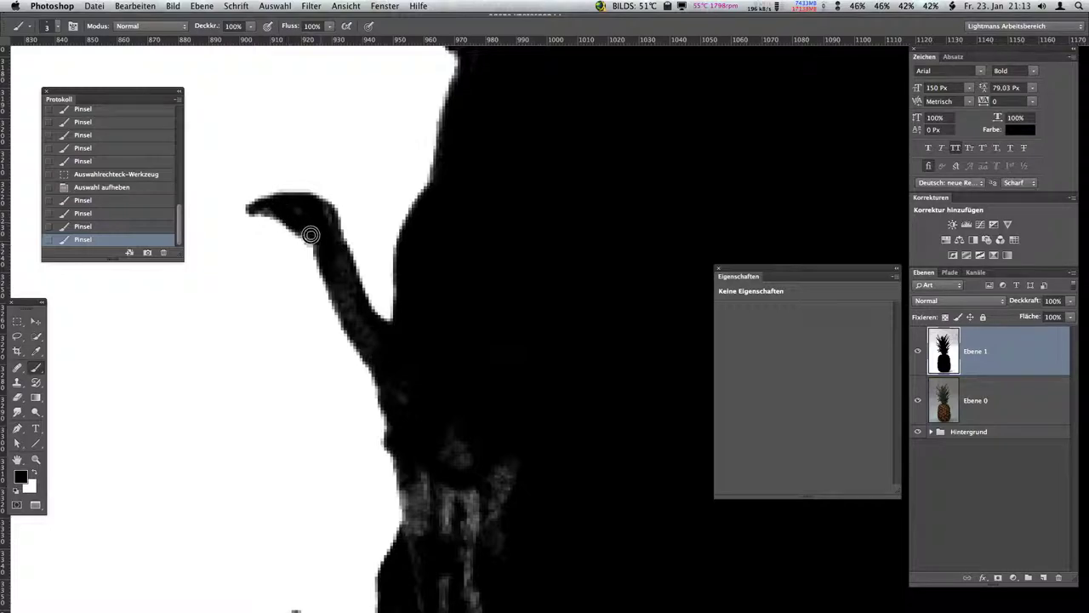
{"action": "left_click_drag", "start_coordinate": [311, 216], "coordinate": [338, 231]}
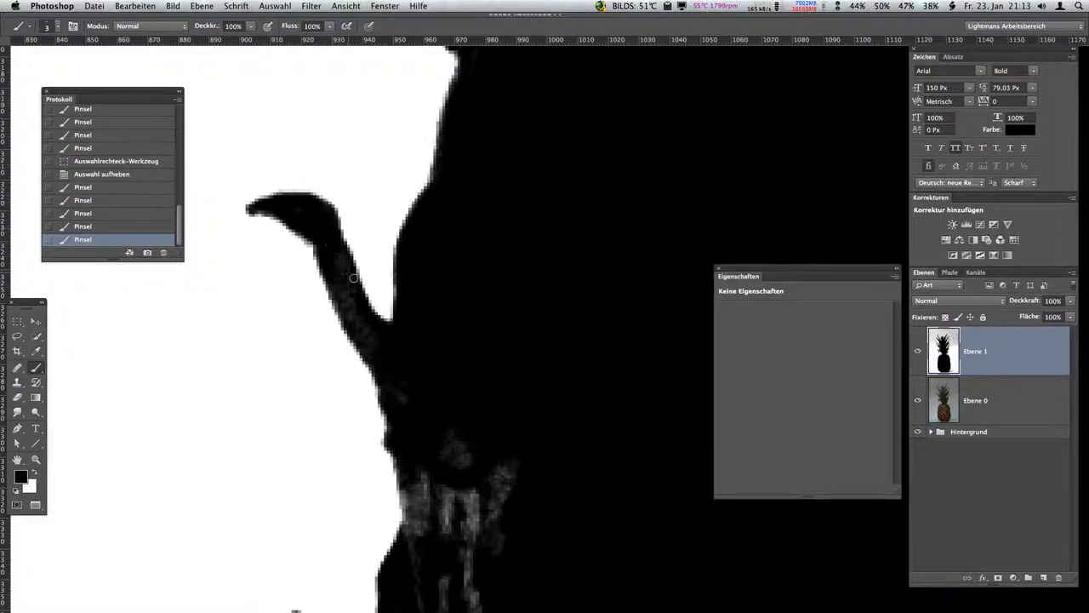
{"action": "scroll", "coordinate": [360, 207], "scroll_direction": "down", "scroll_amount": 5}
{"action": "scroll", "coordinate": [418, 324], "scroll_direction": "up", "scroll_amount": 3}
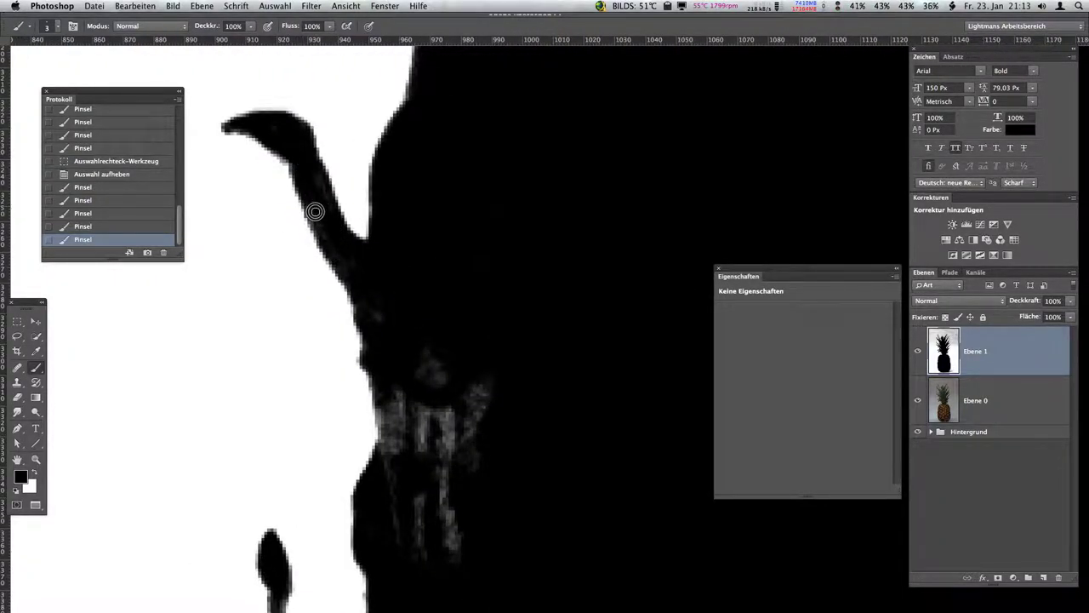
{"action": "left_click", "coordinate": [381, 317]}
{"action": "scroll", "coordinate": [391, 236], "scroll_direction": "down", "scroll_amount": 5}
{"action": "scroll", "coordinate": [392, 235], "scroll_direction": "right", "scroll_amount": 2}
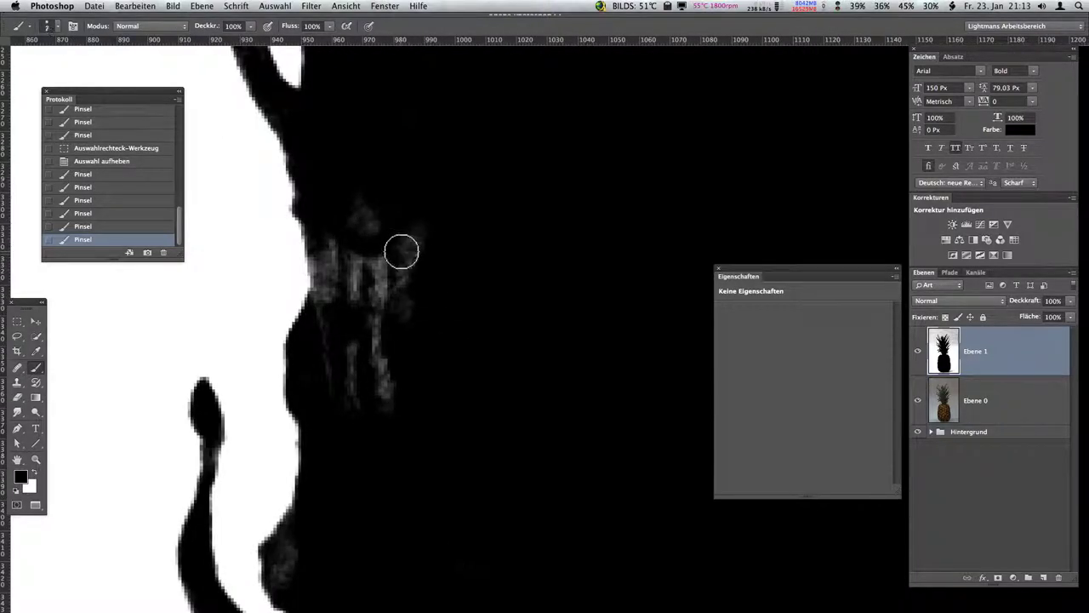
{"action": "mouse_move", "coordinate": [402, 251]}
{"action": "left_mouse_down"}
{"action": "mouse_move", "coordinate": [369, 346]}
{"action": "mouse_move", "coordinate": [326, 280]}
{"action": "mouse_move", "coordinate": [389, 258]}
{"action": "mouse_move", "coordinate": [389, 439]}
{"action": "mouse_move", "coordinate": [323, 307]}
{"action": "mouse_move", "coordinate": [367, 365]}
{"action": "left_mouse_up"}
{"action": "scroll", "coordinate": [425, 382], "scroll_direction": "down", "scroll_amount": 5}
{"action": "scroll", "coordinate": [425, 382], "scroll_direction": "left", "scroll_amount": 2}
- Paint two more black strokes along the leaf edge, undoing the last one
{"action": "scroll", "coordinate": [493, 273], "scroll_direction": "left", "scroll_amount": 3}
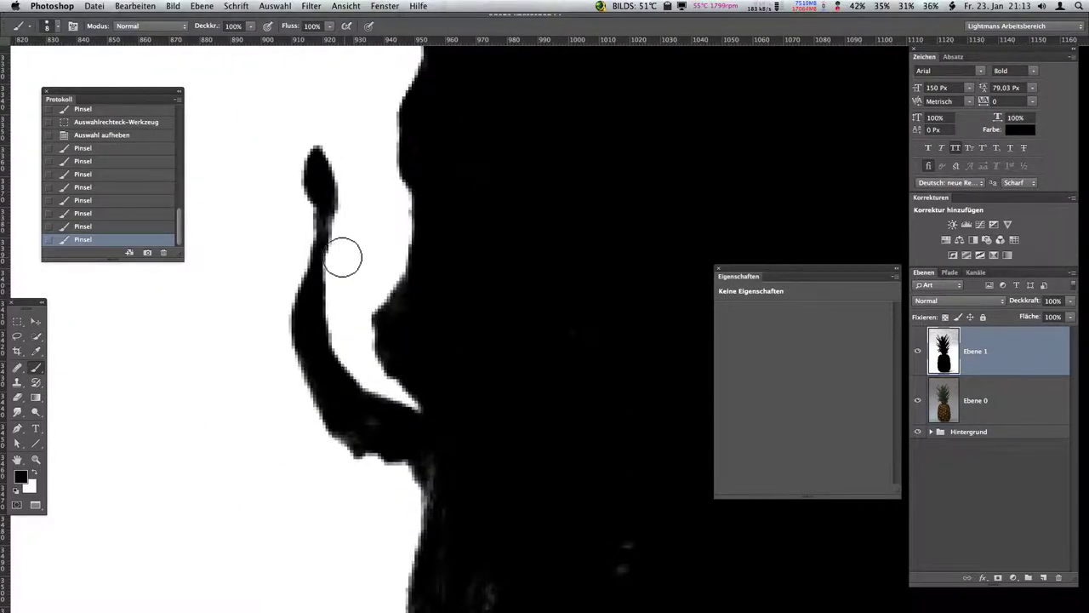
{"action": "left_click_drag", "start_coordinate": [322, 234], "coordinate": [317, 285]}
{"action": "scroll", "coordinate": [328, 264], "scroll_direction": "down", "scroll_amount": 5}
{"action": "scroll", "coordinate": [328, 264], "scroll_direction": "right", "scroll_amount": 3}
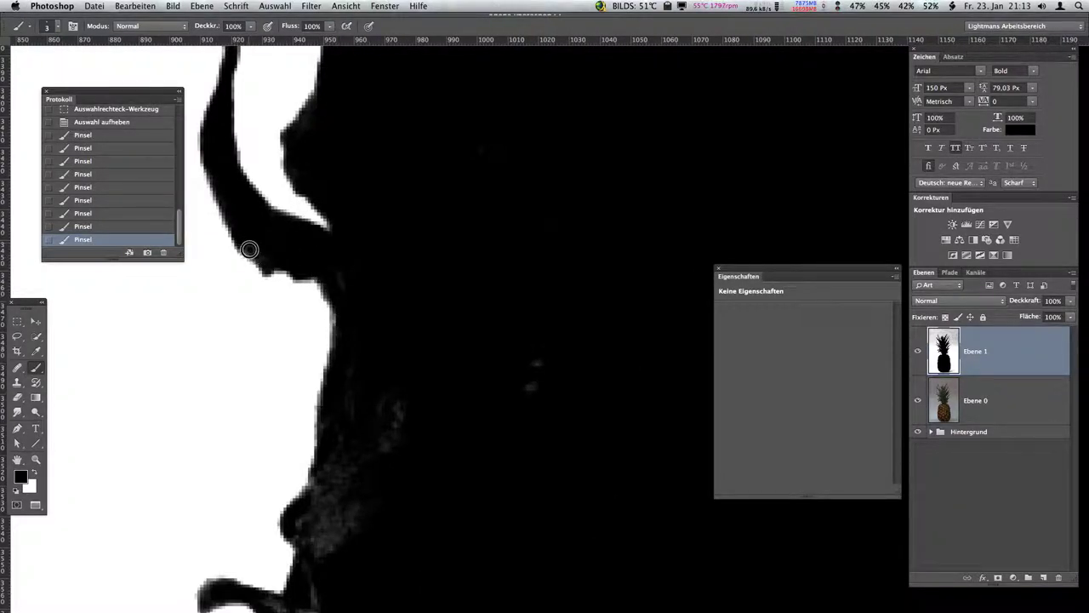
{"action": "left_click_drag", "start_coordinate": [249, 249], "coordinate": [293, 283]}
{"action": "scroll", "coordinate": [340, 255], "scroll_direction": "down", "scroll_amount": 5}
{"action": "scroll", "coordinate": [341, 255], "scroll_direction": "right", "scroll_amount": 2}
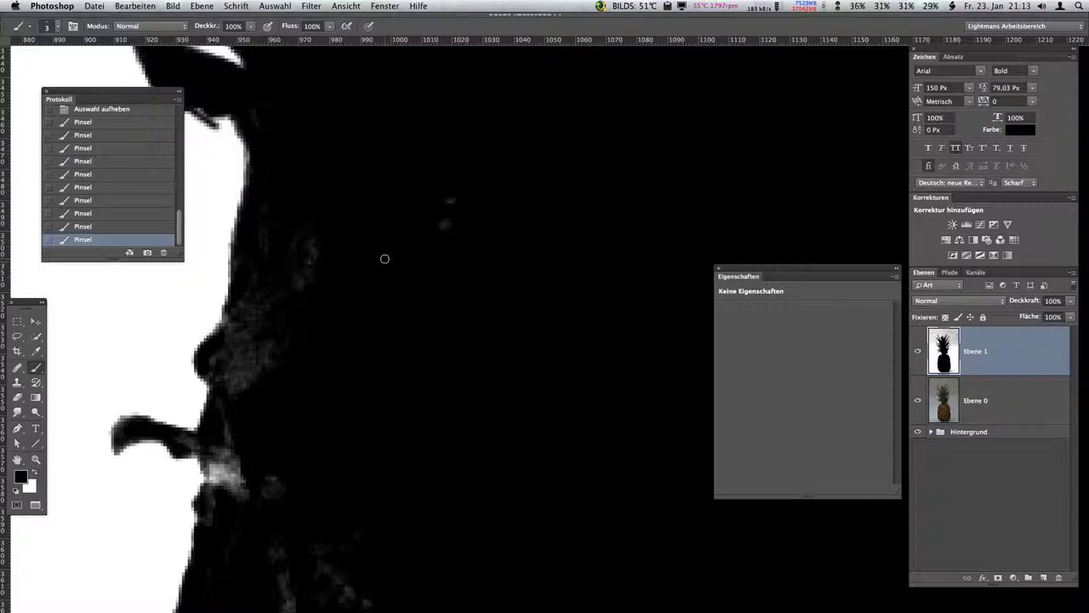
{"action": "key", "text": "ctrl+z"}
{"action": "scroll", "coordinate": [400, 281], "scroll_direction": "up", "scroll_amount": 5}
{"action": "scroll", "coordinate": [401, 281], "scroll_direction": "left", "scroll_amount": 3}
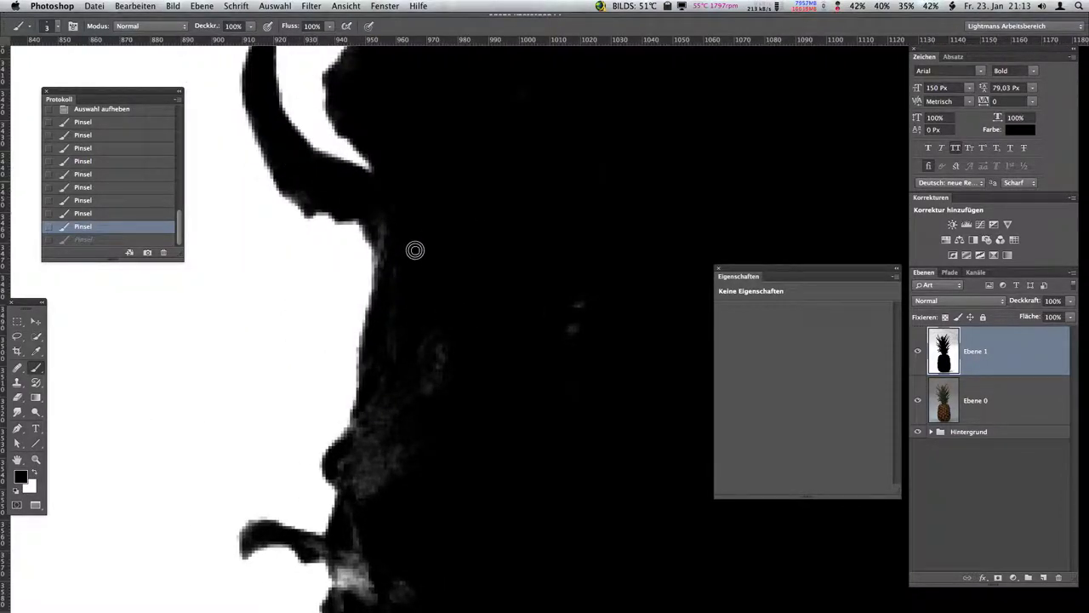
- With a larger brush, paint the grey speckles along the edge and leaf base black
{"action": "left_click", "coordinate": [442, 389]}
{"action": "key", "text": "bracketright"}
{"action": "key", "text": "bracketright"}
{"action": "key", "text": "bracketright"}
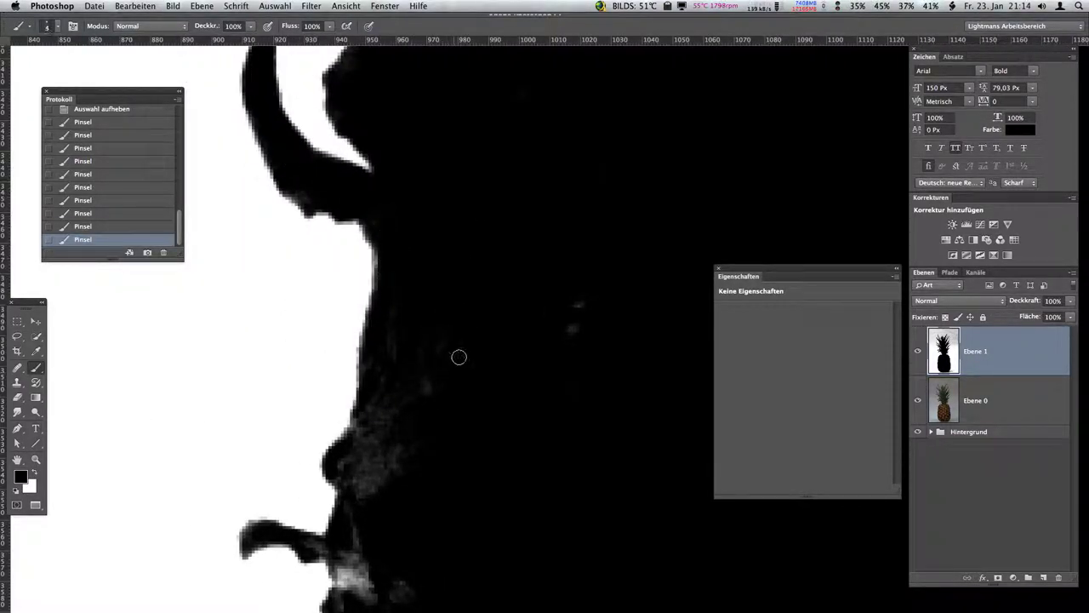
{"action": "left_click_drag", "start_coordinate": [412, 381], "coordinate": [379, 429]}
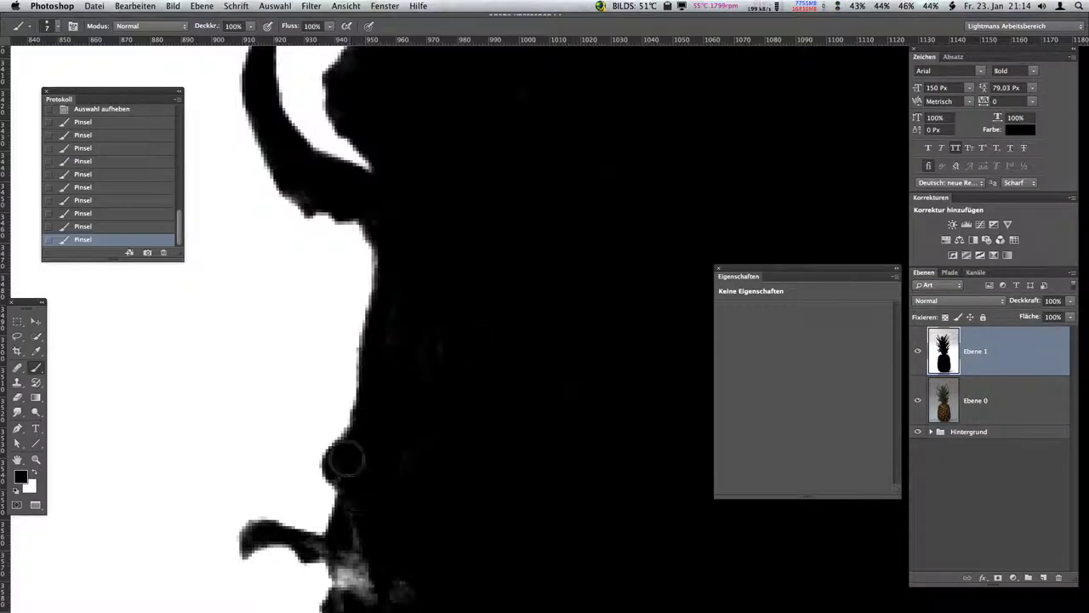
{"action": "mouse_move", "coordinate": [379, 428]}
{"action": "left_mouse_down"}
{"action": "mouse_move", "coordinate": [401, 493]}
{"action": "mouse_move", "coordinate": [445, 210]}
{"action": "left_mouse_up"}
{"action": "key", "text": "bracketright"}
{"action": "key", "text": "bracketright"}
{"action": "key", "text": "bracketright"}
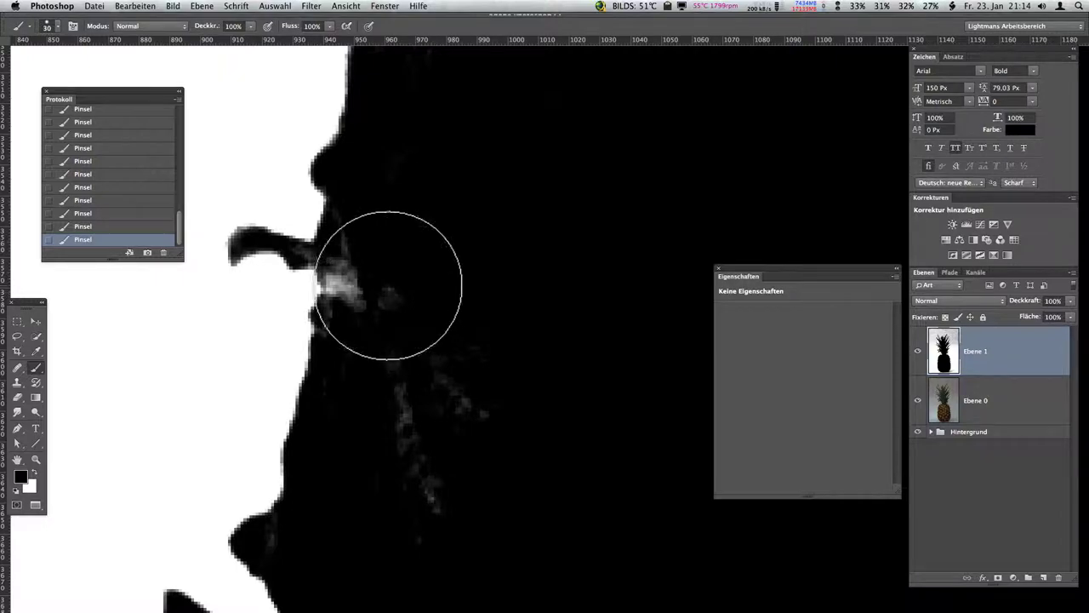
{"action": "mouse_move", "coordinate": [384, 320]}
{"action": "left_mouse_down"}
{"action": "mouse_move", "coordinate": [434, 477]}
{"action": "mouse_move", "coordinate": [418, 389]}
{"action": "left_mouse_up"}
{"action": "key", "text": "bracketleft"}
{"action": "key", "text": "bracketleft"}
{"action": "key", "text": "bracketleft"}
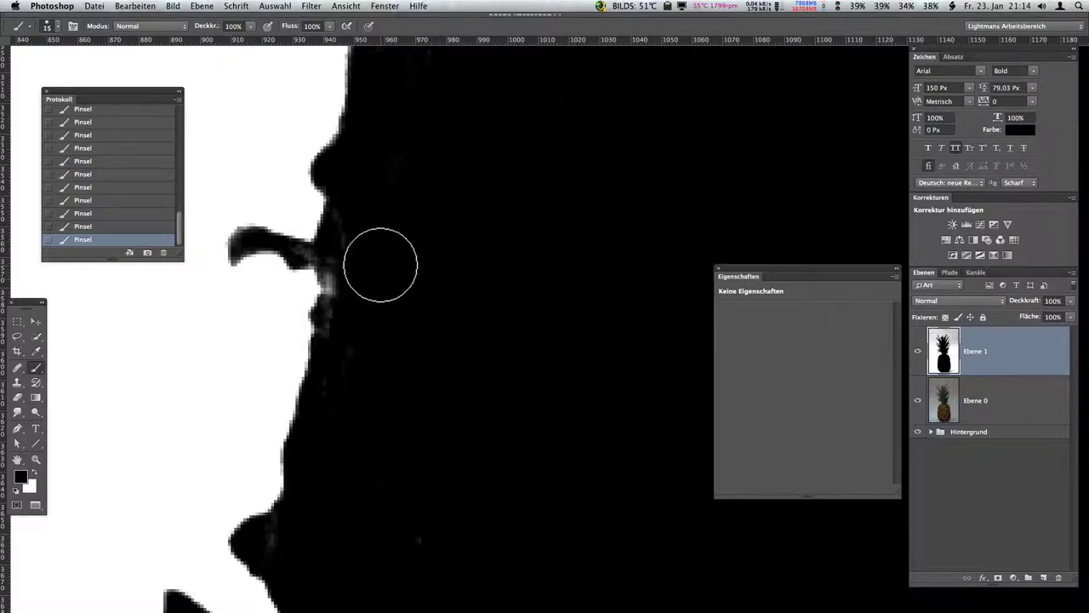
{"action": "key", "text": "bracketleft"}
{"action": "key", "text": "bracketleft"}
{"action": "key", "text": "bracketleft"}
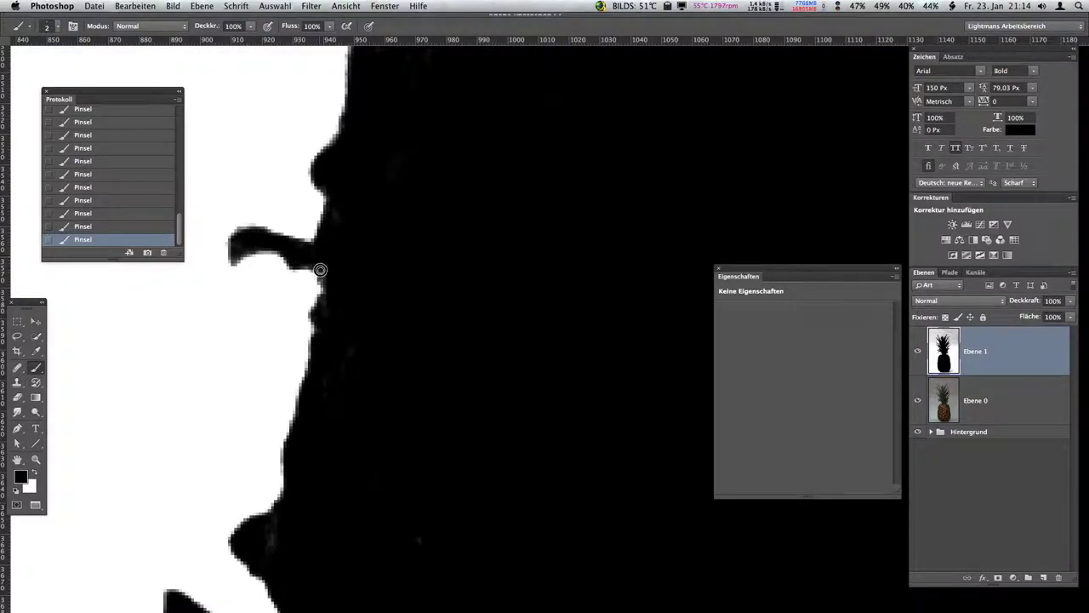
{"action": "scroll", "coordinate": [331, 294], "scroll_direction": "right", "scroll_amount": 3}
{"action": "scroll", "coordinate": [421, 324], "scroll_direction": "down", "scroll_amount": 2}
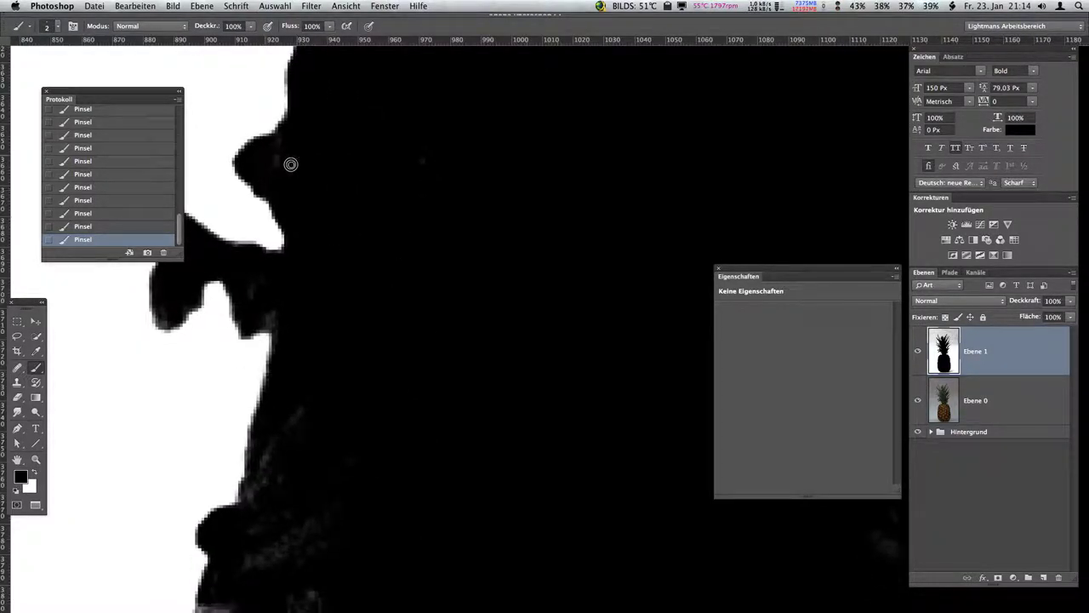
{"action": "scroll", "coordinate": [418, 394], "scroll_direction": "left", "scroll_amount": 3}
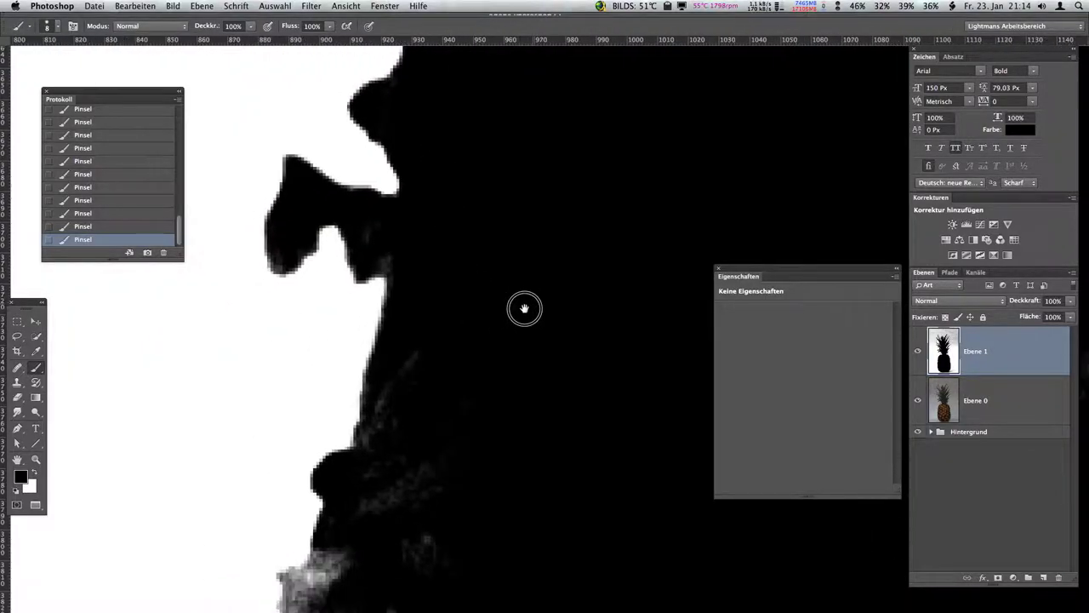
{"action": "scroll", "coordinate": [522, 306], "scroll_direction": "down", "scroll_amount": 3}
- Burn the grey edge streaks darker with a smaller Burn tip
{"action": "key", "text": "o"}
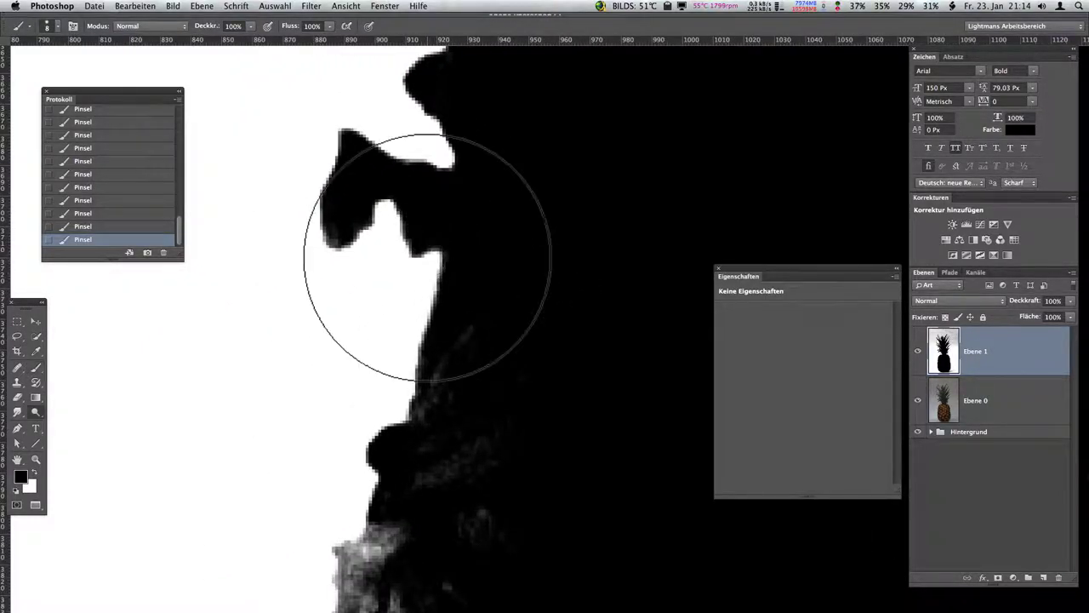
{"action": "key", "text": "bracketleft"}
{"action": "key", "text": "bracketleft"}
{"action": "key", "text": "bracketleft"}
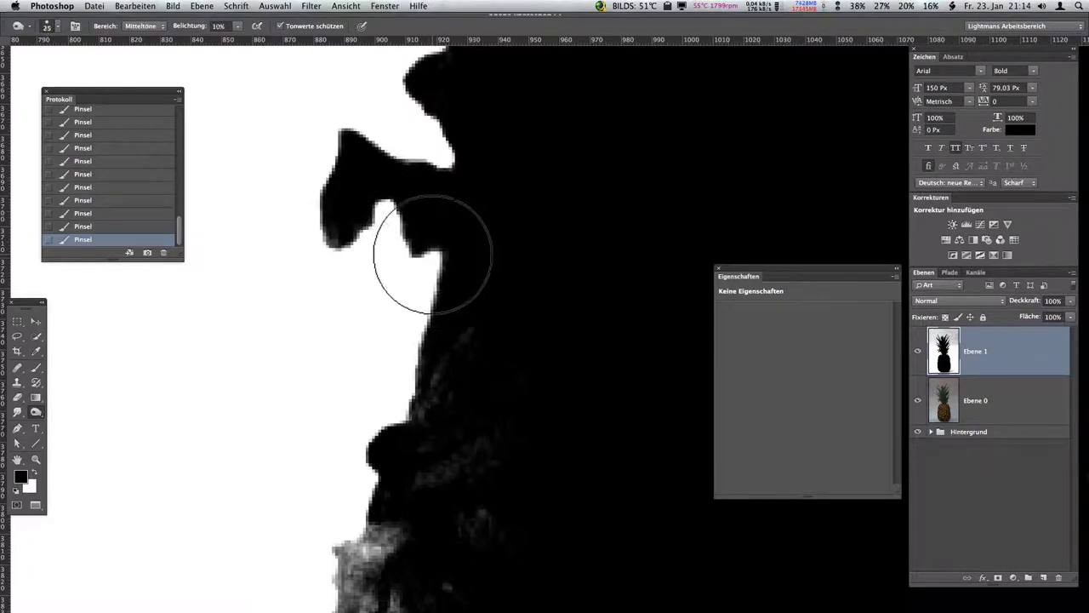
{"action": "left_click_drag", "start_coordinate": [440, 397], "coordinate": [473, 329]}
{"action": "left_click", "coordinate": [474, 328]}
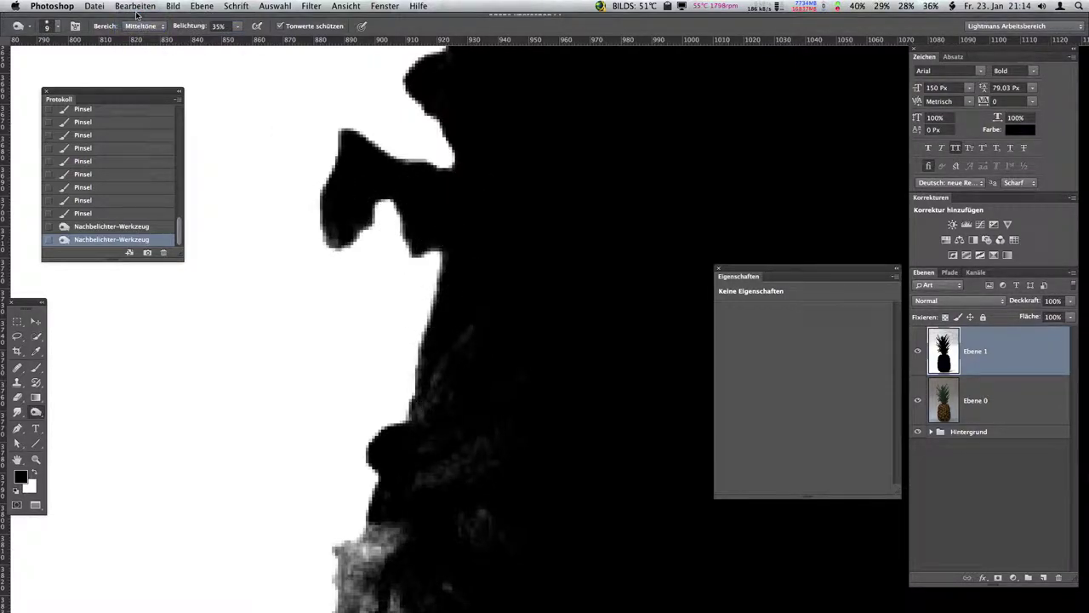
- Set the Burn tool to Shadows at 59% exposure and burn along the leaf edge
{"action": "left_click_drag", "start_coordinate": [187, 28], "coordinate": [209, 28]}
{"action": "key", "text": "alt+shift+s"}
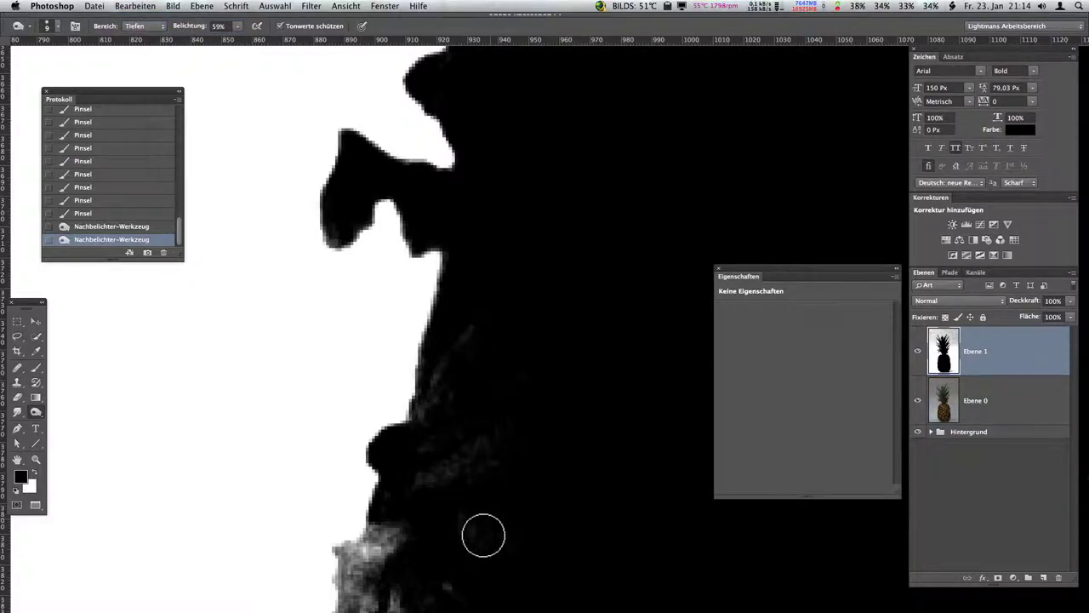
{"action": "left_click_drag", "start_coordinate": [483, 535], "coordinate": [494, 316]}
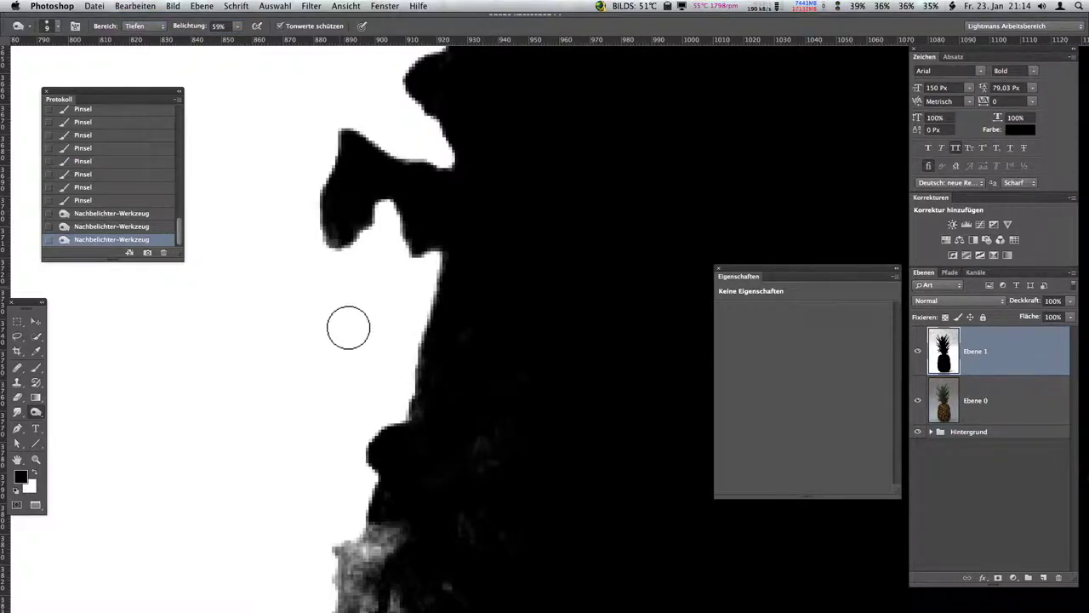
{"action": "left_click_drag", "start_coordinate": [348, 327], "coordinate": [332, 357]}
{"action": "left_click_drag", "start_coordinate": [328, 366], "coordinate": [318, 382]}
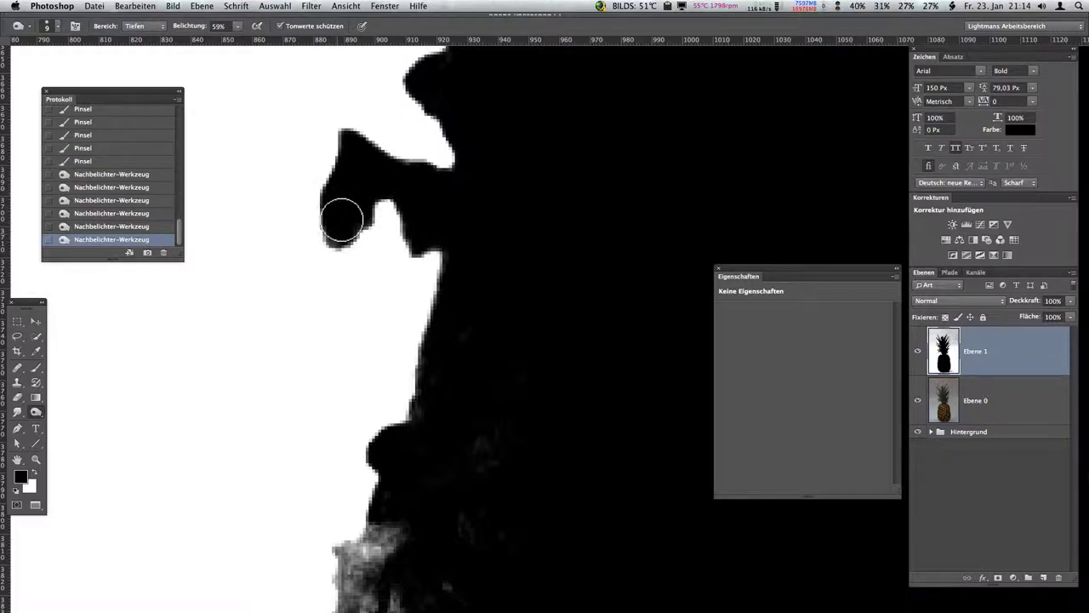
{"action": "left_click_drag", "start_coordinate": [341, 219], "coordinate": [358, 247]}
- Burn the remaining grey speckles and silhouette edge darker
{"action": "scroll", "coordinate": [556, 379], "scroll_direction": "down", "scroll_amount": 5}
{"action": "scroll", "coordinate": [557, 380], "scroll_direction": "right", "scroll_amount": 4}
{"action": "mouse_move", "coordinate": [409, 195]}
{"action": "left_mouse_down"}
{"action": "mouse_move", "coordinate": [338, 271]}
{"action": "mouse_move", "coordinate": [406, 294]}
{"action": "left_mouse_up"}
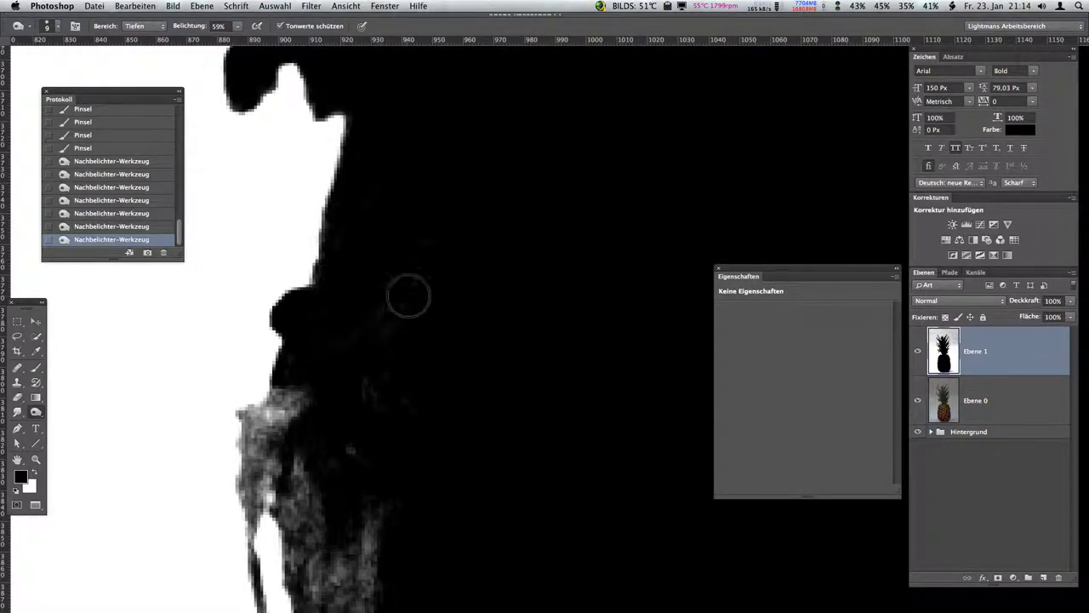
{"action": "scroll", "coordinate": [389, 455], "scroll_direction": "down", "scroll_amount": 4}
{"action": "scroll", "coordinate": [389, 455], "scroll_direction": "left", "scroll_amount": 2}
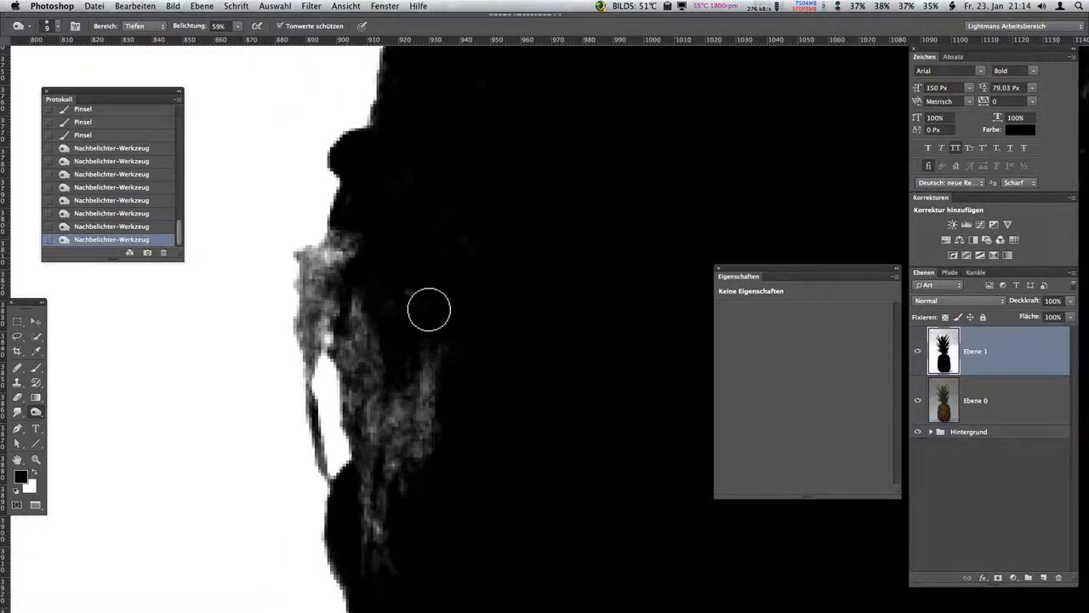
{"action": "mouse_move", "coordinate": [366, 393]}
{"action": "left_mouse_down"}
{"action": "mouse_move", "coordinate": [345, 258]}
{"action": "mouse_move", "coordinate": [360, 348]}
{"action": "left_mouse_up"}
- Paint the grey fringe at the silhouette's left edge black with the Brush
{"action": "key", "text": "b"}
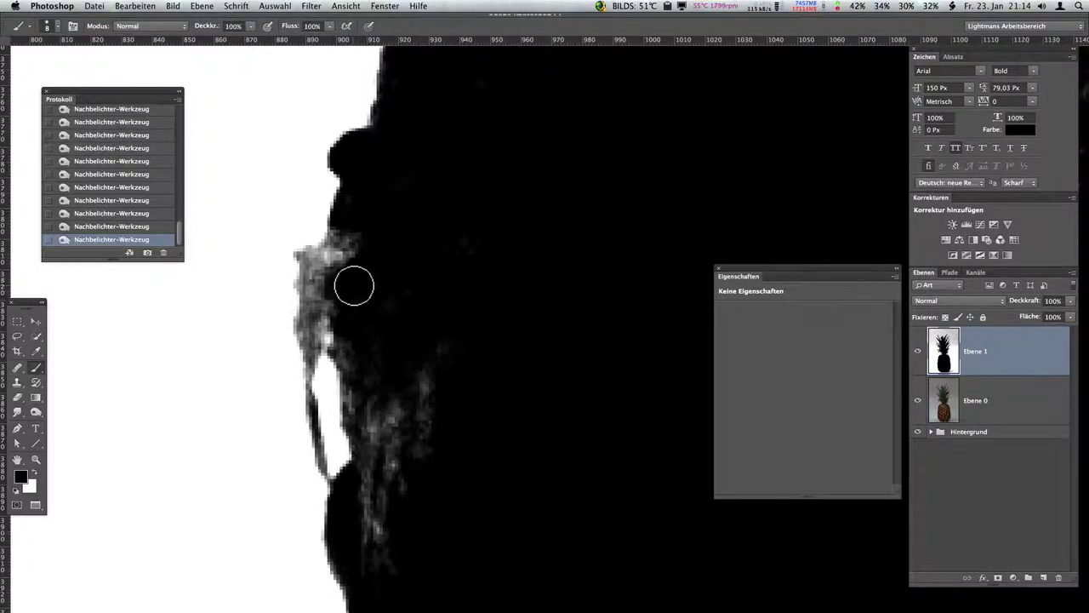
{"action": "mouse_move", "coordinate": [357, 245]}
{"action": "left_mouse_down"}
{"action": "mouse_move", "coordinate": [333, 269]}
{"action": "mouse_move", "coordinate": [314, 262]}
{"action": "left_mouse_up"}
{"action": "left_click", "coordinate": [314, 262]}
{"action": "key", "text": "bracketleft"}
{"action": "key", "text": "bracketleft"}
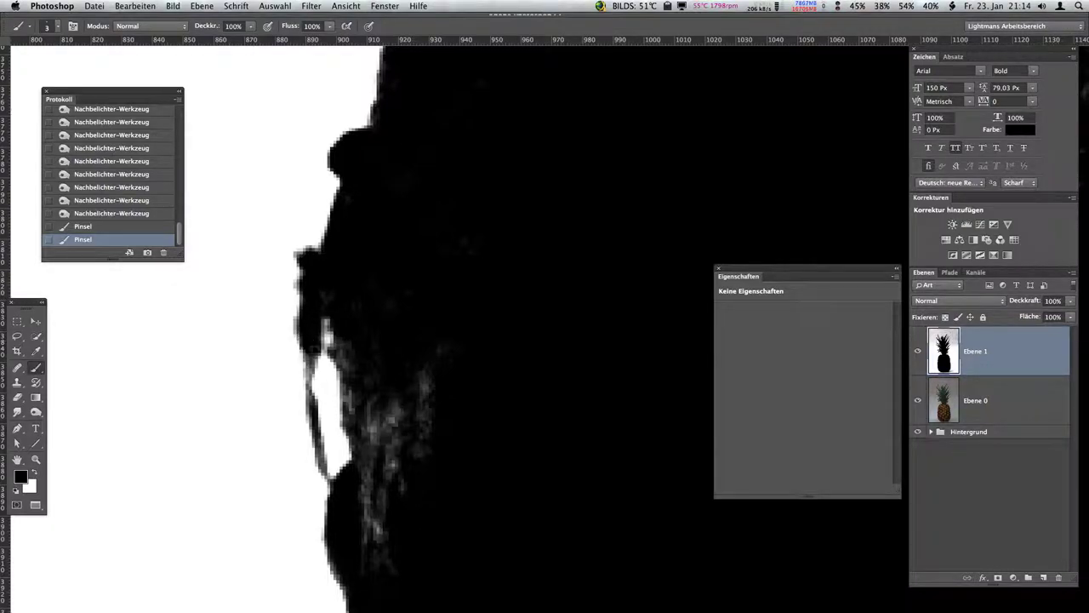
{"action": "left_click", "coordinate": [351, 313]}
{"action": "scroll", "coordinate": [360, 260], "scroll_direction": "down", "scroll_amount": 3}
{"action": "mouse_move", "coordinate": [361, 301]}
{"action": "left_mouse_down"}
{"action": "mouse_move", "coordinate": [359, 339]}
{"action": "mouse_move", "coordinate": [422, 381]}
{"action": "left_mouse_up"}
- Paint the grey streaks along the edge black and touch up with small dabs
{"action": "key", "text": "bracketright"}
{"action": "key", "text": "bracketright"}
{"action": "key", "text": "bracketright"}
{"action": "mouse_move", "coordinate": [457, 277]}
{"action": "left_mouse_down"}
{"action": "mouse_move", "coordinate": [433, 341]}
{"action": "mouse_move", "coordinate": [382, 309]}
{"action": "mouse_move", "coordinate": [417, 389]}
{"action": "mouse_move", "coordinate": [380, 438]}
{"action": "mouse_move", "coordinate": [408, 426]}
{"action": "left_mouse_up"}
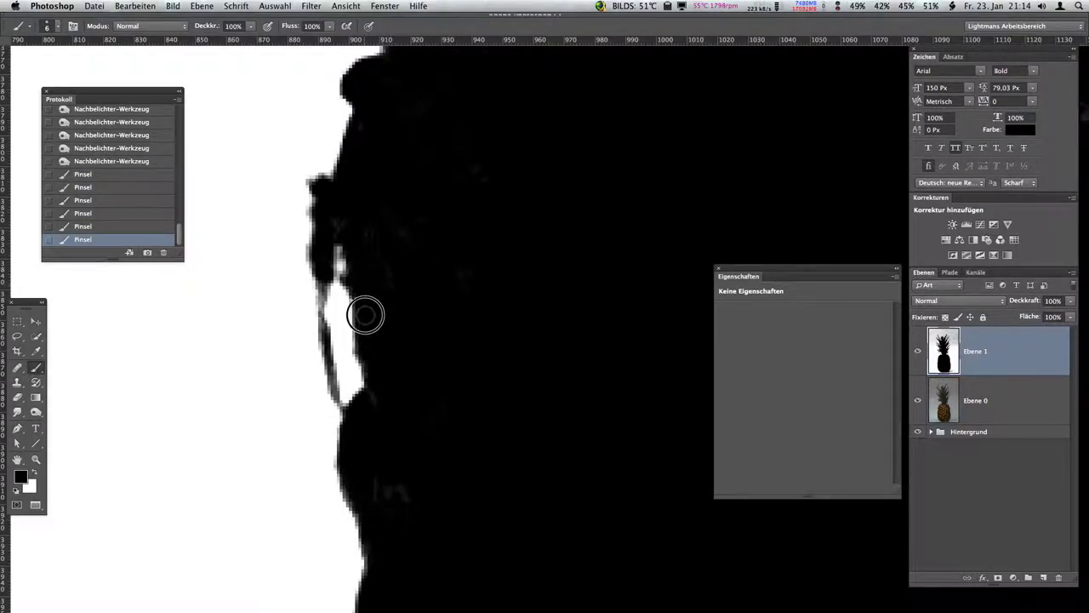
{"action": "left_click", "coordinate": [354, 246]}
{"action": "key", "text": "bracketleft"}
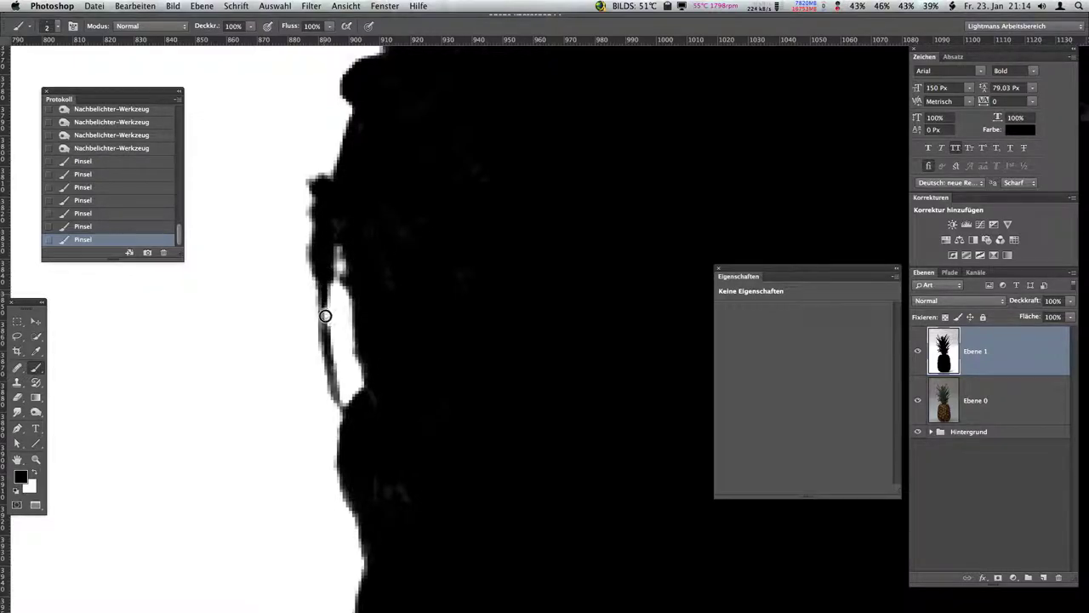
{"action": "left_click", "coordinate": [339, 232]}
{"action": "key", "text": "bracketright"}
{"action": "key", "text": "bracketright"}
{"action": "scroll", "coordinate": [443, 406], "scroll_direction": "down", "scroll_amount": 5}
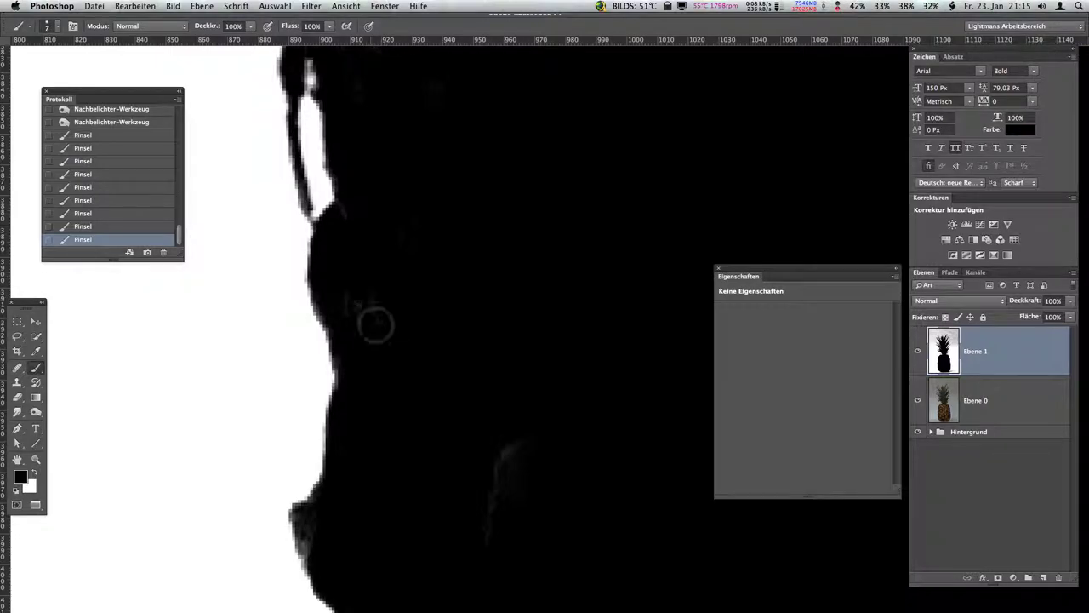
{"action": "left_click", "coordinate": [349, 221]}
- Join the small dark blob to the silhouette and darken the edge further down
{"action": "scroll", "coordinate": [416, 256], "scroll_direction": "right", "scroll_amount": 4}
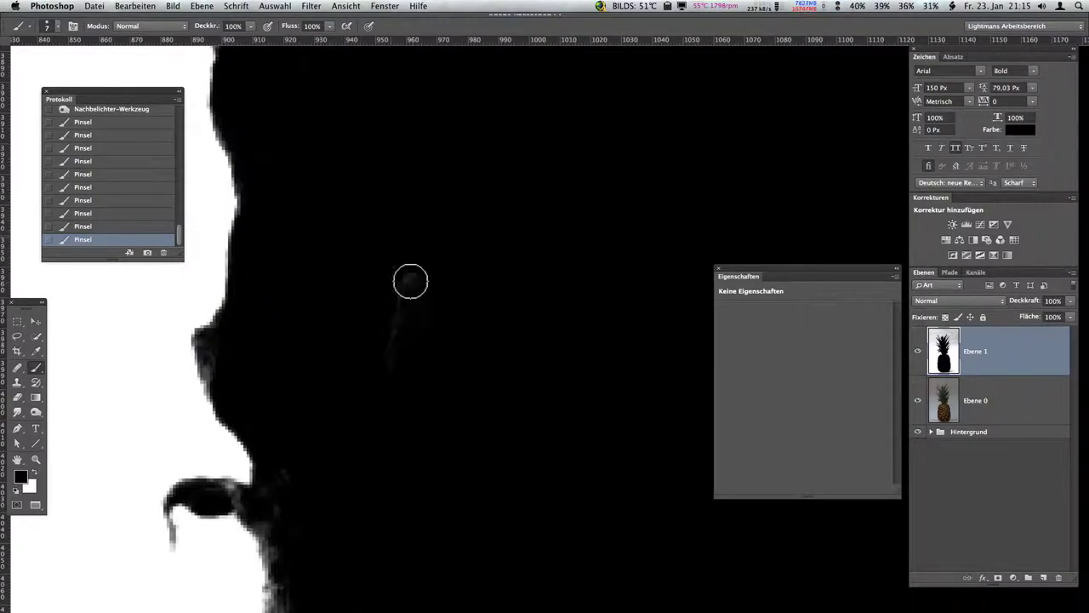
{"action": "left_click", "coordinate": [391, 386]}
{"action": "scroll", "coordinate": [462, 275], "scroll_direction": "left", "scroll_amount": 4}
{"action": "scroll", "coordinate": [462, 275], "scroll_direction": "down", "scroll_amount": 2}
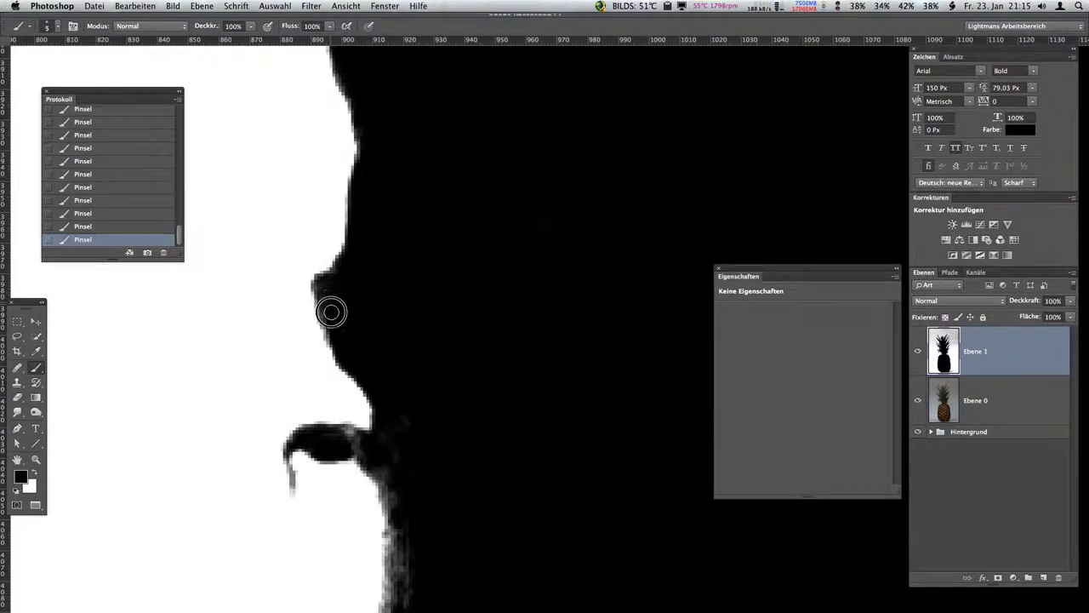
{"action": "scroll", "coordinate": [400, 348], "scroll_direction": "down", "scroll_amount": 5}
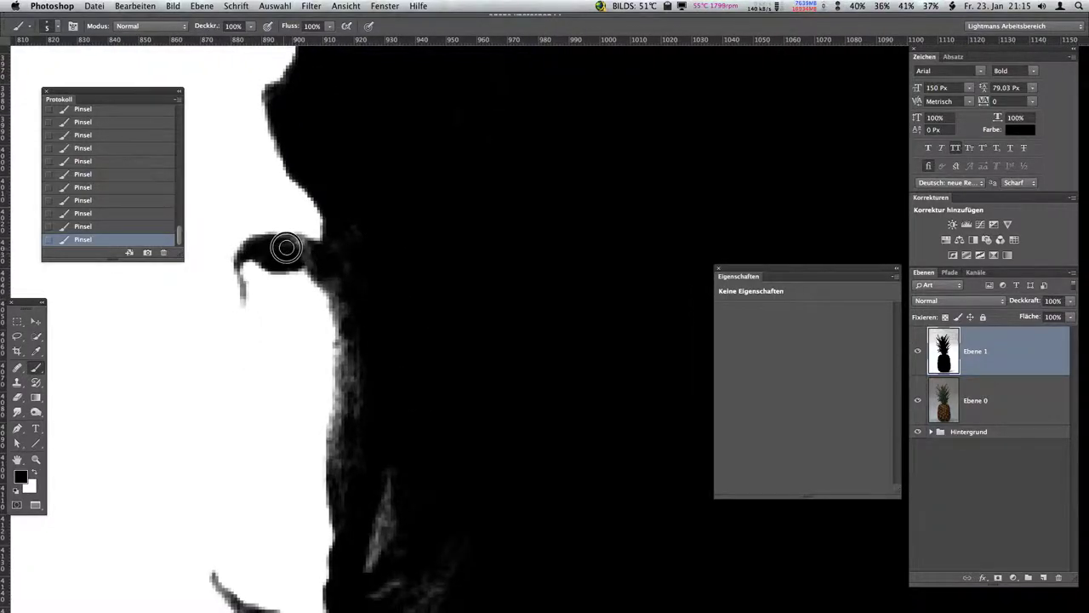
{"action": "mouse_move", "coordinate": [286, 247]}
{"action": "left_mouse_down"}
{"action": "mouse_move", "coordinate": [326, 261]}
{"action": "mouse_move", "coordinate": [350, 229]}
{"action": "left_mouse_up"}
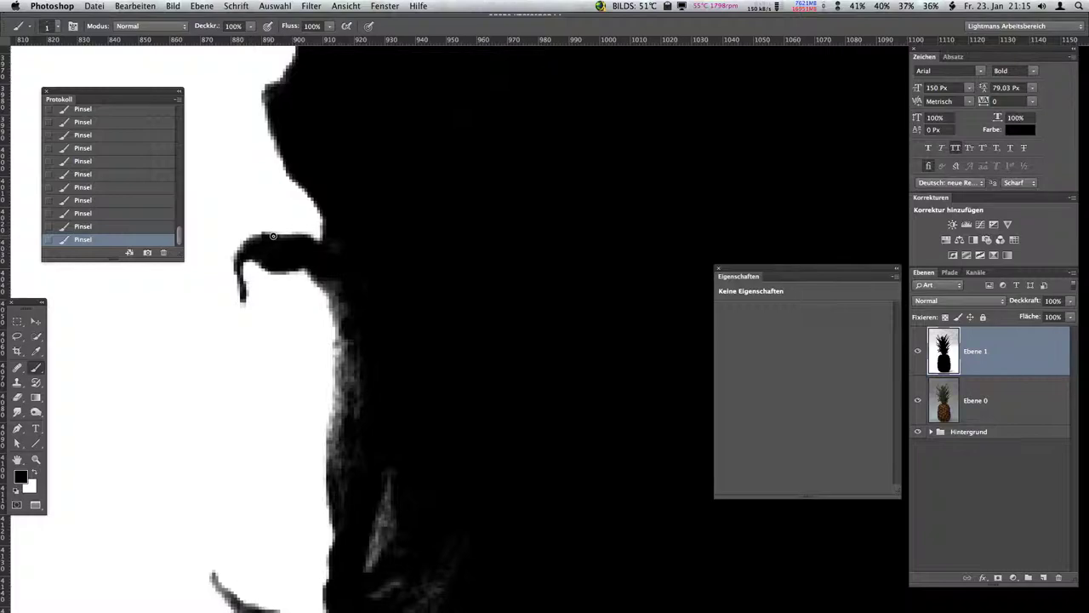
{"action": "mouse_move", "coordinate": [329, 281]}
{"action": "left_mouse_down"}
{"action": "mouse_move", "coordinate": [353, 315]}
{"action": "mouse_move", "coordinate": [341, 306]}
{"action": "mouse_move", "coordinate": [362, 383]}
{"action": "mouse_move", "coordinate": [406, 254]}
{"action": "mouse_move", "coordinate": [406, 206]}
{"action": "mouse_move", "coordinate": [381, 224]}
{"action": "mouse_move", "coordinate": [391, 211]}
{"action": "mouse_move", "coordinate": [384, 271]}
{"action": "mouse_move", "coordinate": [356, 291]}
{"action": "mouse_move", "coordinate": [356, 366]}
{"action": "left_mouse_up"}
{"action": "mouse_move", "coordinate": [426, 346]}
{"action": "left_mouse_down"}
{"action": "mouse_move", "coordinate": [394, 219]}
{"action": "mouse_move", "coordinate": [358, 256]}
{"action": "mouse_move", "coordinate": [459, 333]}
{"action": "left_mouse_up"}
- Paint the grey streaks beside the edge and on the narrow branch black
{"action": "key", "text": "bracketright"}
{"action": "key", "text": "bracketright"}
{"action": "key", "text": "bracketright"}
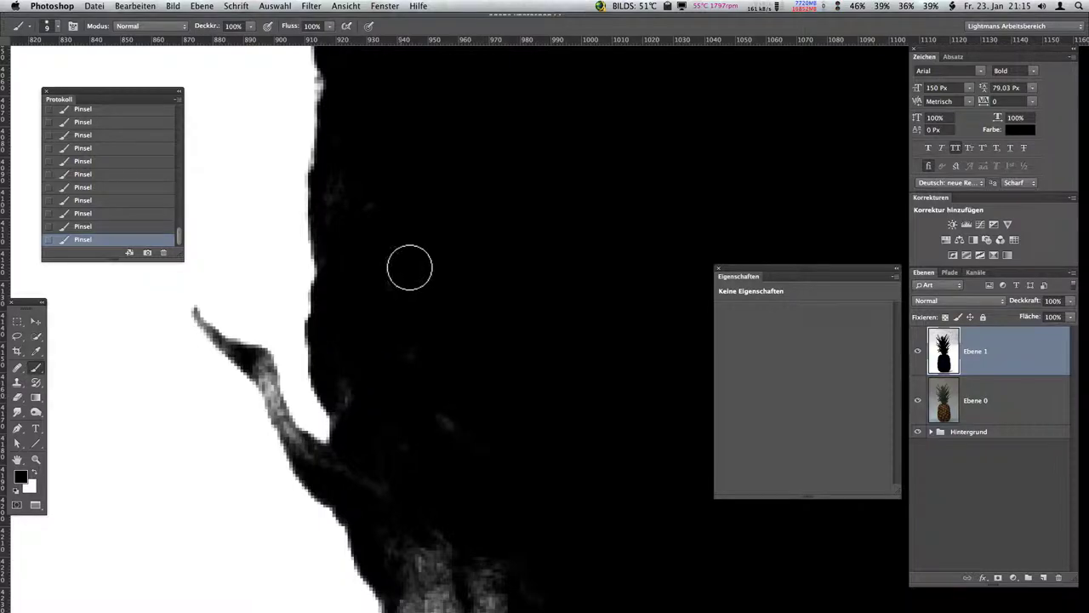
{"action": "left_click_drag", "start_coordinate": [363, 389], "coordinate": [479, 440]}
{"action": "left_click_drag", "start_coordinate": [449, 376], "coordinate": [460, 202]}
{"action": "key", "text": "bracketleft"}
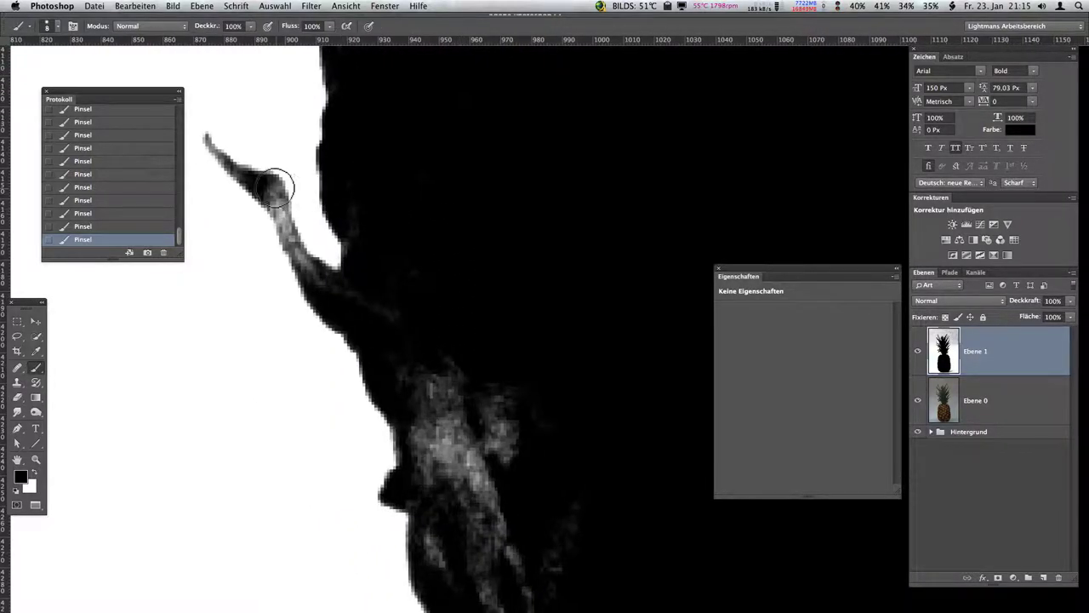
{"action": "left_click_drag", "start_coordinate": [262, 181], "coordinate": [290, 240]}
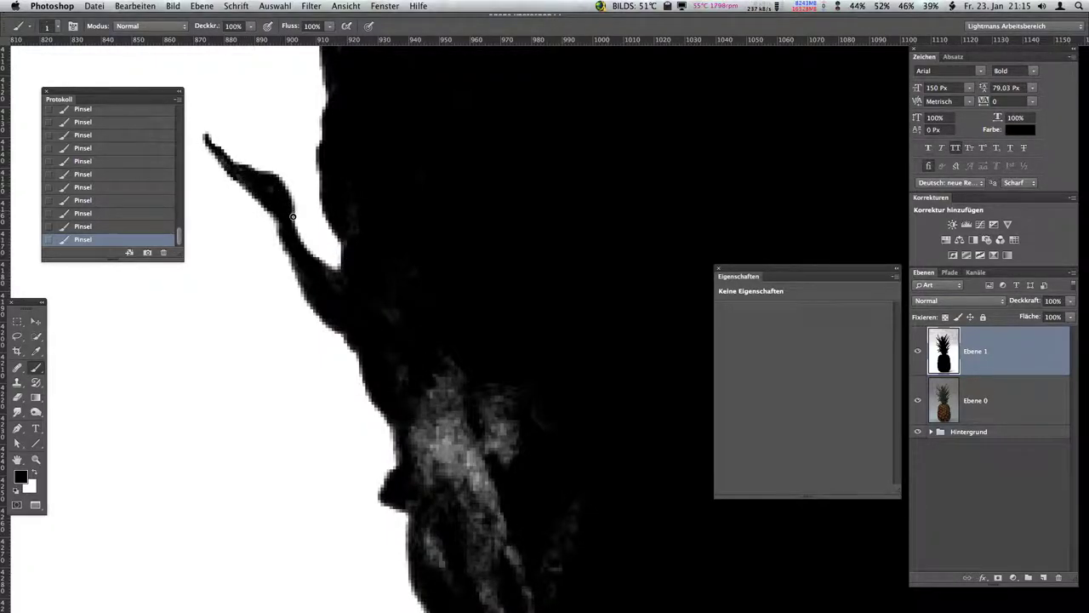
{"action": "key", "text": "bracketright"}
{"action": "key", "text": "bracketright"}
{"action": "scroll", "coordinate": [349, 170], "scroll_direction": "down", "scroll_amount": 3}
{"action": "scroll", "coordinate": [366, 170], "scroll_direction": "down", "scroll_amount": 1}
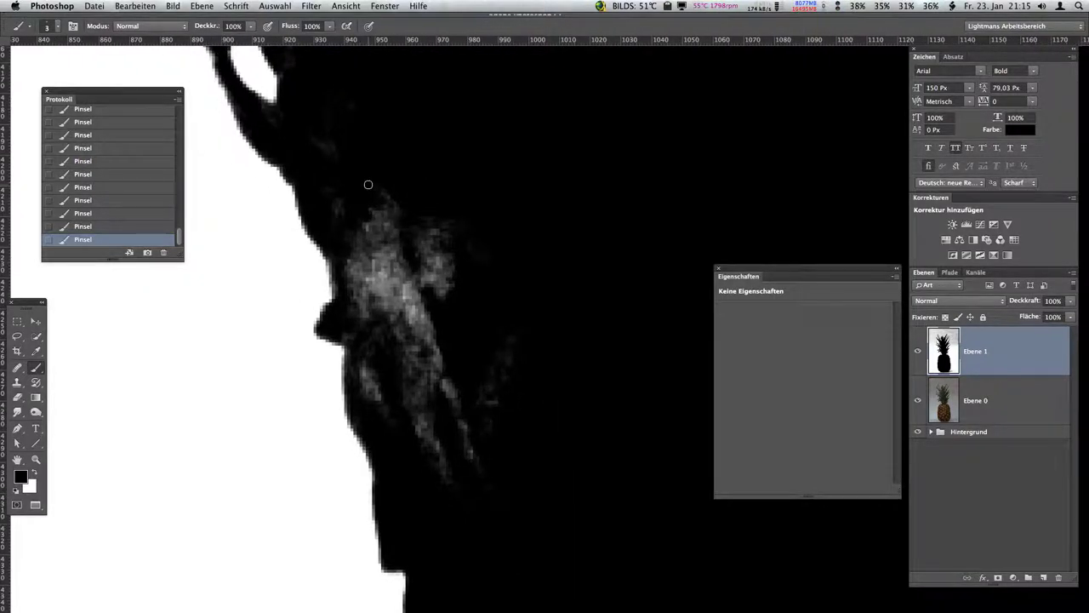
{"action": "key", "text": "bracketright"}
{"action": "mouse_move", "coordinate": [380, 198]}
{"action": "left_mouse_down"}
{"action": "mouse_move", "coordinate": [462, 319]}
{"action": "mouse_move", "coordinate": [355, 199]}
{"action": "mouse_move", "coordinate": [382, 301]}
{"action": "mouse_move", "coordinate": [479, 431]}
{"action": "mouse_move", "coordinate": [353, 280]}
{"action": "mouse_move", "coordinate": [375, 384]}
{"action": "mouse_move", "coordinate": [445, 392]}
{"action": "mouse_move", "coordinate": [435, 428]}
{"action": "left_mouse_up"}
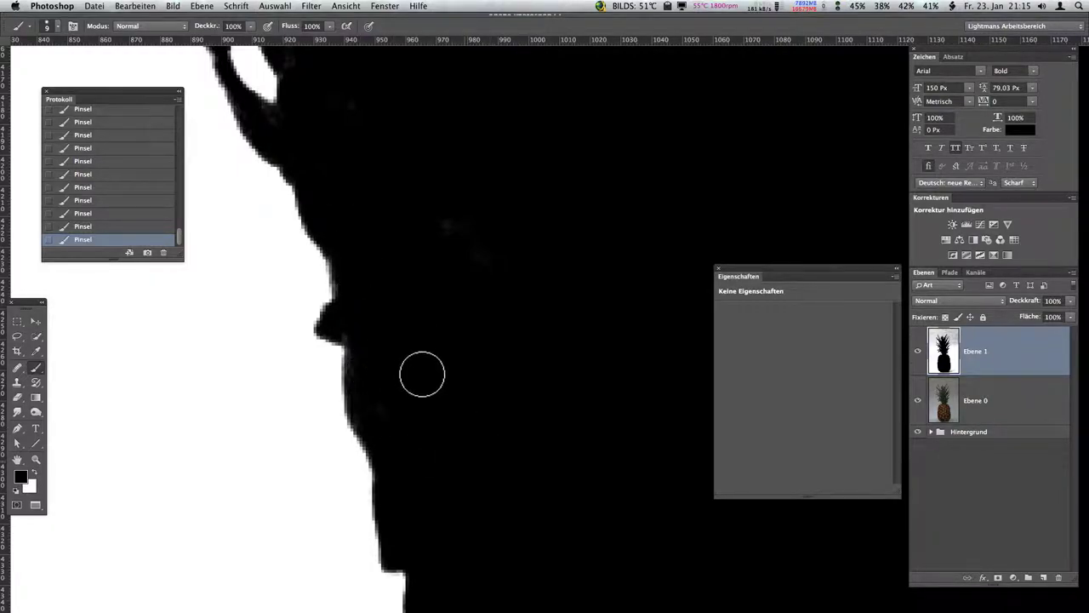
- Paint the remaining grey streaks and fuzz along the next stretch of edge black
{"action": "scroll", "coordinate": [372, 178], "scroll_direction": "down", "scroll_amount": 5}
{"action": "scroll", "coordinate": [418, 295], "scroll_direction": "right", "scroll_amount": 5}
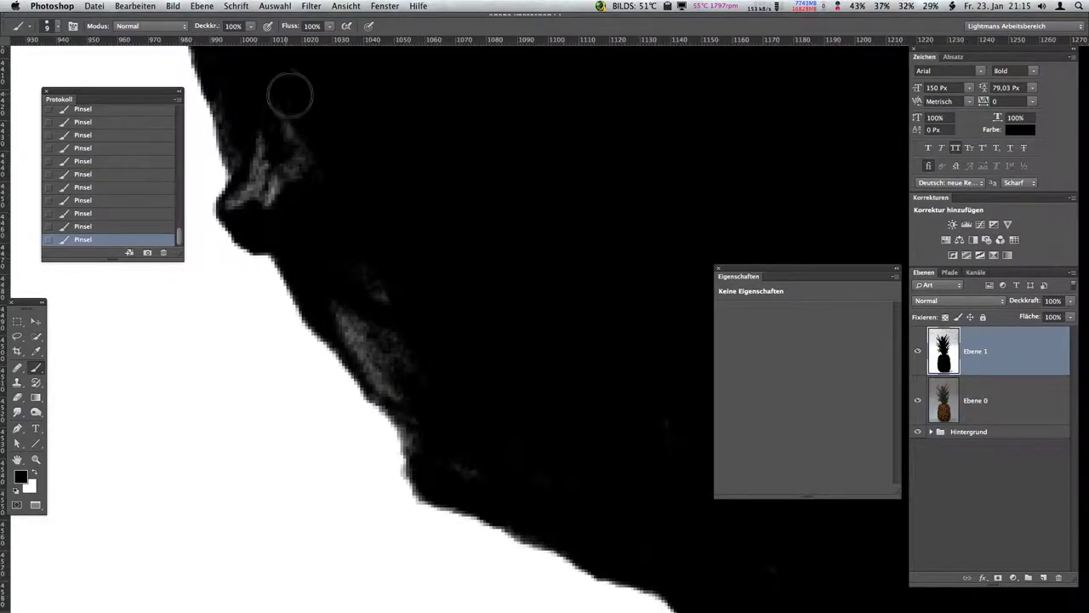
{"action": "mouse_move", "coordinate": [290, 95]}
{"action": "left_mouse_down"}
{"action": "mouse_move", "coordinate": [304, 182]}
{"action": "mouse_move", "coordinate": [256, 175]}
{"action": "mouse_move", "coordinate": [231, 92]}
{"action": "left_mouse_up"}
{"action": "left_click_drag", "start_coordinate": [384, 188], "coordinate": [414, 164]}
{"action": "left_click_drag", "start_coordinate": [304, 170], "coordinate": [268, 175]}
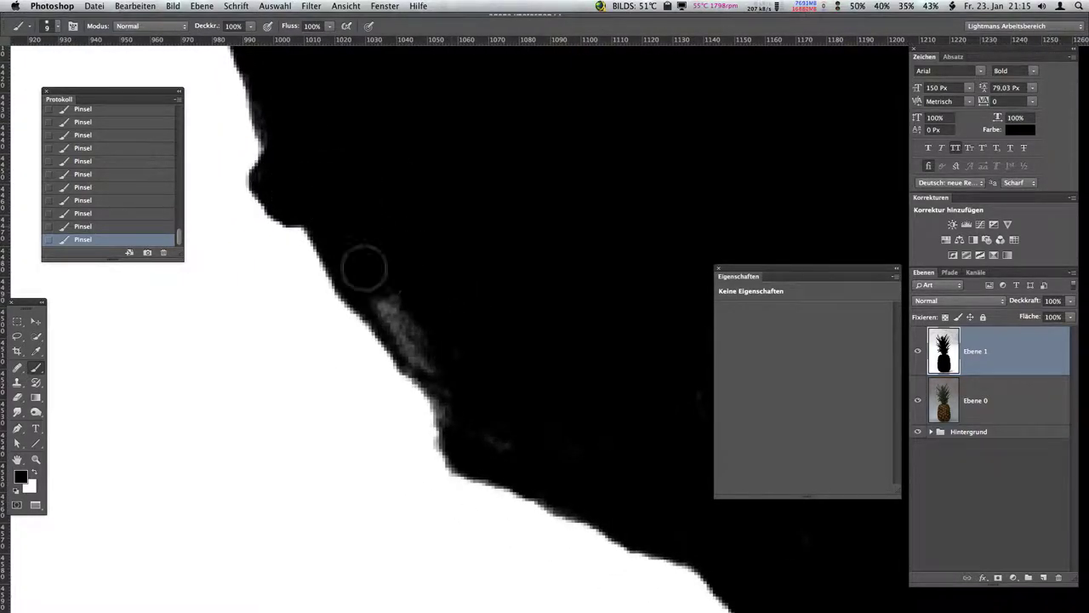
{"action": "mouse_move", "coordinate": [364, 269]}
{"action": "left_mouse_down"}
{"action": "mouse_move", "coordinate": [437, 369]}
{"action": "mouse_move", "coordinate": [449, 347]}
{"action": "left_mouse_up"}
{"action": "scroll", "coordinate": [449, 347], "scroll_direction": "down", "scroll_amount": 5}
{"action": "scroll", "coordinate": [397, 201], "scroll_direction": "right", "scroll_amount": 4}
{"action": "key", "text": "bracketleft"}
{"action": "key", "text": "bracketleft"}
{"action": "key", "text": "bracketleft"}
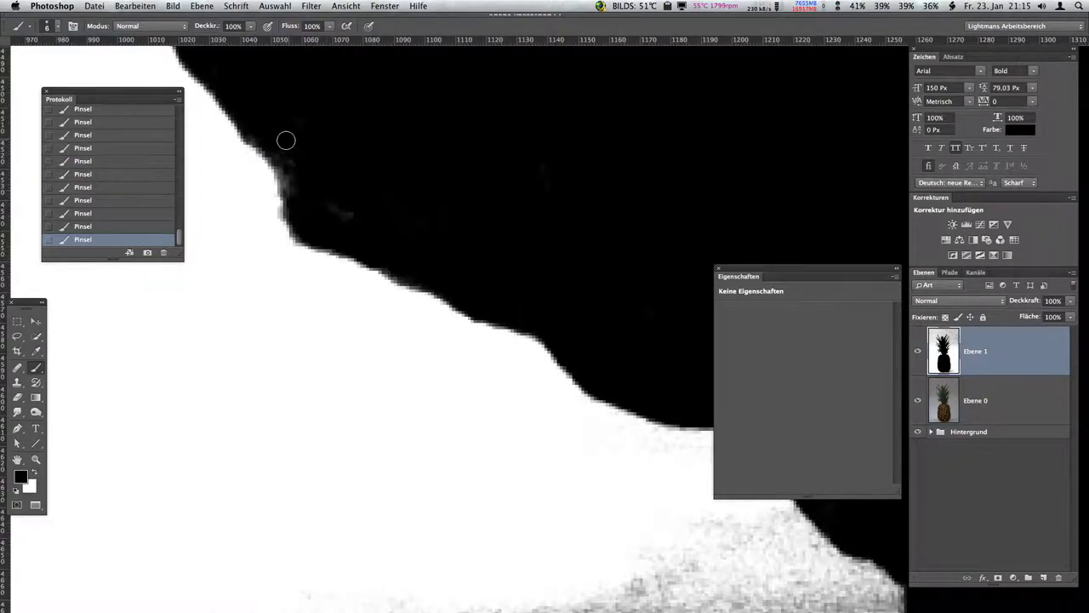
{"action": "left_click_drag", "start_coordinate": [257, 122], "coordinate": [318, 216]}
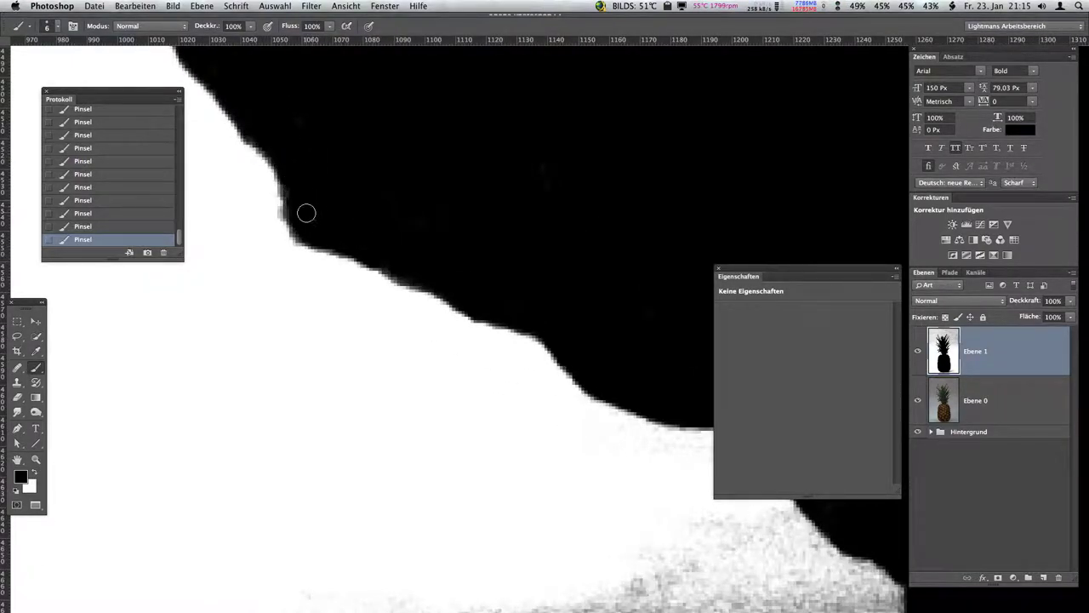
- Pan the view down to the bottom of the image
{"action": "scroll", "coordinate": [463, 289], "scroll_direction": "right", "scroll_amount": 3}
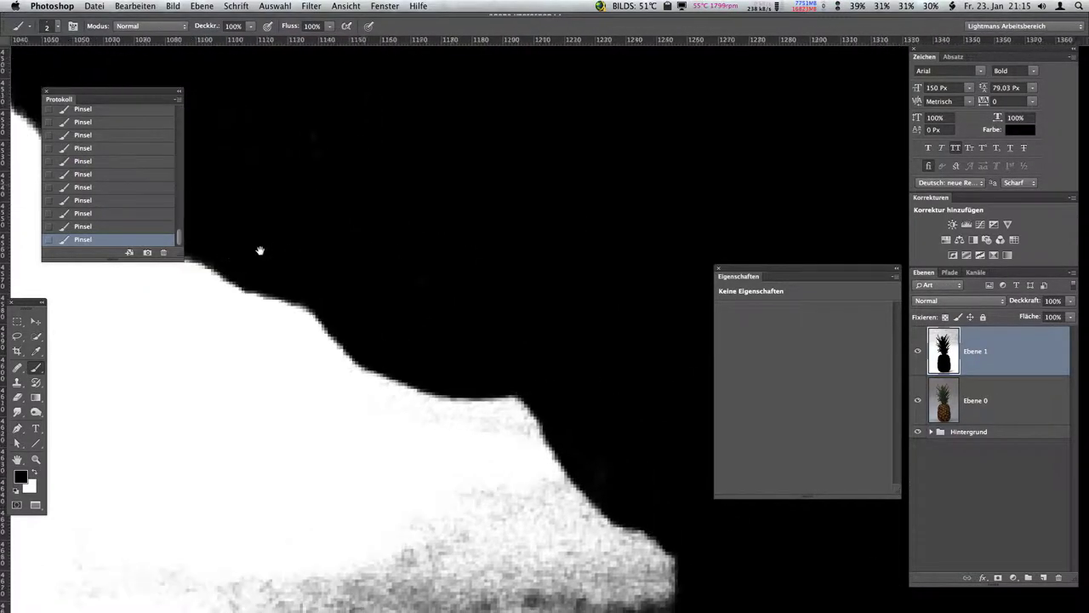
{"action": "scroll", "coordinate": [260, 247], "scroll_direction": "right", "scroll_amount": 3}
{"action": "scroll", "coordinate": [392, 297], "scroll_direction": "down", "scroll_amount": 3}
{"action": "scroll", "coordinate": [363, 261], "scroll_direction": "right", "scroll_amount": 3}
{"action": "left_click_drag", "start_coordinate": [358, 224], "coordinate": [379, 145]}
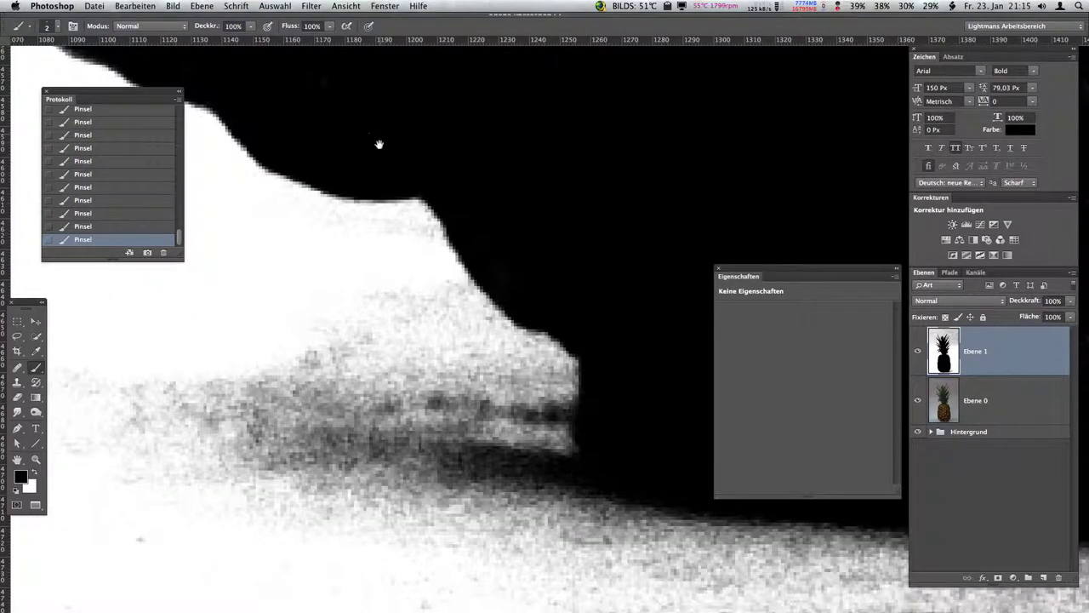
- Switch to white and paint over the speckled grey shadow with 50 px and 30 px brushes
{"action": "key", "text": "x"}
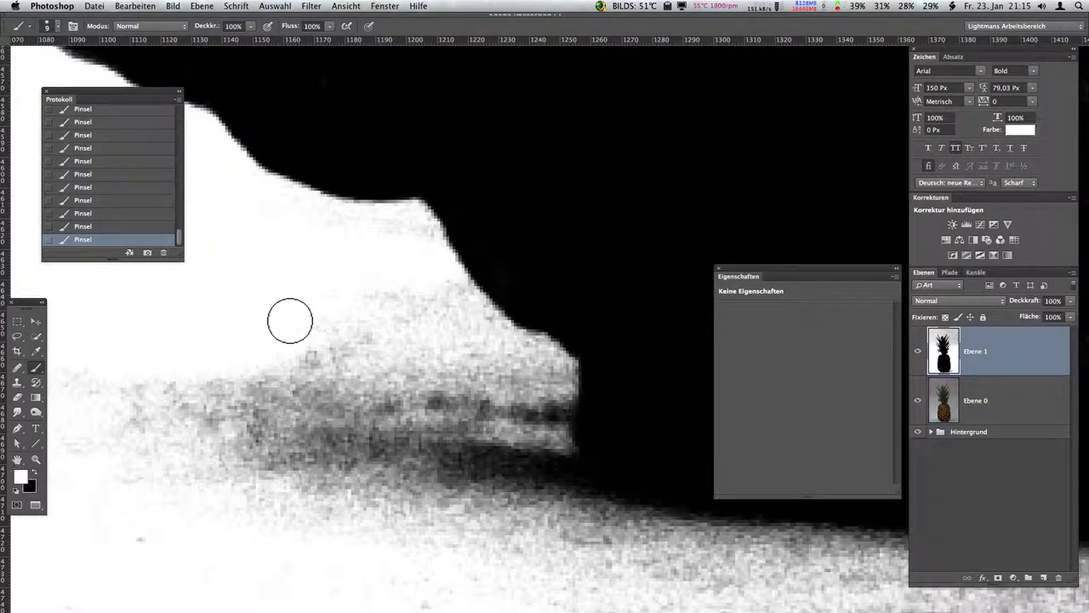
{"action": "left_click_drag", "start_coordinate": [417, 387], "coordinate": [362, 334]}
{"action": "key", "text": "super+minus"}
{"action": "key", "text": "super+minus"}
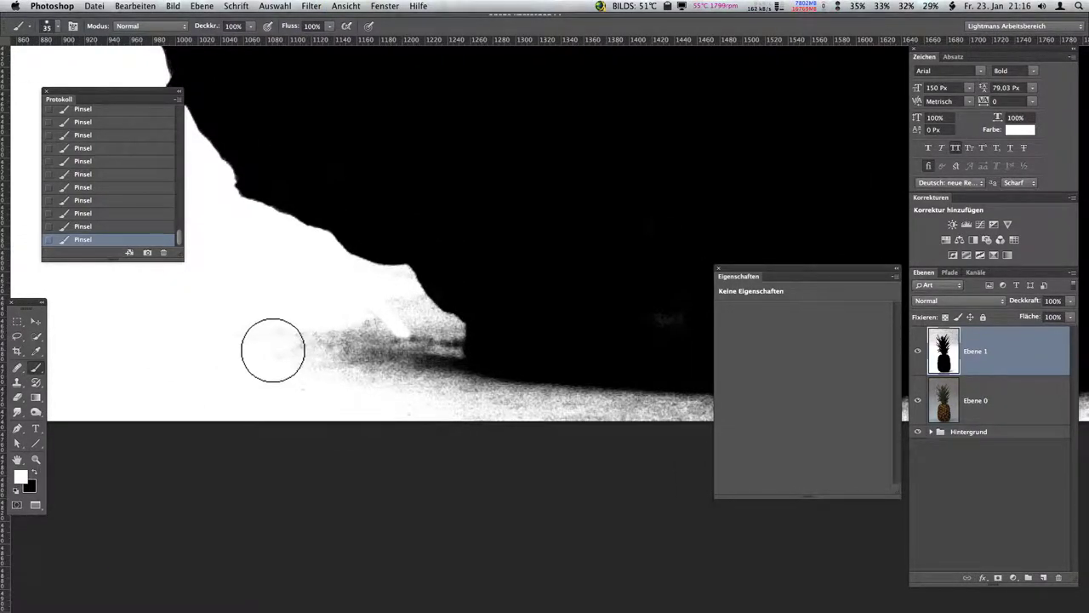
{"action": "key", "text": "bracketright"}
{"action": "mouse_move", "coordinate": [209, 340]}
{"action": "left_mouse_down"}
{"action": "mouse_move", "coordinate": [323, 323]}
{"action": "mouse_move", "coordinate": [409, 377]}
{"action": "mouse_move", "coordinate": [382, 415]}
{"action": "left_mouse_up"}
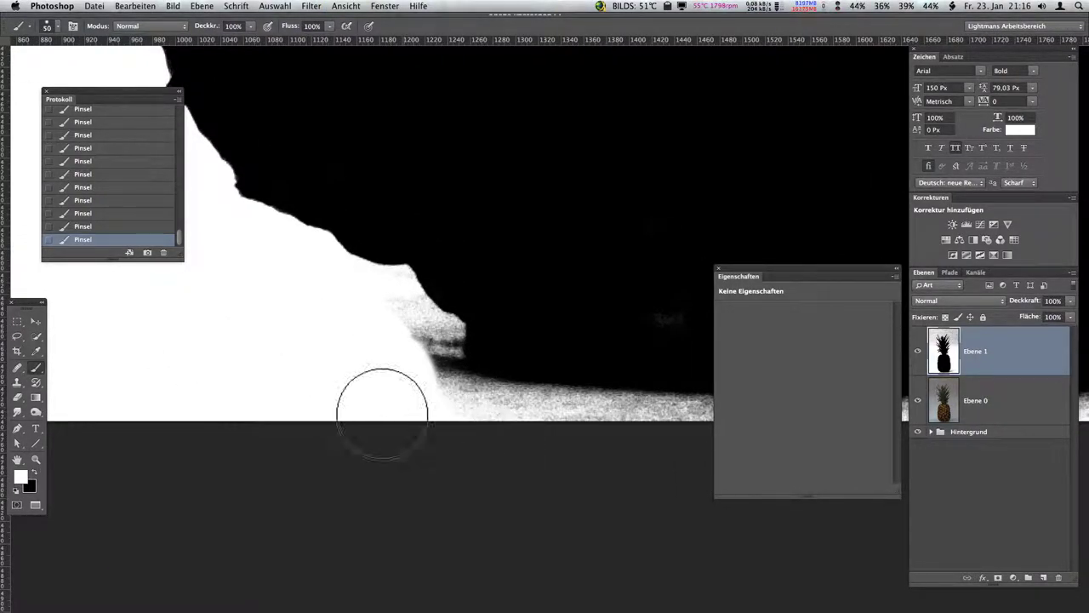
{"action": "key", "text": "bracketleft"}
{"action": "key", "text": "bracketleft"}
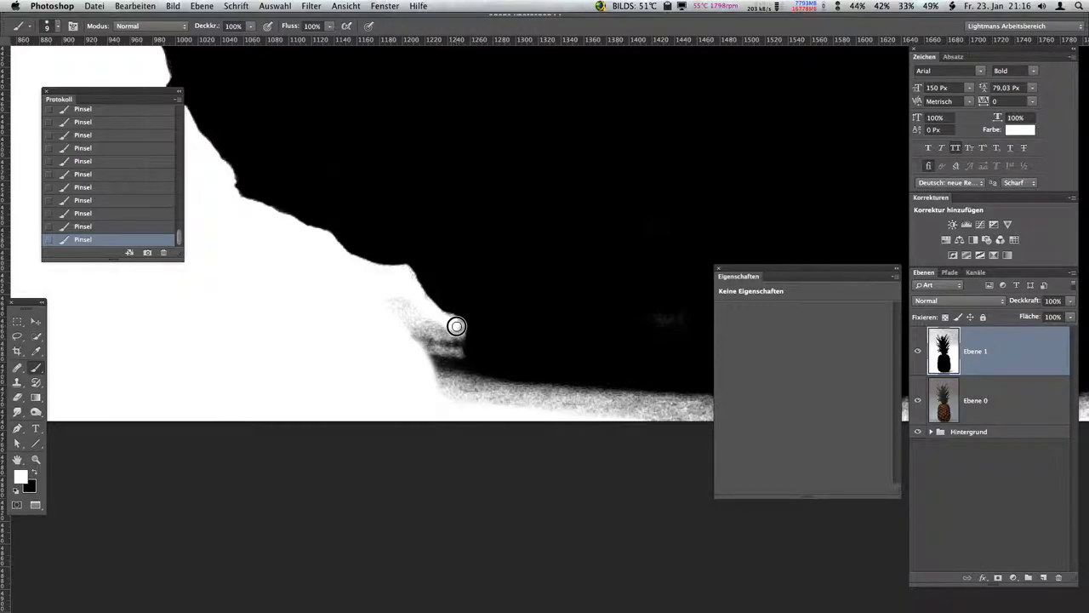
{"action": "left_click_drag", "start_coordinate": [460, 379], "coordinate": [446, 331]}
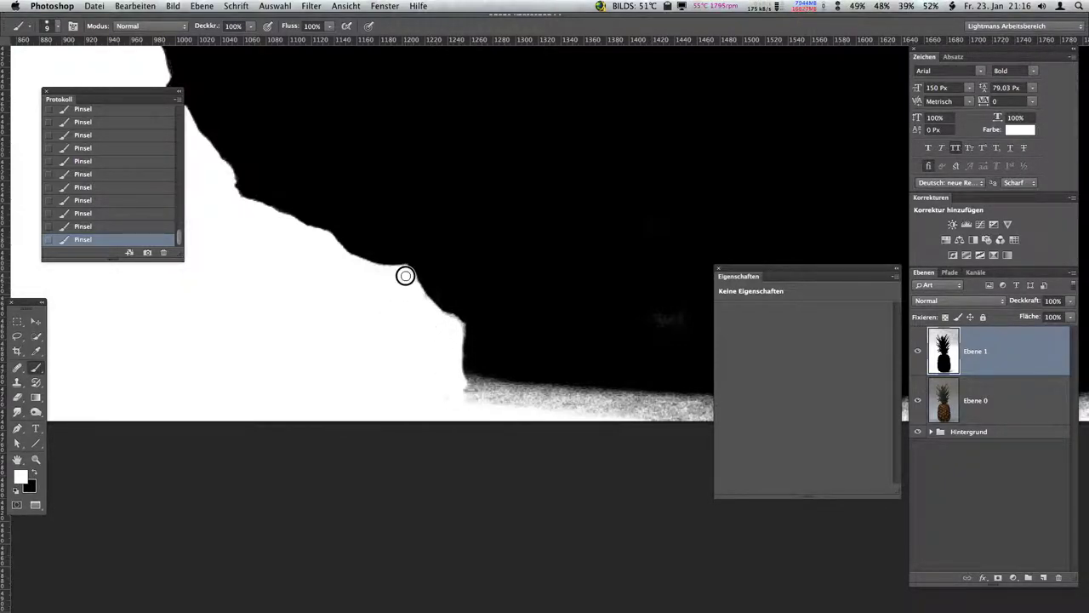
- Paint the grey shadow beside the pineapple's base white with a 90 px brush
{"action": "left_click_drag", "start_coordinate": [386, 305], "coordinate": [210, 286]}
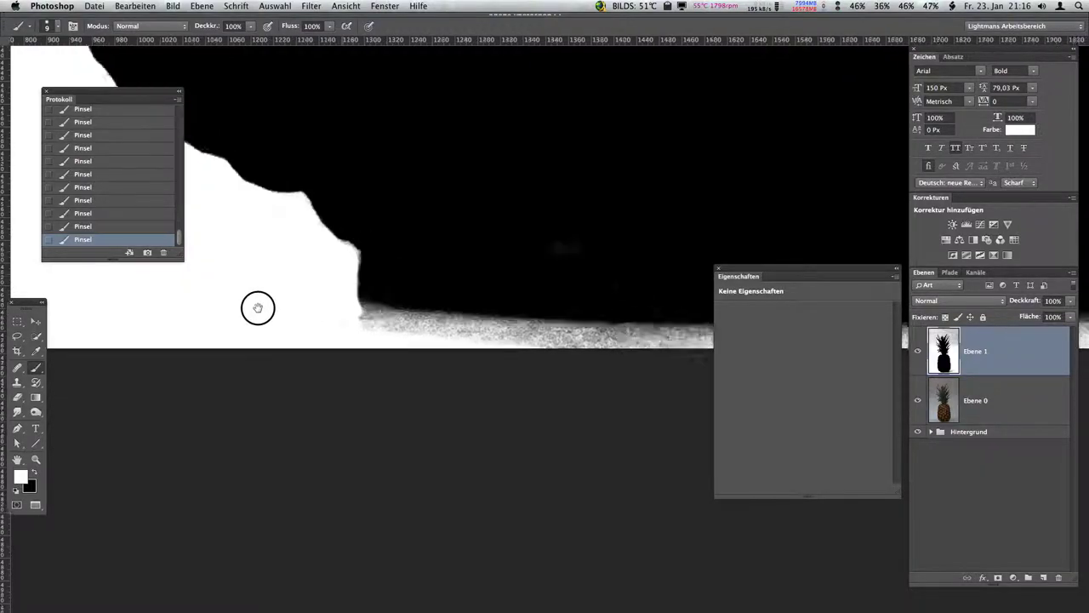
{"action": "scroll", "coordinate": [225, 306], "scroll_direction": "down", "scroll_amount": 3}
{"action": "scroll", "coordinate": [195, 338], "scroll_direction": "down", "scroll_amount": 2}
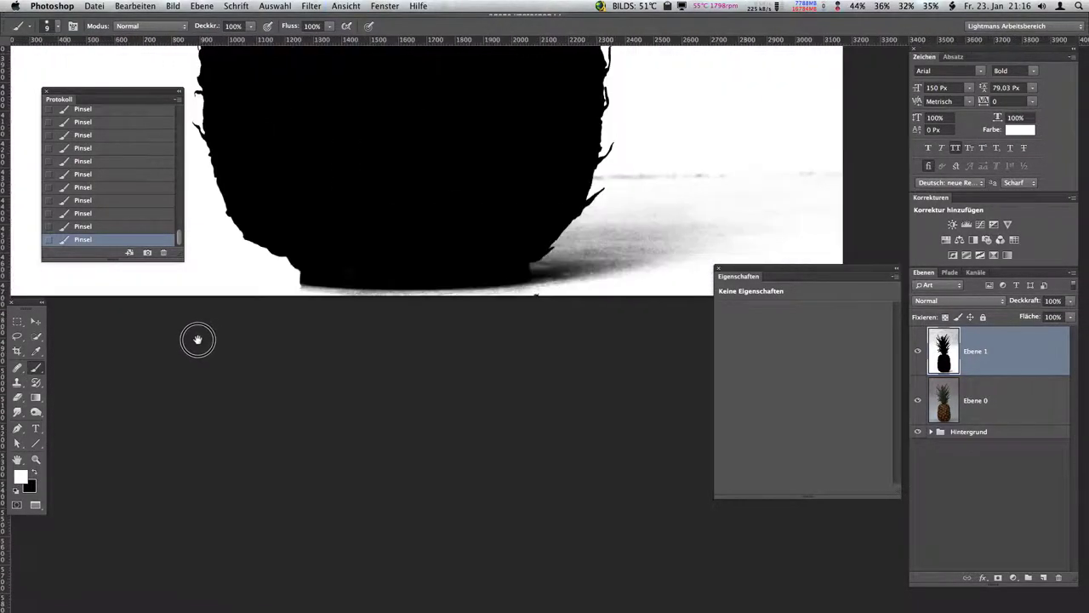
{"action": "left_click_drag", "start_coordinate": [480, 389], "coordinate": [415, 423]}
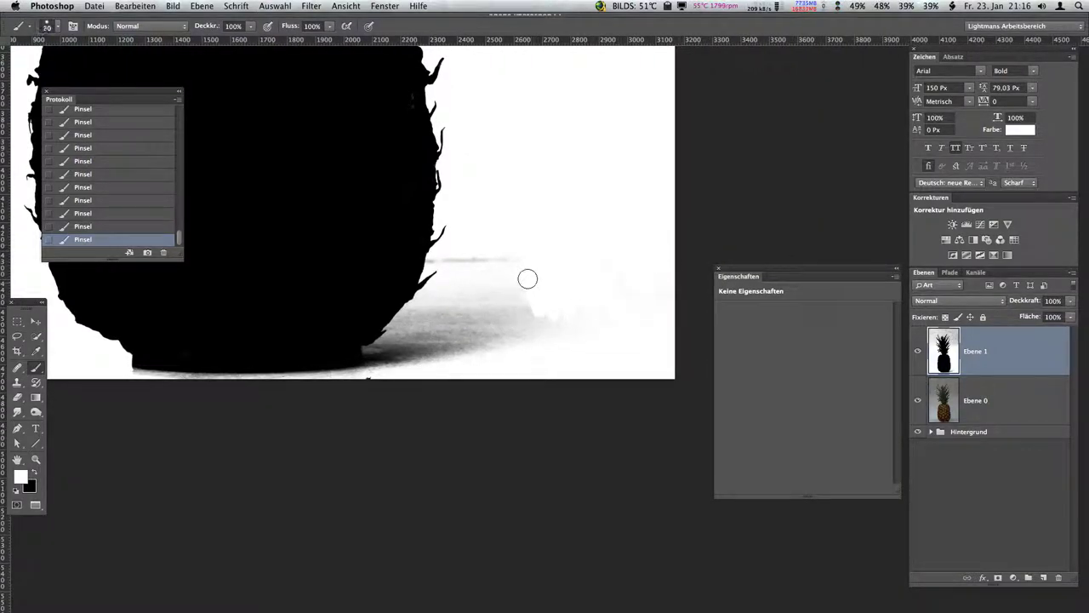
{"action": "key", "text": "bracketright"}
{"action": "key", "text": "bracketright"}
{"action": "key", "text": "bracketright"}
{"action": "mouse_move", "coordinate": [528, 279]}
{"action": "left_mouse_down"}
{"action": "mouse_move", "coordinate": [479, 281]}
{"action": "mouse_move", "coordinate": [457, 263]}
{"action": "mouse_move", "coordinate": [464, 345]}
{"action": "mouse_move", "coordinate": [494, 323]}
{"action": "mouse_move", "coordinate": [462, 304]}
{"action": "mouse_move", "coordinate": [390, 378]}
{"action": "left_mouse_up"}
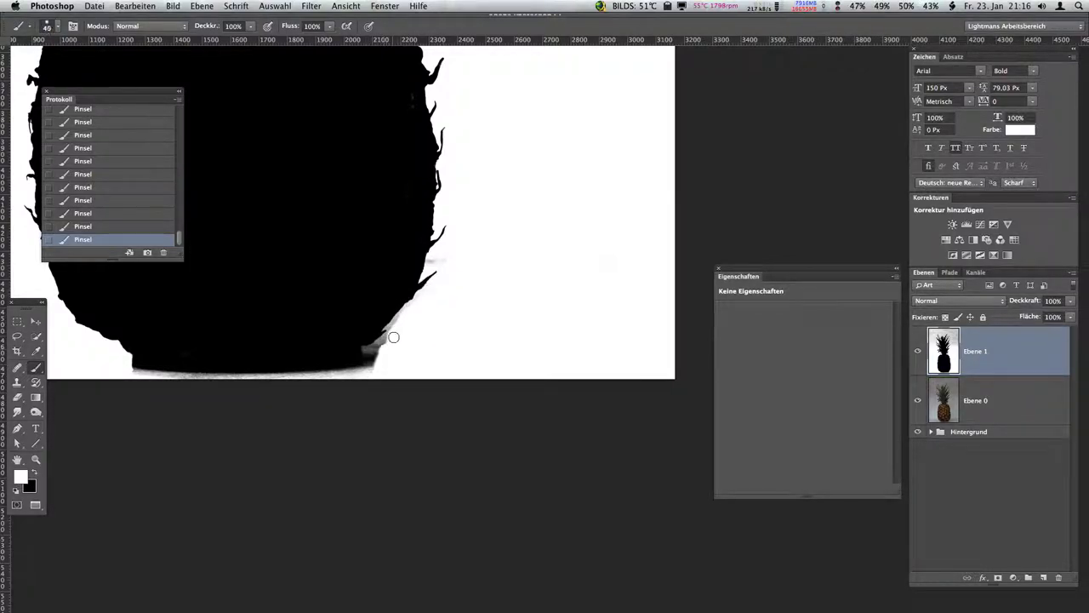
{"action": "key", "text": "z"}
{"action": "left_click_drag", "start_coordinate": [417, 344], "coordinate": [478, 343]}
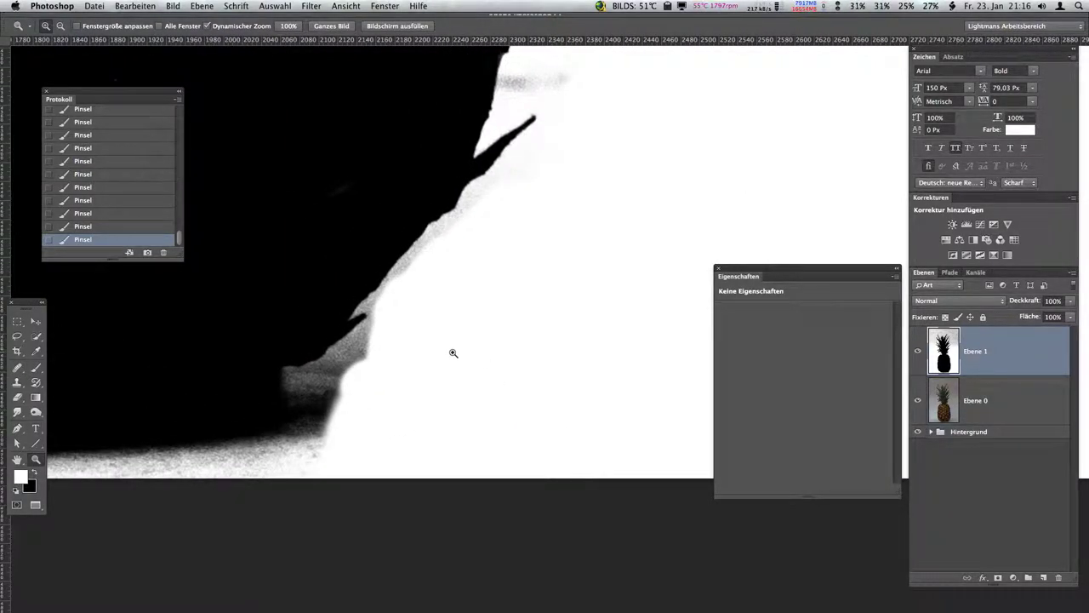
- Brush over the edge fringe, then dodge the grey fringe along the pineapple edge lighter
{"action": "key", "text": "b"}
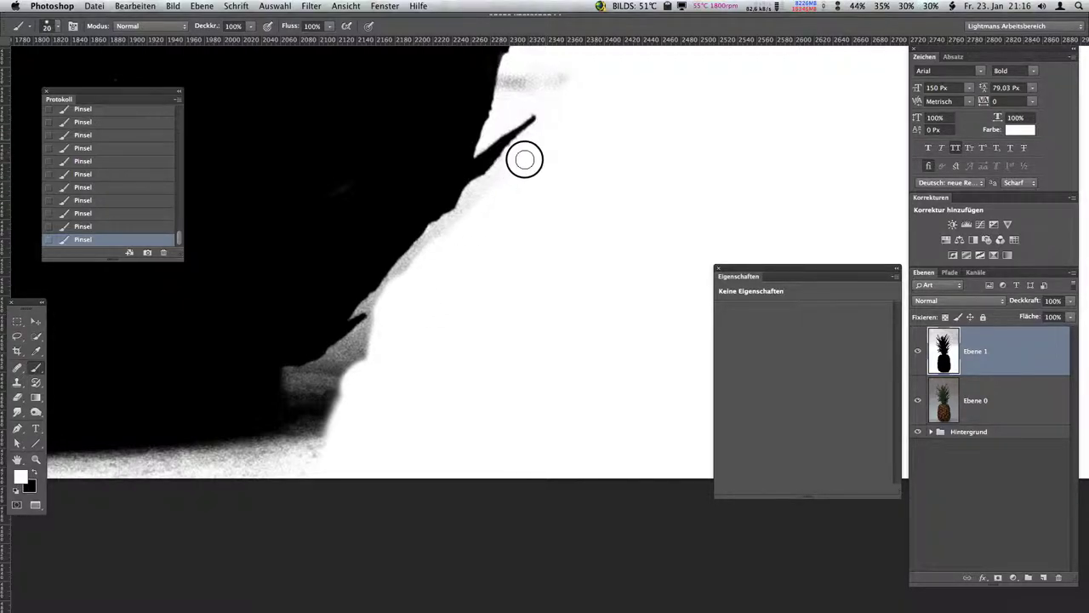
{"action": "mouse_move", "coordinate": [508, 172]}
{"action": "left_mouse_down"}
{"action": "mouse_move", "coordinate": [403, 275]}
{"action": "mouse_move", "coordinate": [449, 224]}
{"action": "mouse_move", "coordinate": [405, 314]}
{"action": "left_mouse_up"}
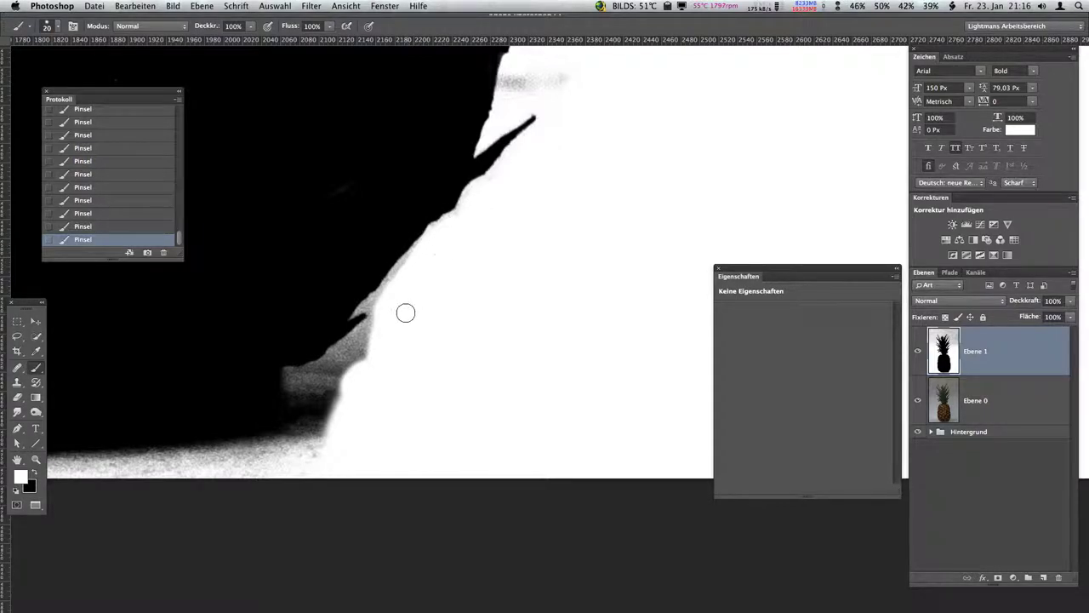
{"action": "key", "text": "o"}
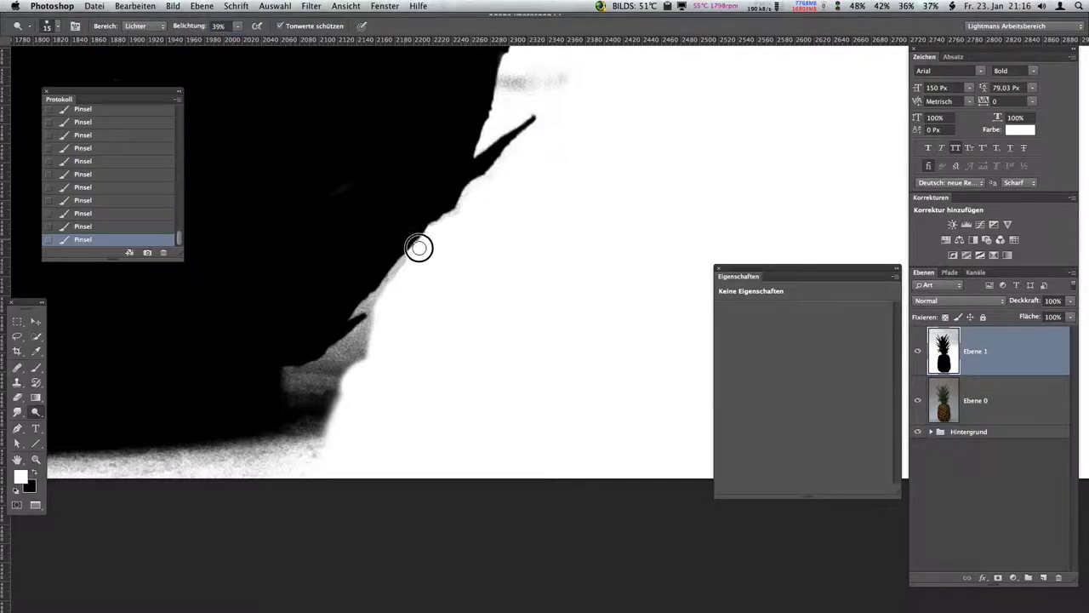
{"action": "left_click_drag", "start_coordinate": [419, 248], "coordinate": [400, 266]}
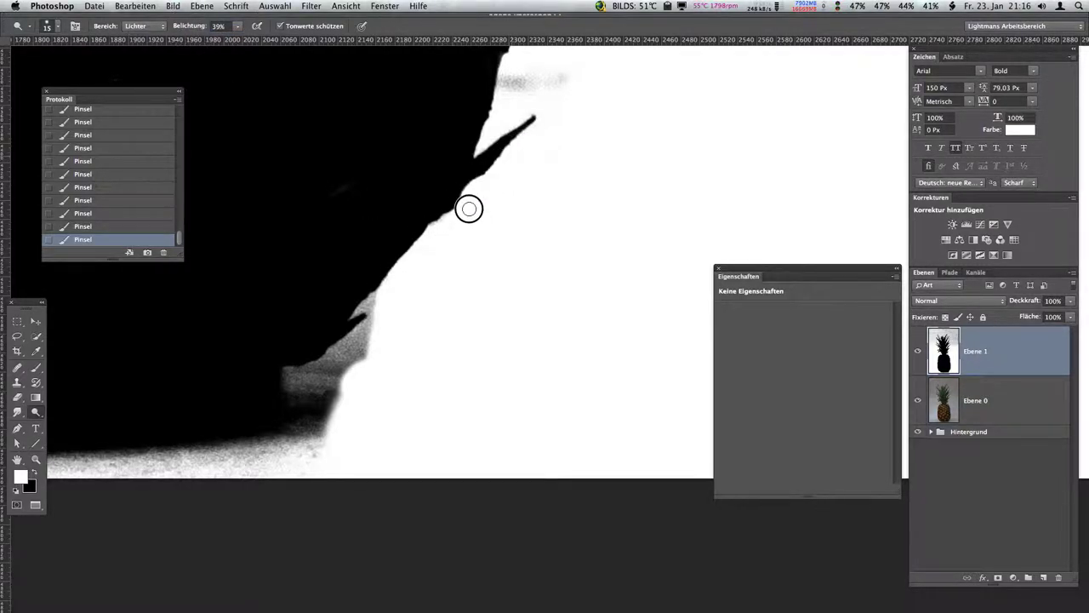
{"action": "left_click_drag", "start_coordinate": [362, 310], "coordinate": [380, 311]}
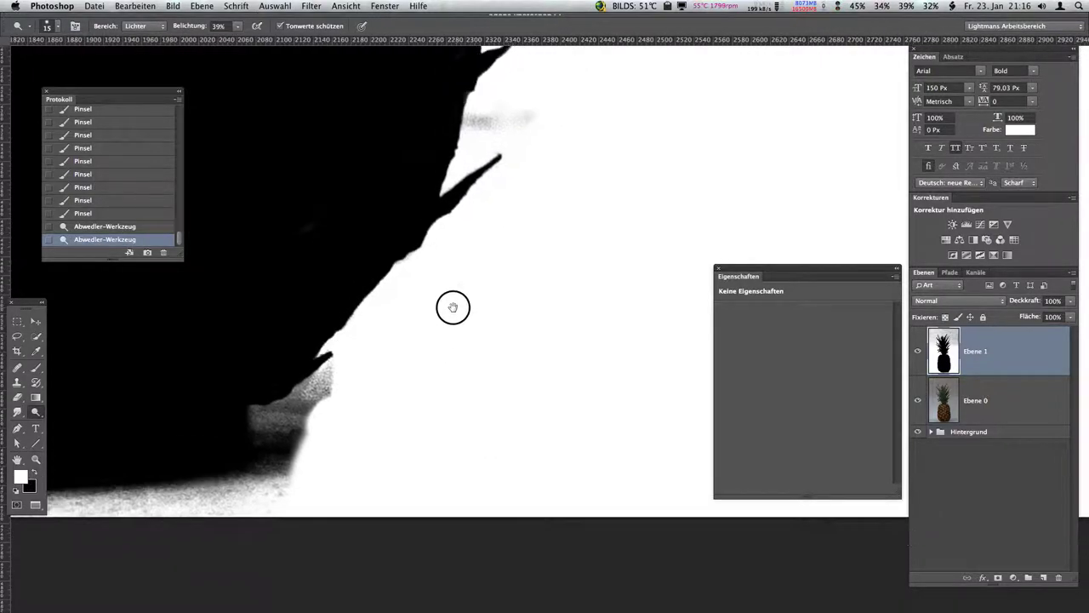
- Zoom in, dodge the speckled edge further down, and paint dark speckles white
{"action": "scroll", "coordinate": [459, 295], "scroll_direction": "down", "scroll_amount": 3}
{"action": "key", "text": "z"}
{"action": "left_click", "coordinate": [428, 322]}
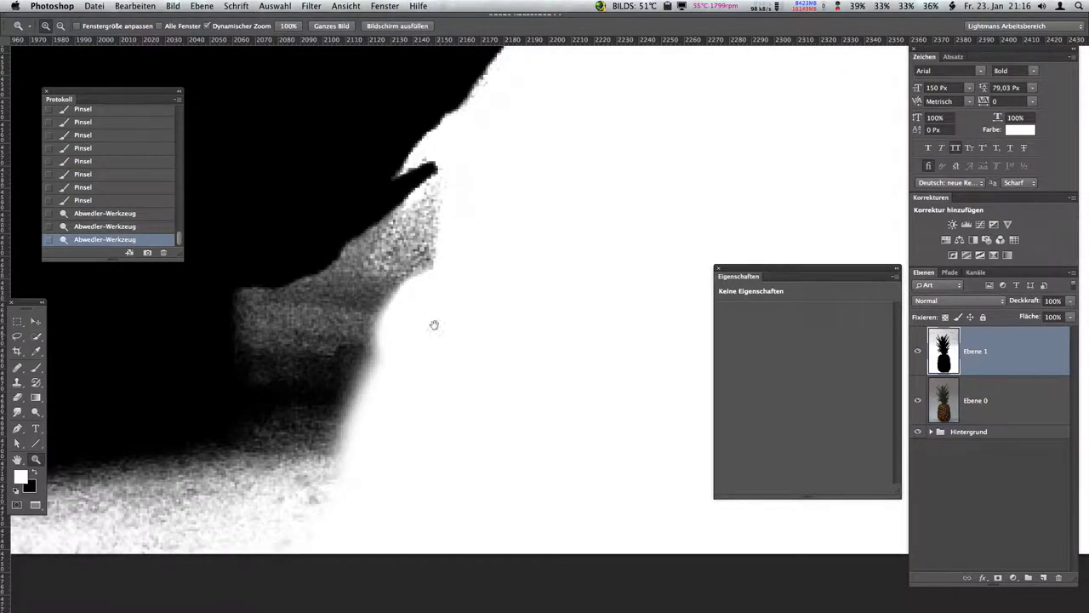
{"action": "key", "text": "o"}
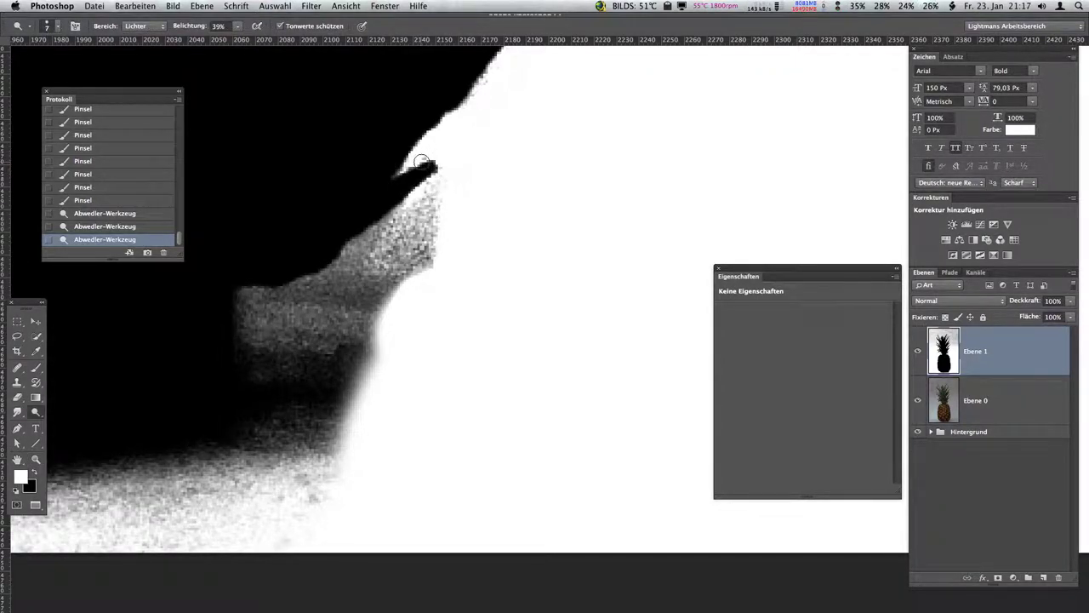
{"action": "mouse_move", "coordinate": [440, 177]}
{"action": "left_mouse_down"}
{"action": "mouse_move", "coordinate": [371, 246]}
{"action": "mouse_move", "coordinate": [450, 212]}
{"action": "mouse_move", "coordinate": [411, 267]}
{"action": "mouse_move", "coordinate": [282, 317]}
{"action": "mouse_move", "coordinate": [388, 297]}
{"action": "left_mouse_up"}
{"action": "key", "text": "b"}
{"action": "key", "text": "bracketleft"}
{"action": "key", "text": "bracketleft"}
{"action": "mouse_move", "coordinate": [406, 254]}
{"action": "left_mouse_down"}
{"action": "mouse_move", "coordinate": [413, 220]}
{"action": "mouse_move", "coordinate": [397, 231]}
{"action": "left_mouse_up"}
- Paint the dark edge pixels and grey smudge around the silhouette white with a smaller brush
{"action": "key", "text": "bracketleft"}
{"action": "key", "text": "bracketleft"}
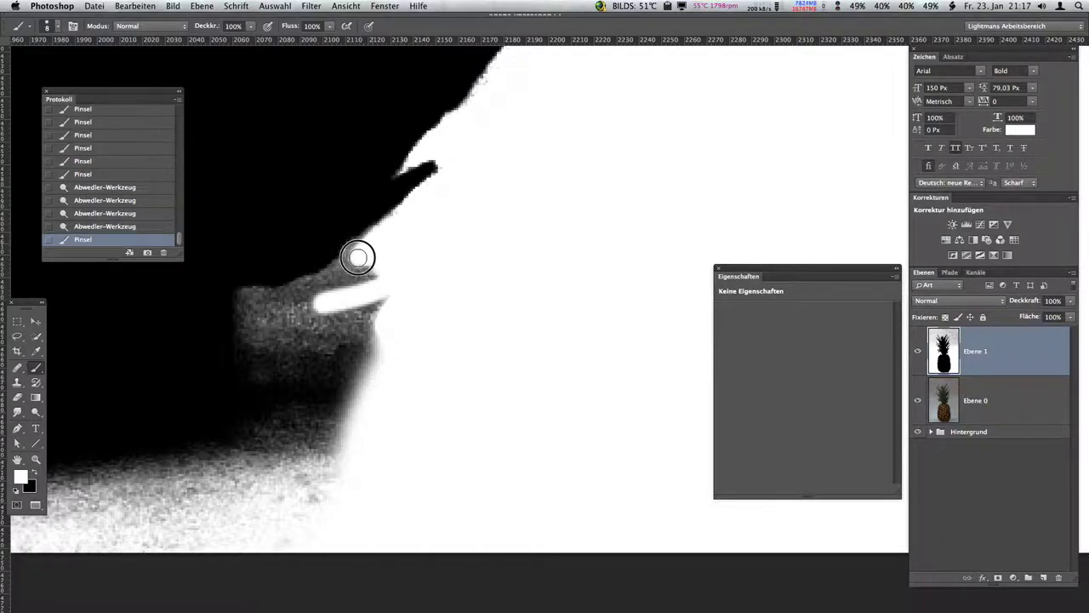
{"action": "mouse_move", "coordinate": [352, 257]}
{"action": "left_mouse_down"}
{"action": "mouse_move", "coordinate": [365, 285]}
{"action": "mouse_move", "coordinate": [328, 319]}
{"action": "mouse_move", "coordinate": [318, 295]}
{"action": "mouse_move", "coordinate": [341, 267]}
{"action": "mouse_move", "coordinate": [301, 294]}
{"action": "mouse_move", "coordinate": [253, 300]}
{"action": "mouse_move", "coordinate": [284, 348]}
{"action": "mouse_move", "coordinate": [316, 323]}
{"action": "mouse_move", "coordinate": [298, 344]}
{"action": "mouse_move", "coordinate": [372, 348]}
{"action": "mouse_move", "coordinate": [364, 340]}
{"action": "left_mouse_up"}
{"action": "key", "text": "super+minus"}
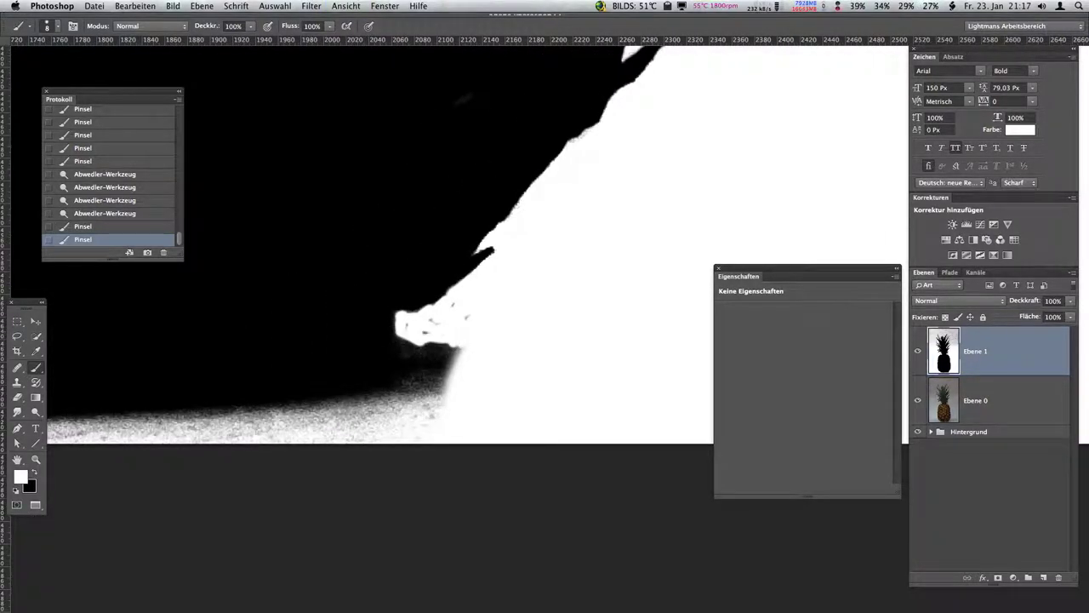
{"action": "mouse_move", "coordinate": [458, 331]}
{"action": "left_mouse_down"}
{"action": "mouse_move", "coordinate": [431, 335]}
{"action": "mouse_move", "coordinate": [465, 352]}
{"action": "mouse_move", "coordinate": [420, 383]}
{"action": "mouse_move", "coordinate": [414, 339]}
{"action": "mouse_move", "coordinate": [440, 411]}
{"action": "mouse_move", "coordinate": [416, 348]}
{"action": "mouse_move", "coordinate": [433, 406]}
{"action": "mouse_move", "coordinate": [440, 350]}
{"action": "left_mouse_up"}
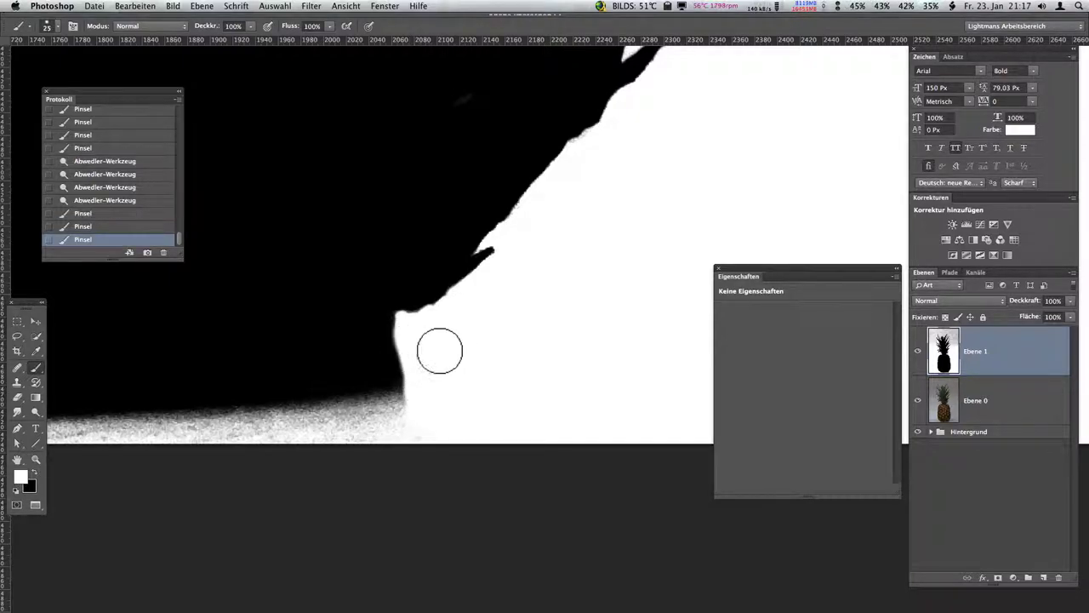
{"action": "left_click_drag", "start_coordinate": [497, 267], "coordinate": [547, 267]}
{"action": "key", "text": "bracketleft"}
{"action": "scroll", "coordinate": [522, 313], "scroll_direction": "up", "scroll_amount": 5}
{"action": "scroll", "coordinate": [521, 312], "scroll_direction": "right", "scroll_amount": 3}
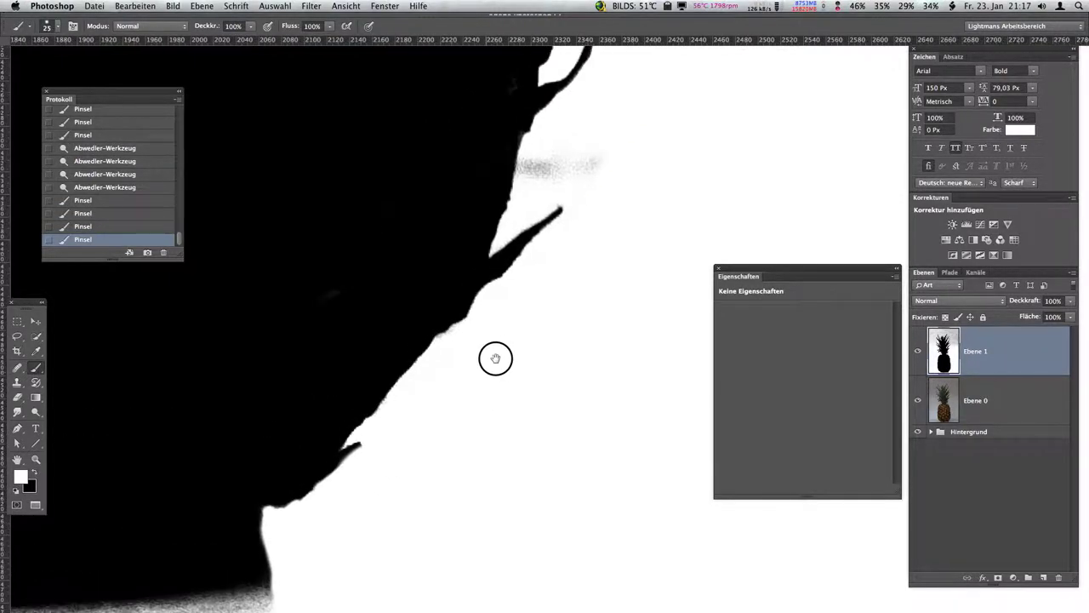
{"action": "left_click_drag", "start_coordinate": [598, 197], "coordinate": [531, 176]}
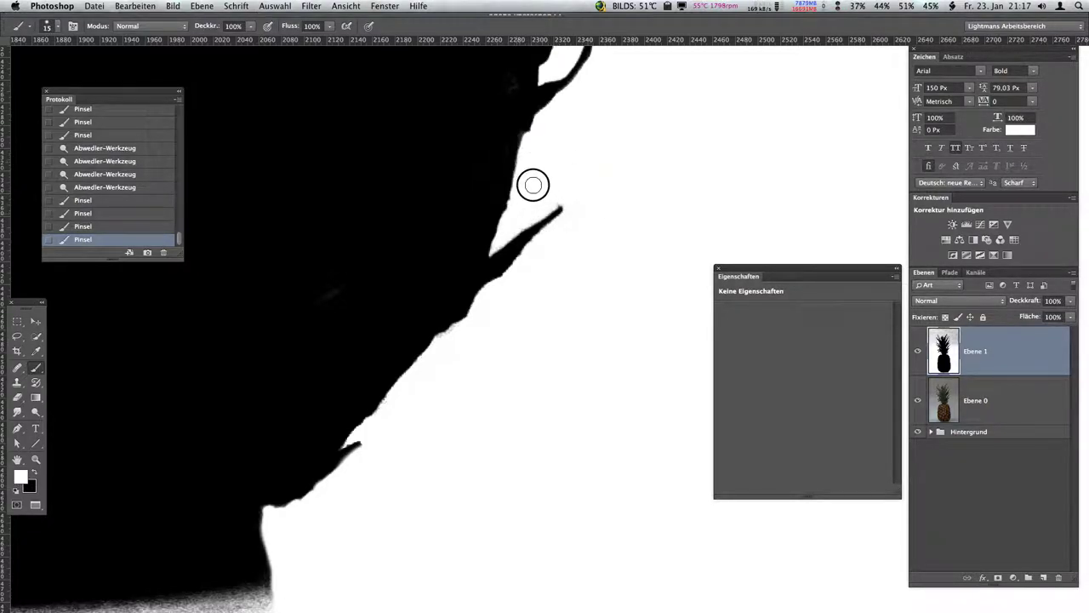
{"action": "mouse_move", "coordinate": [571, 223]}
{"action": "left_mouse_down"}
{"action": "mouse_move", "coordinate": [567, 180]}
{"action": "mouse_move", "coordinate": [469, 555]}
{"action": "left_mouse_up"}
{"action": "left_click_drag", "start_coordinate": [516, 367], "coordinate": [467, 395]}
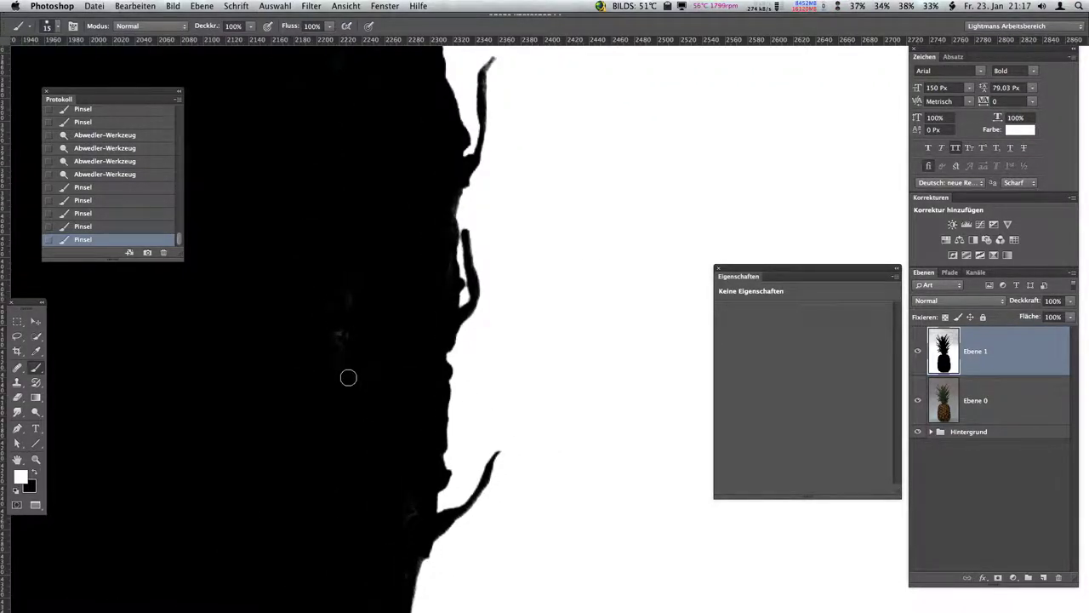
- Switch to black and paint the thin leaf spike and a grey streak solid black
{"action": "key", "text": "x"}
{"action": "left_click_drag", "start_coordinate": [328, 379], "coordinate": [336, 358]}
{"action": "scroll", "coordinate": [358, 448], "scroll_direction": "down", "scroll_amount": 3}
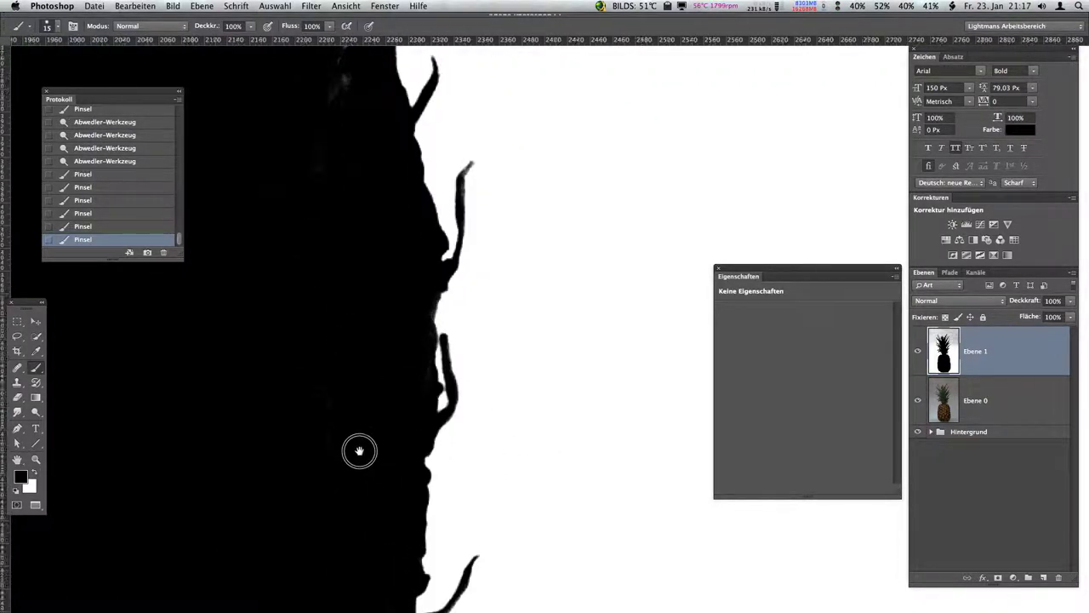
{"action": "scroll", "coordinate": [372, 386], "scroll_direction": "down", "scroll_amount": 3}
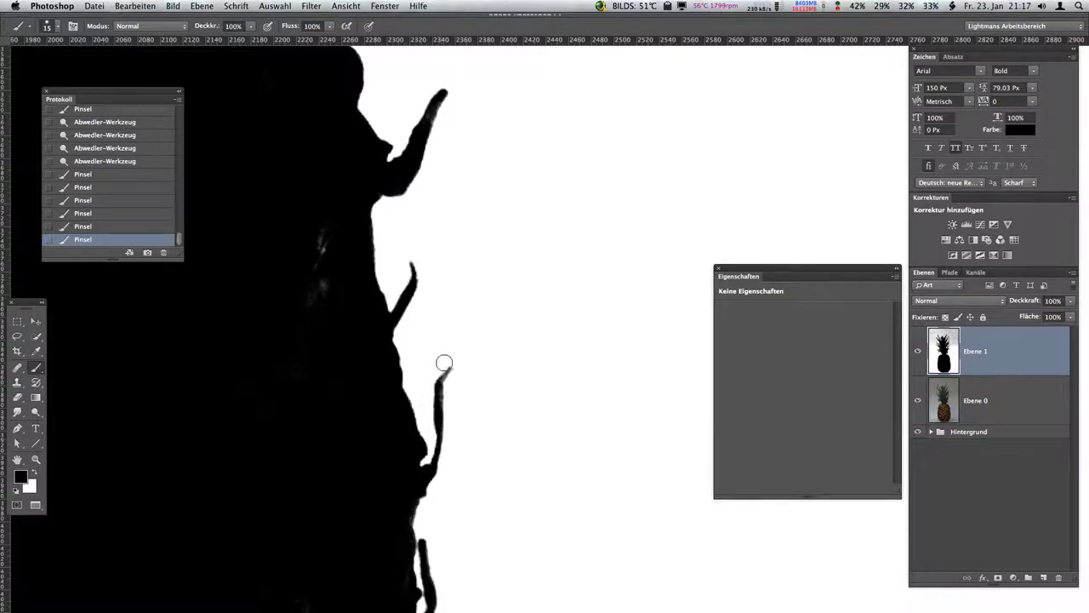
{"action": "left_click_drag", "start_coordinate": [450, 392], "coordinate": [499, 462]}
{"action": "key", "text": "bracketleft"}
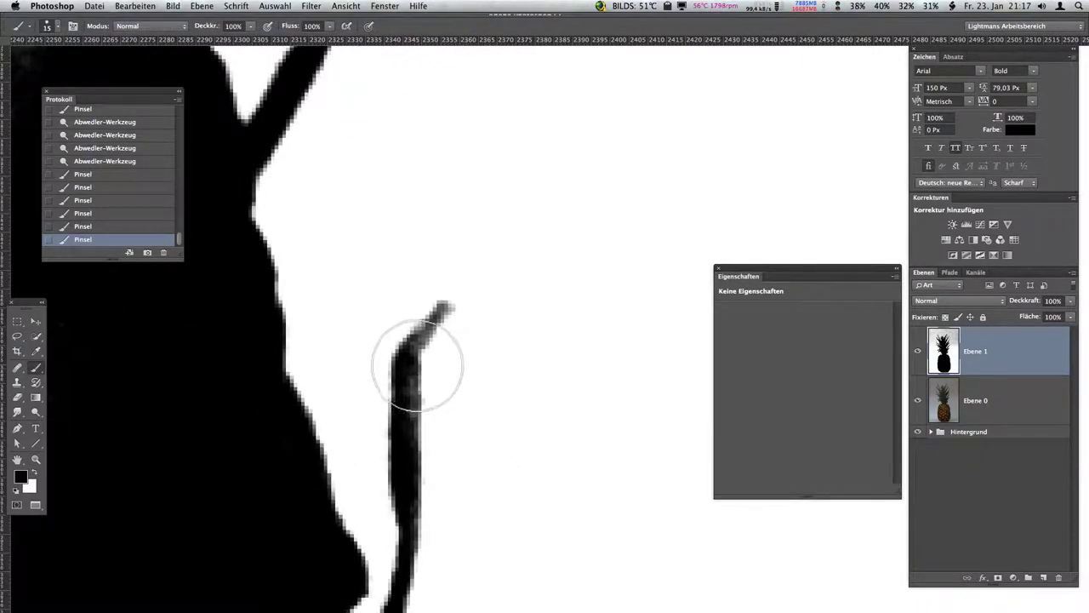
{"action": "key", "text": "bracketleft"}
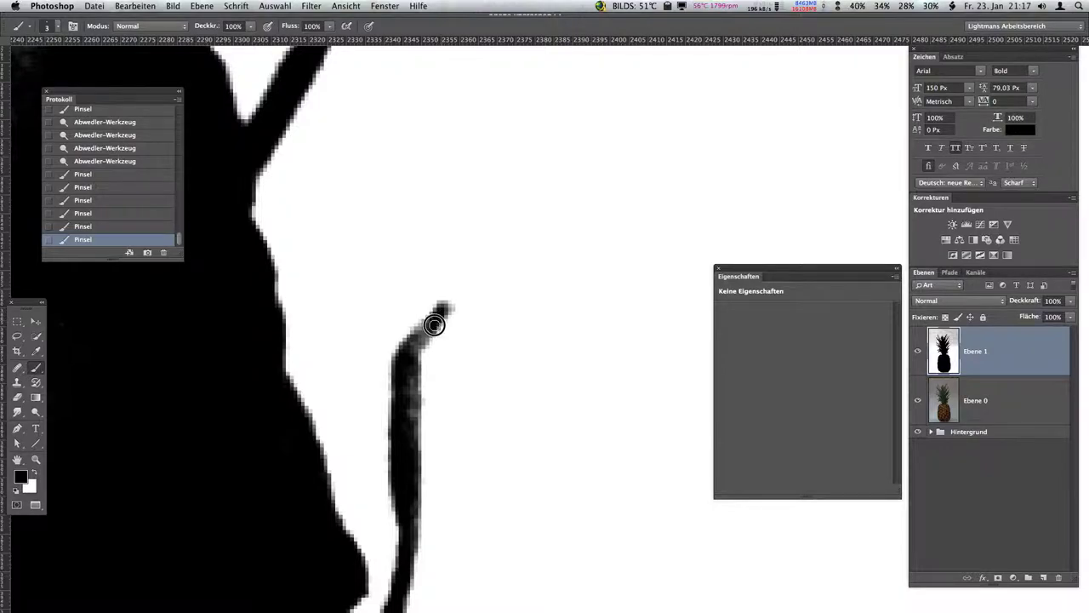
{"action": "left_click_drag", "start_coordinate": [410, 399], "coordinate": [411, 522]}
{"action": "scroll", "coordinate": [398, 406], "scroll_direction": "left", "scroll_amount": 5}
{"action": "scroll", "coordinate": [516, 414], "scroll_direction": "left", "scroll_amount": 5}
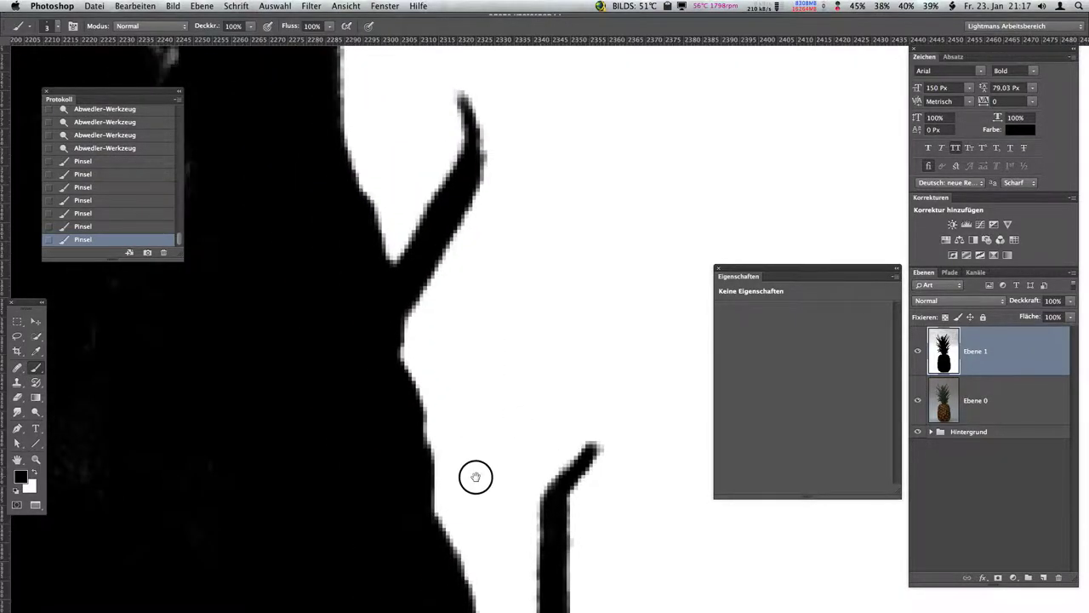
{"action": "scroll", "coordinate": [523, 437], "scroll_direction": "left", "scroll_amount": 5}
{"action": "key", "text": "bracketright"}
{"action": "key", "text": "bracketright"}
{"action": "key", "text": "bracketright"}
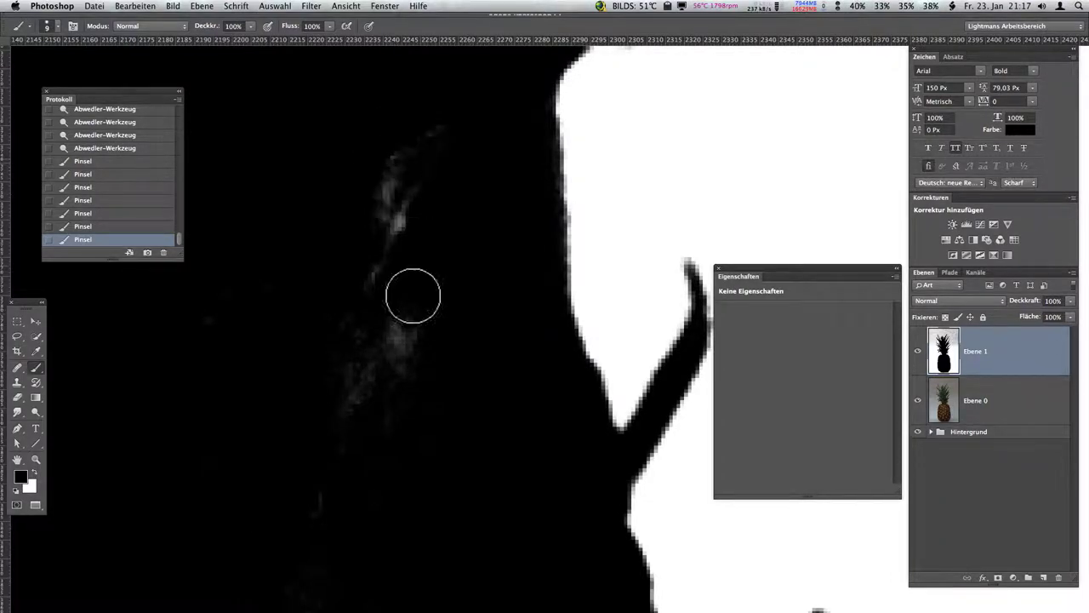
{"action": "mouse_move", "coordinate": [400, 162]}
{"action": "left_mouse_down"}
{"action": "mouse_move", "coordinate": [389, 304]}
{"action": "mouse_move", "coordinate": [360, 384]}
{"action": "left_mouse_up"}
- Fill the grey leaf patches, the grey interior area and a speckled leaf solid black
{"action": "left_click_drag", "start_coordinate": [428, 311], "coordinate": [394, 269]}
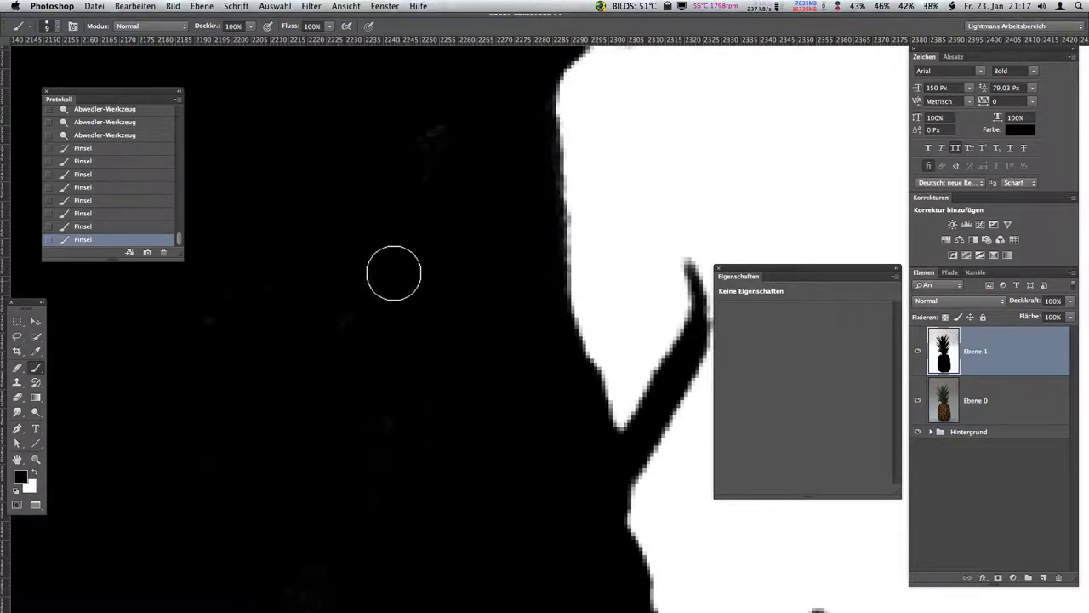
{"action": "mouse_move", "coordinate": [477, 331]}
{"action": "left_mouse_down"}
{"action": "mouse_move", "coordinate": [320, 354]}
{"action": "mouse_move", "coordinate": [324, 404]}
{"action": "left_mouse_up"}
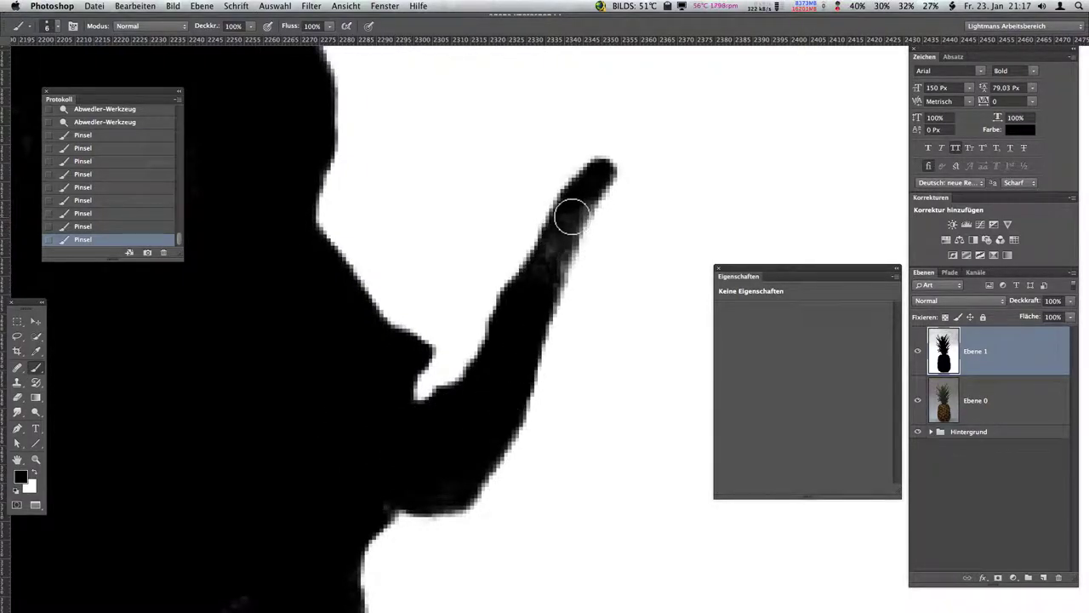
{"action": "key", "text": "bracketleft"}
{"action": "key", "text": "bracketleft"}
{"action": "key", "text": "bracketleft"}
{"action": "left_click_drag", "start_coordinate": [588, 190], "coordinate": [544, 275]}
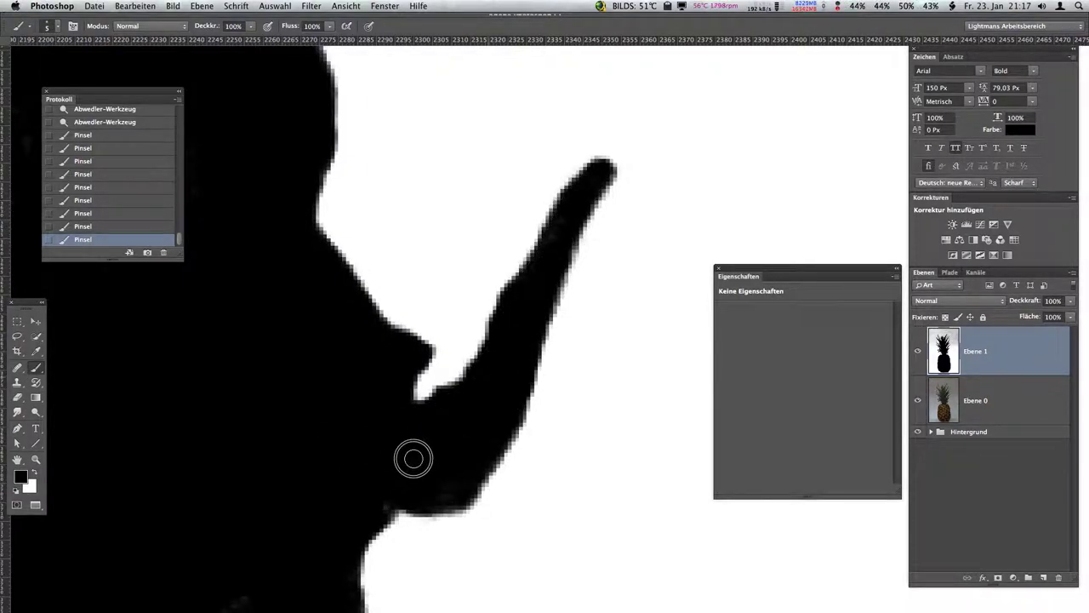
{"action": "left_click_drag", "start_coordinate": [409, 454], "coordinate": [363, 496]}
{"action": "mouse_move", "coordinate": [293, 137]}
{"action": "left_mouse_down"}
{"action": "mouse_move", "coordinate": [363, 469]}
{"action": "mouse_move", "coordinate": [485, 440]}
{"action": "left_mouse_up"}
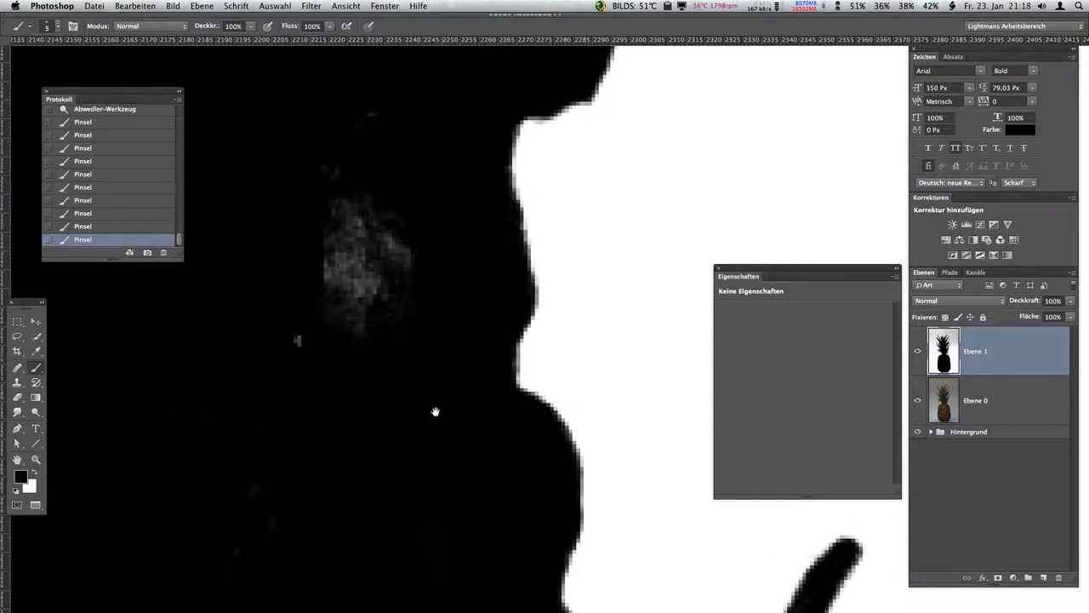
{"action": "key", "text": "bracketright"}
{"action": "key", "text": "bracketright"}
{"action": "key", "text": "bracketright"}
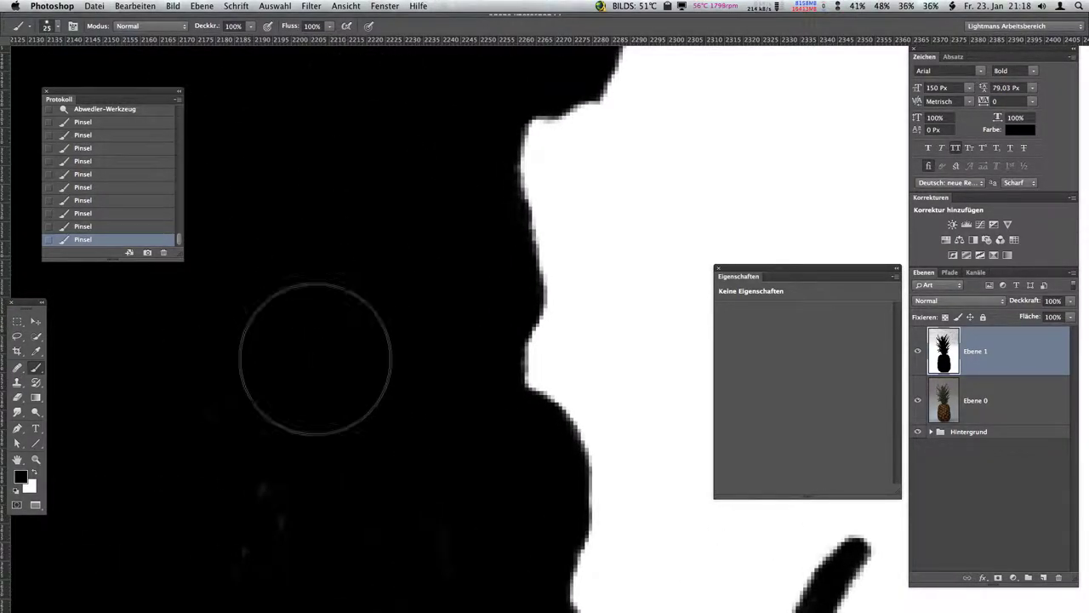
{"action": "left_click_drag", "start_coordinate": [314, 353], "coordinate": [246, 530]}
{"action": "left_click_drag", "start_coordinate": [348, 455], "coordinate": [308, 451]}
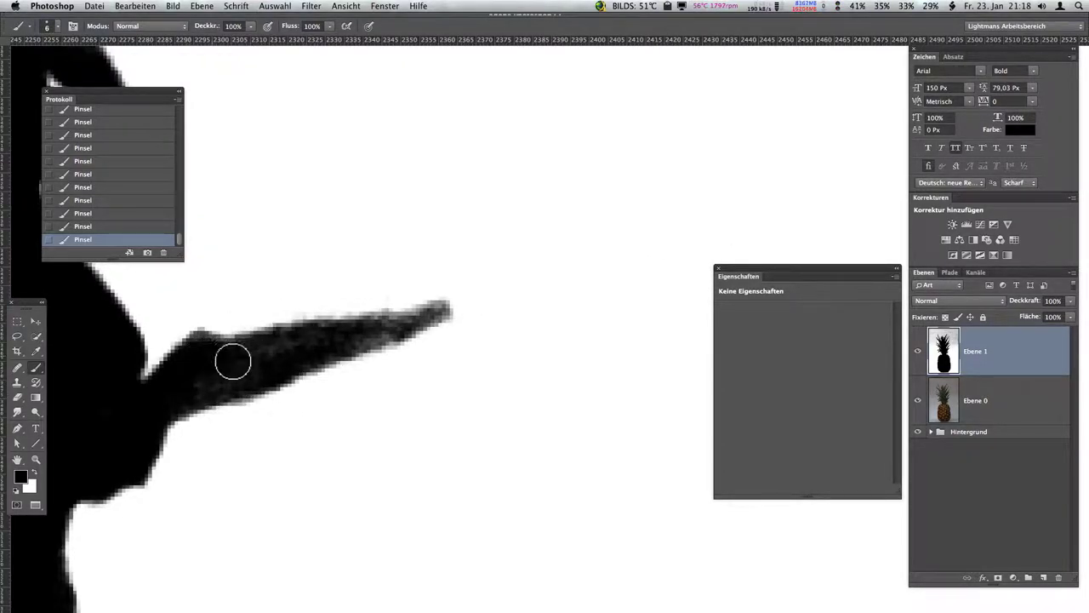
{"action": "mouse_move", "coordinate": [233, 363]}
{"action": "left_mouse_down"}
{"action": "mouse_move", "coordinate": [280, 341]}
{"action": "mouse_move", "coordinate": [335, 337]}
{"action": "left_mouse_up"}
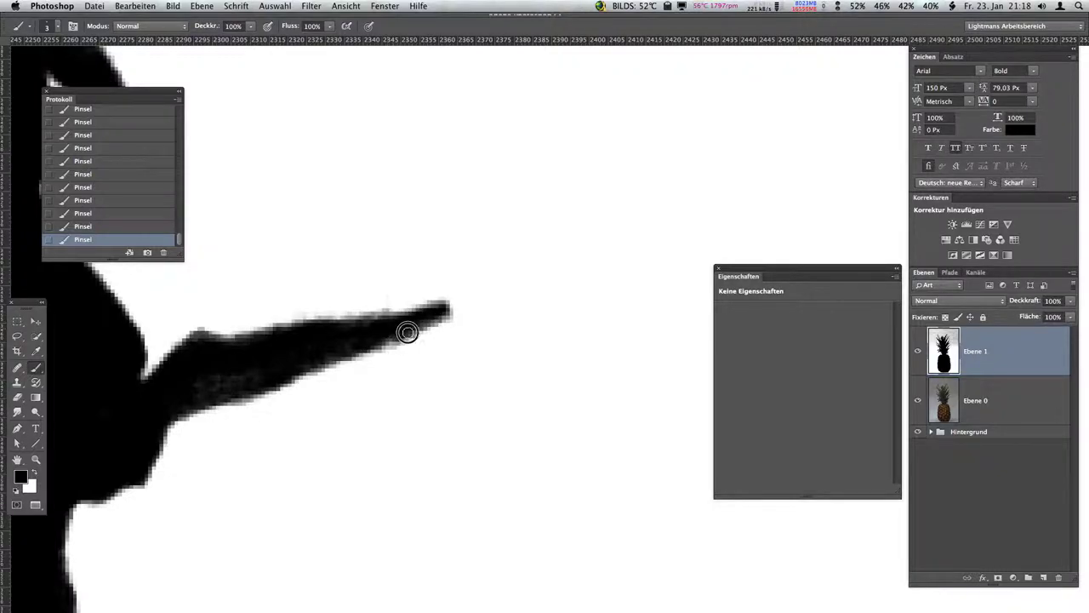
{"action": "scroll", "coordinate": [451, 314], "scroll_direction": "left", "scroll_amount": 5}
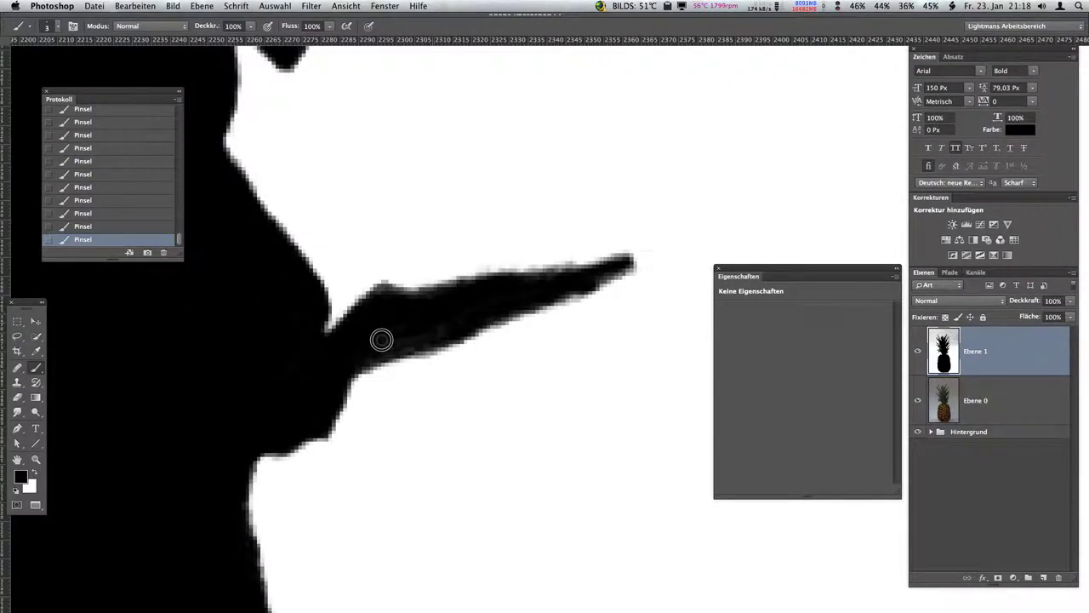
{"action": "scroll", "coordinate": [244, 309], "scroll_direction": "left", "scroll_amount": 6}
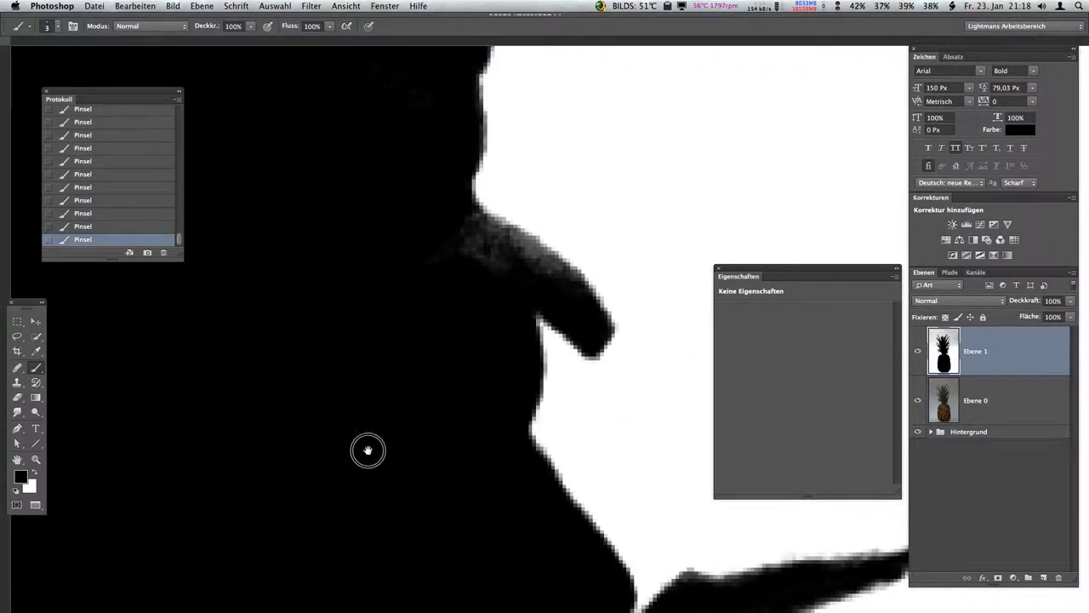
{"action": "mouse_move", "coordinate": [488, 298]}
{"action": "left_mouse_down"}
{"action": "mouse_move", "coordinate": [518, 297]}
{"action": "mouse_move", "coordinate": [573, 333]}
{"action": "left_mouse_up"}
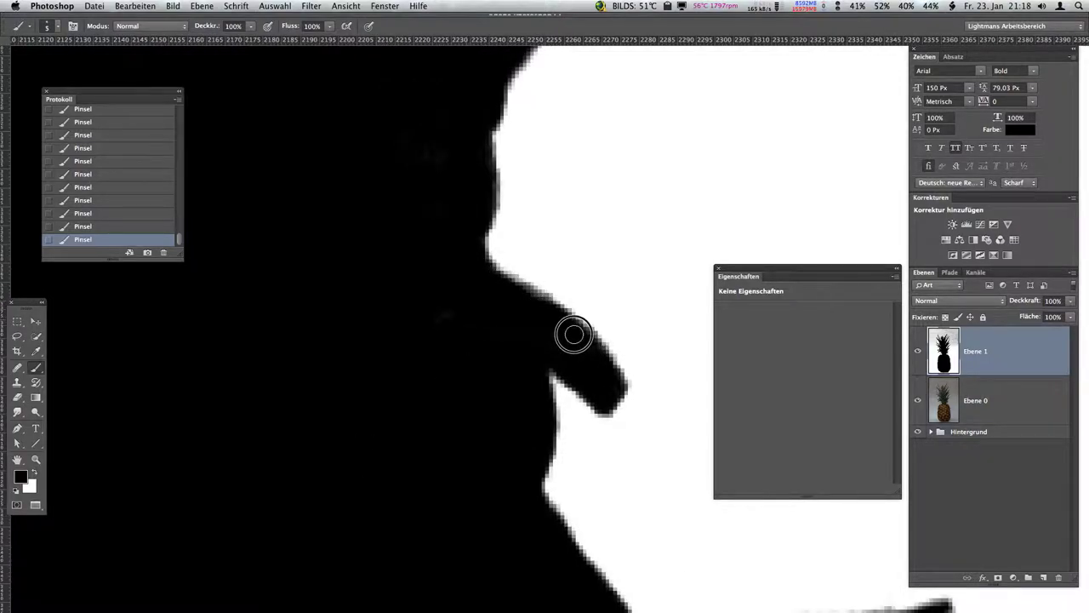
- Paint the fuzzy leaf edge and a leaf tip solid black
{"action": "scroll", "coordinate": [428, 416], "scroll_direction": "down", "scroll_amount": 5}
{"action": "scroll", "coordinate": [428, 417], "scroll_direction": "left", "scroll_amount": 3}
{"action": "scroll", "coordinate": [428, 416], "scroll_direction": "right", "scroll_amount": 3}
{"action": "scroll", "coordinate": [428, 392], "scroll_direction": "up", "scroll_amount": 3}
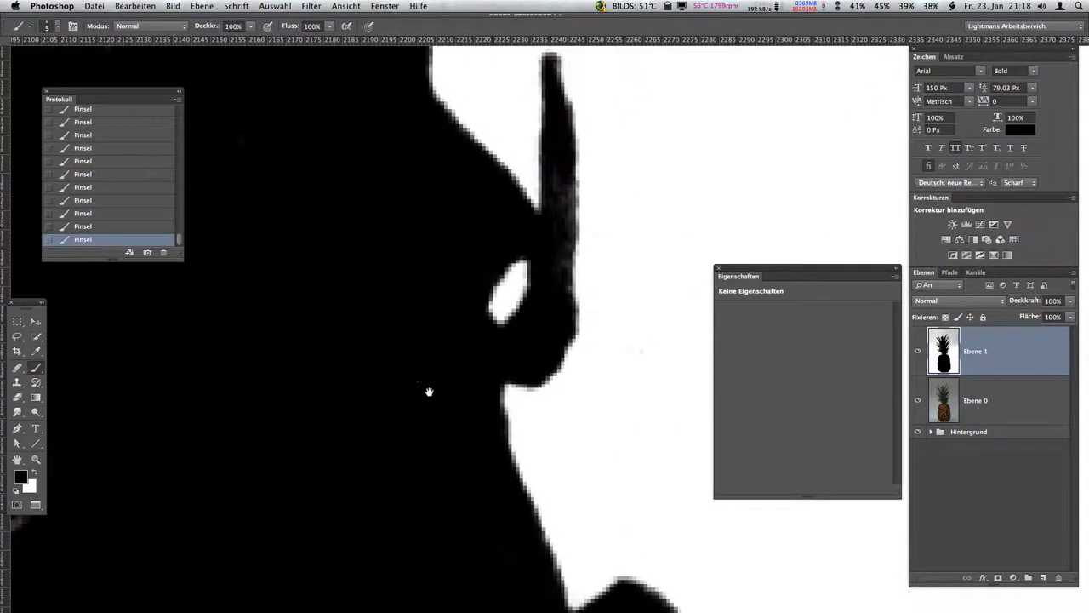
{"action": "left_click_drag", "start_coordinate": [560, 184], "coordinate": [564, 294]}
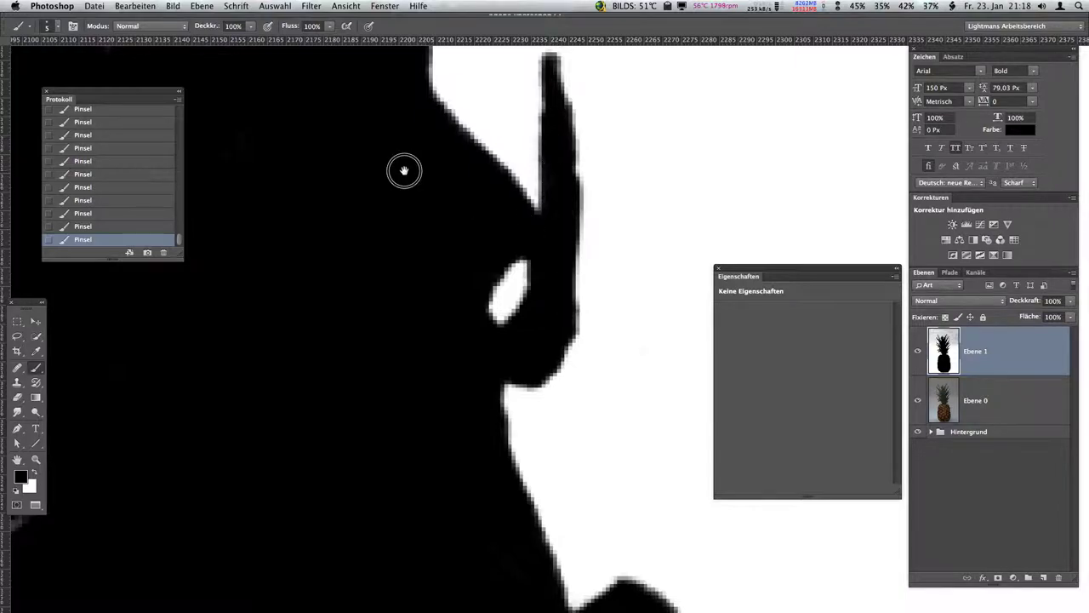
{"action": "scroll", "coordinate": [428, 360], "scroll_direction": "up", "scroll_amount": 5}
{"action": "scroll", "coordinate": [452, 321], "scroll_direction": "left", "scroll_amount": 3}
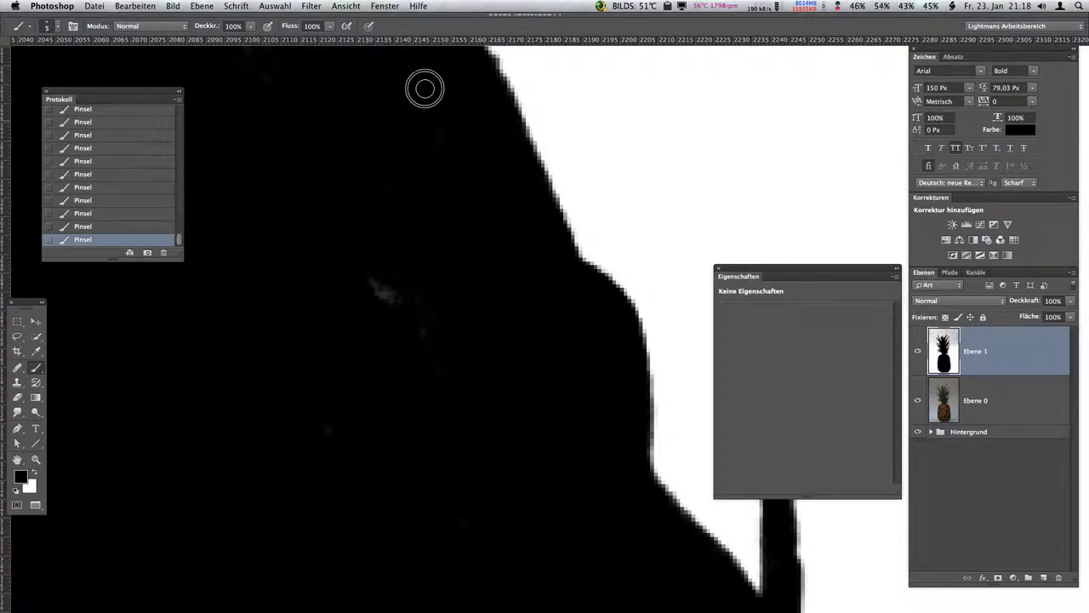
{"action": "scroll", "coordinate": [443, 375], "scroll_direction": "down", "scroll_amount": 5}
{"action": "scroll", "coordinate": [409, 366], "scroll_direction": "right", "scroll_amount": 3}
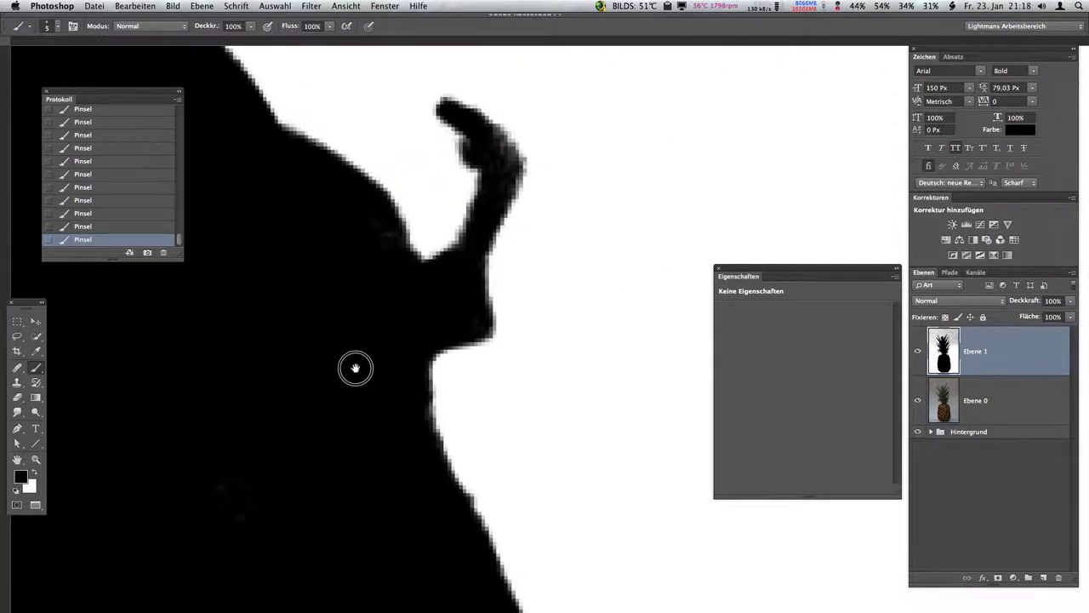
{"action": "scroll", "coordinate": [355, 368], "scroll_direction": "up", "scroll_amount": 2}
{"action": "scroll", "coordinate": [355, 368], "scroll_direction": "right", "scroll_amount": 1}
{"action": "left_click_drag", "start_coordinate": [495, 188], "coordinate": [503, 189]}
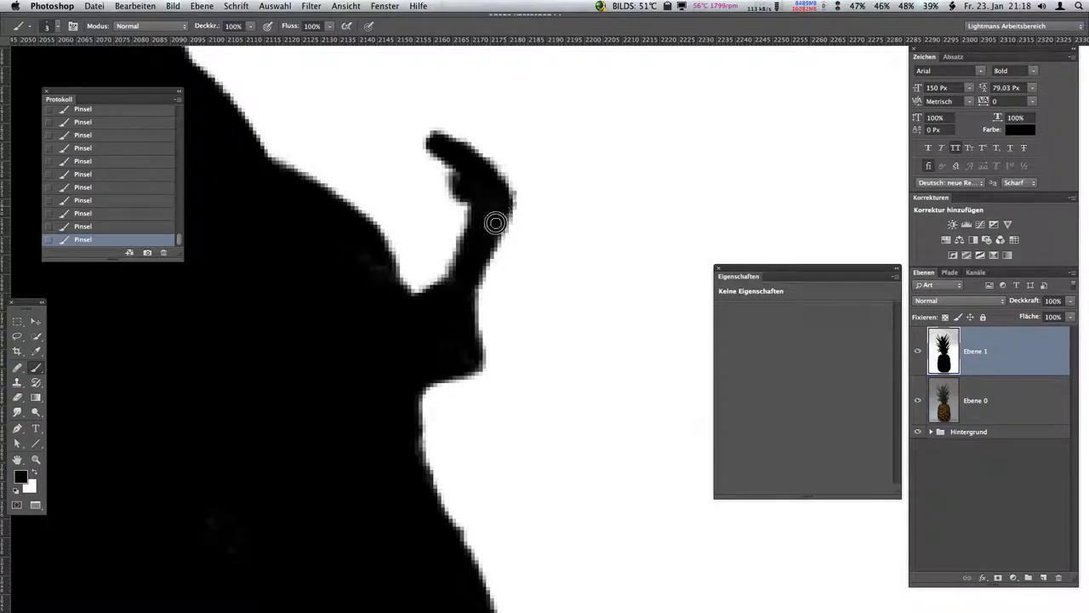
- Blacken the grey specks near the edge and move on to the next stretch of leaf edge
{"action": "scroll", "coordinate": [435, 358], "scroll_direction": "up", "scroll_amount": 5}
{"action": "scroll", "coordinate": [434, 359], "scroll_direction": "left", "scroll_amount": 5}
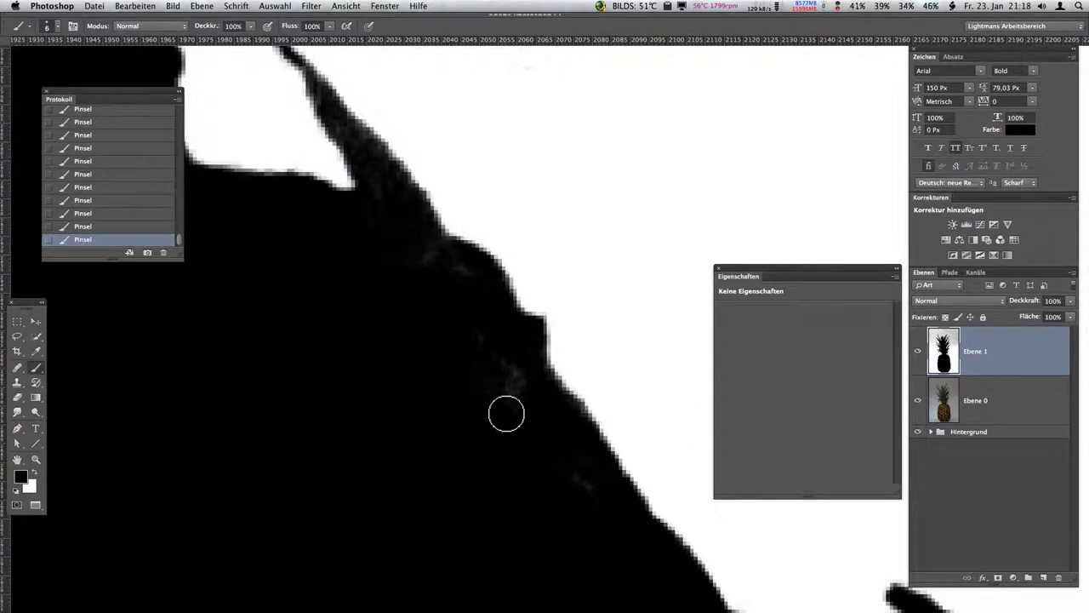
{"action": "left_click_drag", "start_coordinate": [506, 413], "coordinate": [529, 379]}
{"action": "scroll", "coordinate": [465, 348], "scroll_direction": "up", "scroll_amount": 2}
{"action": "scroll", "coordinate": [466, 348], "scroll_direction": "left", "scroll_amount": 1}
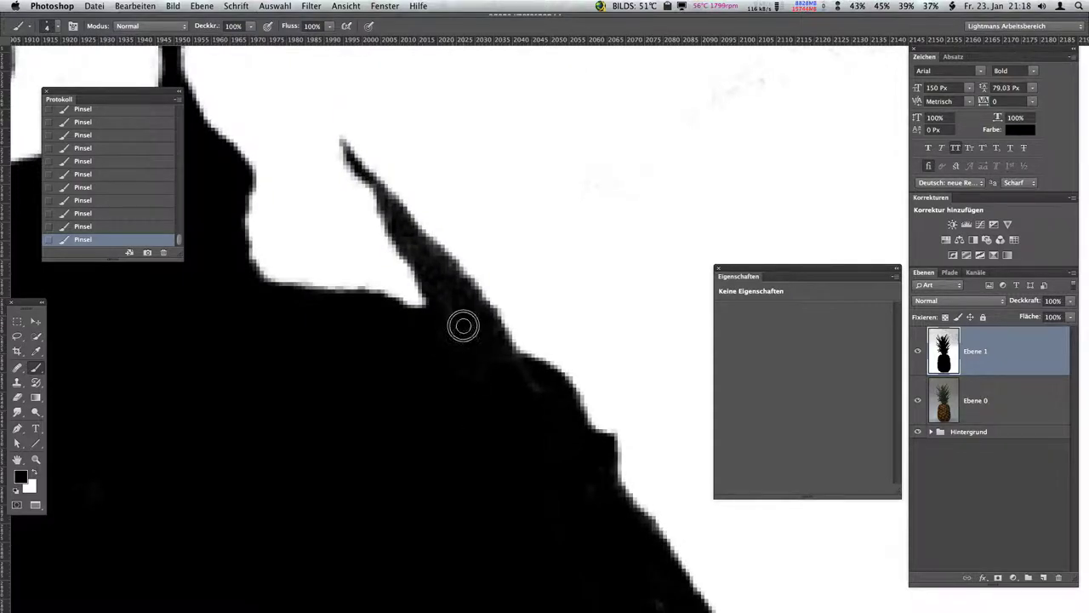
{"action": "scroll", "coordinate": [419, 255], "scroll_direction": "left", "scroll_amount": 2}
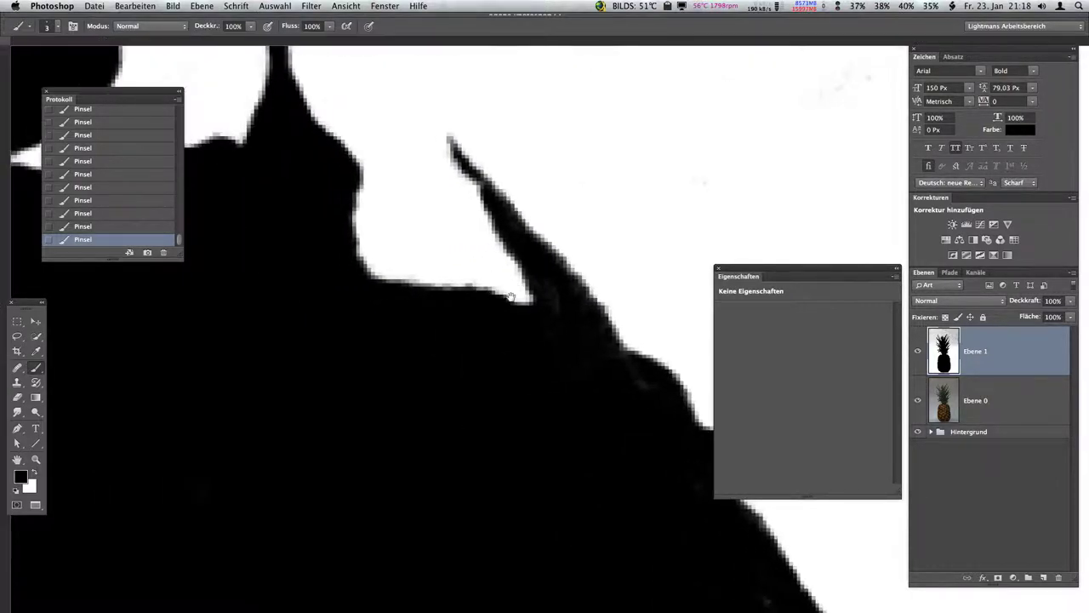
{"action": "scroll", "coordinate": [501, 428], "scroll_direction": "up", "scroll_amount": 2}
{"action": "scroll", "coordinate": [501, 428], "scroll_direction": "left", "scroll_amount": 1}
{"action": "scroll", "coordinate": [463, 417], "scroll_direction": "up", "scroll_amount": 1}
{"action": "scroll", "coordinate": [463, 417], "scroll_direction": "left", "scroll_amount": 1}
{"action": "left_click_drag", "start_coordinate": [432, 453], "coordinate": [395, 515]}
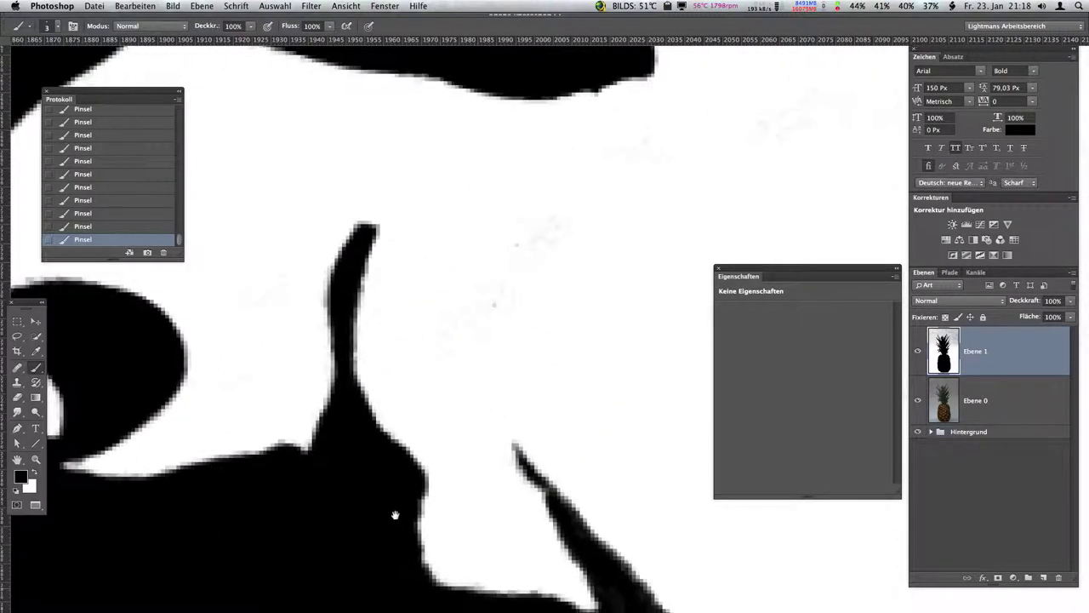
- Touch up the leaf interior in white, then paint the stray white blobs solid black
{"action": "key", "text": "x"}
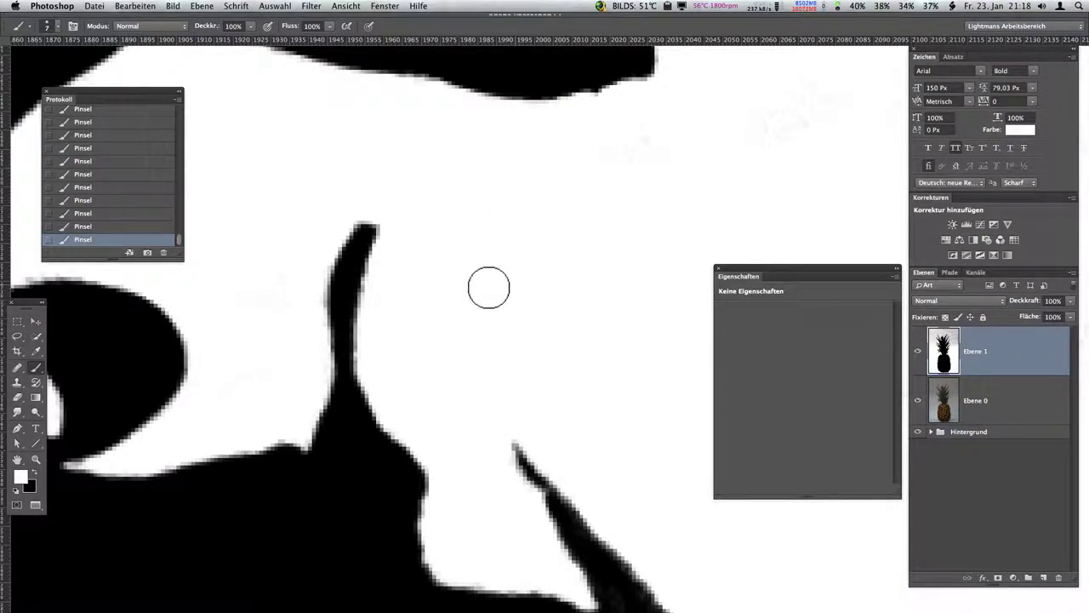
{"action": "scroll", "coordinate": [508, 358], "scroll_direction": "left", "scroll_amount": 3}
{"action": "scroll", "coordinate": [511, 360], "scroll_direction": "down", "scroll_amount": 2}
{"action": "scroll", "coordinate": [474, 389], "scroll_direction": "left", "scroll_amount": 3}
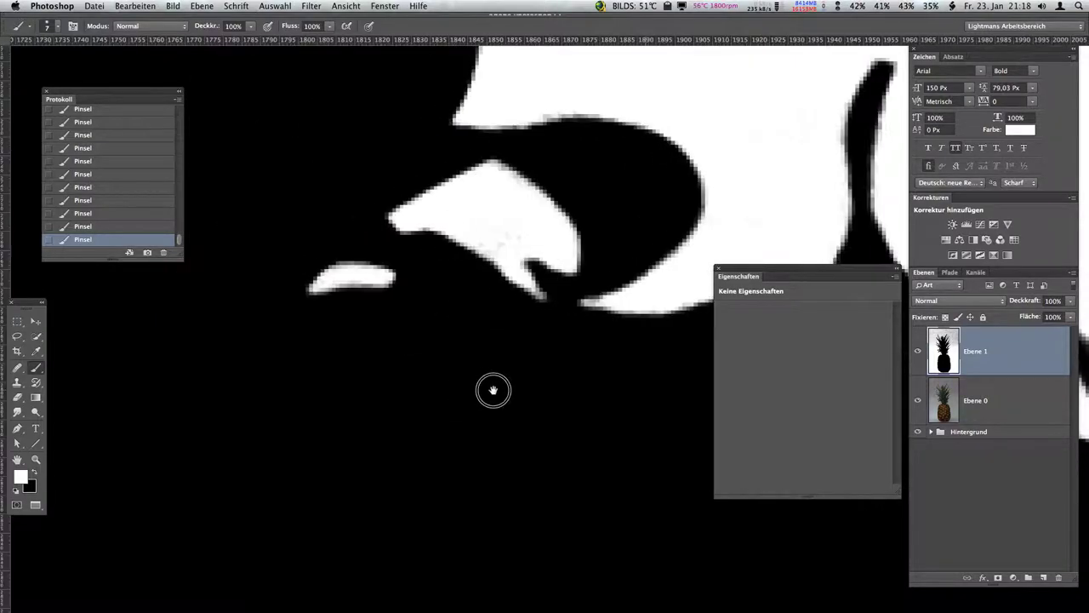
{"action": "scroll", "coordinate": [493, 390], "scroll_direction": "left", "scroll_amount": 2}
{"action": "left_click_drag", "start_coordinate": [396, 404], "coordinate": [394, 366]}
{"action": "mouse_move", "coordinate": [362, 285]}
{"action": "left_mouse_down"}
{"action": "mouse_move", "coordinate": [389, 250]}
{"action": "mouse_move", "coordinate": [407, 296]}
{"action": "left_mouse_up"}
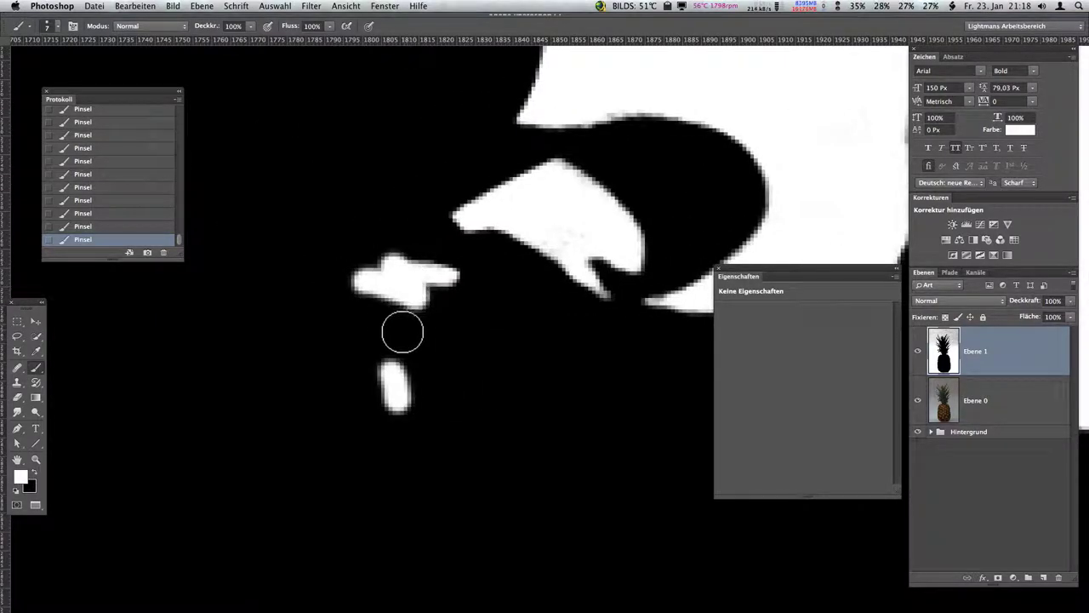
{"action": "key", "text": "x"}
{"action": "left_click_drag", "start_coordinate": [396, 362], "coordinate": [401, 401]}
{"action": "mouse_move", "coordinate": [349, 273]}
{"action": "left_mouse_down"}
{"action": "mouse_move", "coordinate": [384, 246]}
{"action": "mouse_move", "coordinate": [402, 284]}
{"action": "left_mouse_up"}
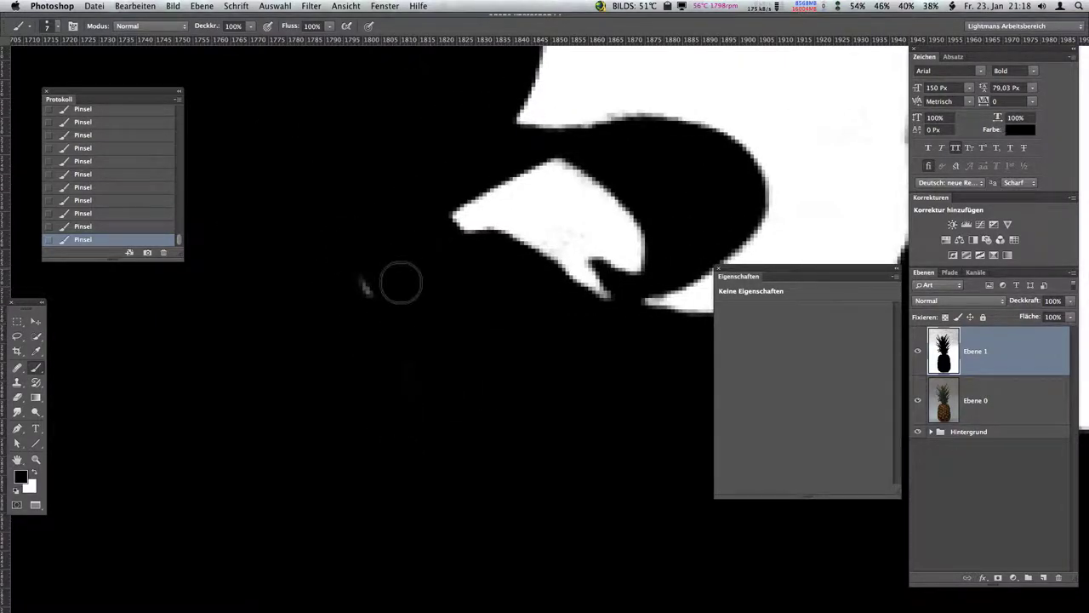
- Pan around the crown to check the leaves and zoom out twice
{"action": "scroll", "coordinate": [423, 324], "scroll_direction": "up", "scroll_amount": 2}
{"action": "scroll", "coordinate": [431, 377], "scroll_direction": "down", "scroll_amount": 4}
{"action": "scroll", "coordinate": [383, 431], "scroll_direction": "right", "scroll_amount": 2}
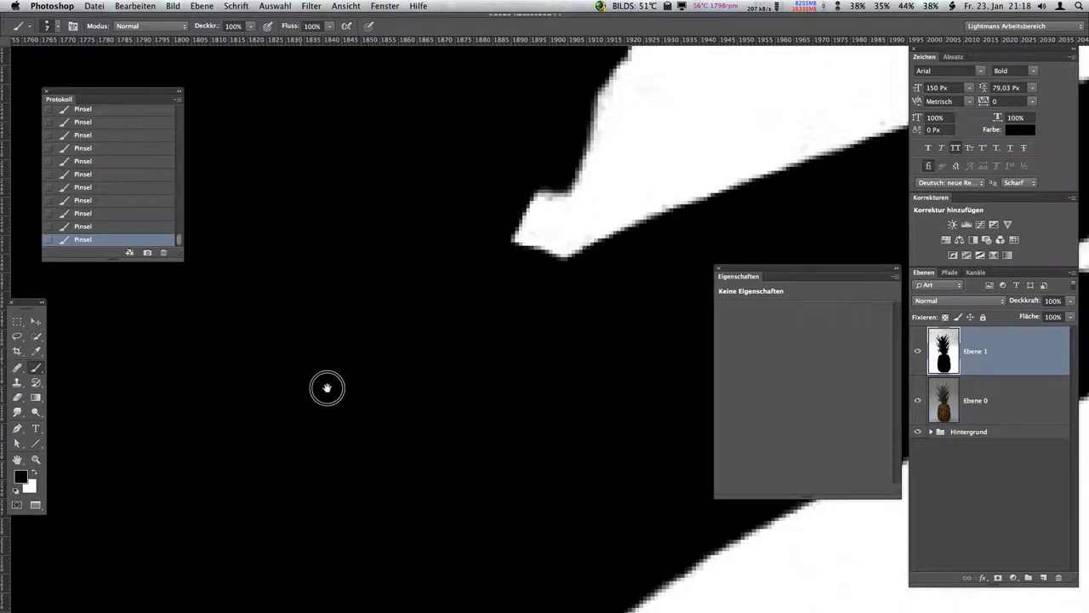
{"action": "scroll", "coordinate": [382, 416], "scroll_direction": "right", "scroll_amount": 3}
{"action": "scroll", "coordinate": [403, 375], "scroll_direction": "up", "scroll_amount": 1}
{"action": "scroll", "coordinate": [428, 372], "scroll_direction": "right", "scroll_amount": 2}
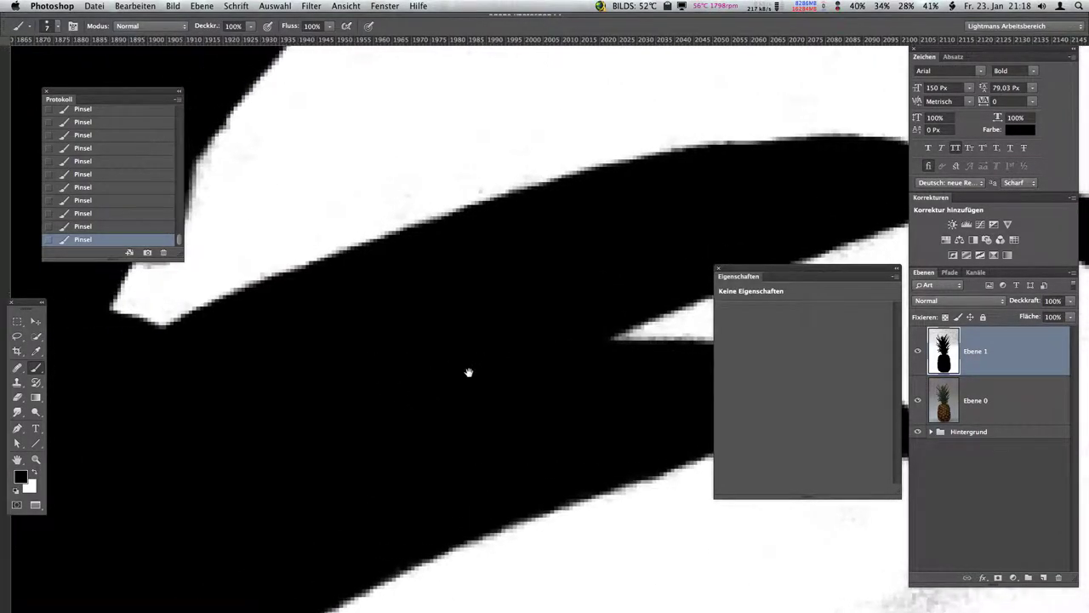
{"action": "scroll", "coordinate": [468, 372], "scroll_direction": "left", "scroll_amount": 3}
{"action": "scroll", "coordinate": [445, 454], "scroll_direction": "up", "scroll_amount": 2}
{"action": "scroll", "coordinate": [433, 450], "scroll_direction": "down", "scroll_amount": 5}
{"action": "scroll", "coordinate": [457, 445], "scroll_direction": "right", "scroll_amount": 3}
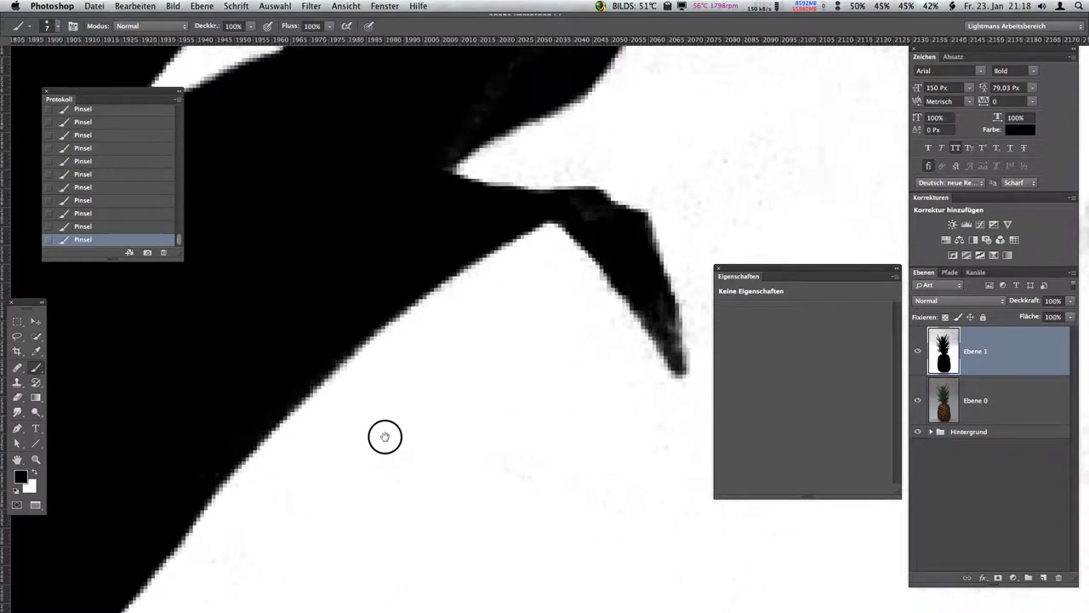
{"action": "scroll", "coordinate": [384, 437], "scroll_direction": "right", "scroll_amount": 1}
{"action": "scroll", "coordinate": [477, 391], "scroll_direction": "up", "scroll_amount": 1}
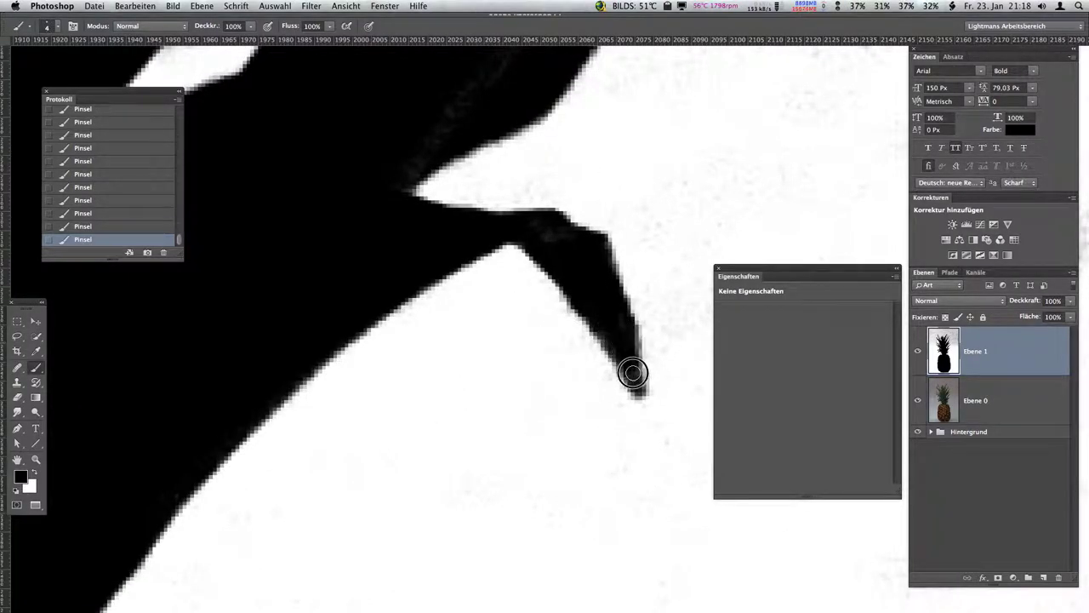
{"action": "scroll", "coordinate": [484, 417], "scroll_direction": "up", "scroll_amount": 4}
{"action": "scroll", "coordinate": [484, 417], "scroll_direction": "left", "scroll_amount": 2}
{"action": "key", "text": "ctrl+minus"}
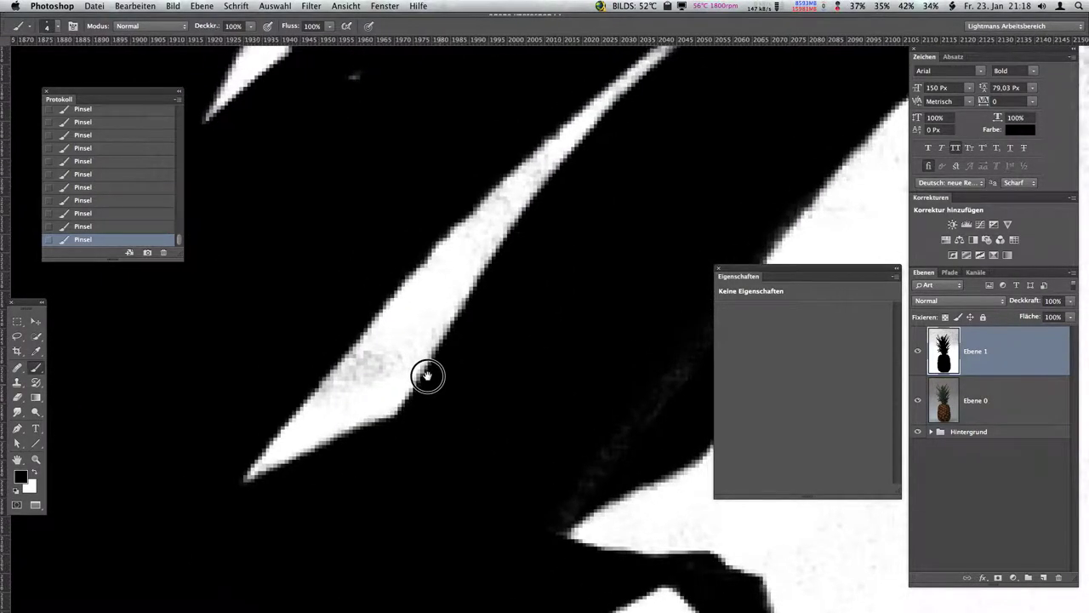
{"action": "key", "text": "ctrl+minus"}
{"action": "key", "text": "ctrl+minus"}
- Zoom in on the tip of the pineapple crown and return to the Brush tool
{"action": "scroll", "coordinate": [430, 372], "scroll_direction": "up", "scroll_amount": 1}
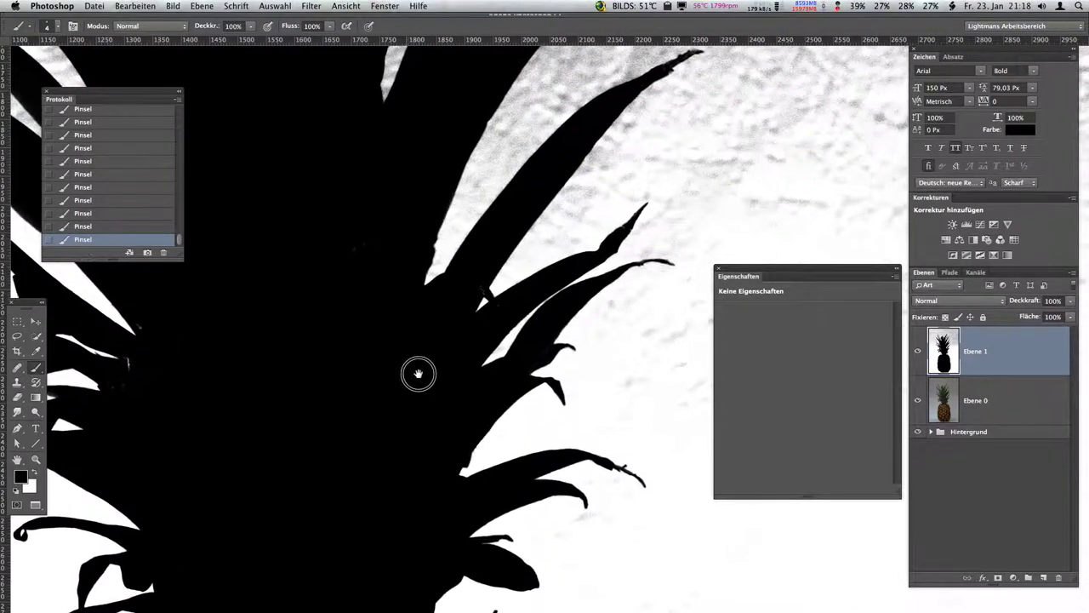
{"action": "scroll", "coordinate": [443, 341], "scroll_direction": "right", "scroll_amount": 1}
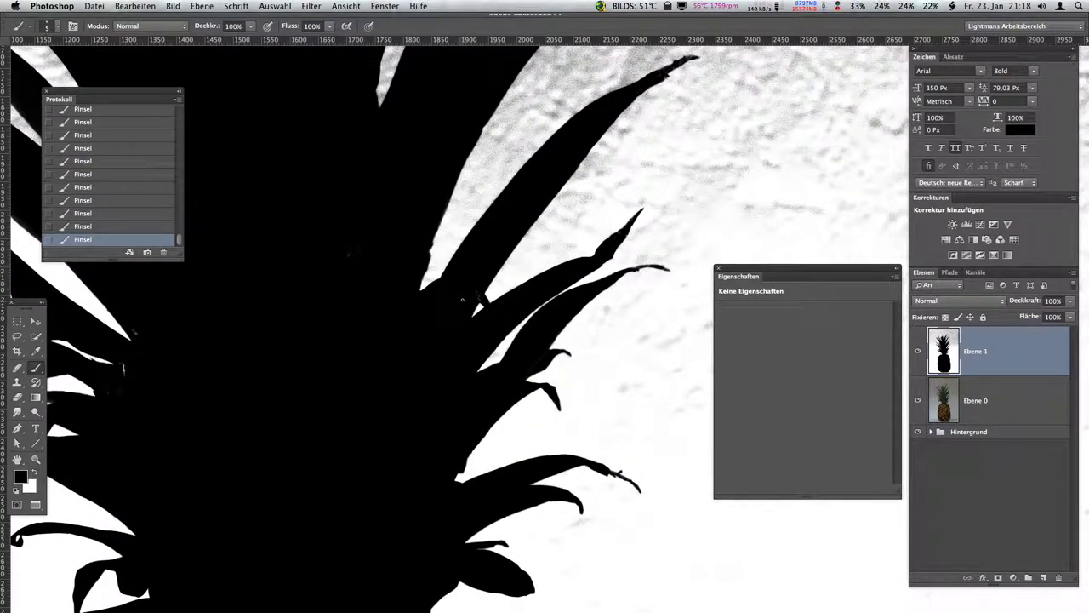
{"action": "mouse_move", "coordinate": [491, 321]}
{"action": "left_mouse_down"}
{"action": "mouse_move", "coordinate": [525, 345]}
{"action": "mouse_move", "coordinate": [484, 414]}
{"action": "mouse_move", "coordinate": [525, 455]}
{"action": "mouse_move", "coordinate": [543, 501]}
{"action": "left_mouse_up"}
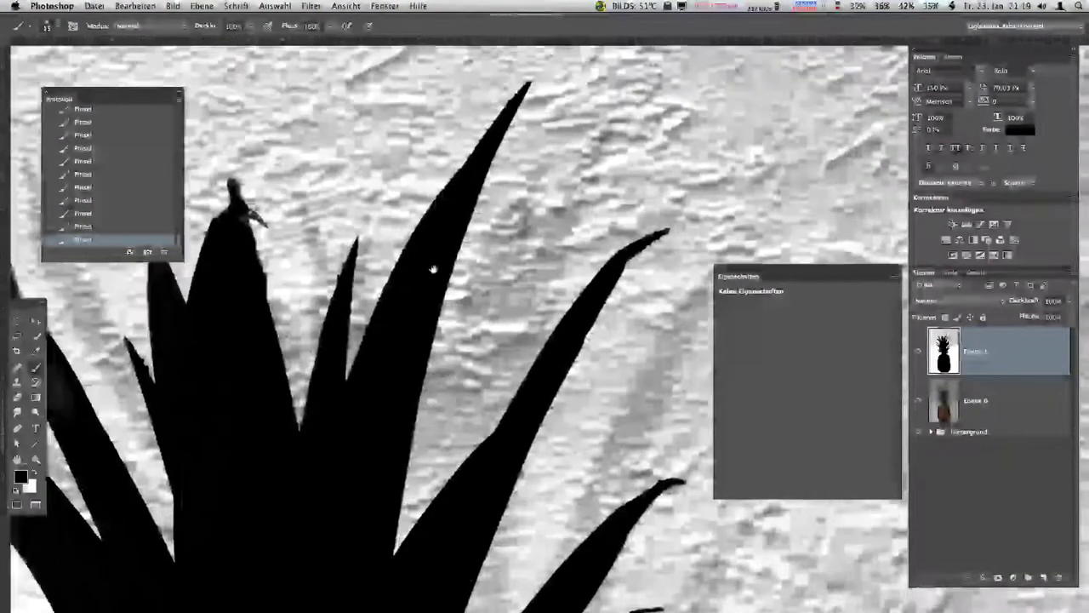
{"action": "scroll", "coordinate": [448, 253], "scroll_direction": "down", "scroll_amount": 3}
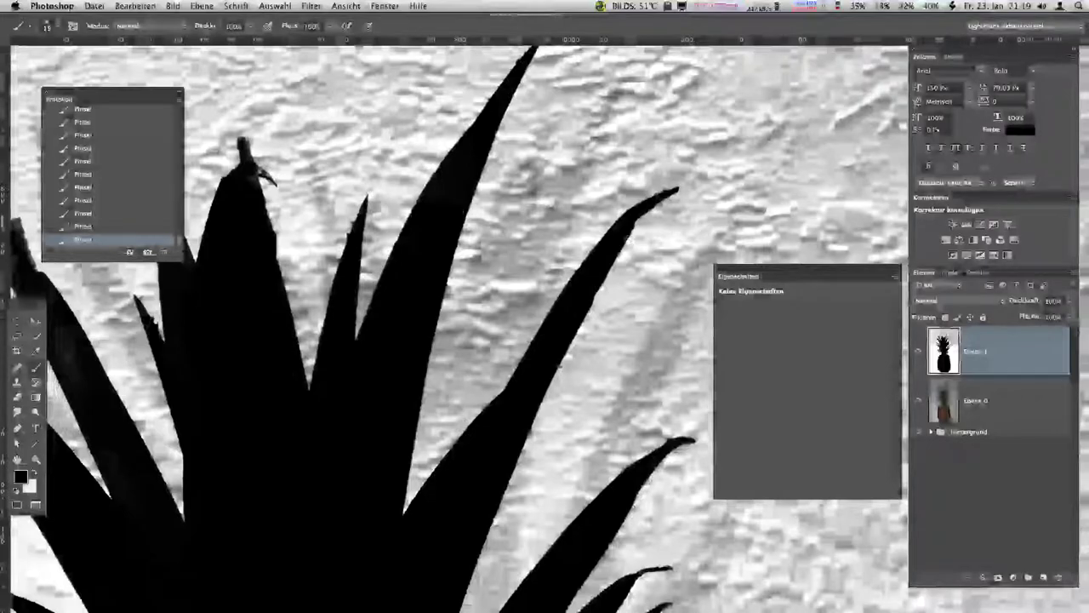
{"action": "scroll", "coordinate": [499, 319], "scroll_direction": "down", "scroll_amount": 2}
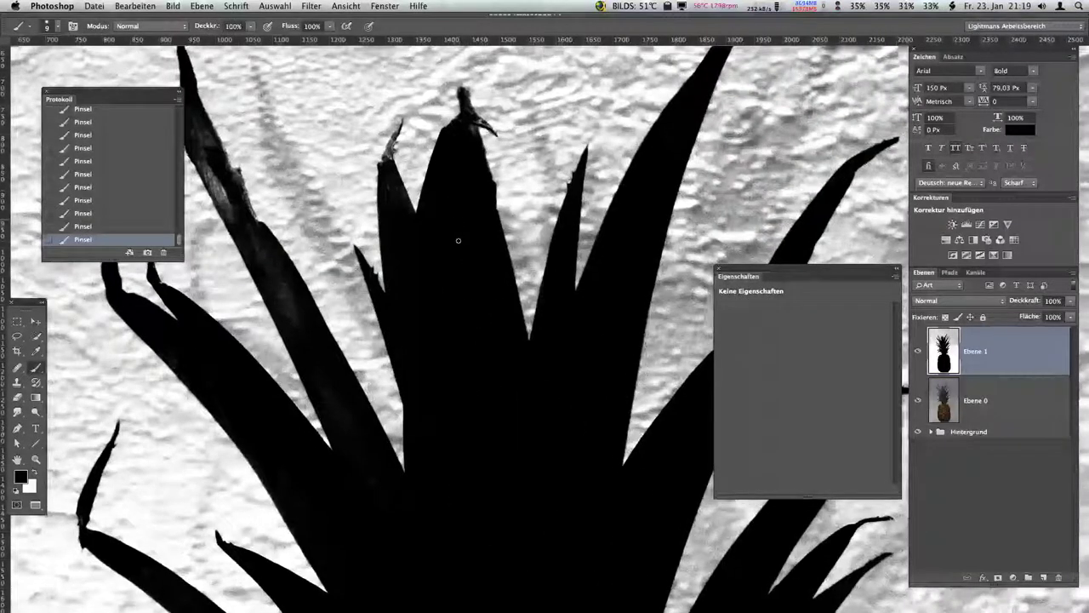
{"action": "key", "text": "z"}
{"action": "left_click_drag", "start_coordinate": [458, 240], "coordinate": [493, 329]}
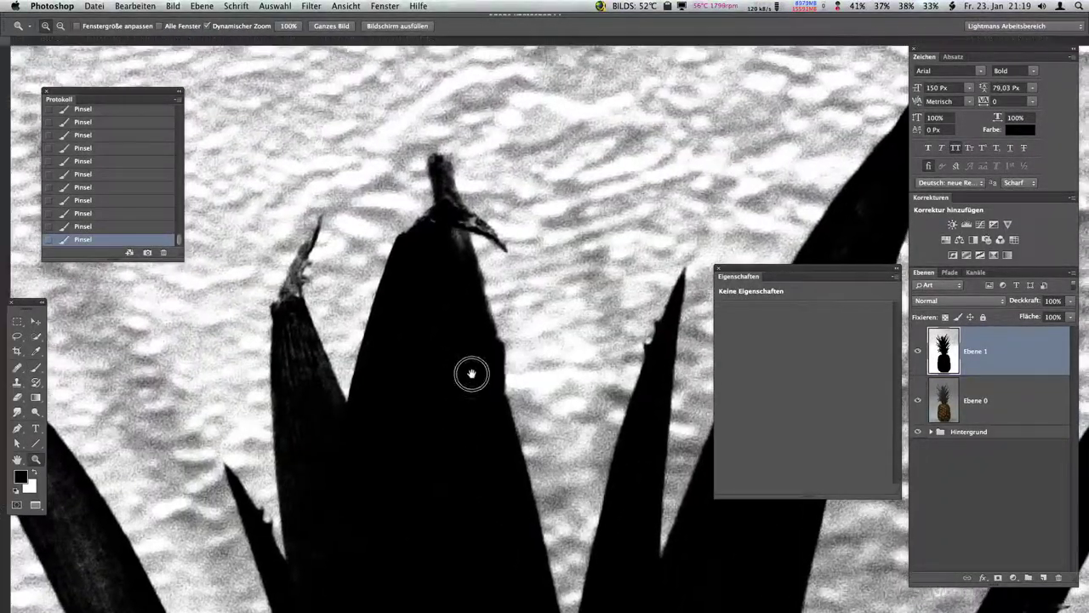
{"action": "key", "text": "super+r"}
{"action": "key", "text": "b"}
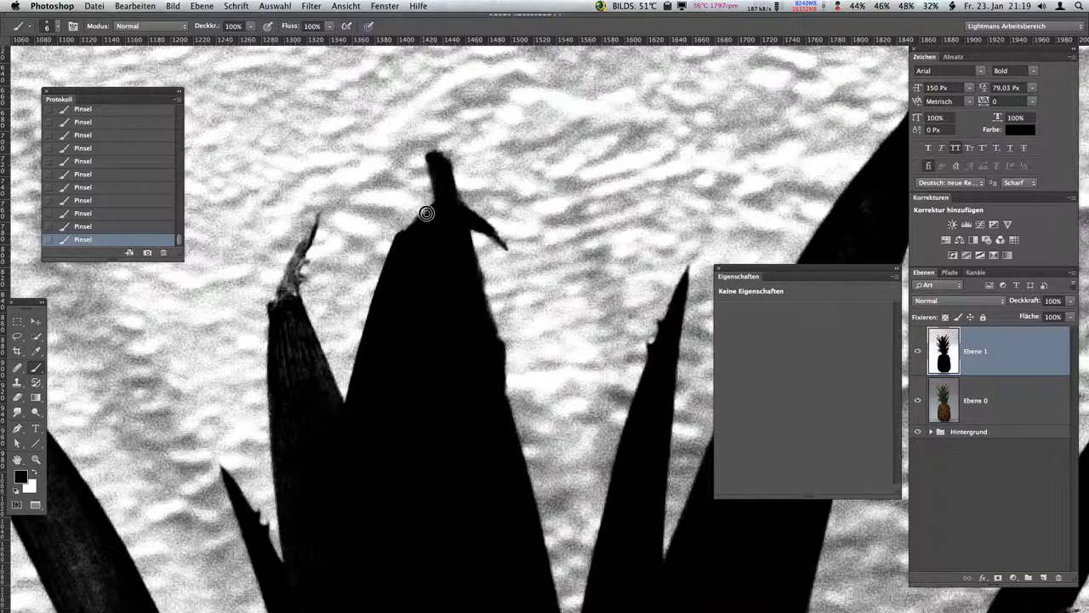
{"action": "left_click_drag", "start_coordinate": [389, 291], "coordinate": [498, 231]}
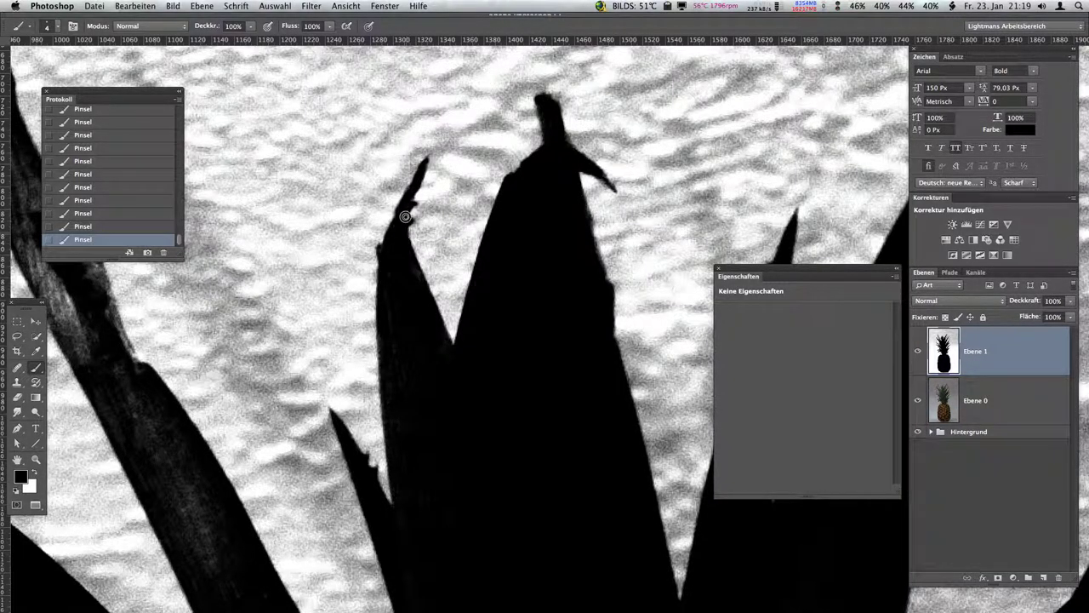
{"action": "scroll", "coordinate": [406, 258], "scroll_direction": "left", "scroll_amount": 10}
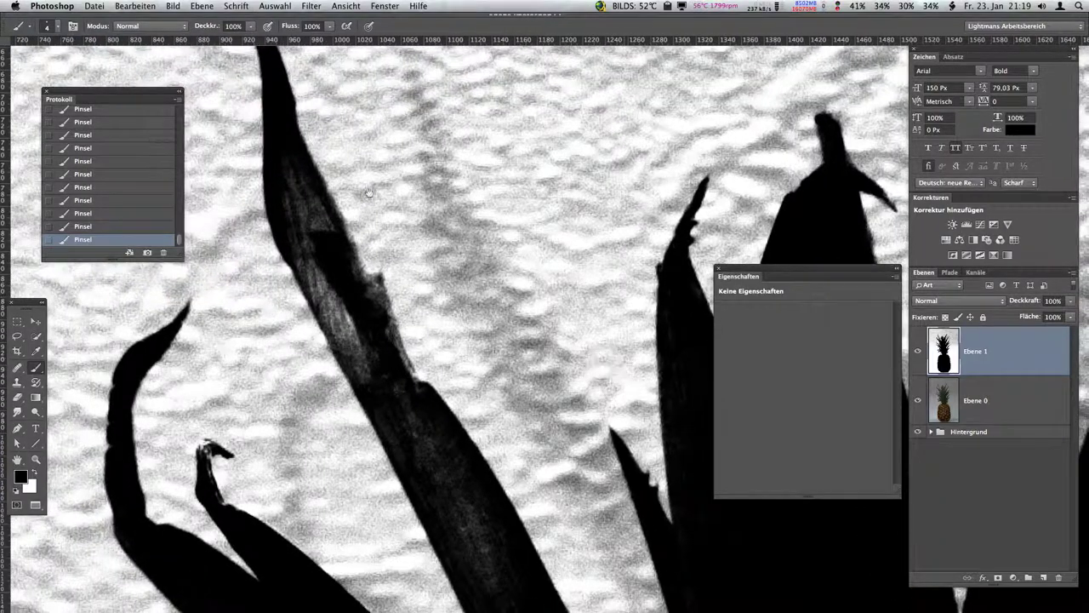
- Paint the grey areas and right edge of the crown-tip leaf solid black
{"action": "key", "text": "bracketleft"}
{"action": "mouse_move", "coordinate": [287, 158]}
{"action": "left_mouse_down"}
{"action": "mouse_move", "coordinate": [328, 287]}
{"action": "mouse_move", "coordinate": [309, 275]}
{"action": "mouse_move", "coordinate": [343, 312]}
{"action": "mouse_move", "coordinate": [308, 290]}
{"action": "mouse_move", "coordinate": [366, 384]}
{"action": "mouse_move", "coordinate": [352, 270]}
{"action": "left_mouse_up"}
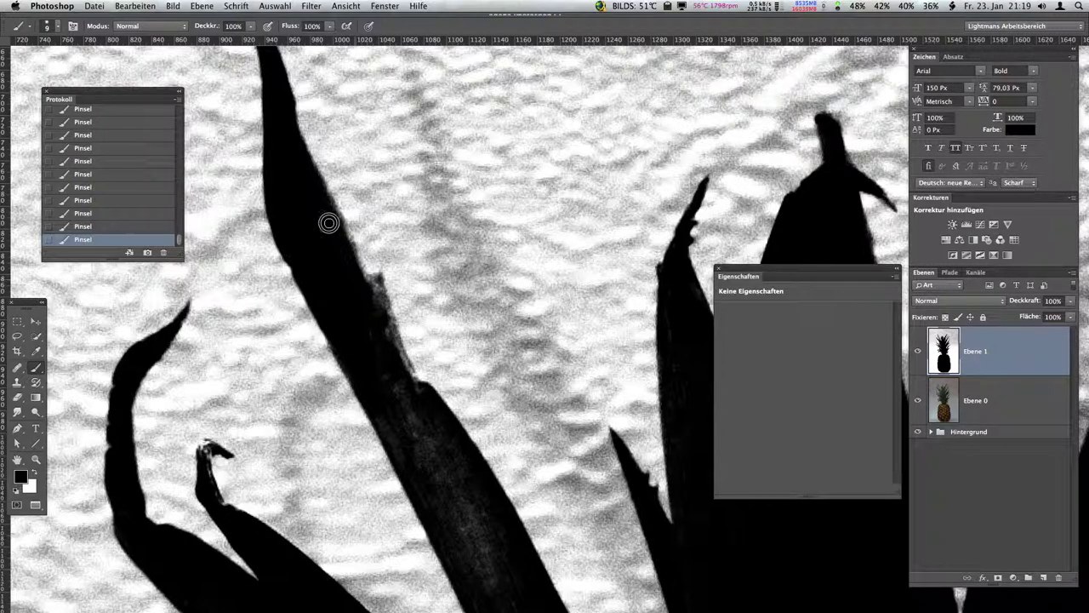
{"action": "left_click_drag", "start_coordinate": [328, 223], "coordinate": [407, 365]}
{"action": "left_click_drag", "start_coordinate": [407, 414], "coordinate": [445, 462]}
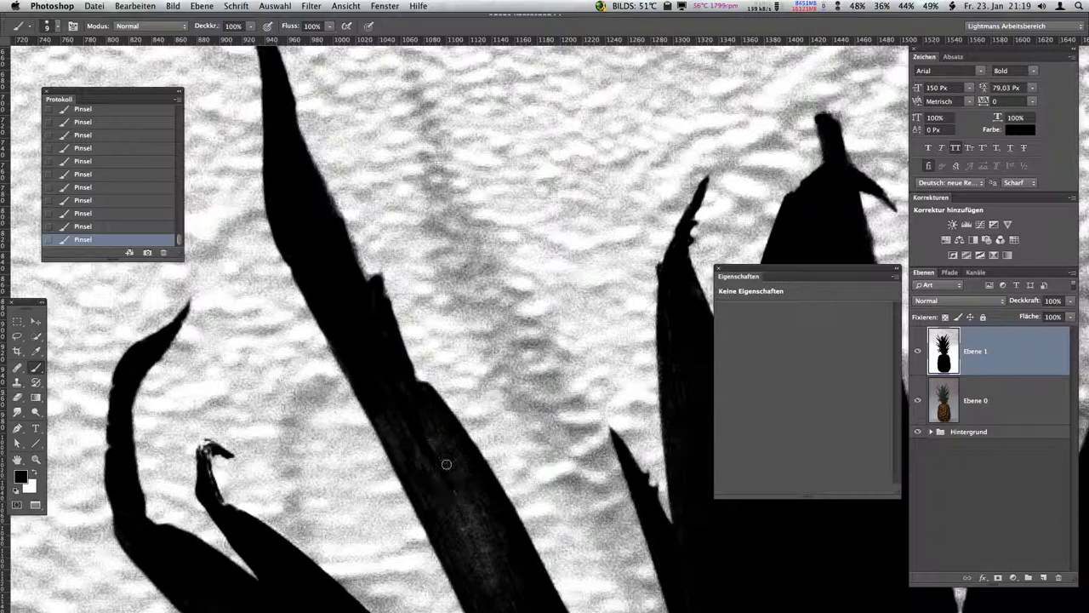
{"action": "scroll", "coordinate": [389, 292], "scroll_direction": "down", "scroll_amount": 3}
{"action": "scroll", "coordinate": [366, 288], "scroll_direction": "down", "scroll_amount": 2}
{"action": "key", "text": "bracketright"}
{"action": "mouse_move", "coordinate": [357, 295]}
{"action": "left_mouse_down"}
{"action": "mouse_move", "coordinate": [451, 438]}
{"action": "mouse_move", "coordinate": [401, 304]}
{"action": "mouse_move", "coordinate": [340, 270]}
{"action": "left_mouse_up"}
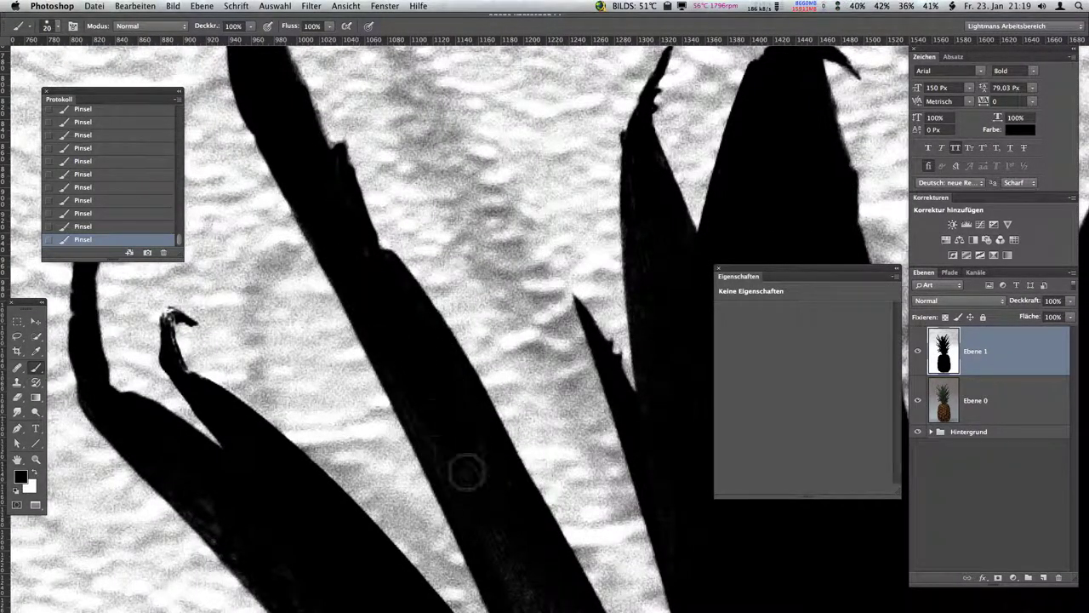
- Turn the faint grey texture on the next crown leaf black
{"action": "scroll", "coordinate": [394, 437], "scroll_direction": "left", "scroll_amount": 10}
{"action": "scroll", "coordinate": [394, 437], "scroll_direction": "down", "scroll_amount": 3}
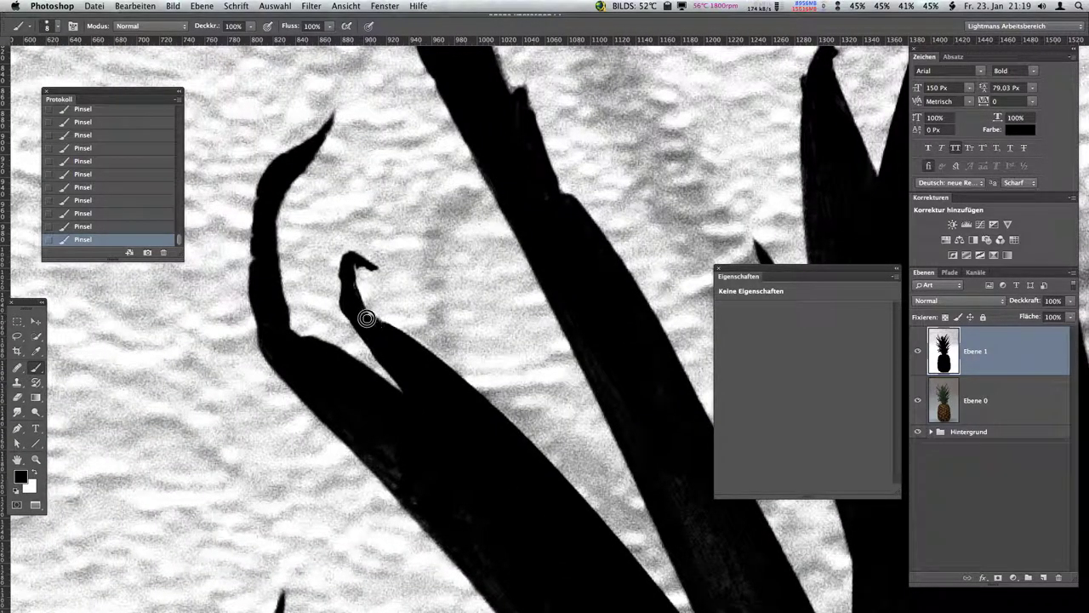
{"action": "scroll", "coordinate": [349, 264], "scroll_direction": "down", "scroll_amount": 5}
{"action": "scroll", "coordinate": [349, 265], "scroll_direction": "right", "scroll_amount": 3}
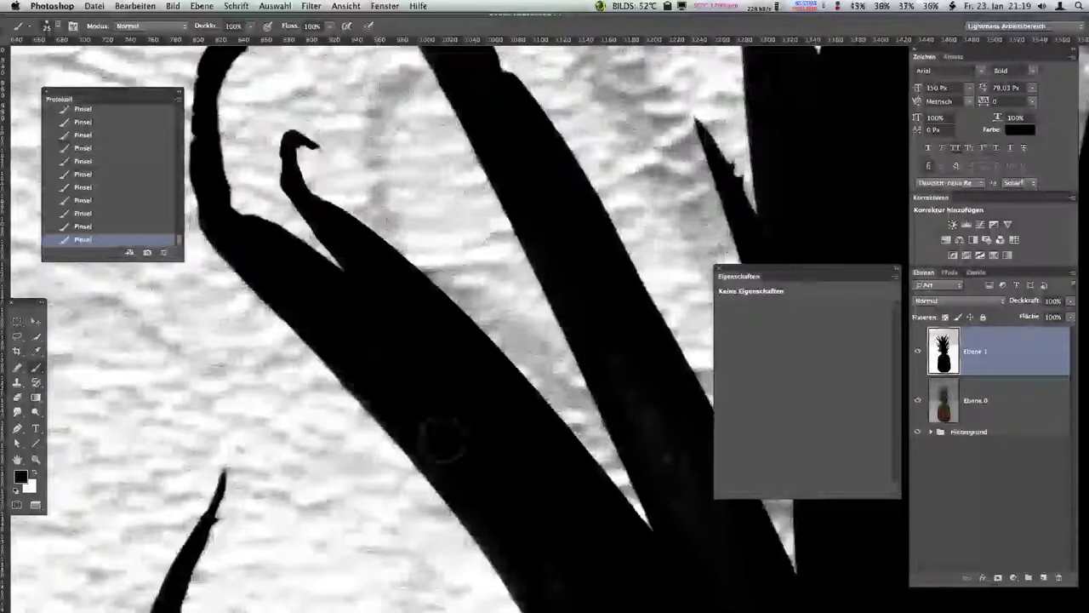
{"action": "scroll", "coordinate": [372, 333], "scroll_direction": "right", "scroll_amount": 5}
{"action": "scroll", "coordinate": [492, 300], "scroll_direction": "down", "scroll_amount": 3}
{"action": "left_click_drag", "start_coordinate": [492, 300], "coordinate": [489, 360]}
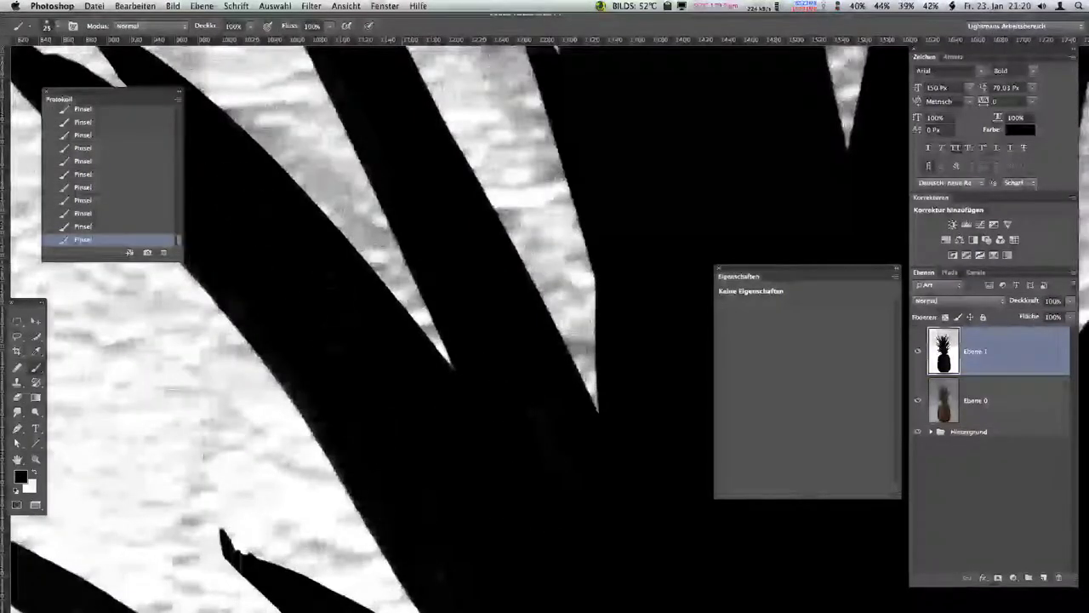
{"action": "scroll", "coordinate": [363, 382], "scroll_direction": "down", "scroll_amount": 3}
{"action": "scroll", "coordinate": [360, 400], "scroll_direction": "down", "scroll_amount": 3}
{"action": "scroll", "coordinate": [324, 374], "scroll_direction": "down", "scroll_amount": 3}
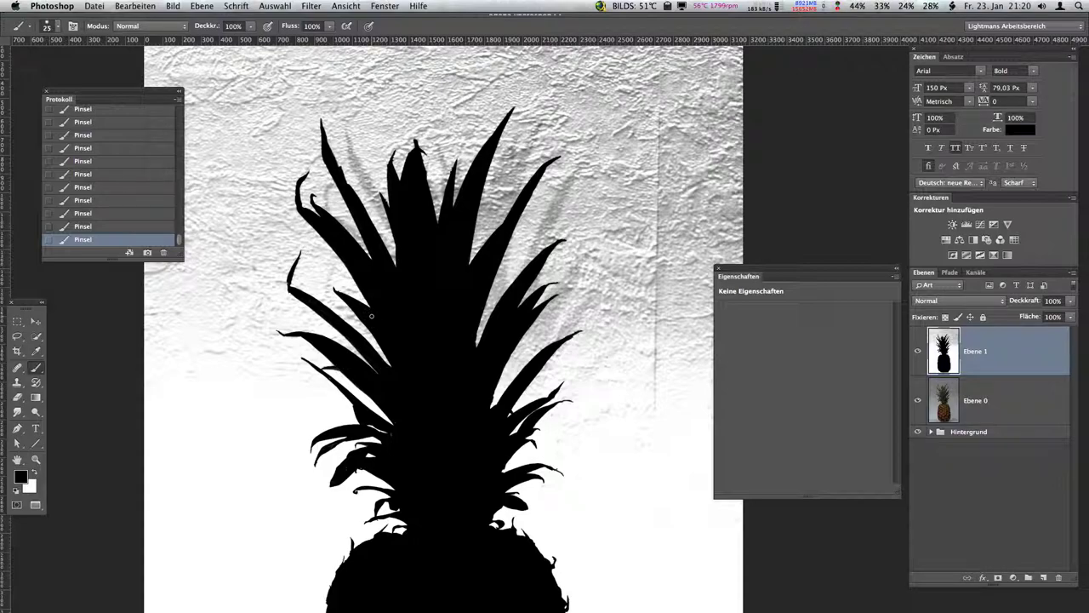
- Show the Info panel from the Window menu and float it as its own panel
{"action": "scroll", "coordinate": [371, 315], "scroll_direction": "down", "scroll_amount": 3}
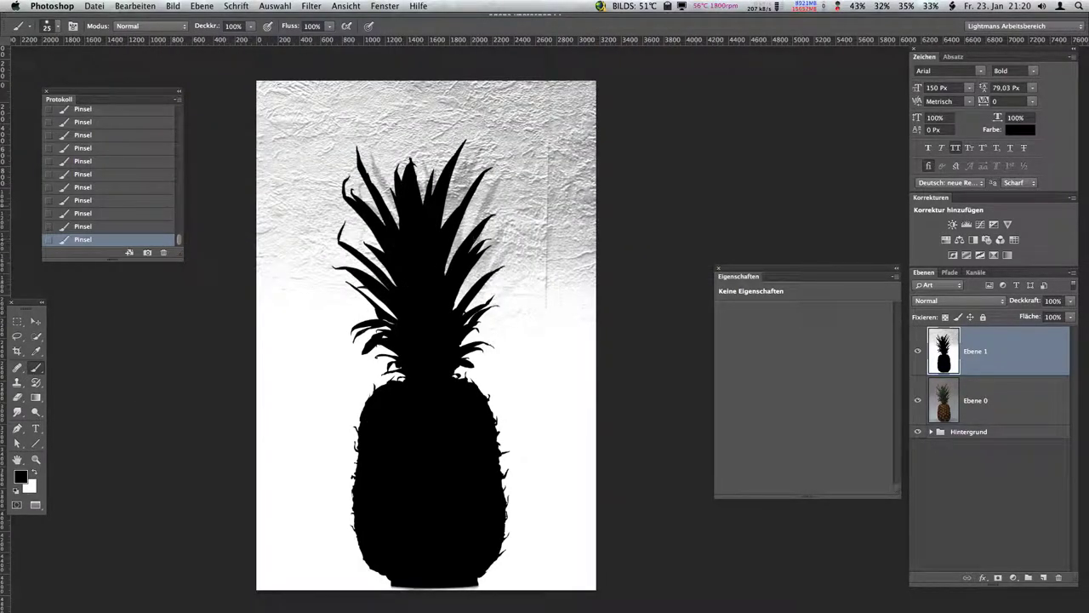
{"action": "left_click", "coordinate": [385, 6]}
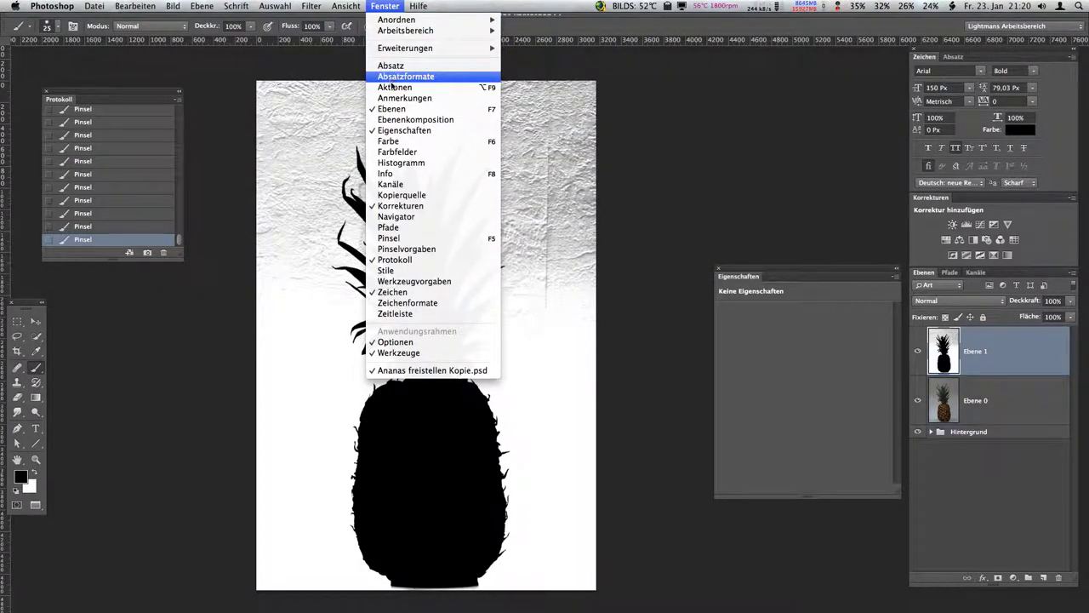
{"action": "left_click", "coordinate": [390, 184]}
{"action": "left_click", "coordinate": [384, 6]}
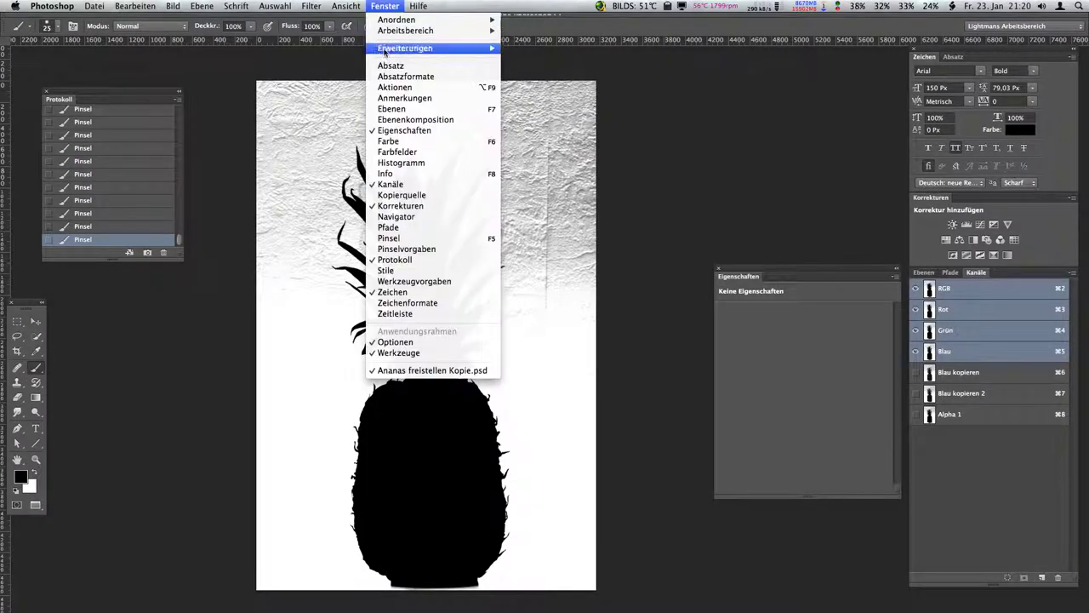
{"action": "left_click", "coordinate": [400, 172]}
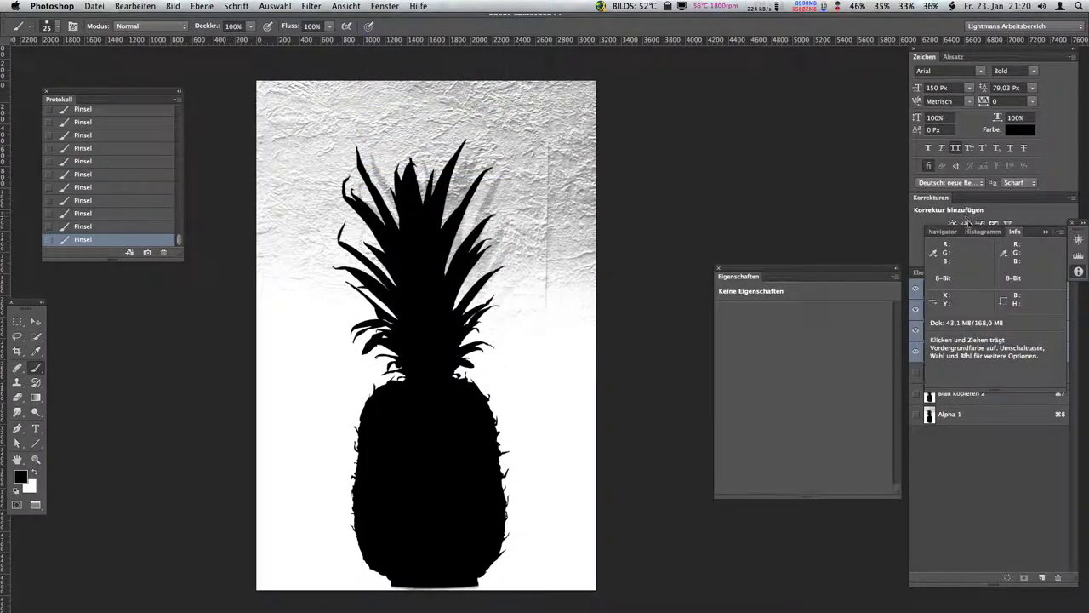
{"action": "left_click_drag", "start_coordinate": [1016, 232], "coordinate": [703, 72]}
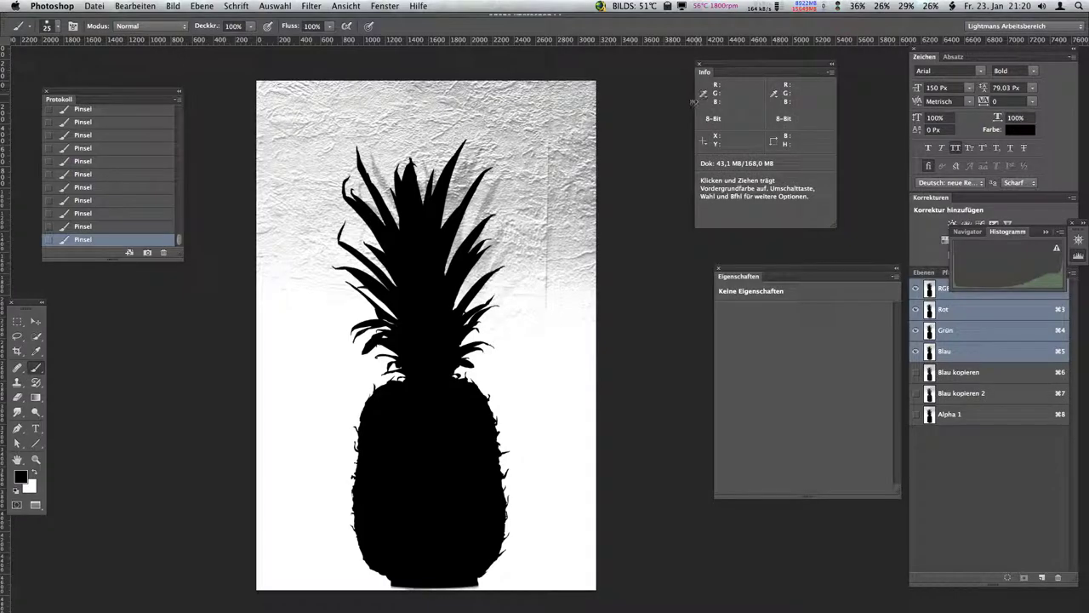
- Select the Eyedropper and return to the Ebenen layers list
{"action": "key", "text": "i"}
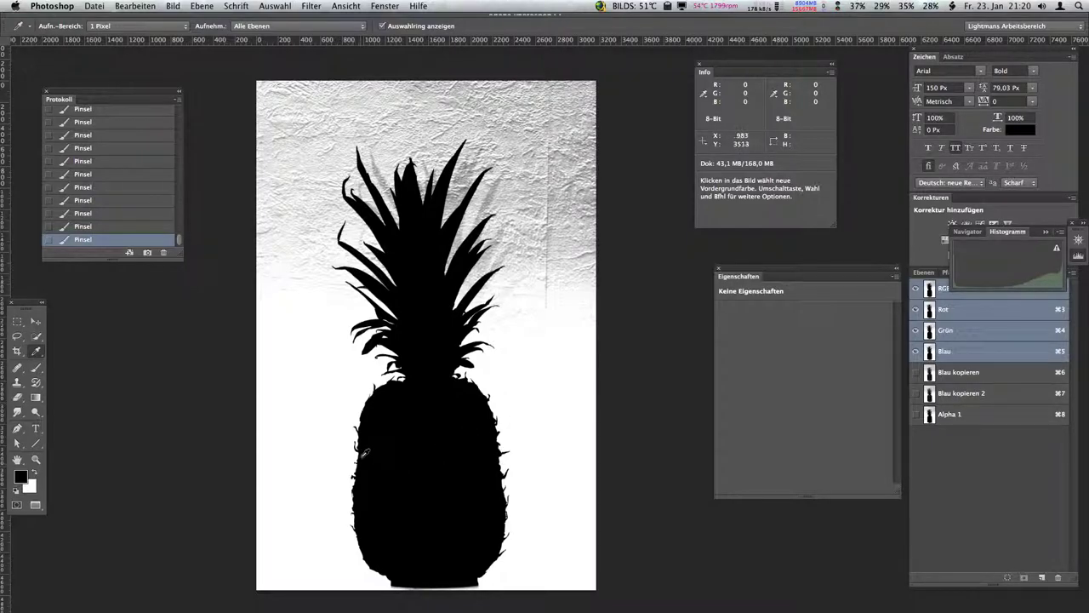
{"action": "scroll", "coordinate": [384, 450], "scroll_direction": "down", "scroll_amount": 2}
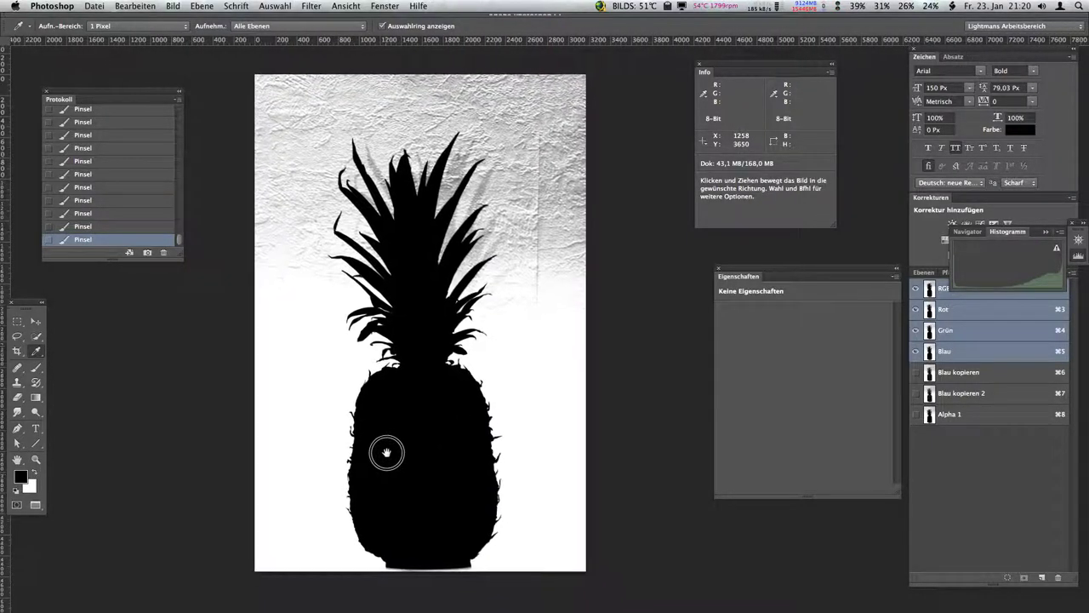
{"action": "left_click", "coordinate": [923, 272]}
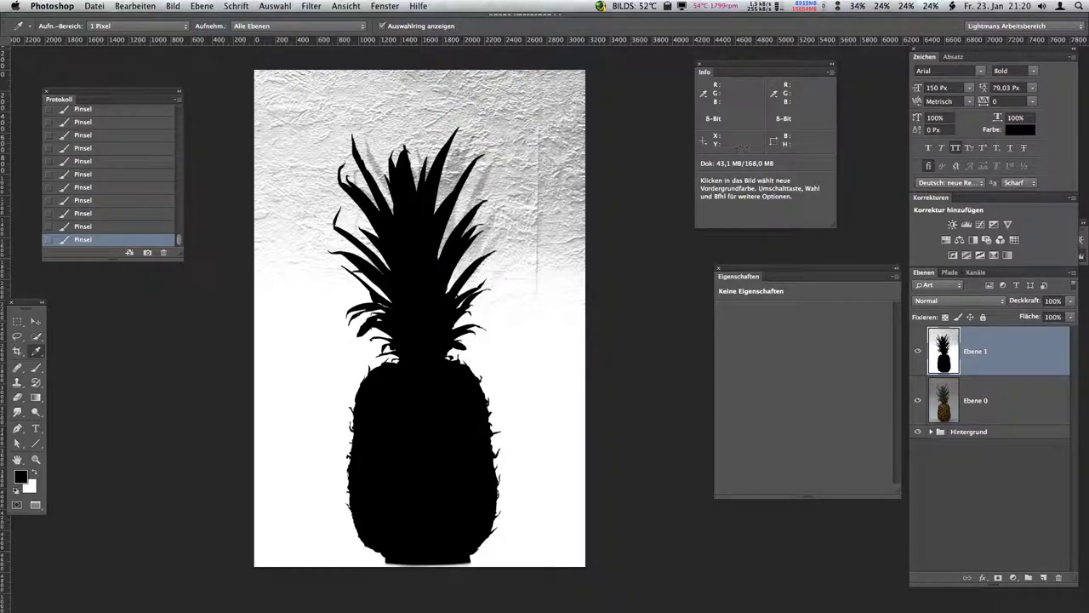
- Use Farbbereich to select Tiefen with Toleranz 56 and Bereich 32, Umkehren left off
{"action": "left_click", "coordinate": [290, 6]}
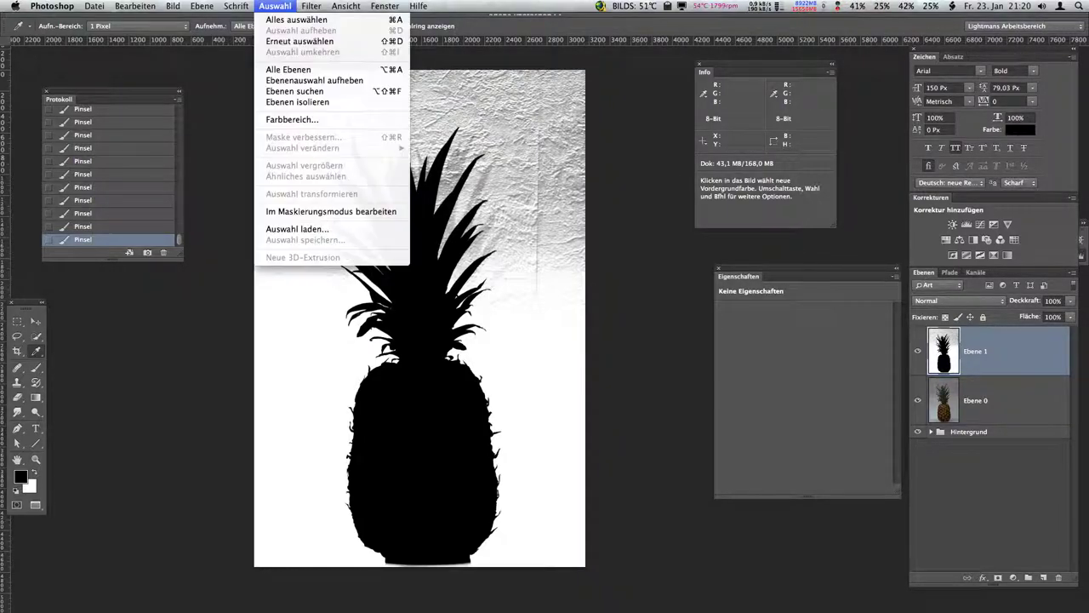
{"action": "left_click", "coordinate": [281, 119]}
{"action": "left_click_drag", "start_coordinate": [265, 70], "coordinate": [232, 59]}
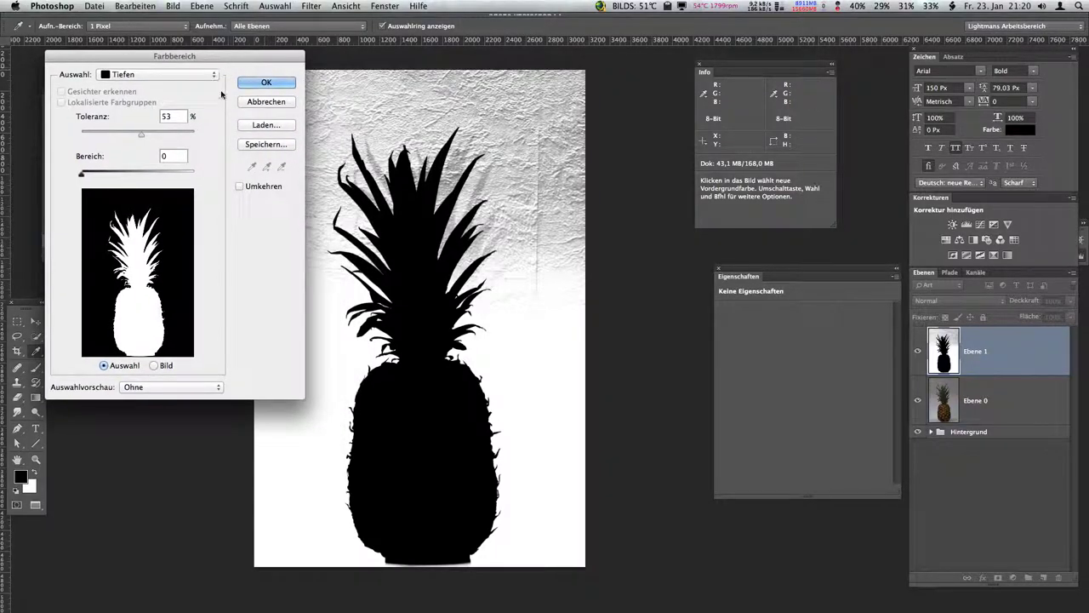
{"action": "mouse_move", "coordinate": [141, 135]}
{"action": "left_mouse_down"}
{"action": "mouse_move", "coordinate": [118, 136]}
{"action": "mouse_move", "coordinate": [139, 136]}
{"action": "left_mouse_up"}
{"action": "left_click", "coordinate": [133, 136]}
{"action": "left_click", "coordinate": [123, 75]}
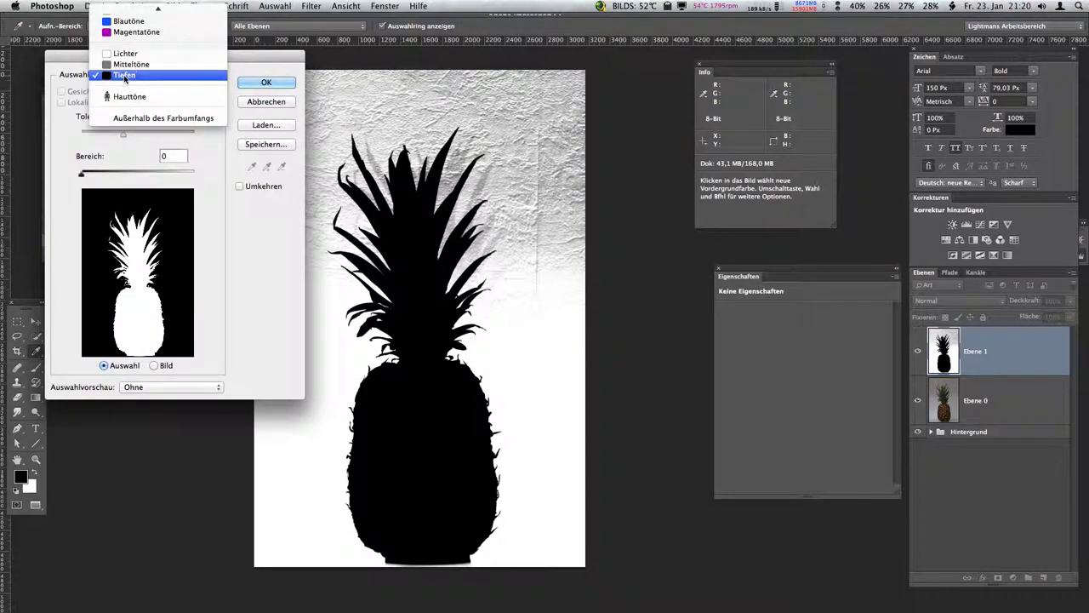
{"action": "mouse_move", "coordinate": [124, 135]}
{"action": "left_mouse_down"}
{"action": "mouse_move", "coordinate": [175, 137]}
{"action": "mouse_move", "coordinate": [114, 138]}
{"action": "mouse_move", "coordinate": [199, 138]}
{"action": "mouse_move", "coordinate": [102, 134]}
{"action": "mouse_move", "coordinate": [153, 139]}
{"action": "mouse_move", "coordinate": [104, 134]}
{"action": "mouse_move", "coordinate": [141, 145]}
{"action": "left_mouse_up"}
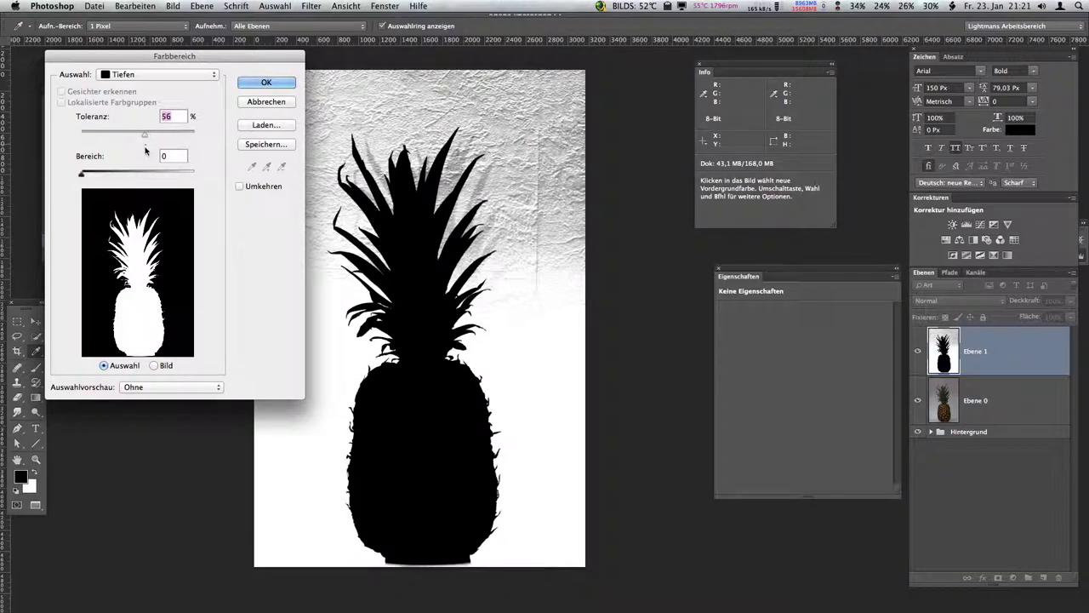
{"action": "mouse_move", "coordinate": [83, 177]}
{"action": "left_mouse_down"}
{"action": "mouse_move", "coordinate": [136, 167]}
{"action": "mouse_move", "coordinate": [89, 173]}
{"action": "left_mouse_up"}
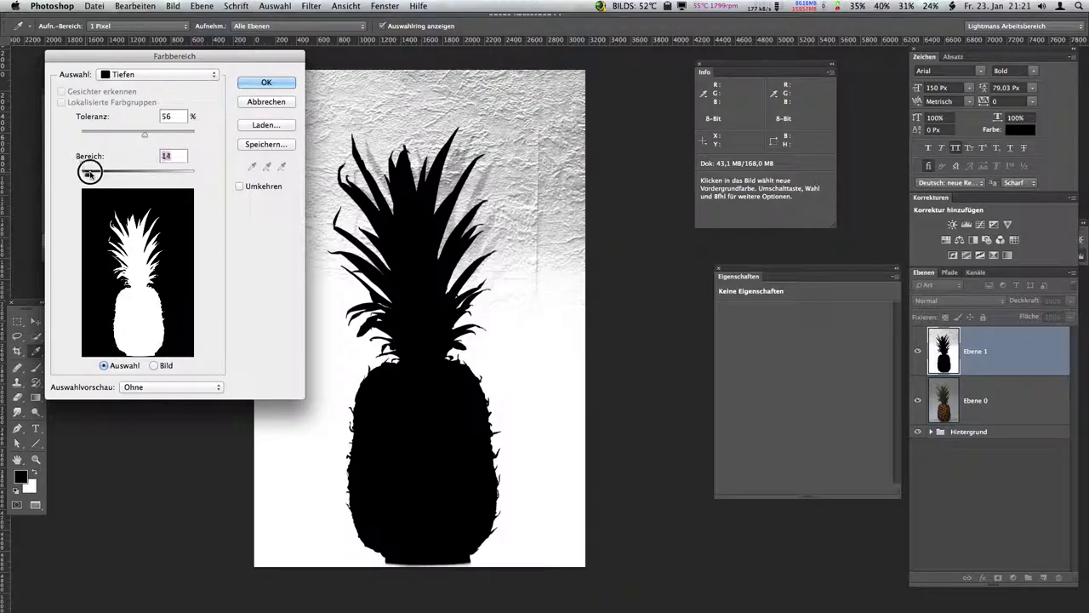
{"action": "left_click", "coordinate": [241, 186]}
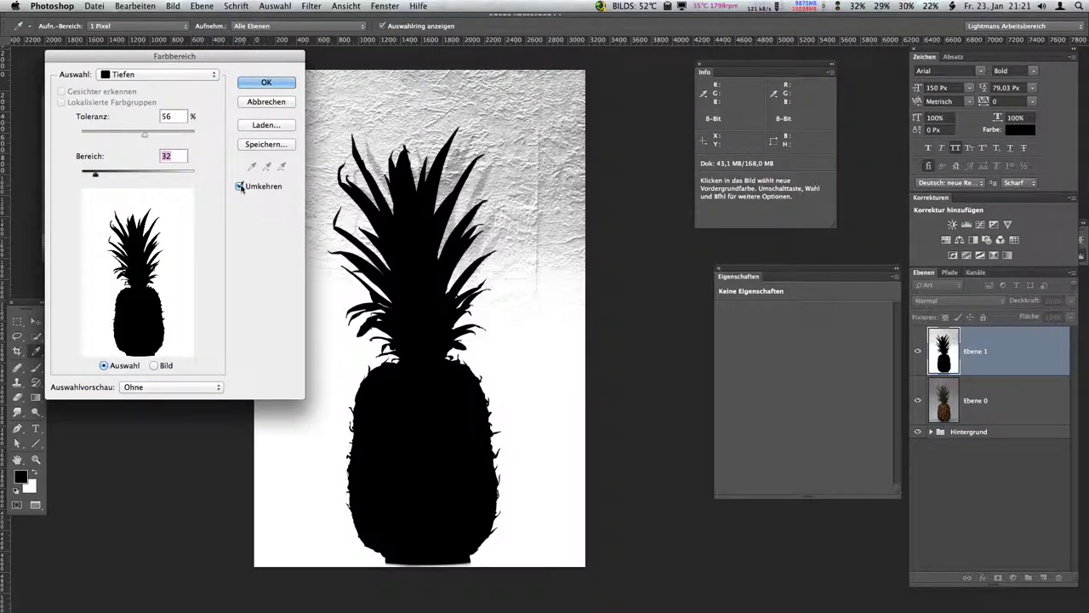
{"action": "left_click", "coordinate": [241, 187]}
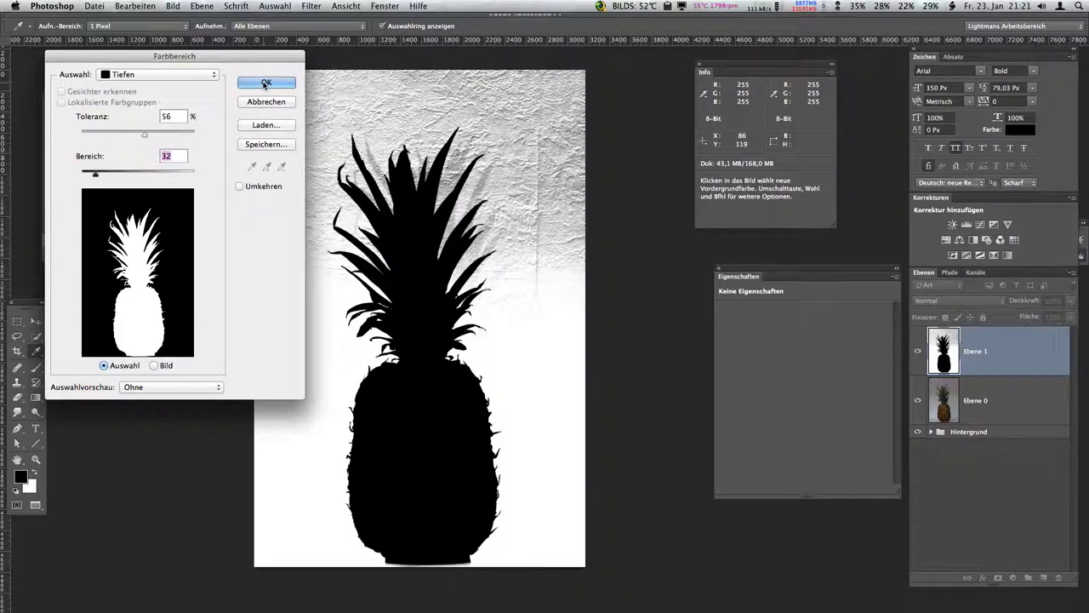
{"action": "left_click", "coordinate": [265, 83]}
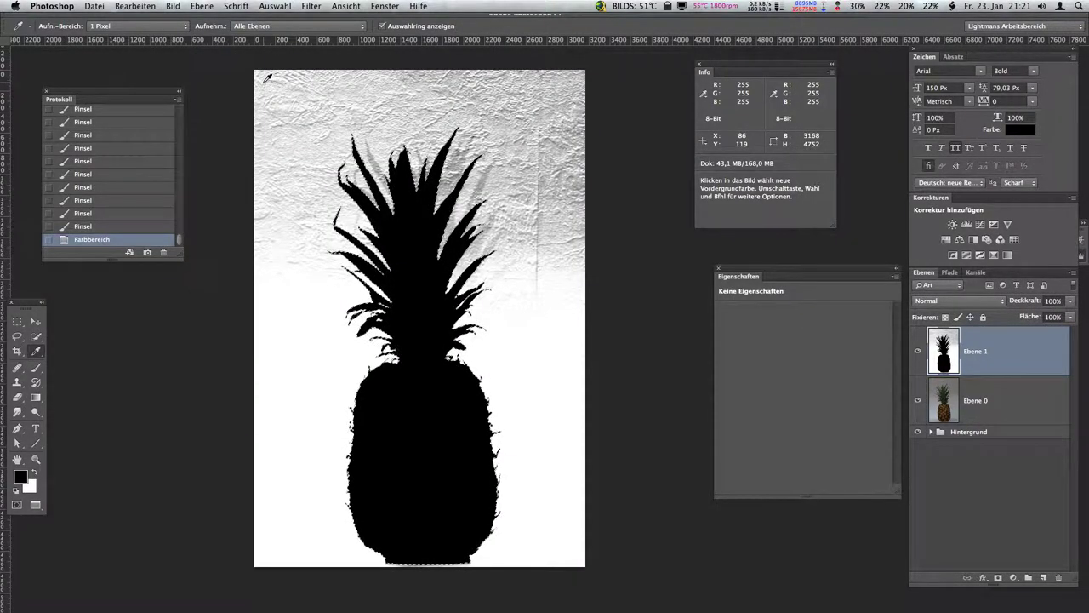
- Open Kante verbessern from the Auswahl menu and zoom in on the pineapple leaf tips
{"action": "scroll", "coordinate": [515, 305], "scroll_direction": "up", "scroll_amount": 1}
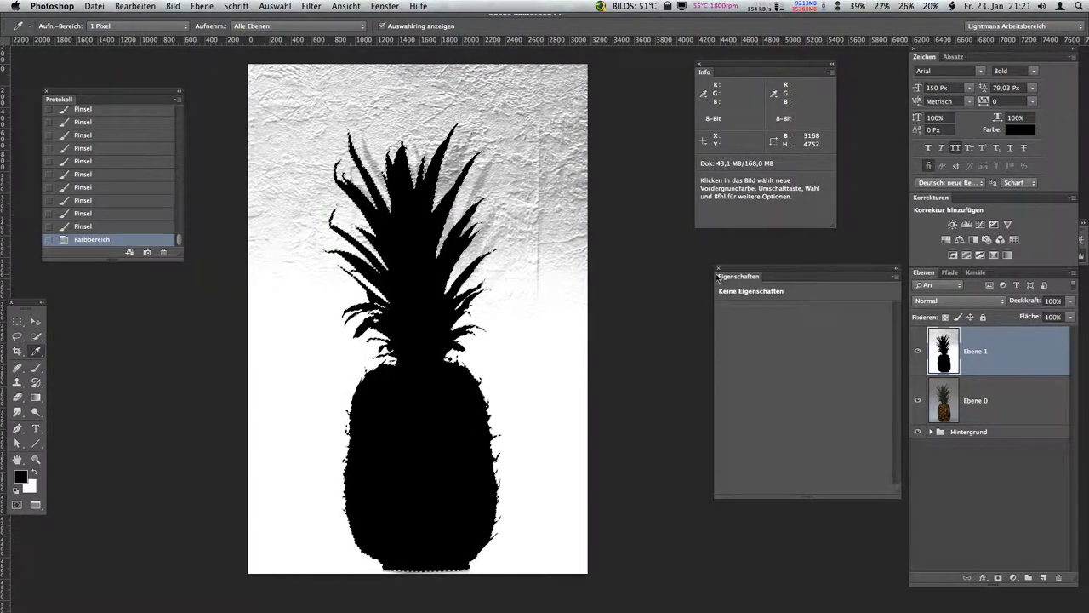
{"action": "left_click", "coordinate": [270, 6]}
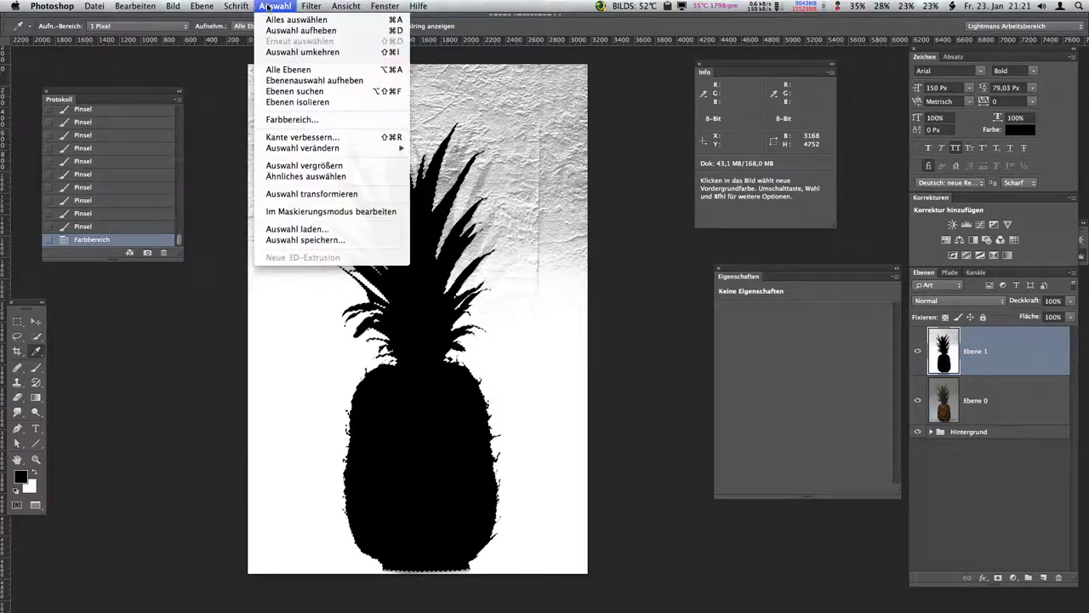
{"action": "left_click", "coordinate": [288, 138]}
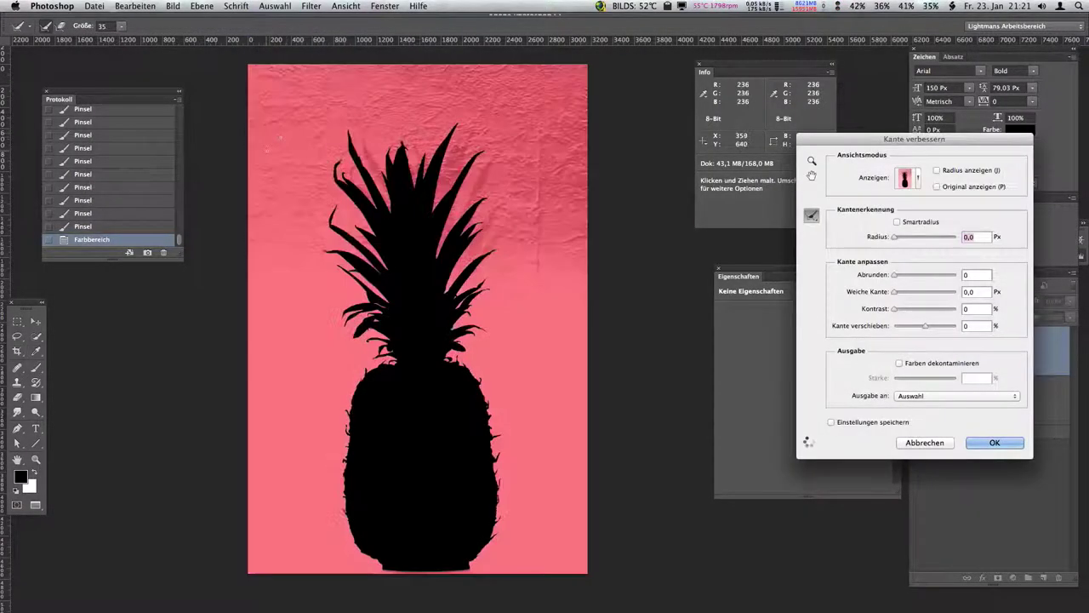
{"action": "scroll", "coordinate": [361, 148], "scroll_direction": "up", "scroll_amount": 2}
{"action": "scroll", "coordinate": [361, 148], "scroll_direction": "up", "scroll_amount": 3}
{"action": "scroll", "coordinate": [360, 148], "scroll_direction": "up", "scroll_amount": 3}
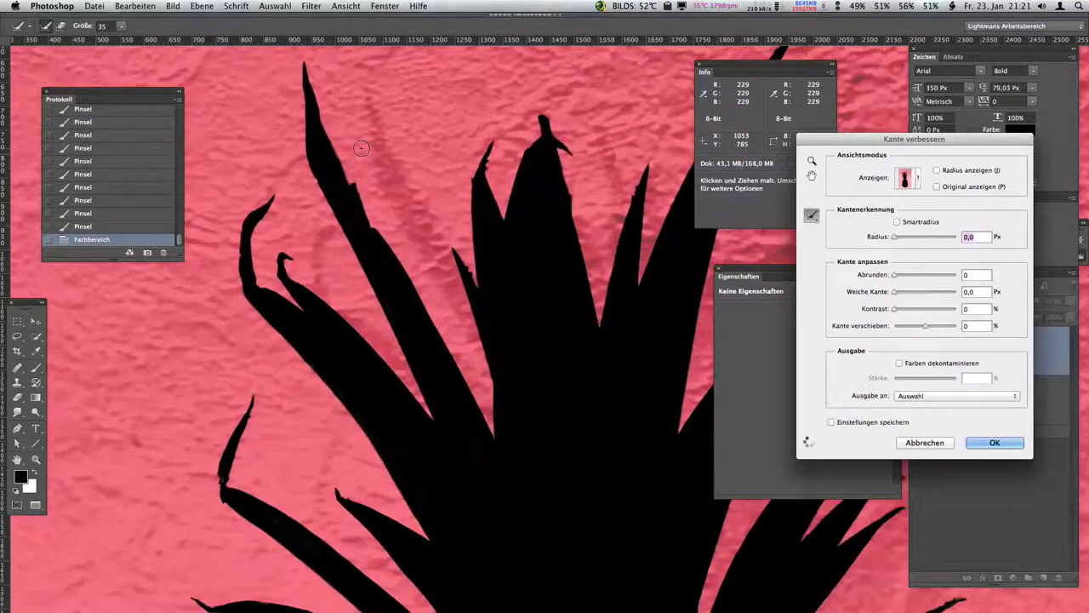
{"action": "scroll", "coordinate": [361, 148], "scroll_direction": "up", "scroll_amount": 1}
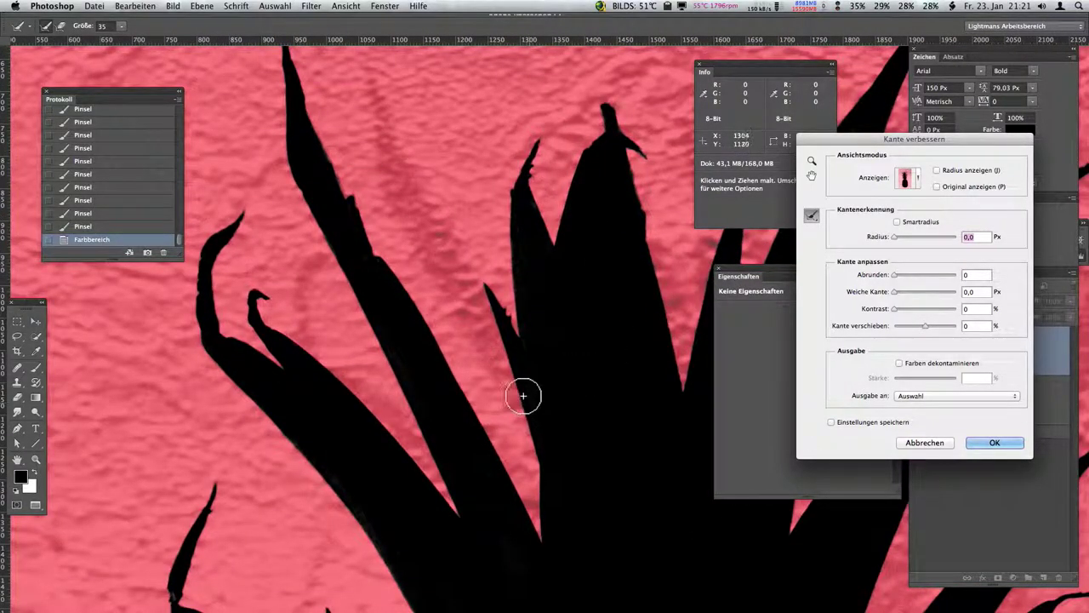
{"action": "scroll", "coordinate": [462, 316], "scroll_direction": "up", "scroll_amount": 2}
{"action": "scroll", "coordinate": [455, 329], "scroll_direction": "up", "scroll_amount": 2}
{"action": "mouse_move", "coordinate": [455, 328]}
{"action": "left_mouse_down"}
{"action": "mouse_move", "coordinate": [359, 559]}
{"action": "mouse_move", "coordinate": [343, 205]}
{"action": "mouse_move", "coordinate": [382, 275]}
{"action": "mouse_move", "coordinate": [499, 258]}
{"action": "mouse_move", "coordinate": [406, 258]}
{"action": "mouse_move", "coordinate": [630, 272]}
{"action": "mouse_move", "coordinate": [577, 301]}
{"action": "mouse_move", "coordinate": [503, 255]}
{"action": "mouse_move", "coordinate": [474, 403]}
{"action": "mouse_move", "coordinate": [556, 409]}
{"action": "mouse_move", "coordinate": [479, 383]}
{"action": "mouse_move", "coordinate": [428, 418]}
{"action": "mouse_move", "coordinate": [440, 396]}
{"action": "mouse_move", "coordinate": [468, 408]}
{"action": "mouse_move", "coordinate": [482, 384]}
{"action": "mouse_move", "coordinate": [454, 388]}
{"action": "mouse_move", "coordinate": [456, 429]}
{"action": "mouse_move", "coordinate": [438, 409]}
{"action": "mouse_move", "coordinate": [445, 389]}
{"action": "left_mouse_up"}
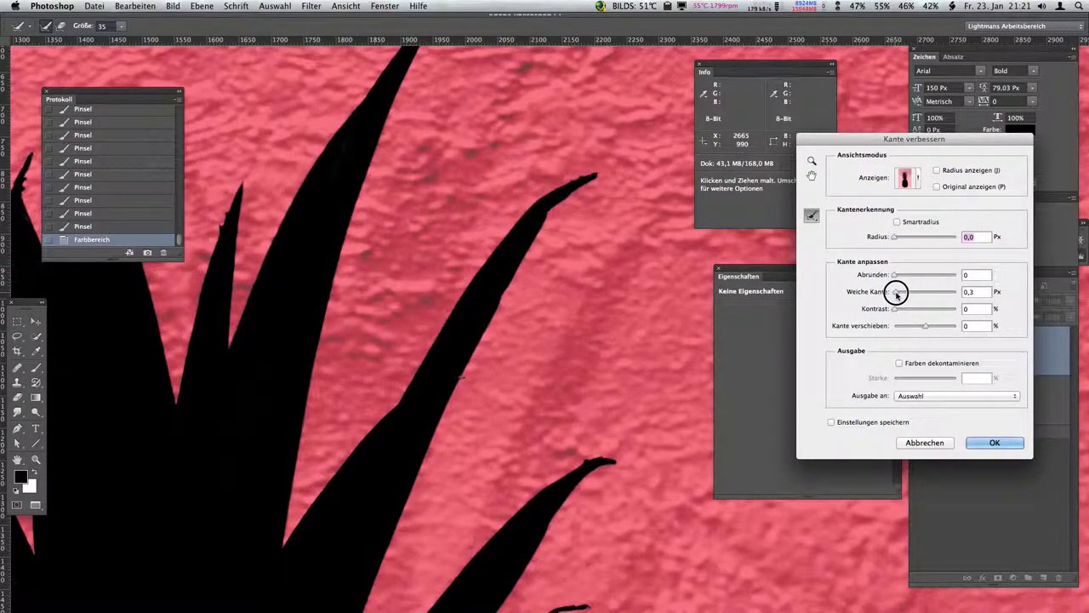
- Set Weiche Kante to 0,5 px and apply the refined edge as a selection
{"action": "left_click_drag", "start_coordinate": [895, 292], "coordinate": [899, 292]}
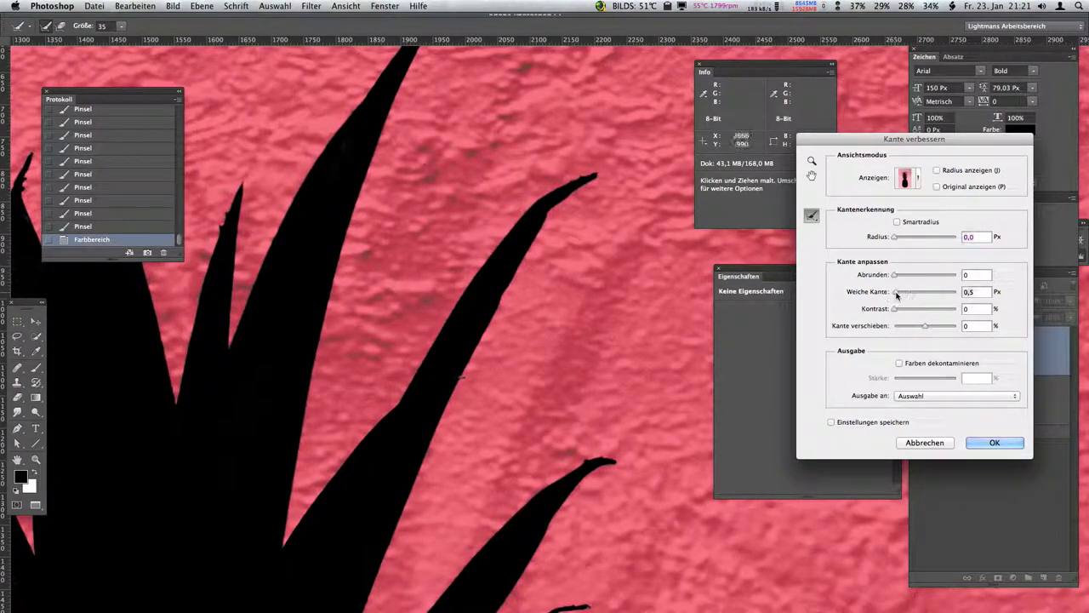
{"action": "left_click", "coordinate": [988, 442]}
{"action": "scroll", "coordinate": [500, 338], "scroll_direction": "down", "scroll_amount": 2}
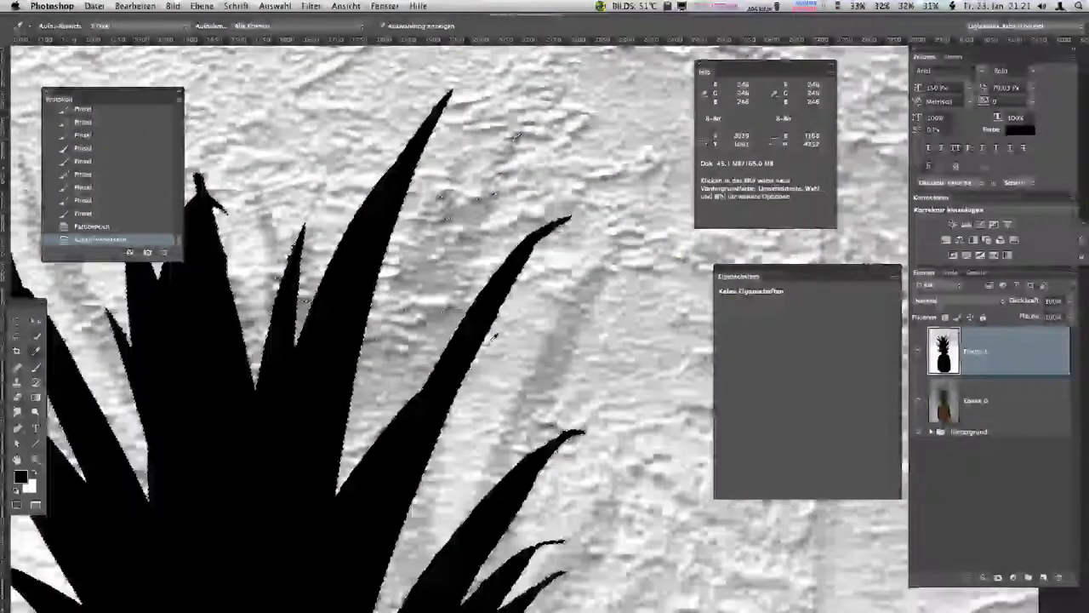
- With the Lasso, Alt-subtract the stray dots above the crown leaves from the selection
{"action": "scroll", "coordinate": [494, 338], "scroll_direction": "down", "scroll_amount": 1}
{"action": "scroll", "coordinate": [492, 338], "scroll_direction": "up", "scroll_amount": 1}
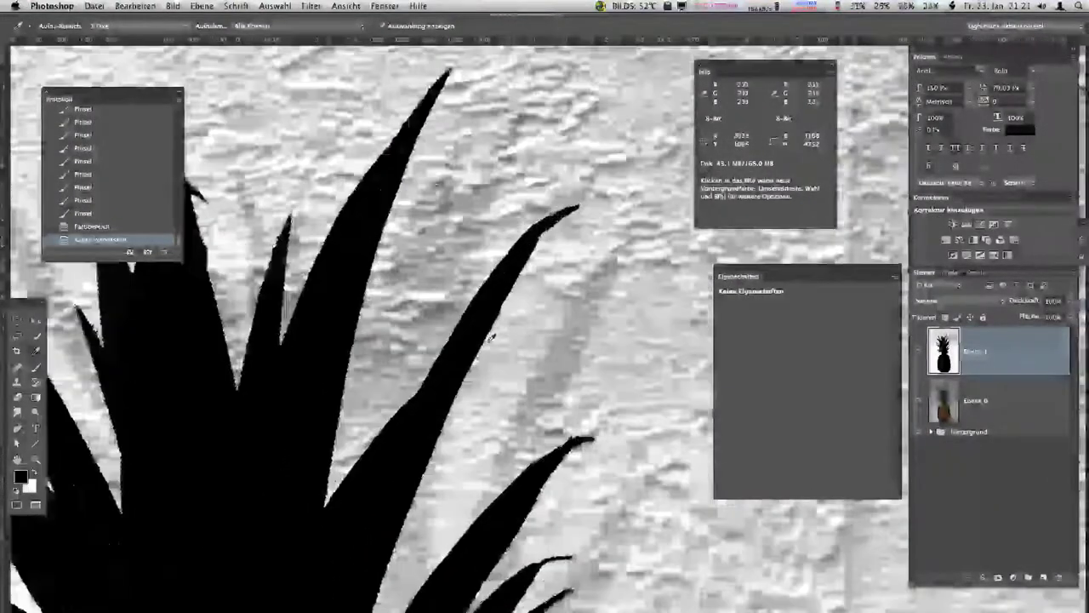
{"action": "scroll", "coordinate": [491, 337], "scroll_direction": "up", "scroll_amount": 1}
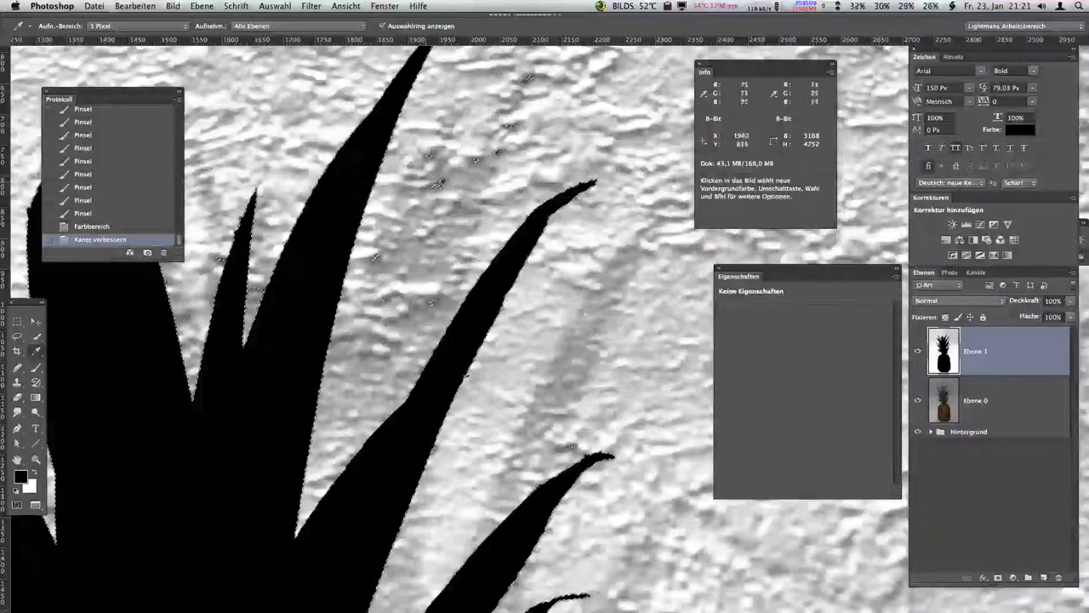
{"action": "scroll", "coordinate": [440, 182], "scroll_direction": "down", "scroll_amount": 1}
{"action": "scroll", "coordinate": [437, 231], "scroll_direction": "up", "scroll_amount": 1}
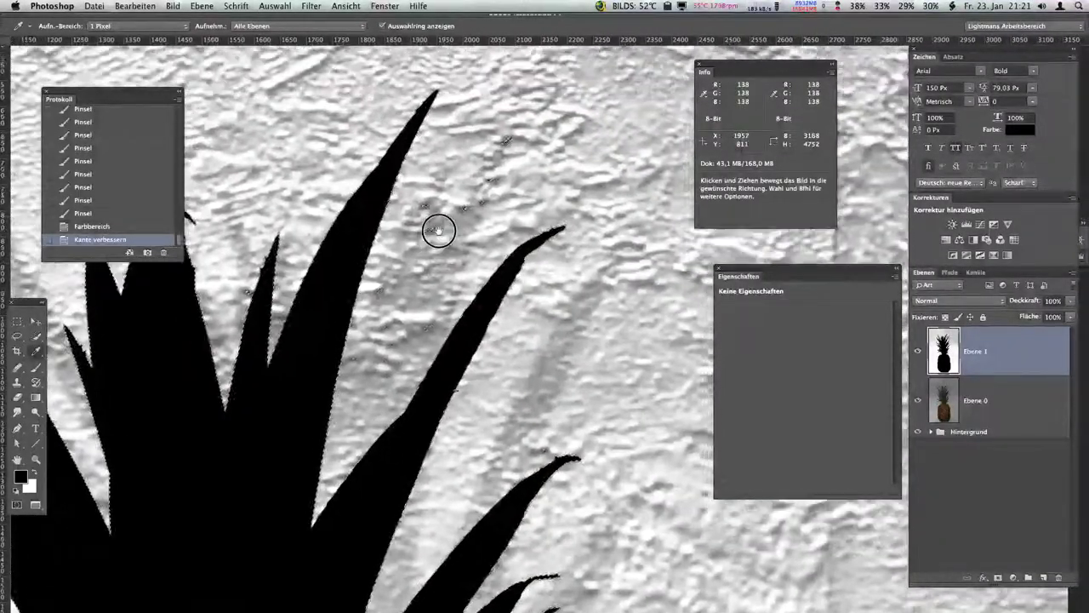
{"action": "key", "text": "l"}
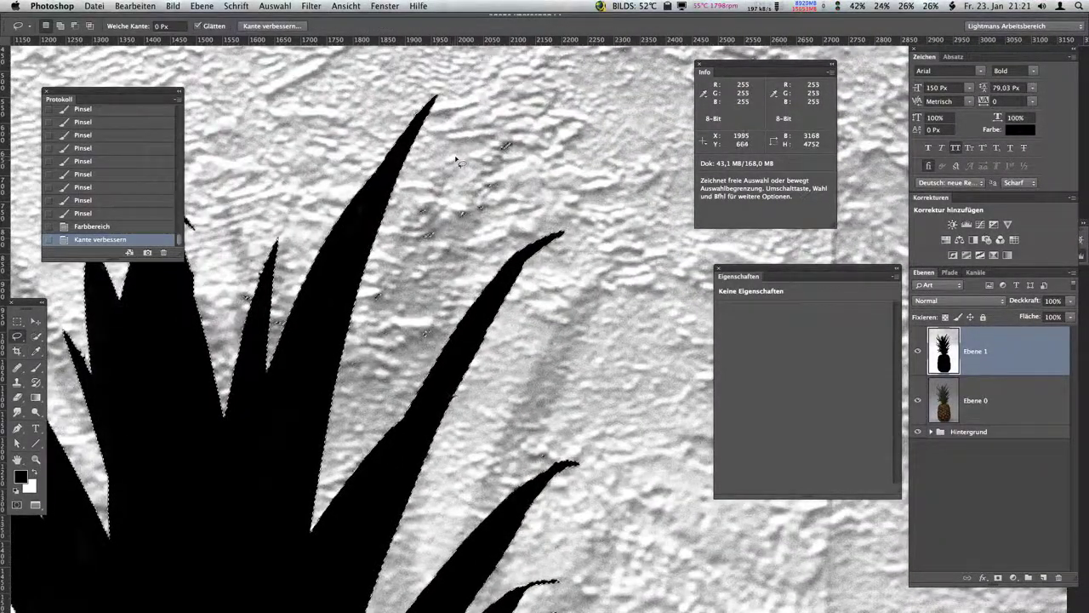
{"action": "key", "text": "alt"}
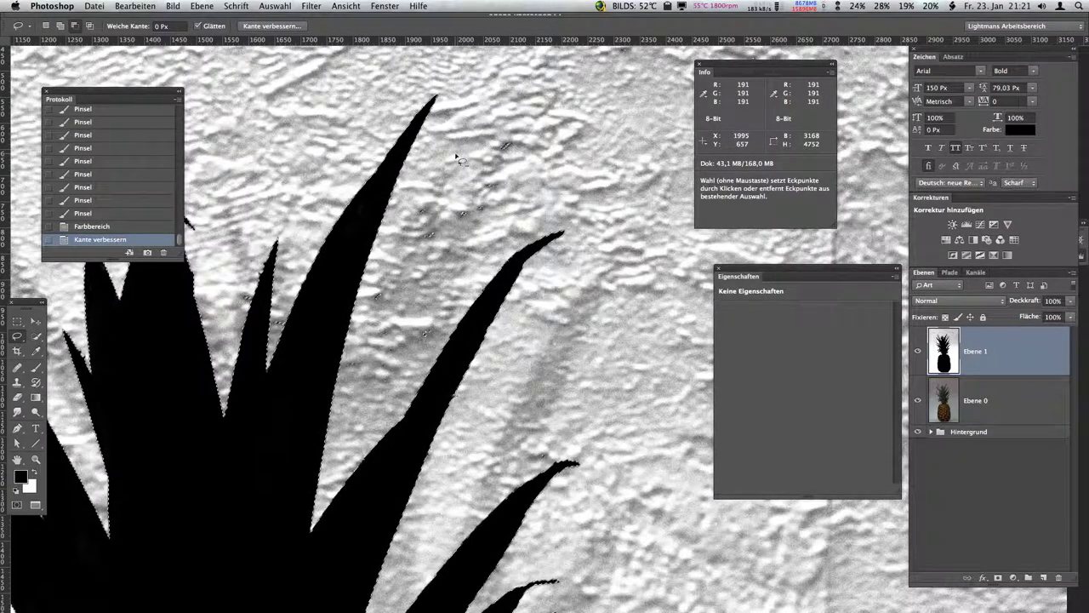
{"action": "key", "text": "alt"}
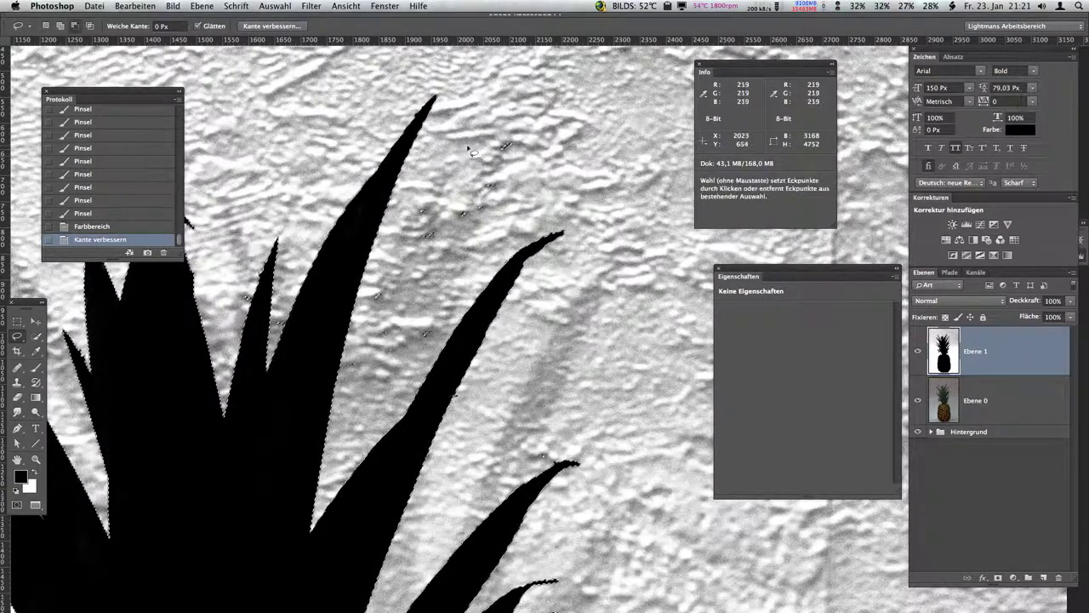
{"action": "mouse_move", "coordinate": [468, 135]}
{"action": "left_mouse_down"}
{"action": "mouse_move", "coordinate": [428, 265]}
{"action": "mouse_move", "coordinate": [411, 263]}
{"action": "left_mouse_up"}
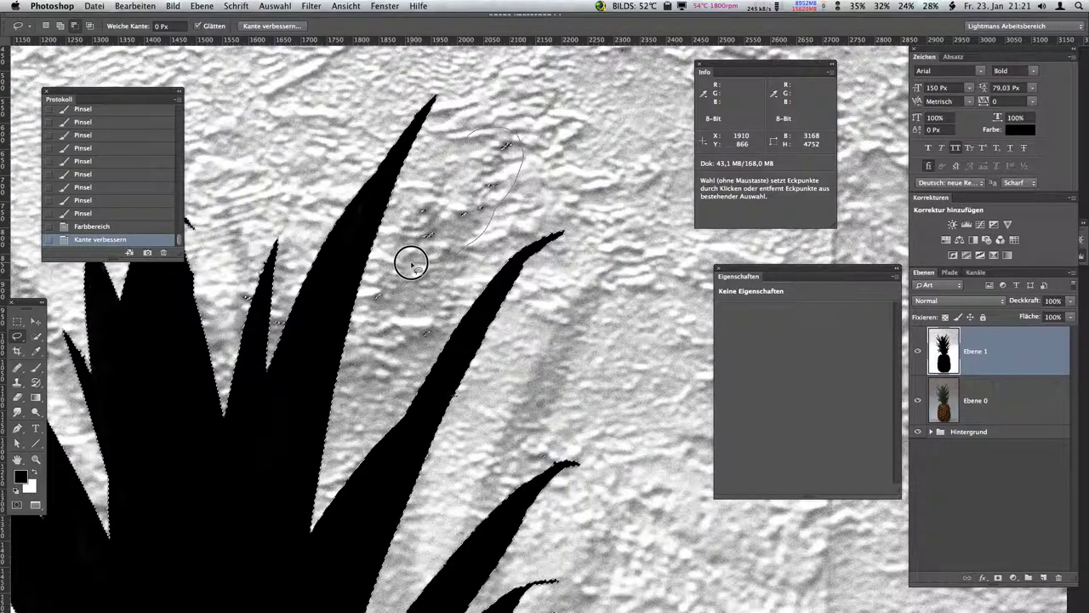
{"action": "left_click_drag", "start_coordinate": [441, 157], "coordinate": [443, 159]}
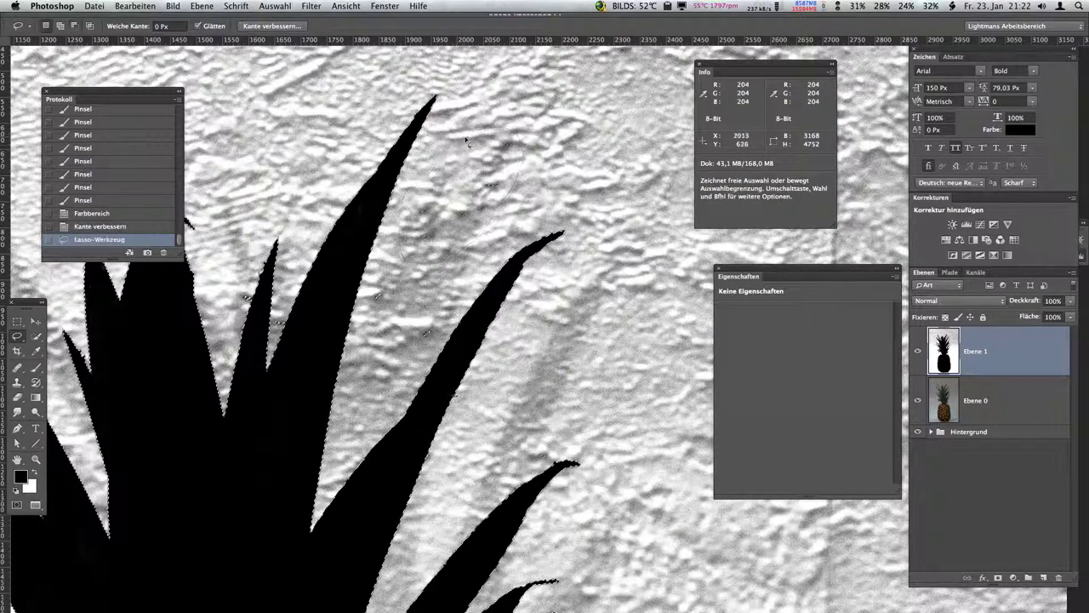
- Lasso away more stray dots between the leaves, then zoom out to the whole crown
{"action": "key", "text": "alt"}
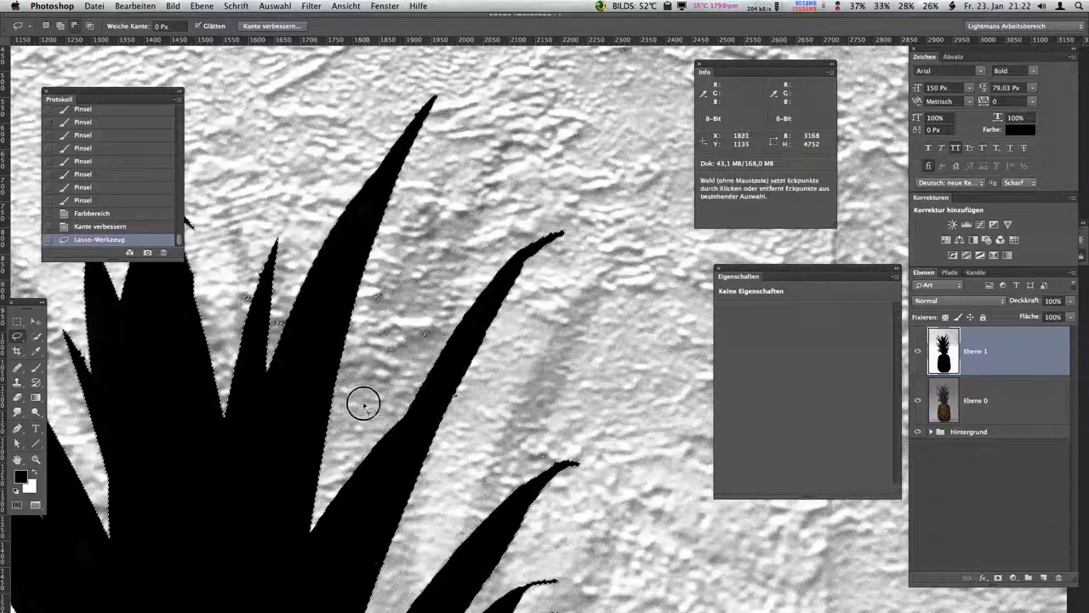
{"action": "left_click_drag", "start_coordinate": [347, 369], "coordinate": [361, 320]}
{"action": "left_click_drag", "start_coordinate": [387, 279], "coordinate": [434, 309]}
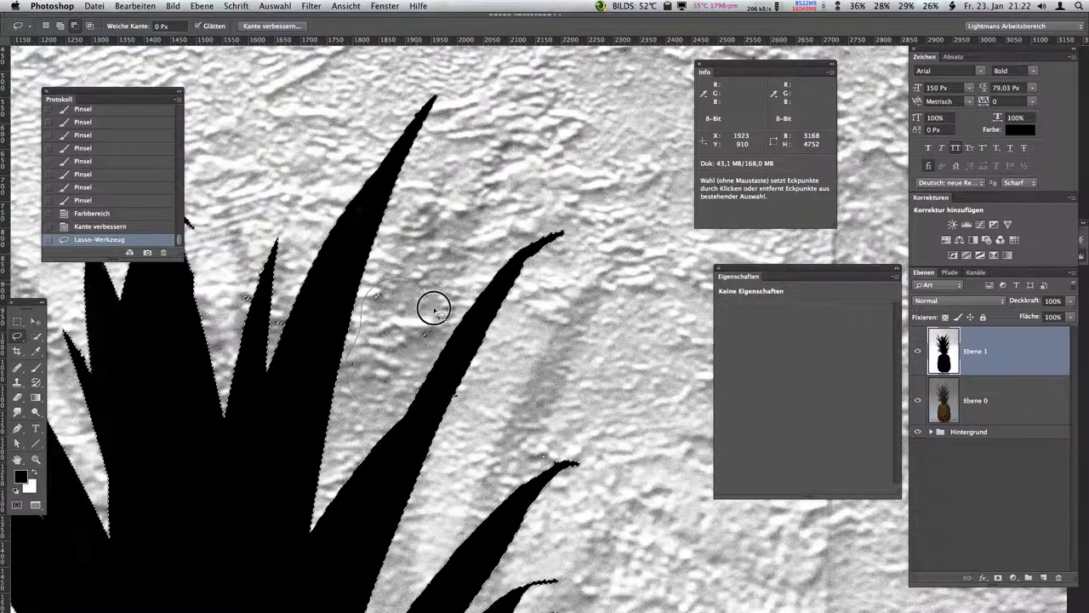
{"action": "left_click_drag", "start_coordinate": [399, 378], "coordinate": [399, 378]}
{"action": "key", "text": "space"}
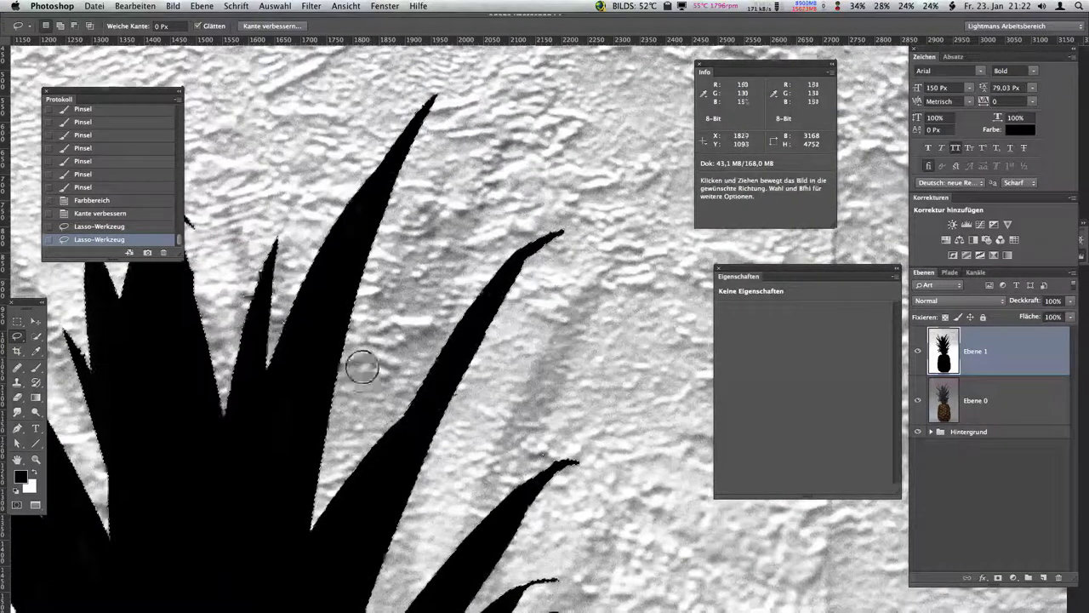
{"action": "scroll", "coordinate": [360, 366], "scroll_direction": "up", "scroll_amount": 3}
{"action": "key", "text": "ctrl+r"}
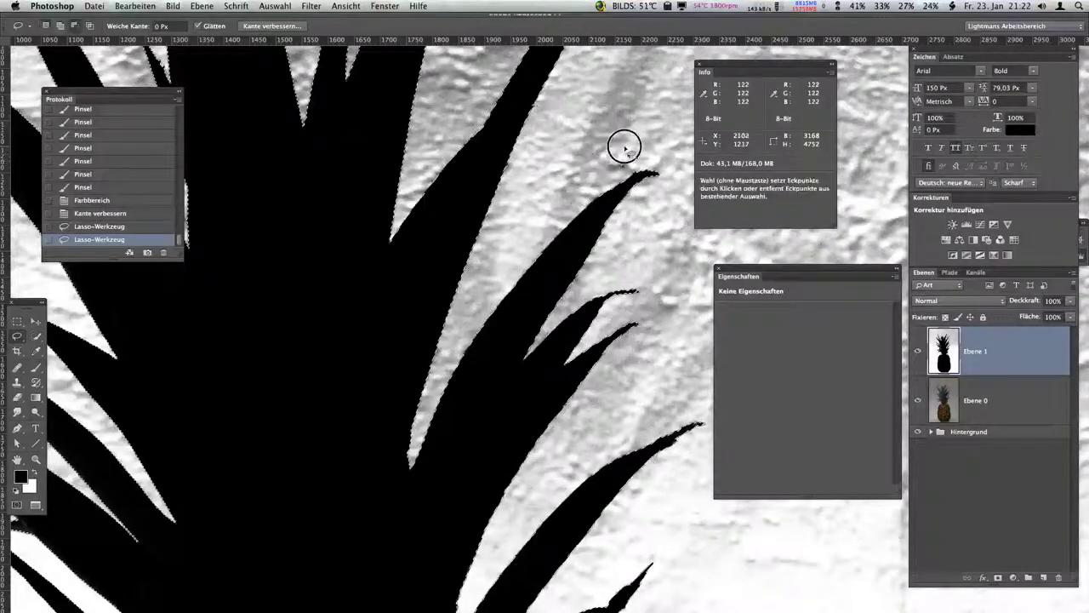
{"action": "left_click", "coordinate": [624, 172]}
{"action": "scroll", "coordinate": [596, 196], "scroll_direction": "down", "scroll_amount": 2}
{"action": "scroll", "coordinate": [562, 213], "scroll_direction": "down", "scroll_amount": 2}
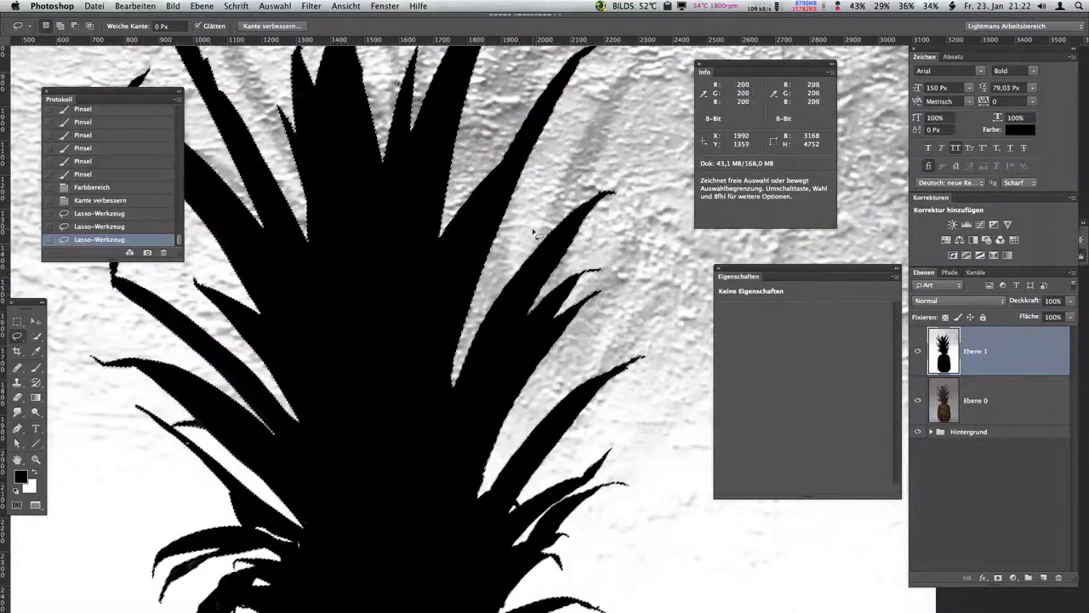
{"action": "scroll", "coordinate": [534, 232], "scroll_direction": "down", "scroll_amount": 2}
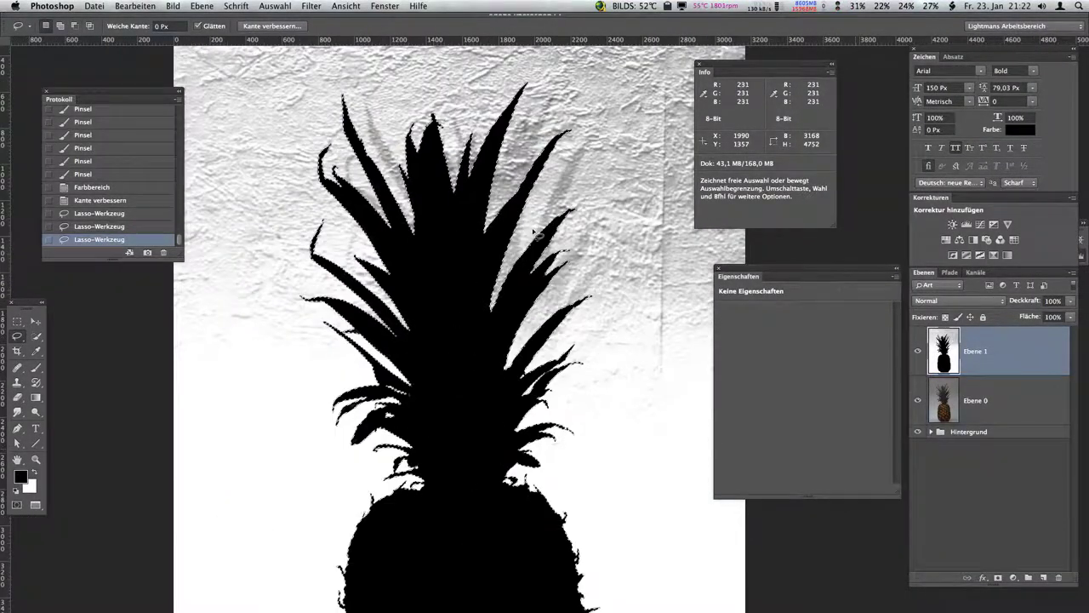
- Add a layer mask to Ebene 1 from the pineapple selection and view the mask
{"action": "left_click", "coordinate": [997, 578]}
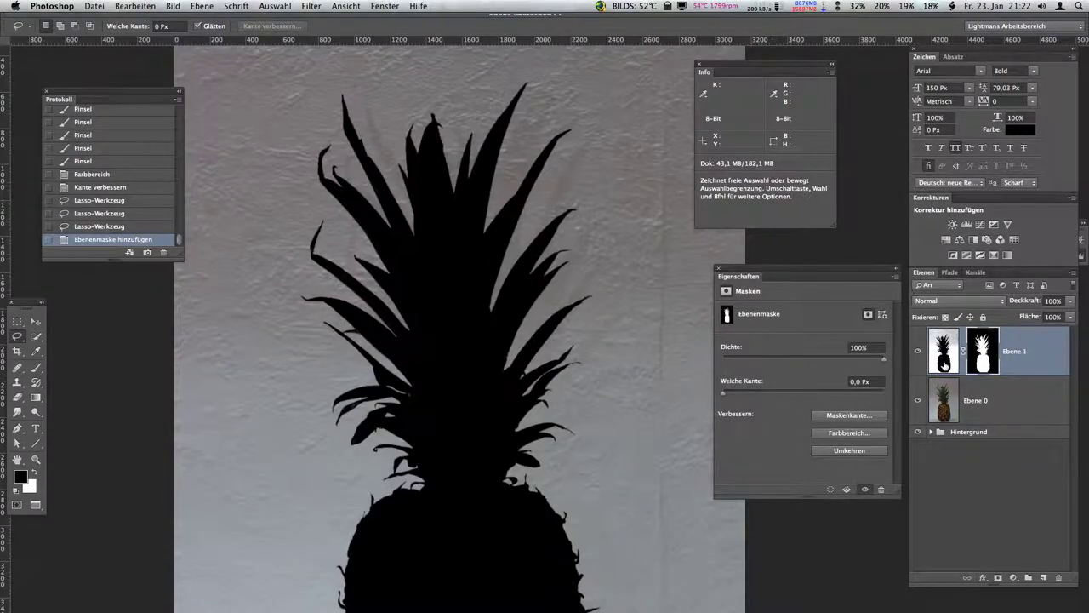
{"action": "left_click", "coordinate": [978, 362], "text": "alt"}
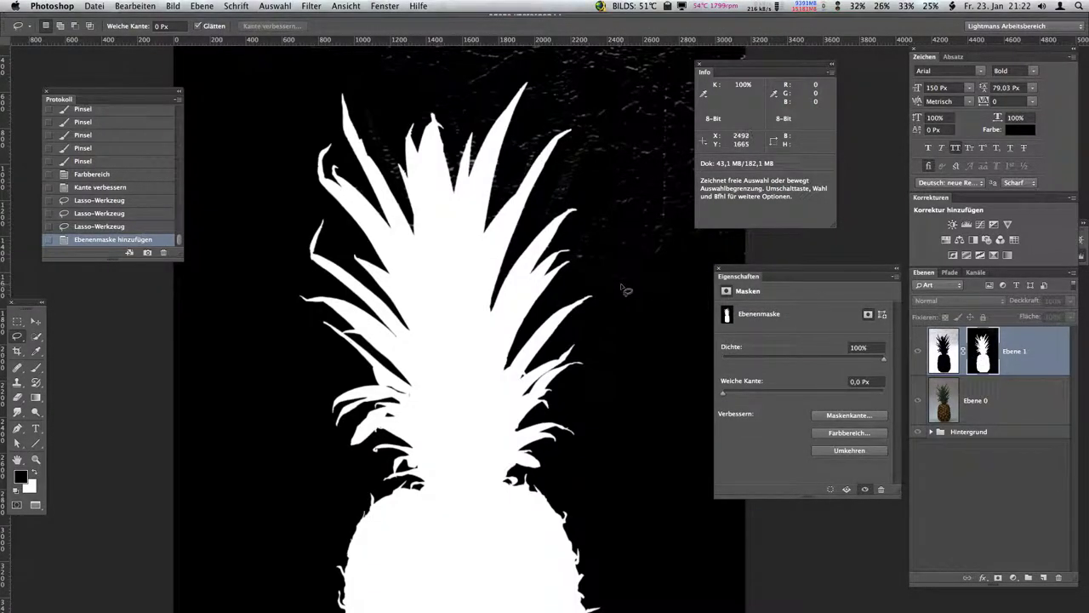
{"action": "scroll", "coordinate": [626, 290], "scroll_direction": "down", "scroll_amount": 1}
{"action": "scroll", "coordinate": [608, 307], "scroll_direction": "up", "scroll_amount": 2}
{"action": "scroll", "coordinate": [596, 321], "scroll_direction": "up", "scroll_amount": 3}
{"action": "left_click_drag", "start_coordinate": [596, 321], "coordinate": [554, 361]}
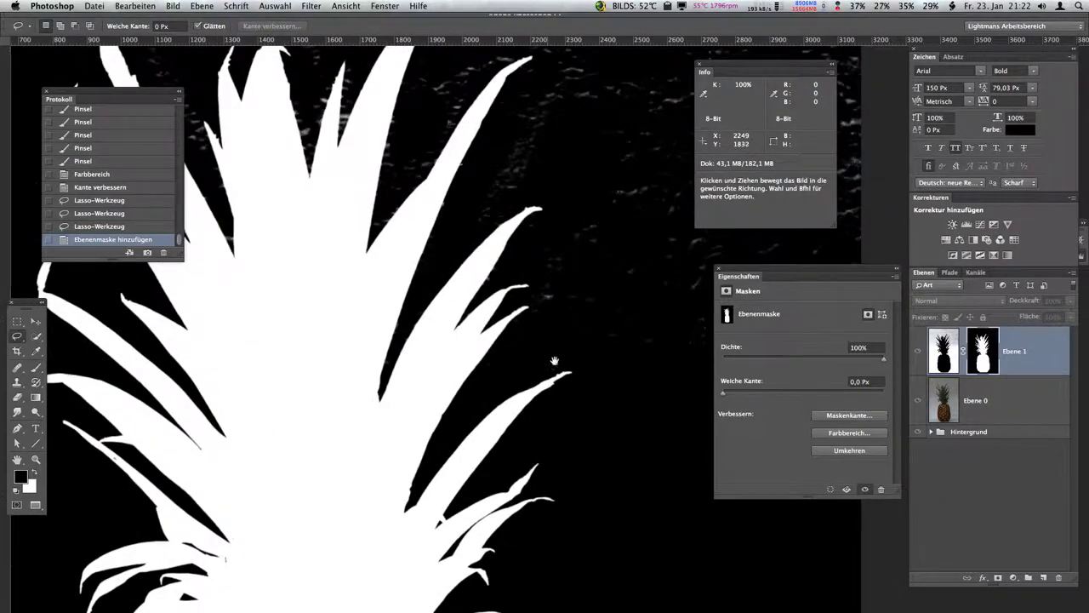
{"action": "scroll", "coordinate": [558, 368], "scroll_direction": "down", "scroll_amount": 2}
{"action": "scroll", "coordinate": [566, 345], "scroll_direction": "up", "scroll_amount": 1}
{"action": "scroll", "coordinate": [577, 337], "scroll_direction": "up", "scroll_amount": 1}
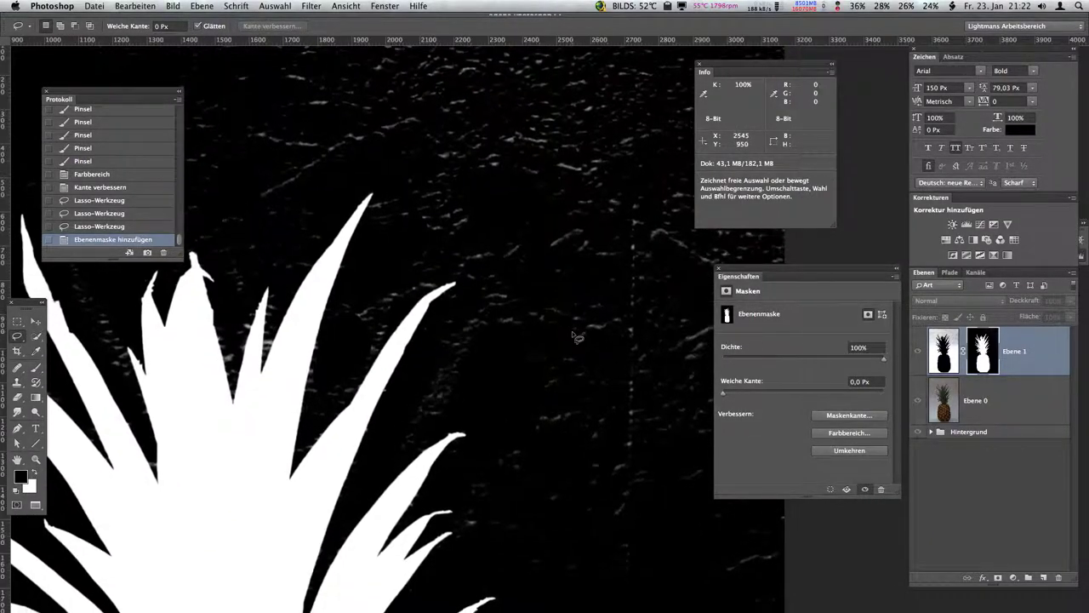
{"action": "scroll", "coordinate": [577, 337], "scroll_direction": "down", "scroll_amount": 1}
{"action": "scroll", "coordinate": [517, 343], "scroll_direction": "up", "scroll_amount": 1}
{"action": "left_click_drag", "start_coordinate": [559, 321], "coordinate": [545, 324]}
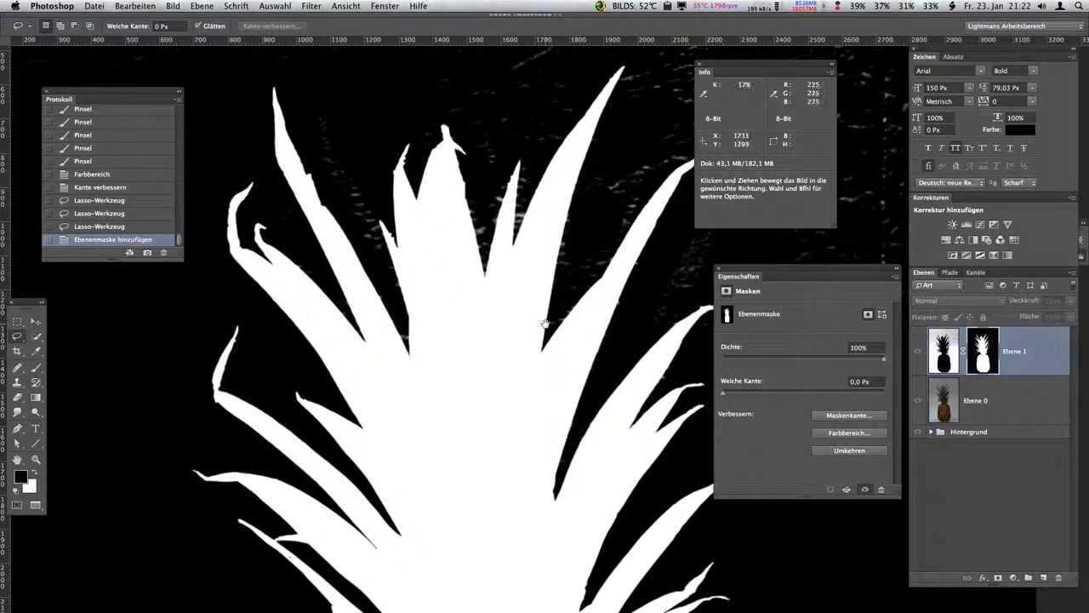
- Apply Levels to the mask with midtones at 0,26 to clear the grey speckles
{"action": "key", "text": "ctrl+l"}
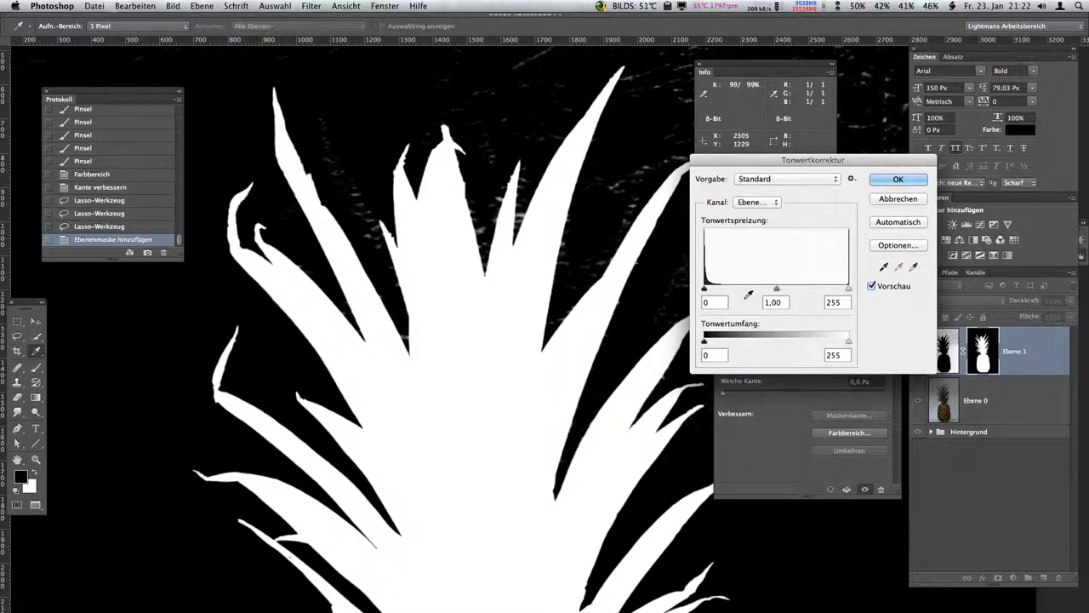
{"action": "mouse_move", "coordinate": [775, 290]}
{"action": "left_mouse_down"}
{"action": "mouse_move", "coordinate": [828, 290]}
{"action": "mouse_move", "coordinate": [815, 290]}
{"action": "left_mouse_up"}
{"action": "scroll", "coordinate": [413, 323], "scroll_direction": "right", "scroll_amount": 5}
{"action": "scroll", "coordinate": [419, 326], "scroll_direction": "up", "scroll_amount": 2}
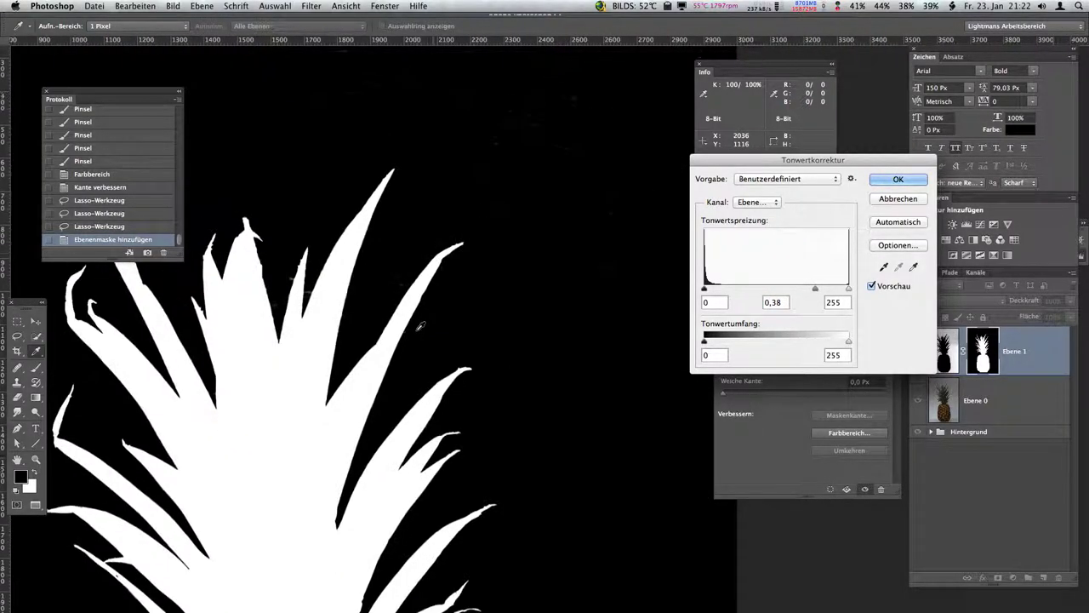
{"action": "scroll", "coordinate": [420, 326], "scroll_direction": "down", "scroll_amount": 2}
{"action": "left_click_drag", "start_coordinate": [418, 353], "coordinate": [493, 239]}
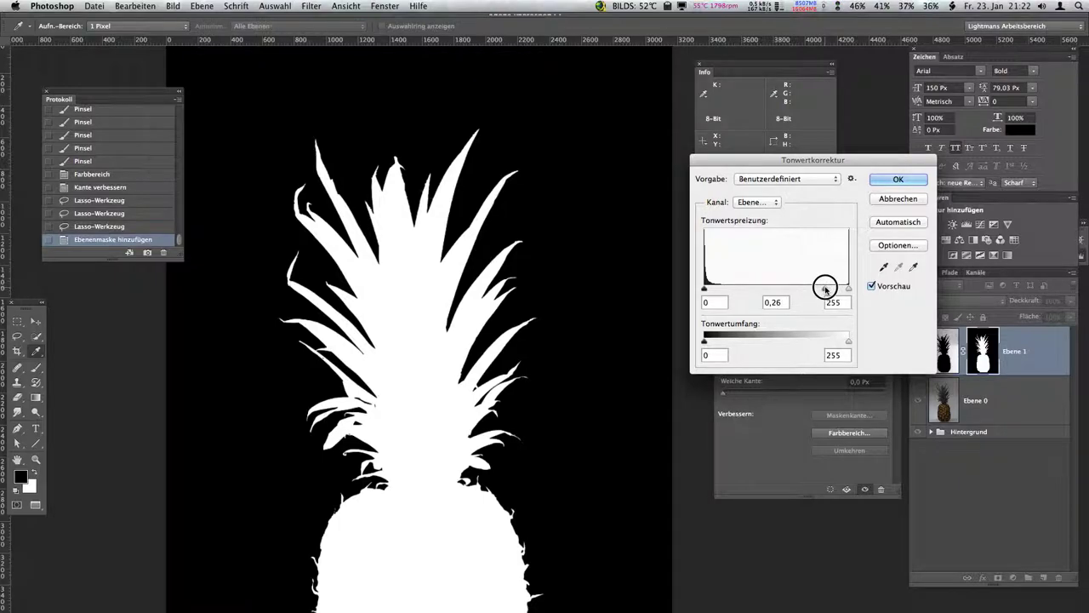
{"action": "left_click", "coordinate": [873, 286]}
{"action": "left_click", "coordinate": [872, 286]}
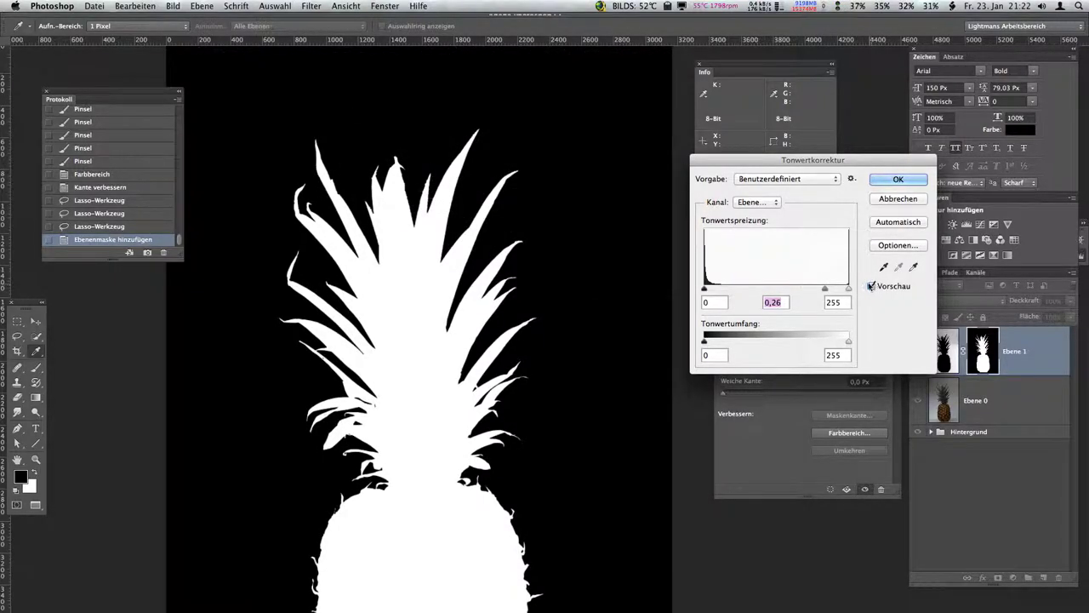
{"action": "key", "text": "Return"}
{"action": "mouse_move", "coordinate": [490, 305]}
{"action": "left_mouse_down"}
{"action": "mouse_move", "coordinate": [480, 215]}
{"action": "mouse_move", "coordinate": [450, 309]}
{"action": "left_mouse_up"}
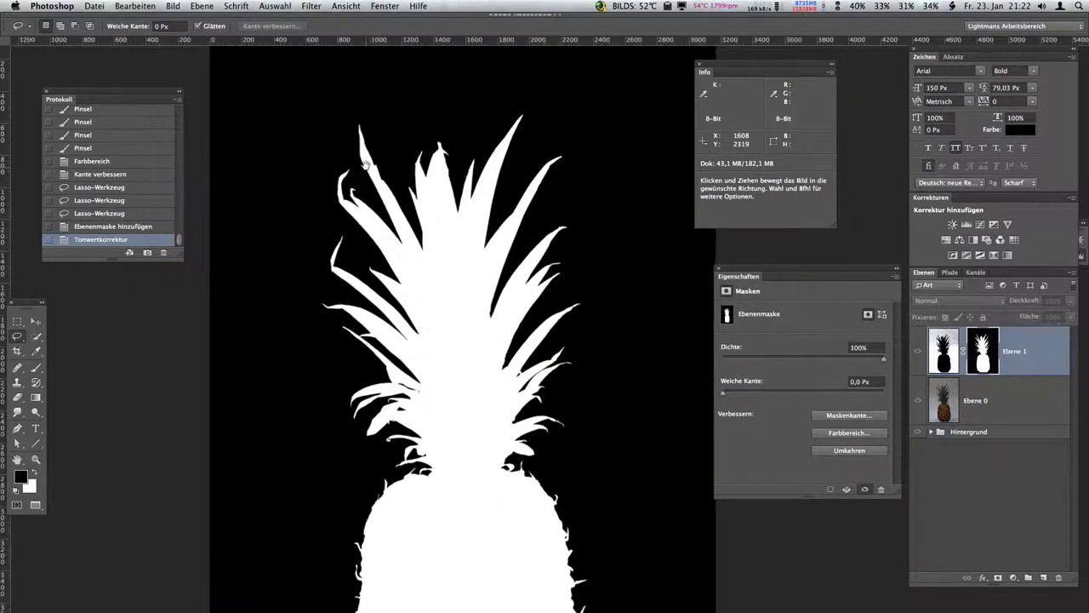
- Copy Ebene 1's layer mask onto Ebene 0 with an Alt-drag
{"action": "key", "text": "super+r"}
{"action": "scroll", "coordinate": [426, 239], "scroll_direction": "up", "scroll_amount": 3}
{"action": "scroll", "coordinate": [399, 176], "scroll_direction": "up", "scroll_amount": 3}
{"action": "left_click_drag", "start_coordinate": [399, 175], "coordinate": [480, 318]}
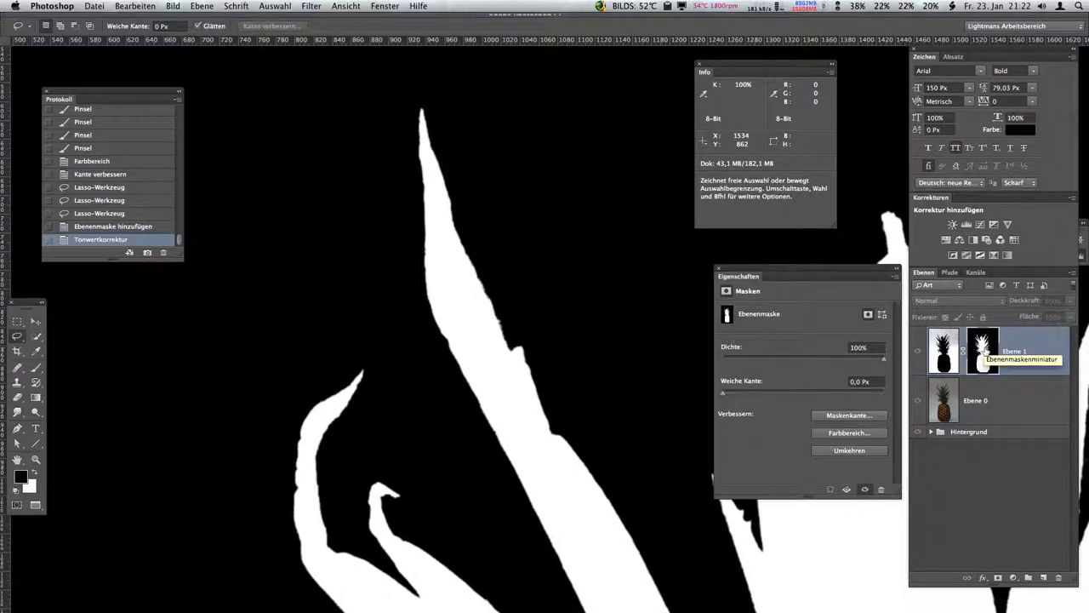
{"action": "left_click_drag", "start_coordinate": [984, 349], "coordinate": [983, 400]}
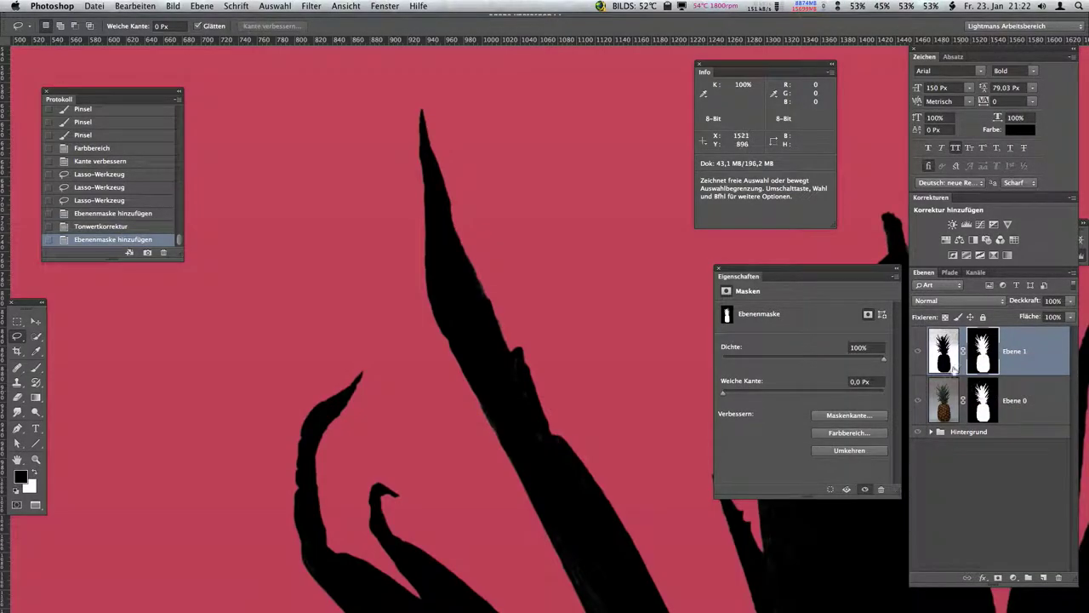
- Make the Hintergrund gradient visible again and zoom out on the silhouette
{"action": "left_click", "coordinate": [918, 352]}
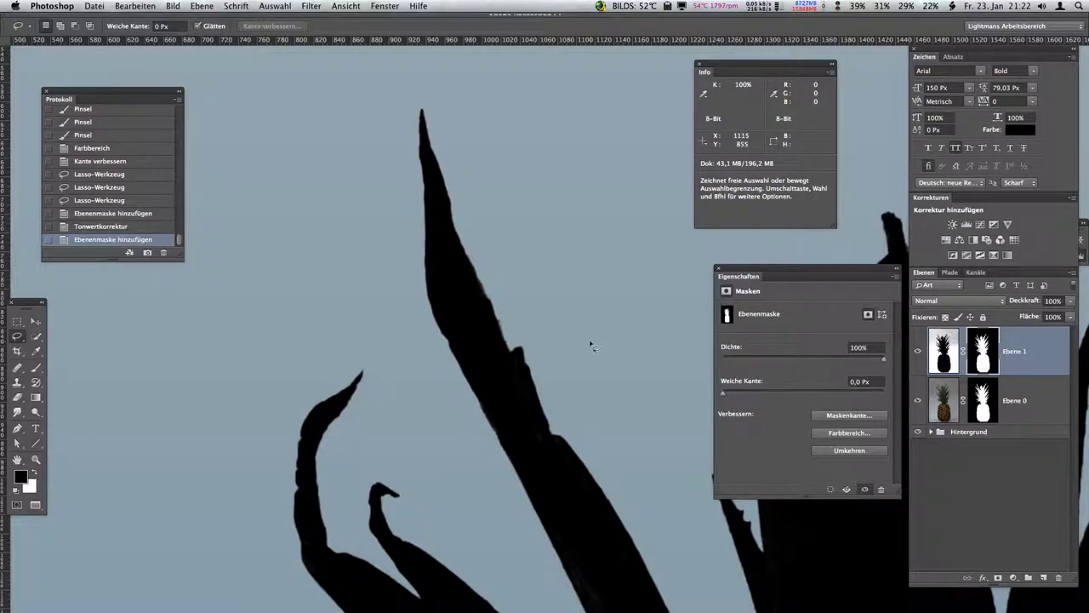
{"action": "scroll", "coordinate": [590, 345], "scroll_direction": "down", "scroll_amount": 5}
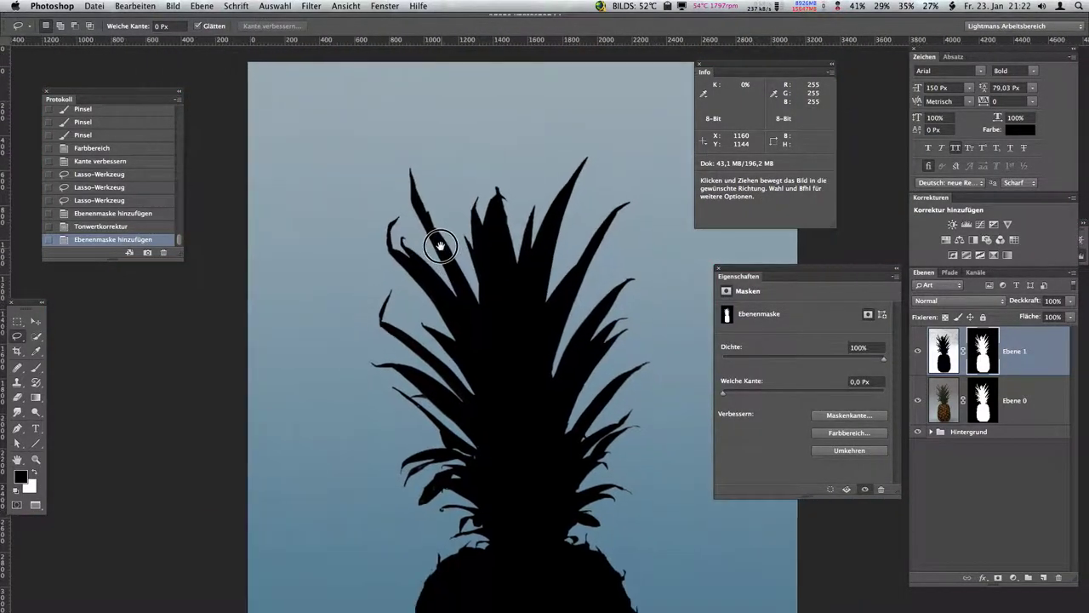
{"action": "left_click_drag", "start_coordinate": [440, 245], "coordinate": [428, 229]}
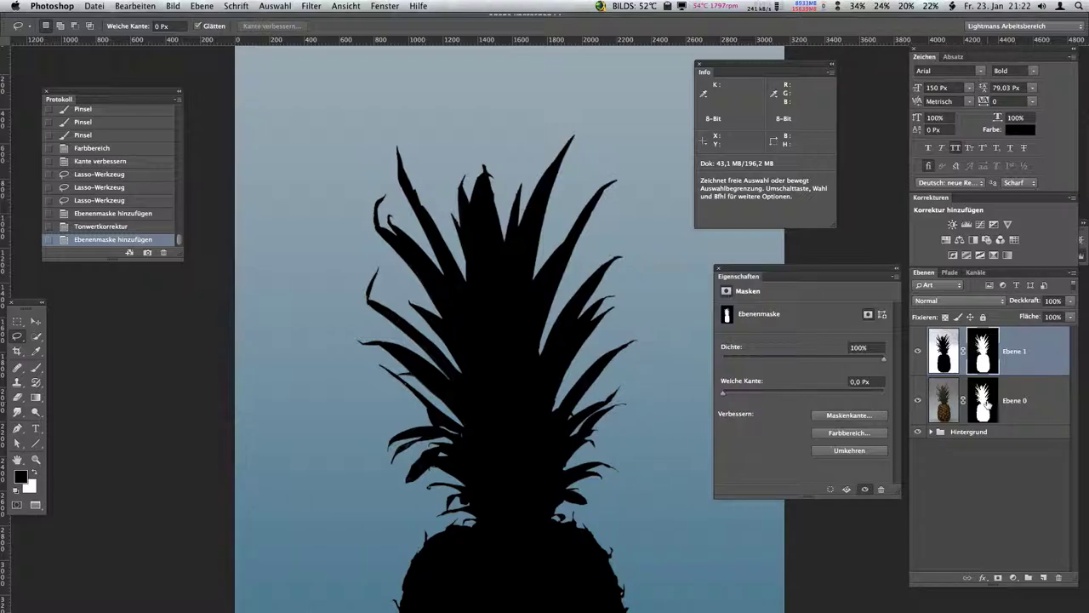
- Hide the black silhouette layer Ebene 1 and select Ebene 0
{"action": "left_click", "coordinate": [919, 352]}
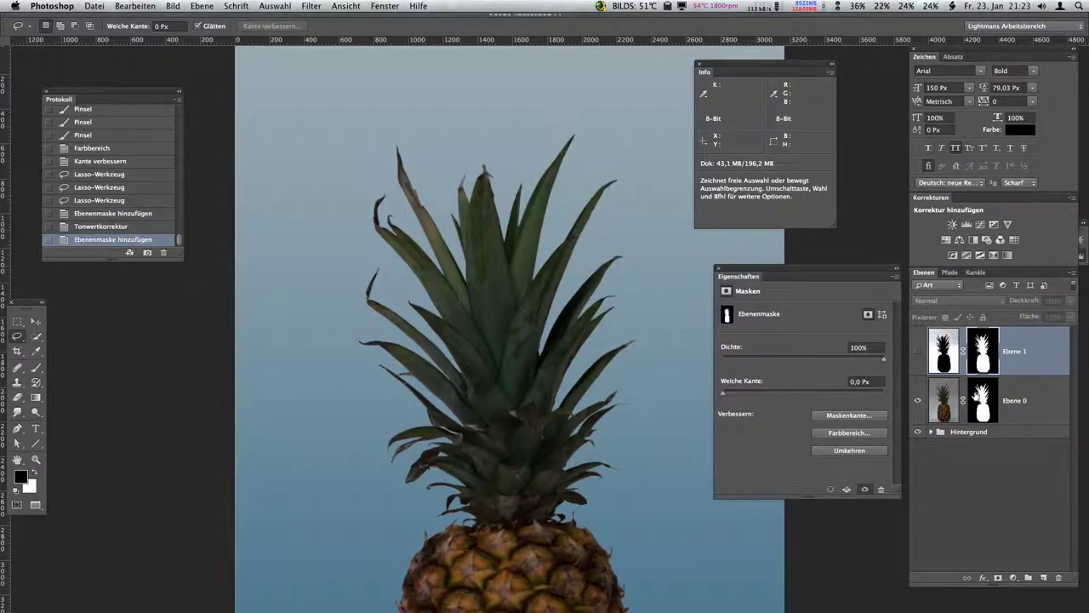
{"action": "left_click", "coordinate": [954, 407]}
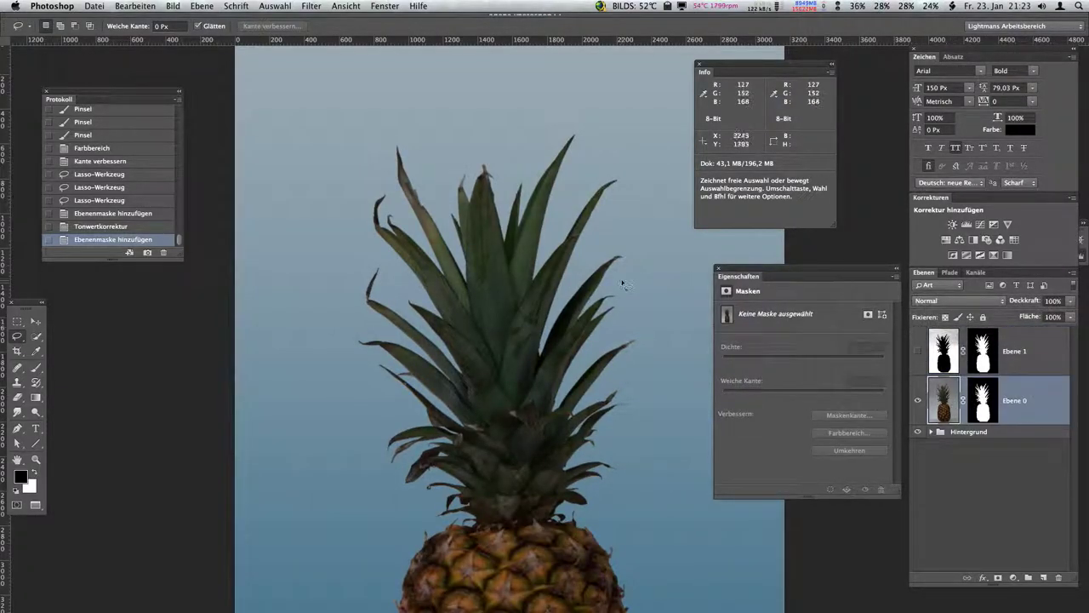
{"action": "left_click_drag", "start_coordinate": [595, 304], "coordinate": [545, 160]}
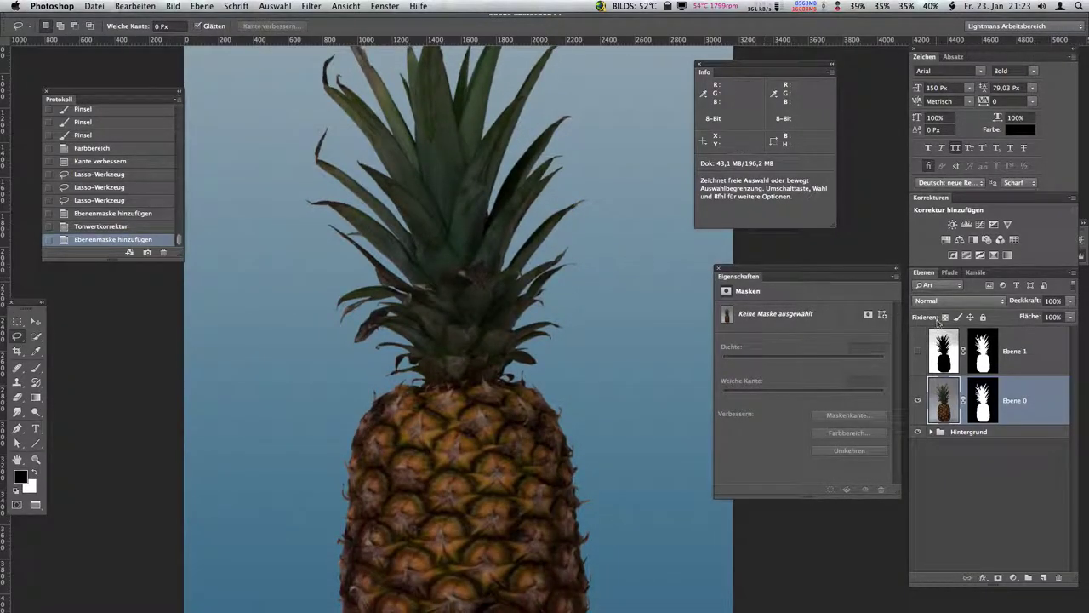
- Target Ebene 0's layer mask and zoom in on the outer leaf tips
{"action": "left_click", "coordinate": [979, 398]}
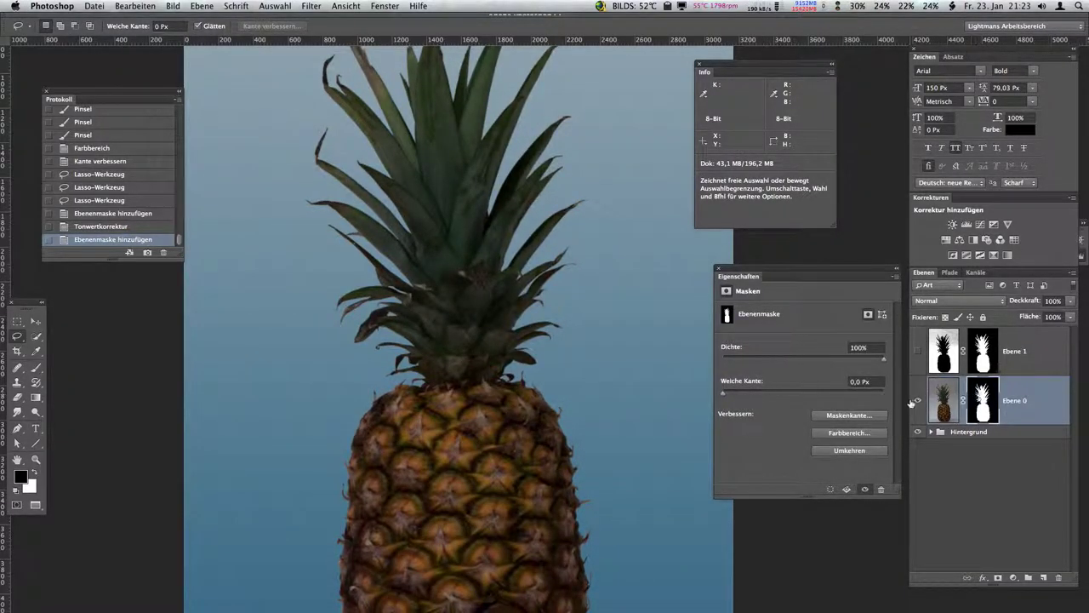
{"action": "scroll", "coordinate": [392, 406], "scroll_direction": "up", "scroll_amount": 2}
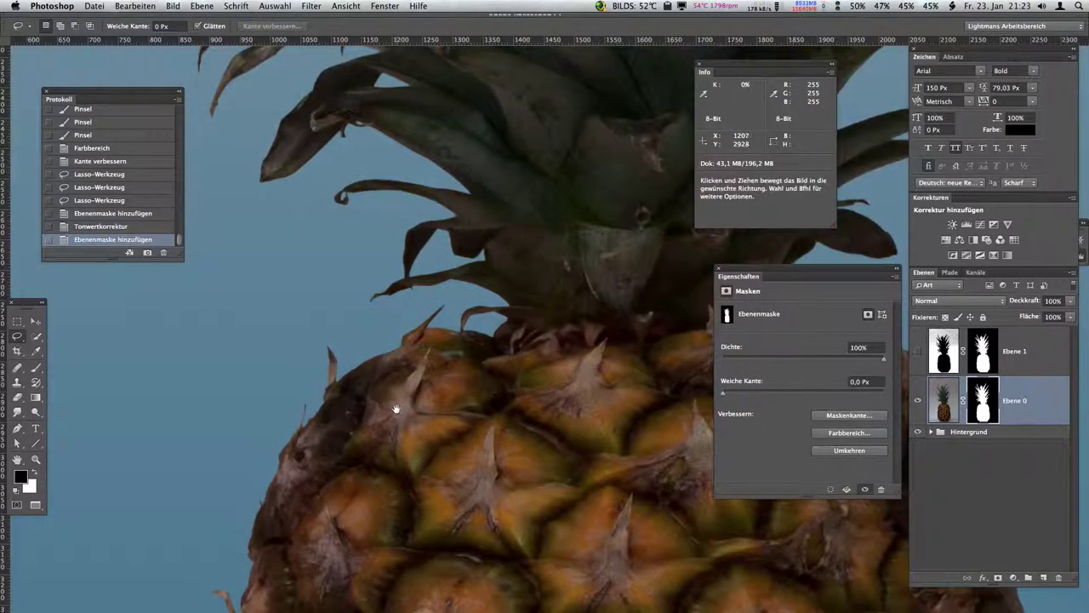
{"action": "scroll", "coordinate": [394, 408], "scroll_direction": "up", "scroll_amount": 2}
{"action": "scroll", "coordinate": [384, 219], "scroll_direction": "up", "scroll_amount": 3}
{"action": "left_click_drag", "start_coordinate": [464, 321], "coordinate": [468, 332]}
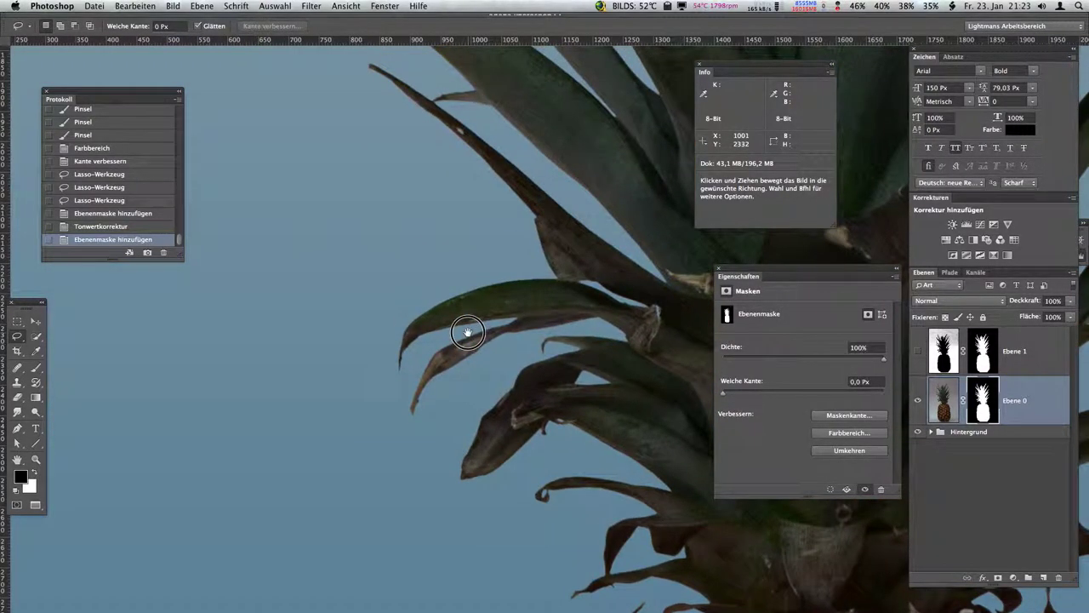
{"action": "scroll", "coordinate": [525, 282], "scroll_direction": "up", "scroll_amount": 3}
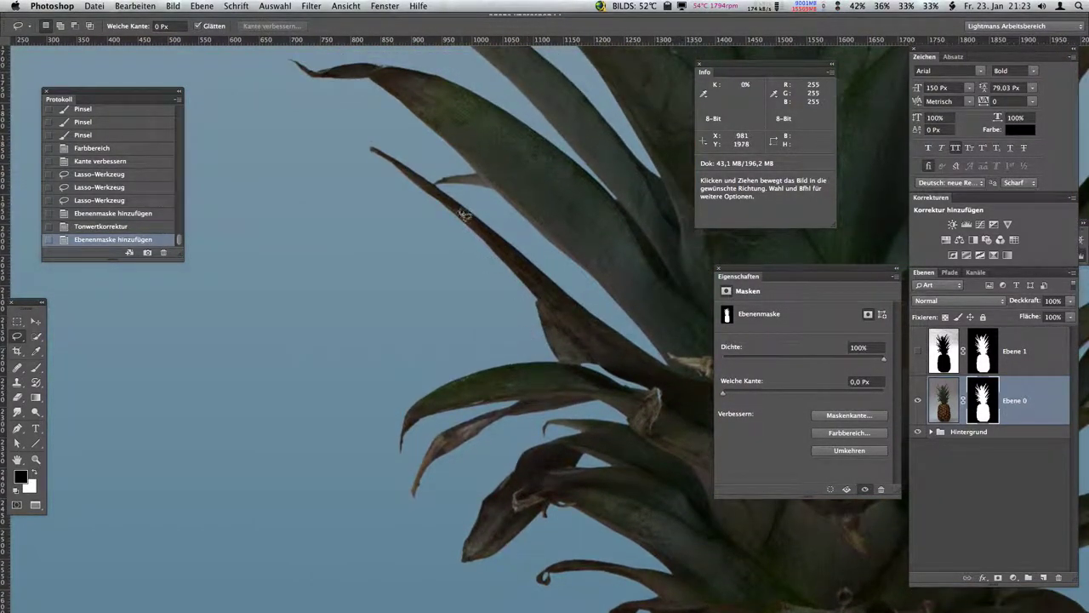
{"action": "scroll", "coordinate": [462, 214], "scroll_direction": "up", "scroll_amount": 2}
{"action": "scroll", "coordinate": [462, 239], "scroll_direction": "up", "scroll_amount": 2}
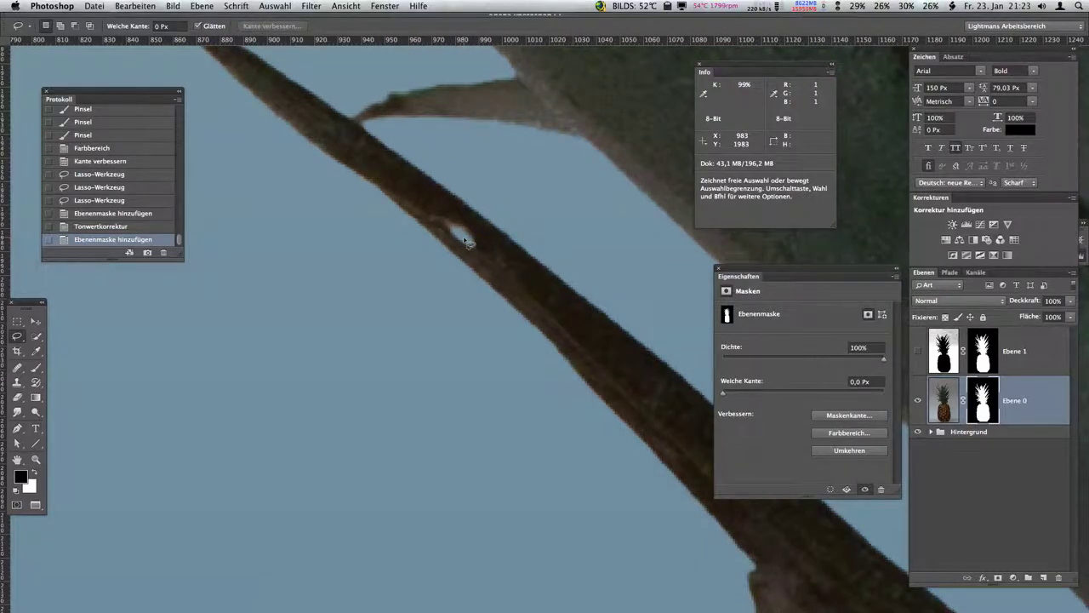
- Paint white on Ebene 0's mask to restore missing leaf areas
{"action": "key", "text": "b"}
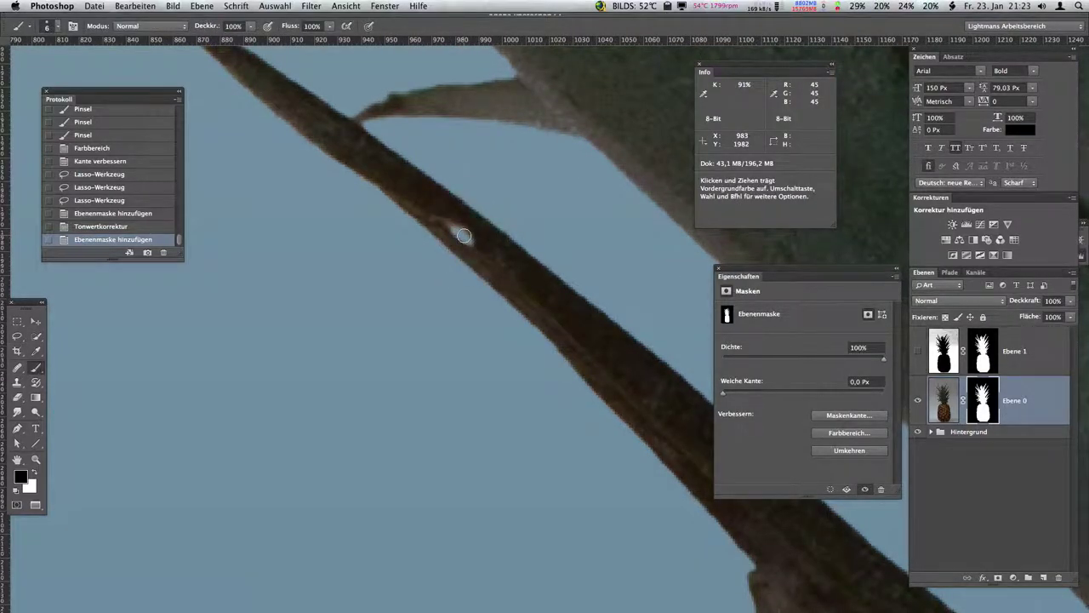
{"action": "left_click", "coordinate": [979, 412], "text": "alt"}
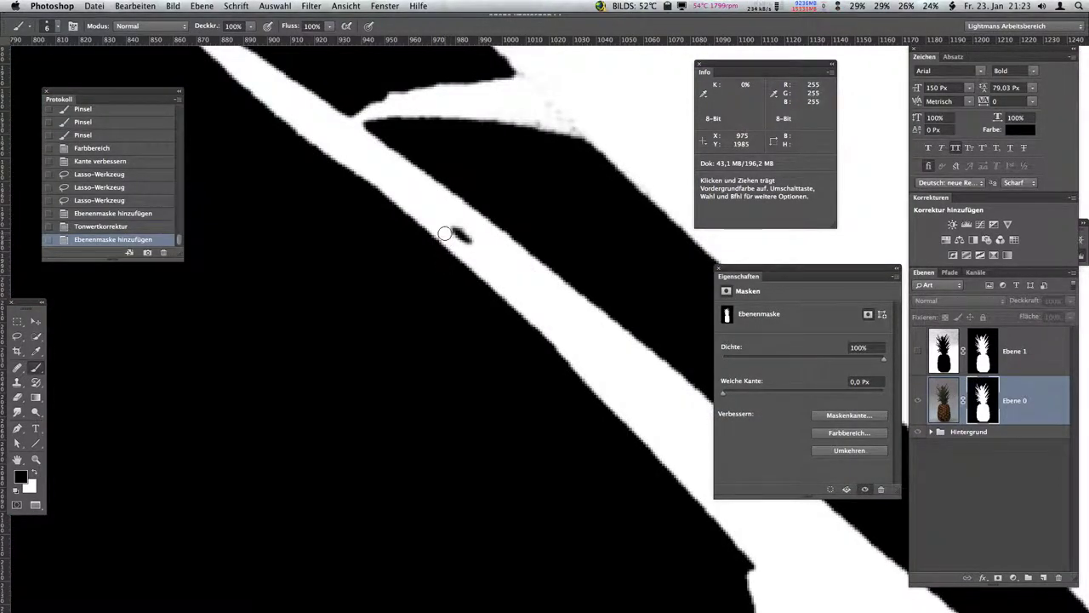
{"action": "left_click", "coordinate": [477, 238]}
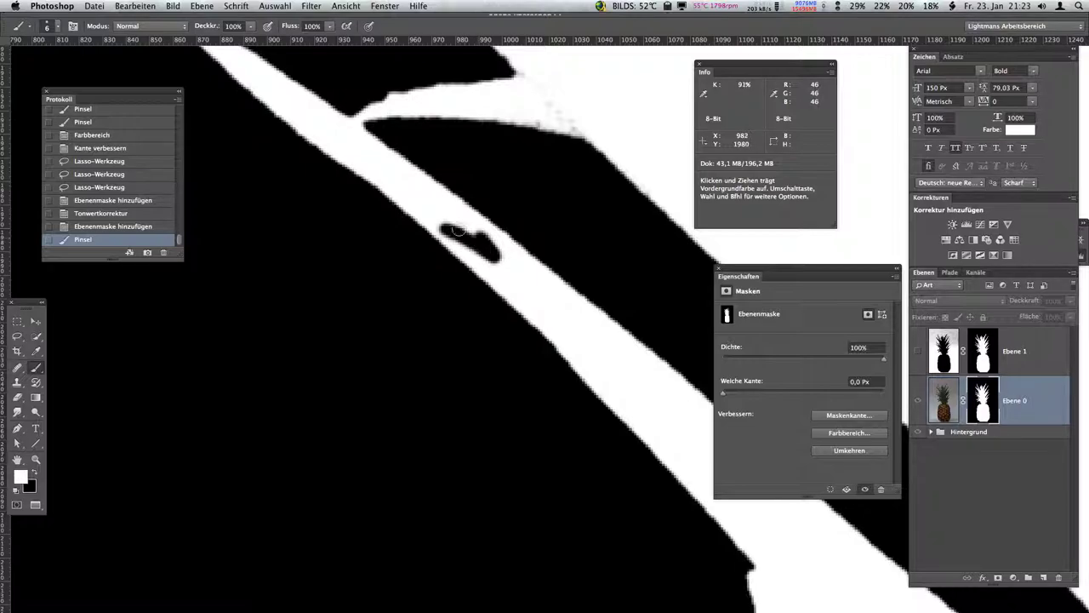
{"action": "left_click_drag", "start_coordinate": [459, 230], "coordinate": [502, 255]}
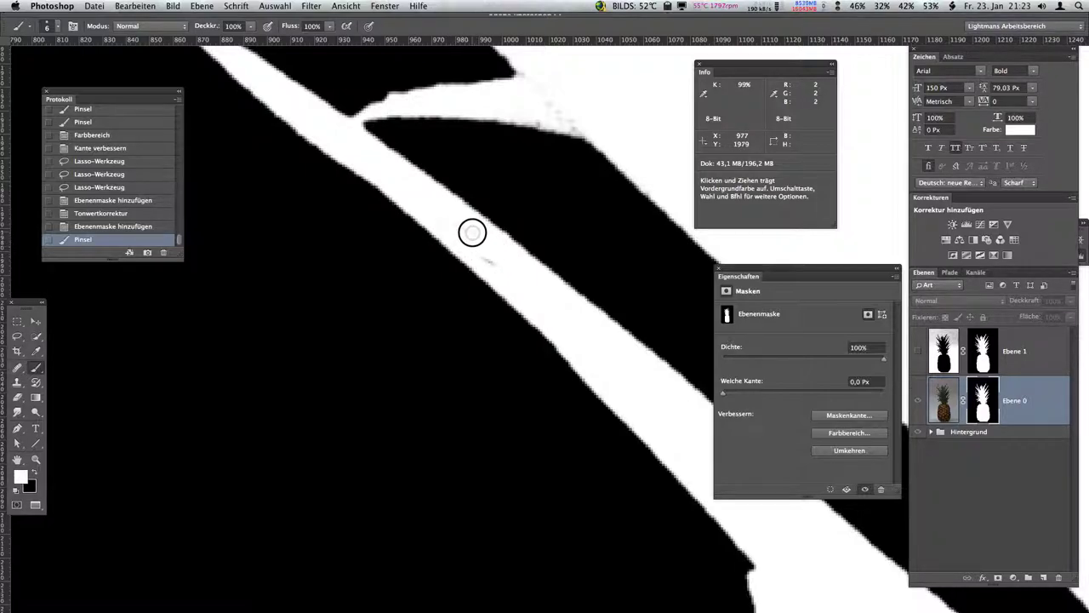
{"action": "left_click", "coordinate": [468, 230]}
{"action": "scroll", "coordinate": [492, 301], "scroll_direction": "up", "scroll_amount": 2}
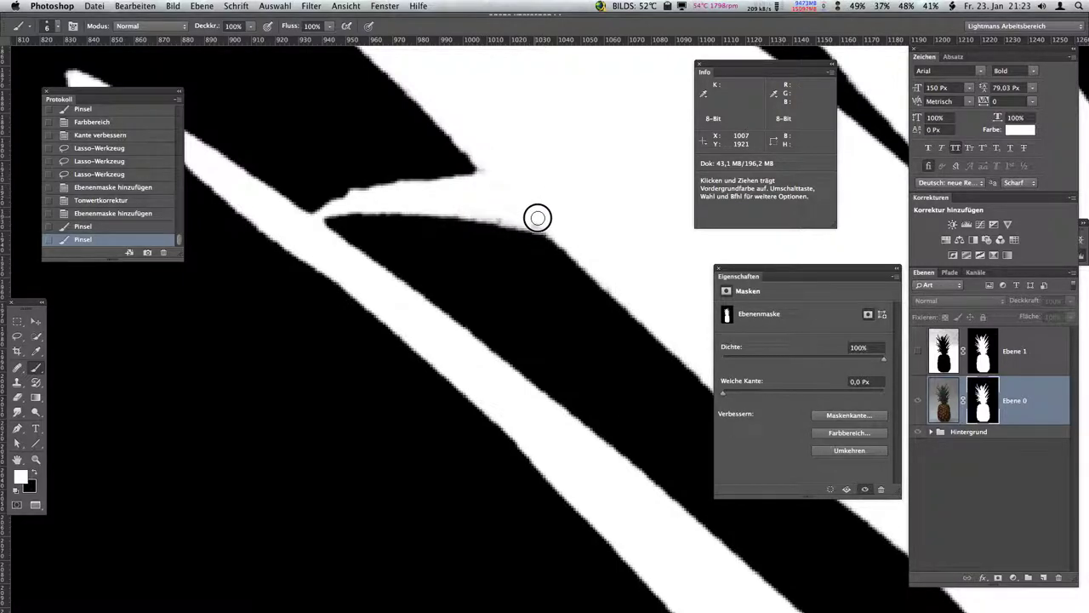
{"action": "left_click", "coordinate": [489, 169]}
- Rotate and zoom the view to follow the leaves, then continue brushing other mask areas
{"action": "scroll", "coordinate": [531, 352], "scroll_direction": "down", "scroll_amount": 3}
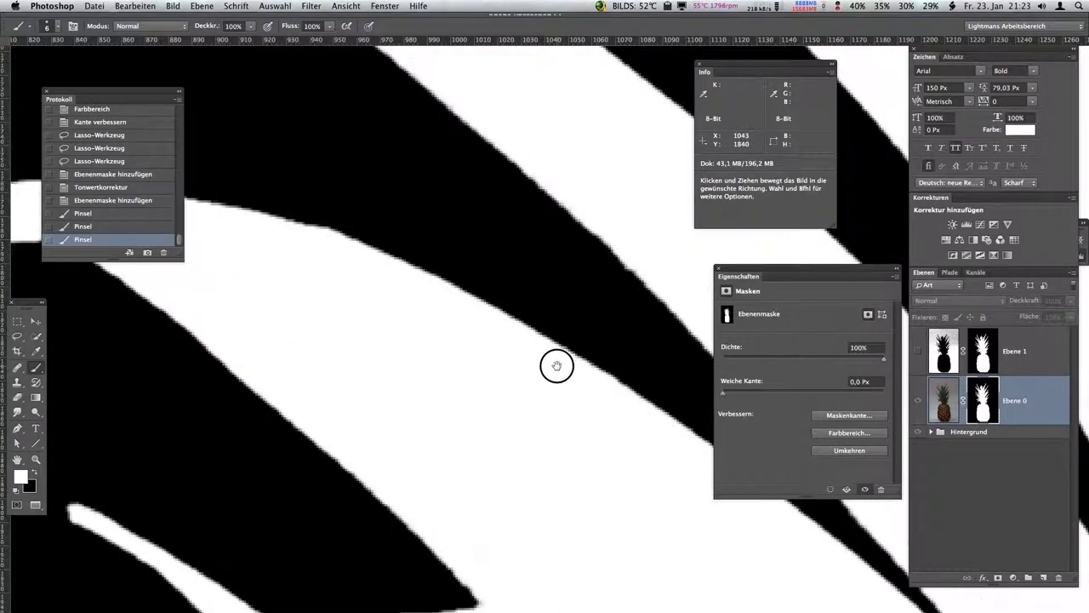
{"action": "scroll", "coordinate": [554, 365], "scroll_direction": "down", "scroll_amount": 2}
{"action": "left_click_drag", "start_coordinate": [557, 358], "coordinate": [555, 363]}
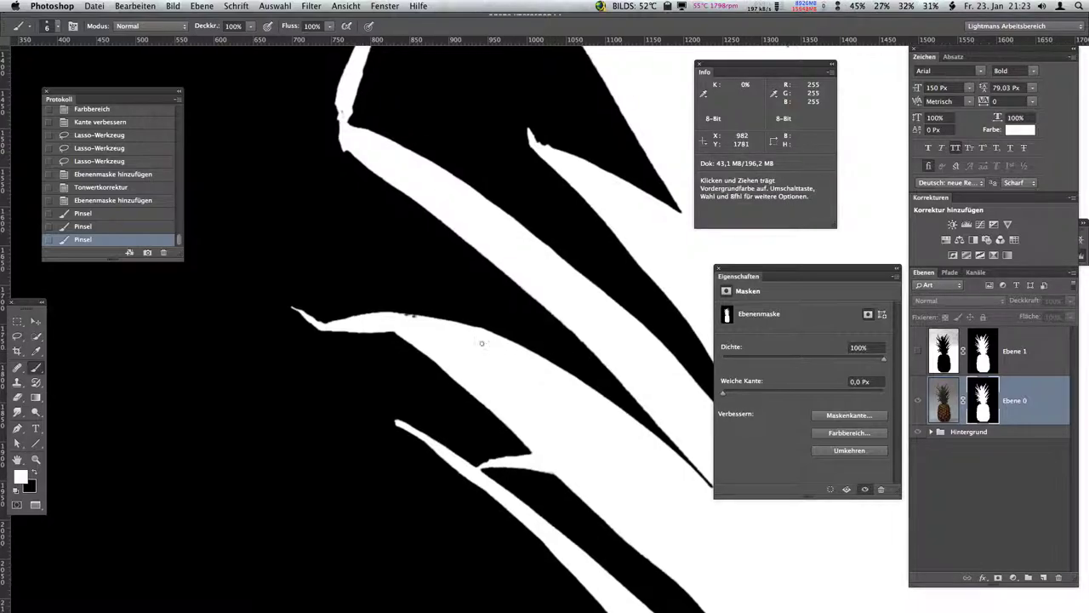
{"action": "key", "text": "r"}
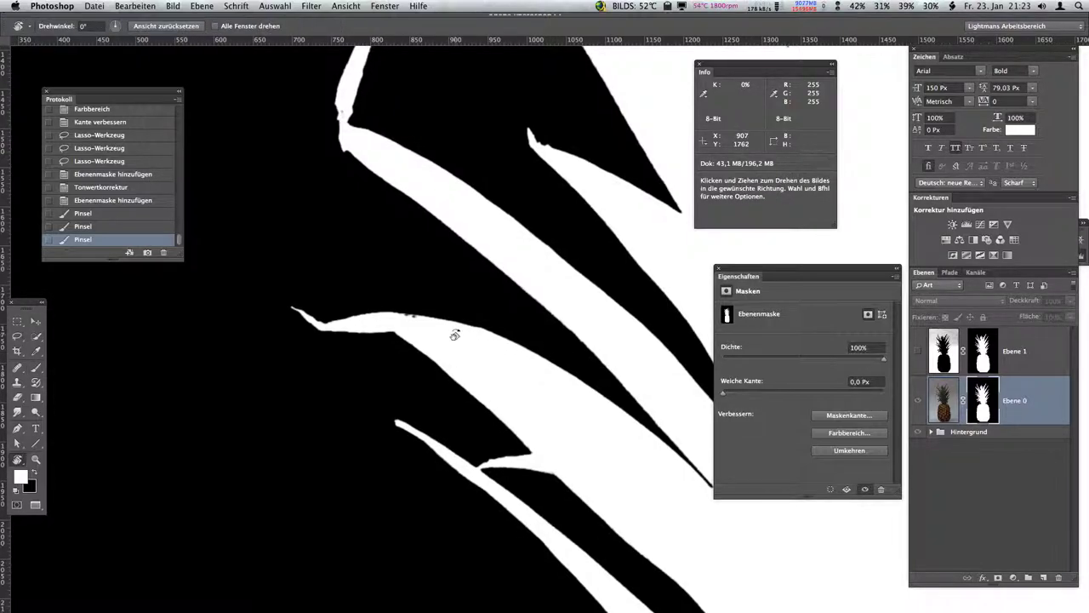
{"action": "left_click_drag", "start_coordinate": [454, 334], "coordinate": [434, 265]}
{"action": "key", "text": "z"}
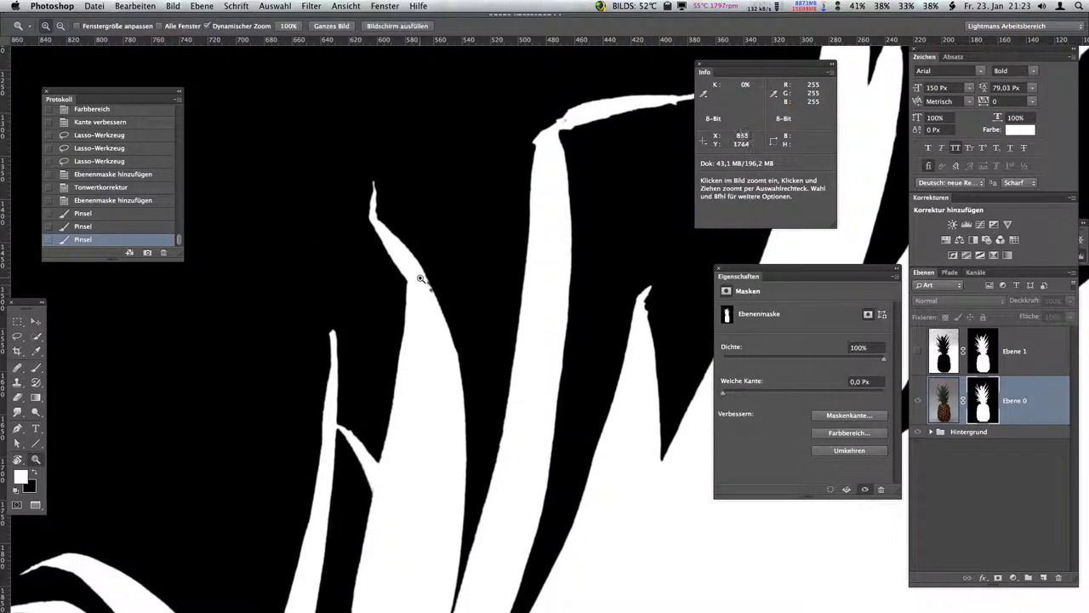
{"action": "left_click_drag", "start_coordinate": [443, 304], "coordinate": [473, 294]}
{"action": "key", "text": "b"}
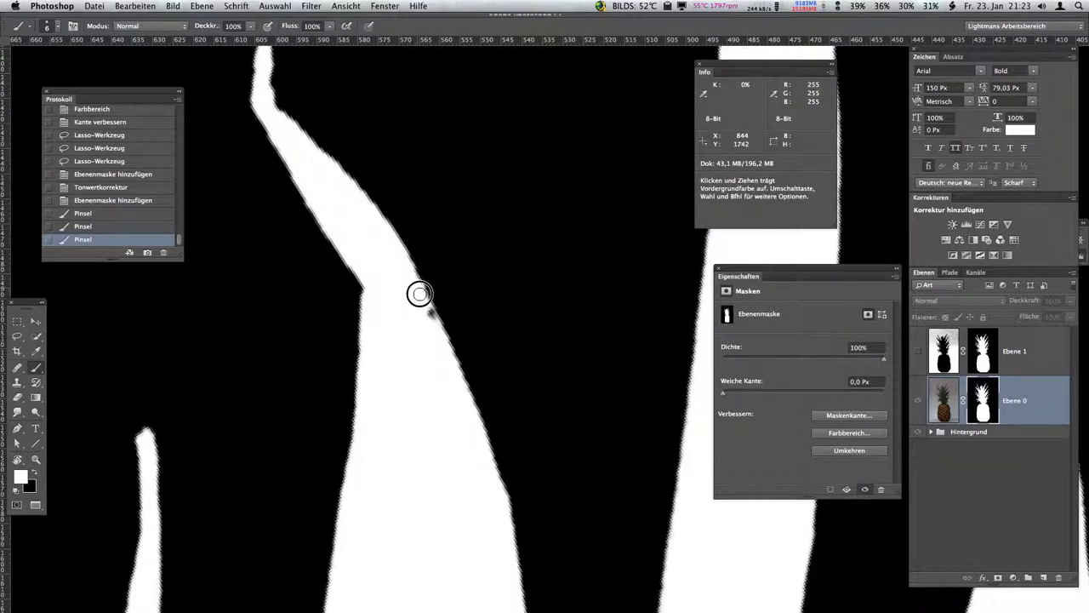
{"action": "left_click_drag", "start_coordinate": [587, 287], "coordinate": [418, 441]}
{"action": "mouse_move", "coordinate": [443, 151]}
{"action": "left_mouse_down"}
{"action": "mouse_move", "coordinate": [396, 292]}
{"action": "mouse_move", "coordinate": [530, 360]}
{"action": "mouse_move", "coordinate": [425, 377]}
{"action": "mouse_move", "coordinate": [463, 397]}
{"action": "mouse_move", "coordinate": [442, 420]}
{"action": "mouse_move", "coordinate": [411, 418]}
{"action": "mouse_move", "coordinate": [314, 358]}
{"action": "mouse_move", "coordinate": [452, 362]}
{"action": "mouse_move", "coordinate": [389, 403]}
{"action": "mouse_move", "coordinate": [445, 309]}
{"action": "mouse_move", "coordinate": [408, 372]}
{"action": "mouse_move", "coordinate": [431, 364]}
{"action": "mouse_move", "coordinate": [401, 401]}
{"action": "mouse_move", "coordinate": [397, 379]}
{"action": "mouse_move", "coordinate": [432, 389]}
{"action": "mouse_move", "coordinate": [555, 362]}
{"action": "mouse_move", "coordinate": [468, 401]}
{"action": "mouse_move", "coordinate": [499, 372]}
{"action": "mouse_move", "coordinate": [537, 362]}
{"action": "mouse_move", "coordinate": [397, 383]}
{"action": "mouse_move", "coordinate": [316, 345]}
{"action": "mouse_move", "coordinate": [448, 365]}
{"action": "mouse_move", "coordinate": [304, 348]}
{"action": "mouse_move", "coordinate": [321, 387]}
{"action": "mouse_move", "coordinate": [377, 335]}
{"action": "mouse_move", "coordinate": [370, 341]}
{"action": "left_mouse_up"}
- Swap to black and paint out stray spots along the mask's leaf edges
{"action": "key", "text": "super+r"}
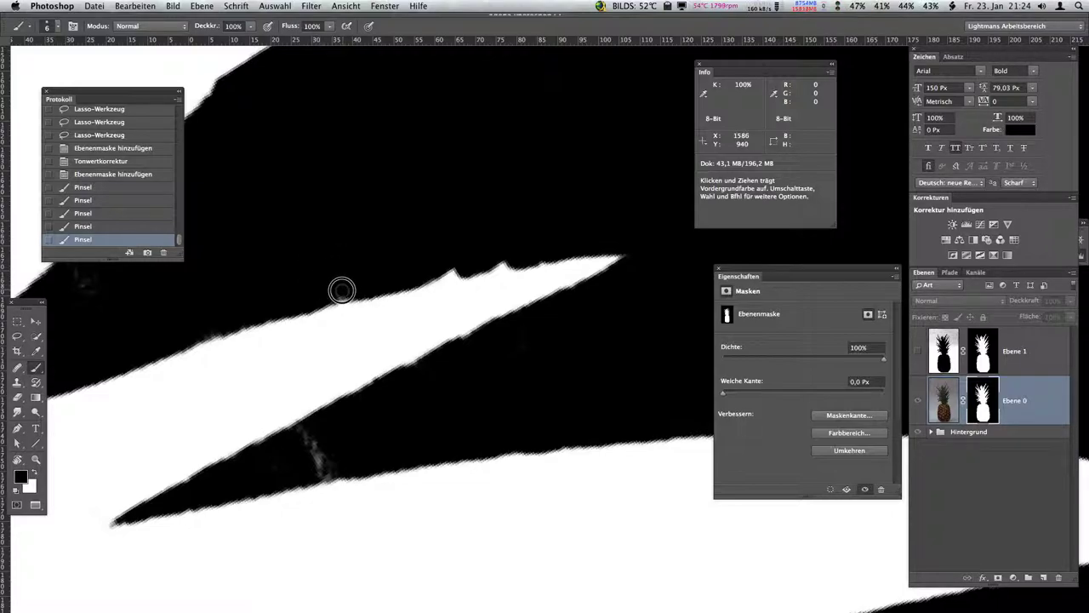
{"action": "left_click", "coordinate": [341, 290]}
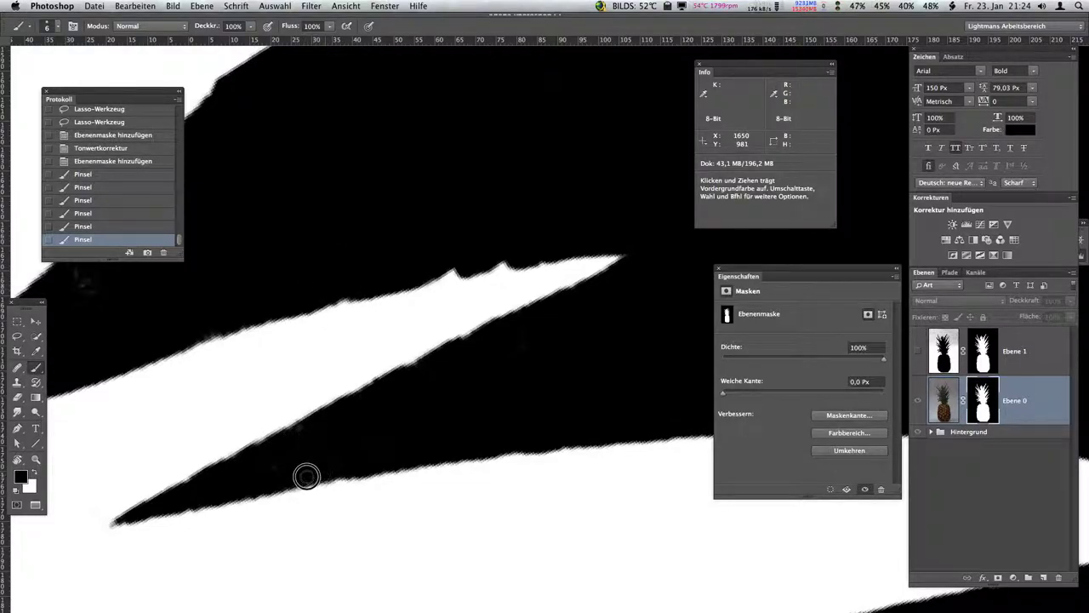
{"action": "left_click", "coordinate": [307, 475]}
{"action": "scroll", "coordinate": [360, 430], "scroll_direction": "left", "scroll_amount": 5}
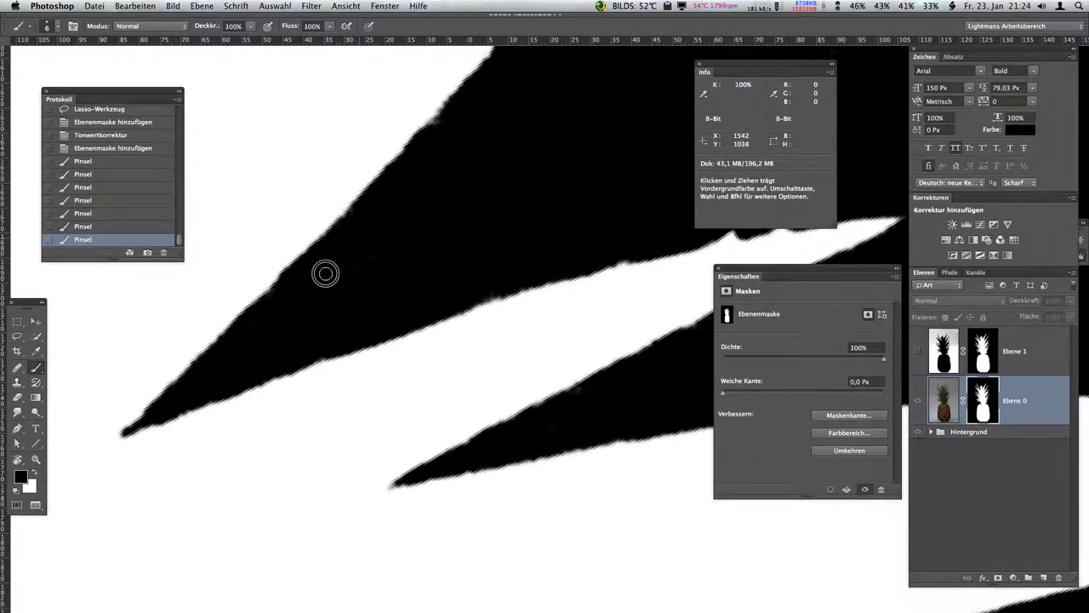
{"action": "left_click", "coordinate": [325, 273]}
{"action": "scroll", "coordinate": [327, 340], "scroll_direction": "right", "scroll_amount": 6}
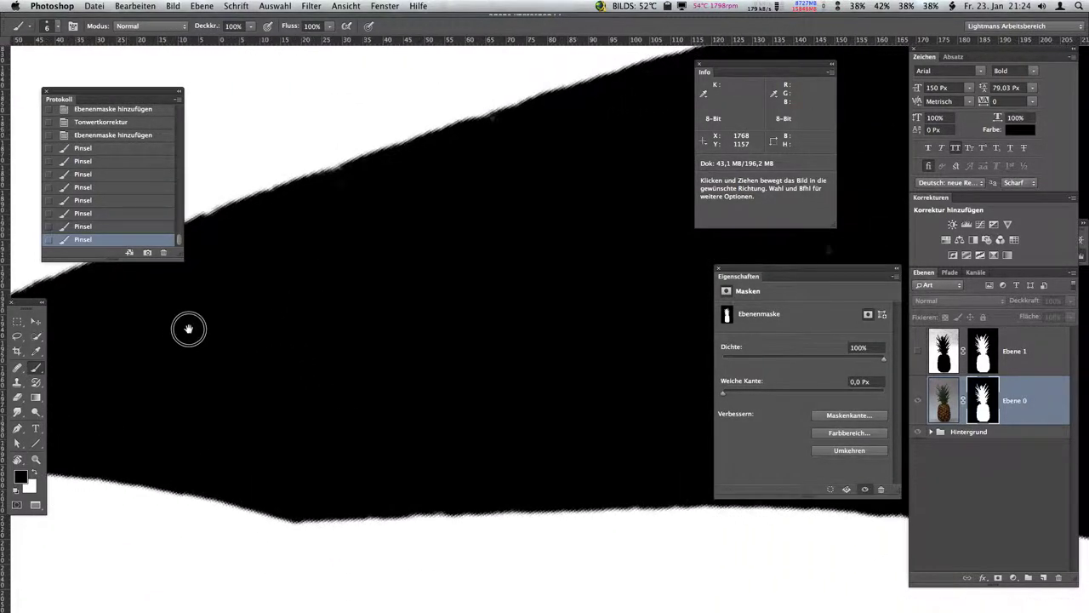
{"action": "scroll", "coordinate": [195, 324], "scroll_direction": "down", "scroll_amount": 10}
{"action": "scroll", "coordinate": [255, 313], "scroll_direction": "down", "scroll_amount": 3}
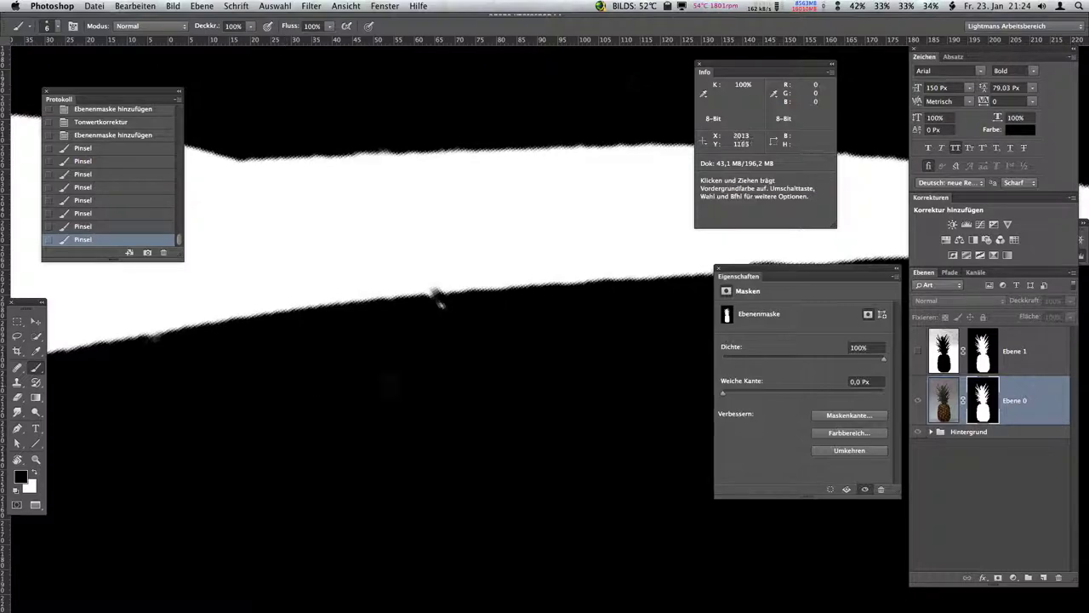
{"action": "left_click", "coordinate": [435, 309]}
- Scroll around the mask to check the pineapple outline for remaining specks
{"action": "scroll", "coordinate": [383, 383], "scroll_direction": "up", "scroll_amount": 8}
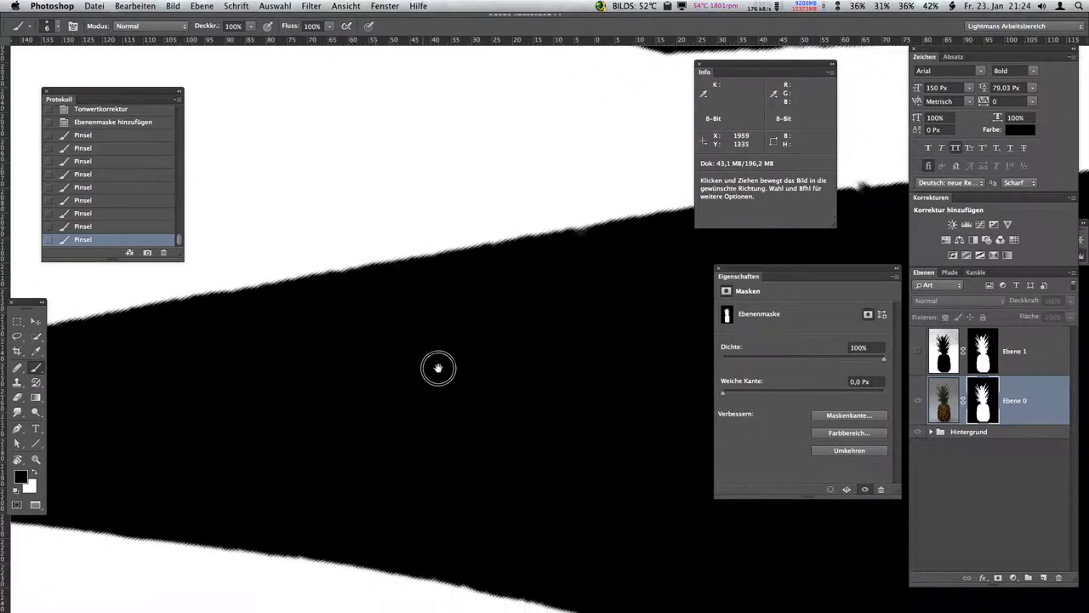
{"action": "scroll", "coordinate": [322, 398], "scroll_direction": "down", "scroll_amount": 3}
{"action": "scroll", "coordinate": [452, 347], "scroll_direction": "down", "scroll_amount": 6}
{"action": "scroll", "coordinate": [332, 408], "scroll_direction": "left", "scroll_amount": 3}
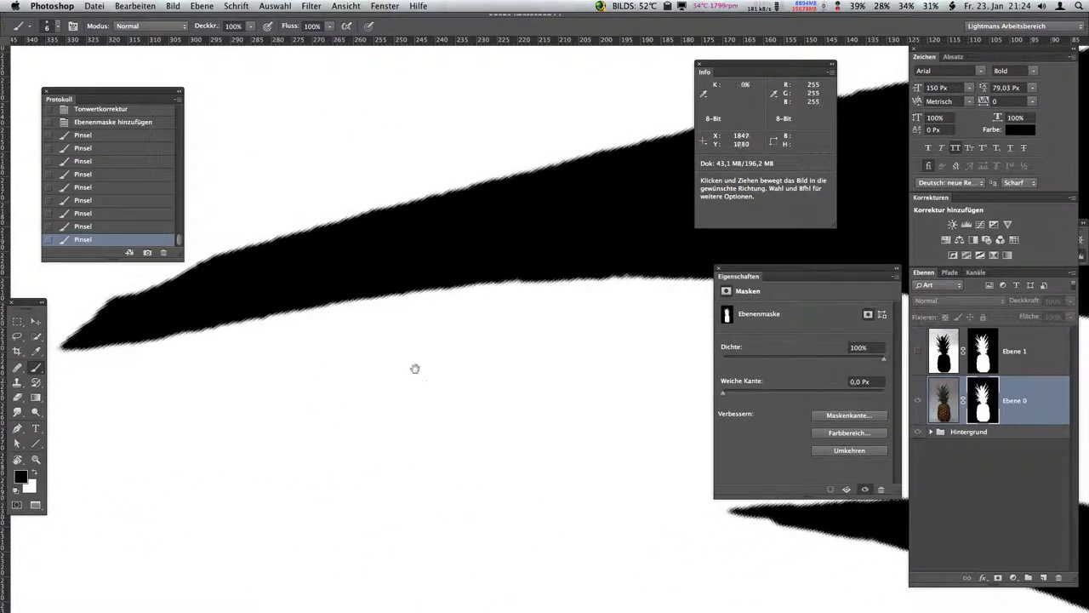
{"action": "scroll", "coordinate": [417, 370], "scroll_direction": "left", "scroll_amount": 3}
{"action": "scroll", "coordinate": [366, 405], "scroll_direction": "left", "scroll_amount": 3}
{"action": "scroll", "coordinate": [469, 387], "scroll_direction": "left", "scroll_amount": 5}
{"action": "scroll", "coordinate": [352, 401], "scroll_direction": "down", "scroll_amount": 5}
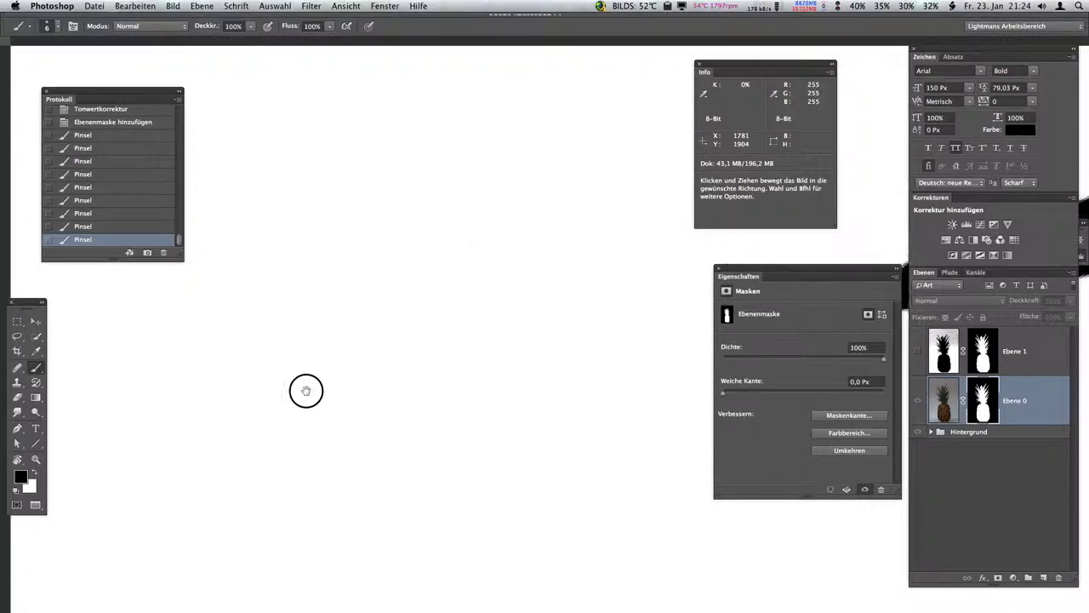
{"action": "scroll", "coordinate": [335, 387], "scroll_direction": "up", "scroll_amount": 3}
{"action": "scroll", "coordinate": [408, 408], "scroll_direction": "up", "scroll_amount": 5}
{"action": "scroll", "coordinate": [331, 431], "scroll_direction": "left", "scroll_amount": 3}
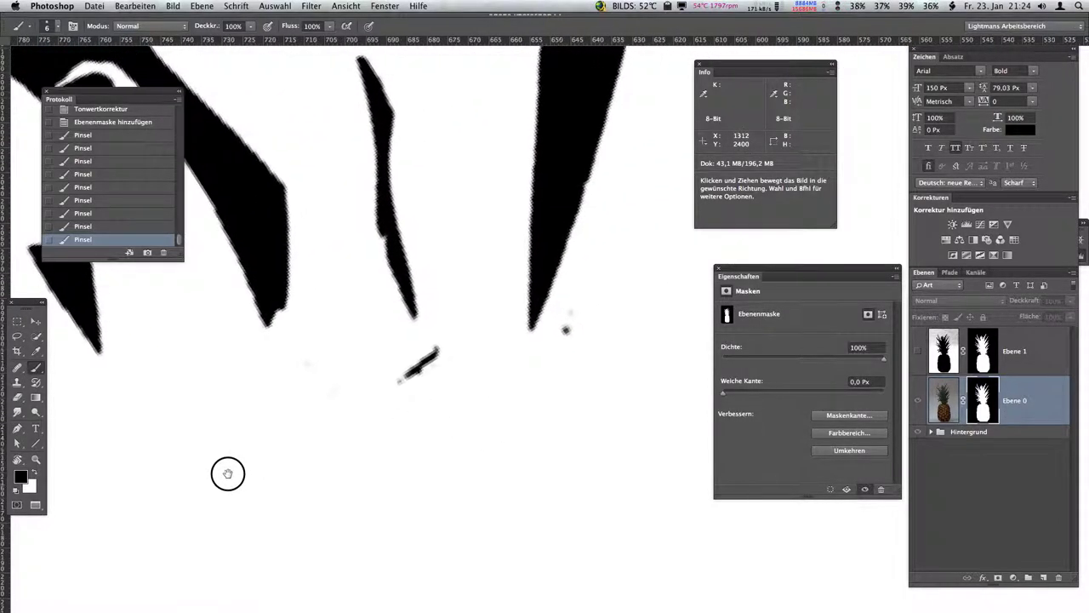
{"action": "scroll", "coordinate": [227, 472], "scroll_direction": "up", "scroll_amount": 3}
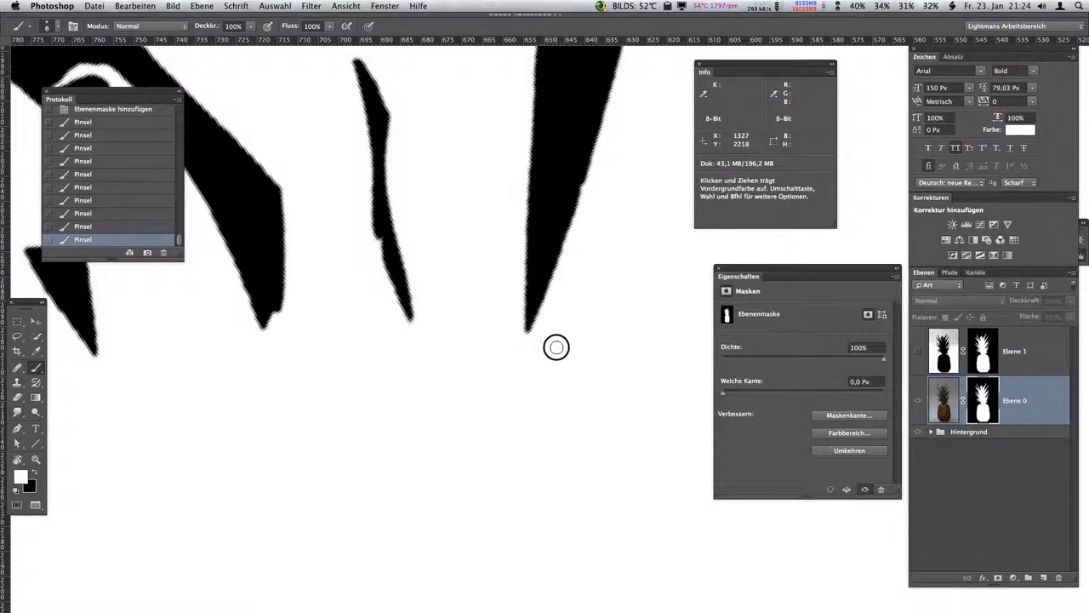
{"action": "scroll", "coordinate": [469, 390], "scroll_direction": "up", "scroll_amount": 3}
{"action": "scroll", "coordinate": [433, 479], "scroll_direction": "up", "scroll_amount": 3}
{"action": "scroll", "coordinate": [401, 426], "scroll_direction": "left", "scroll_amount": 3}
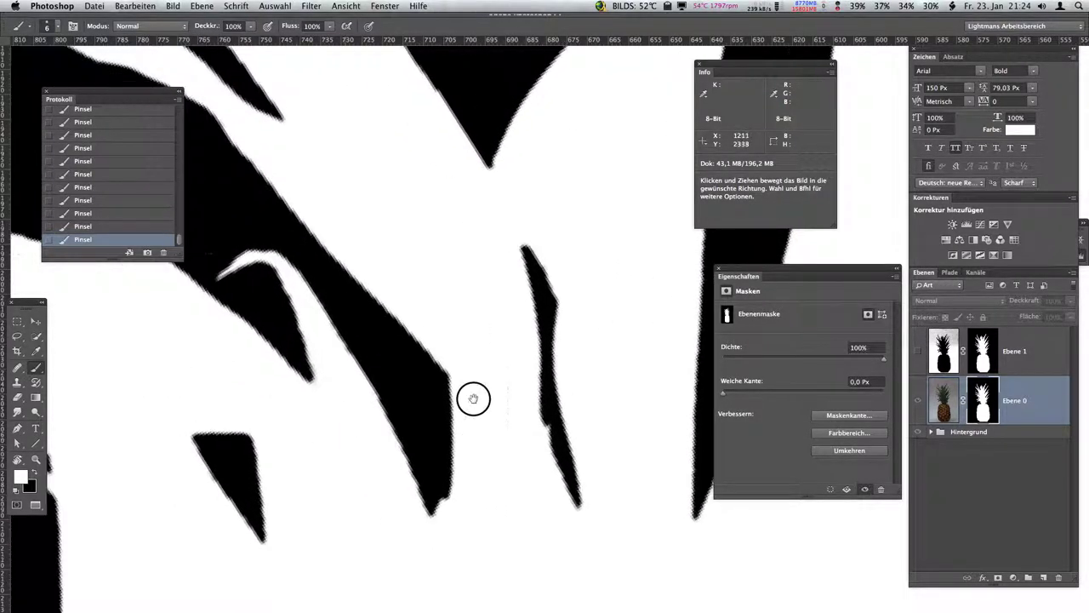
{"action": "scroll", "coordinate": [471, 396], "scroll_direction": "up", "scroll_amount": 5}
{"action": "scroll", "coordinate": [371, 439], "scroll_direction": "left", "scroll_amount": 2}
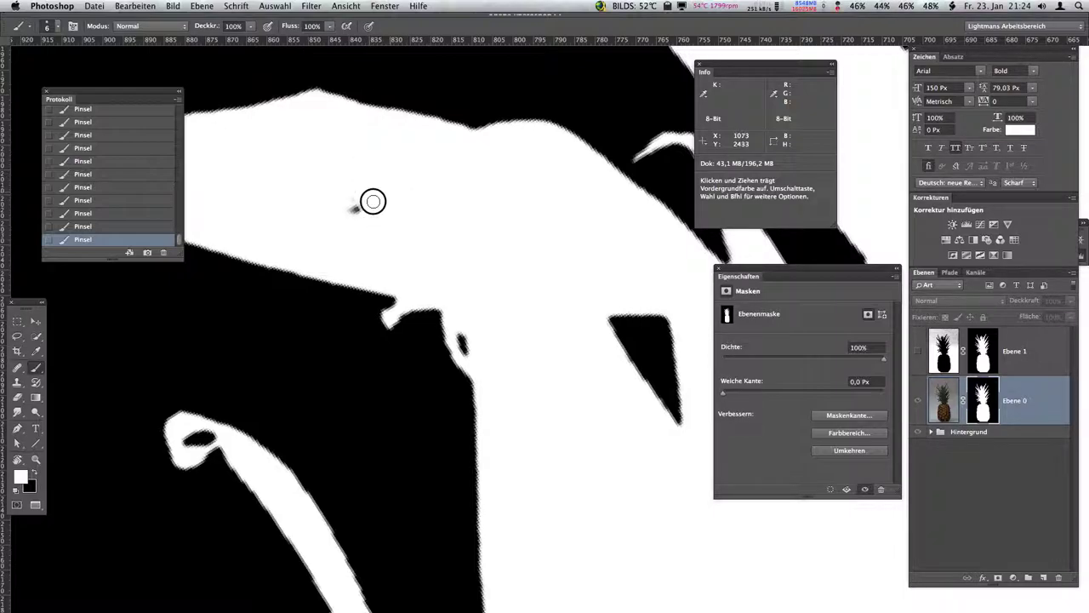
{"action": "scroll", "coordinate": [366, 196], "scroll_direction": "left", "scroll_amount": 5}
{"action": "scroll", "coordinate": [366, 196], "scroll_direction": "up", "scroll_amount": 1}
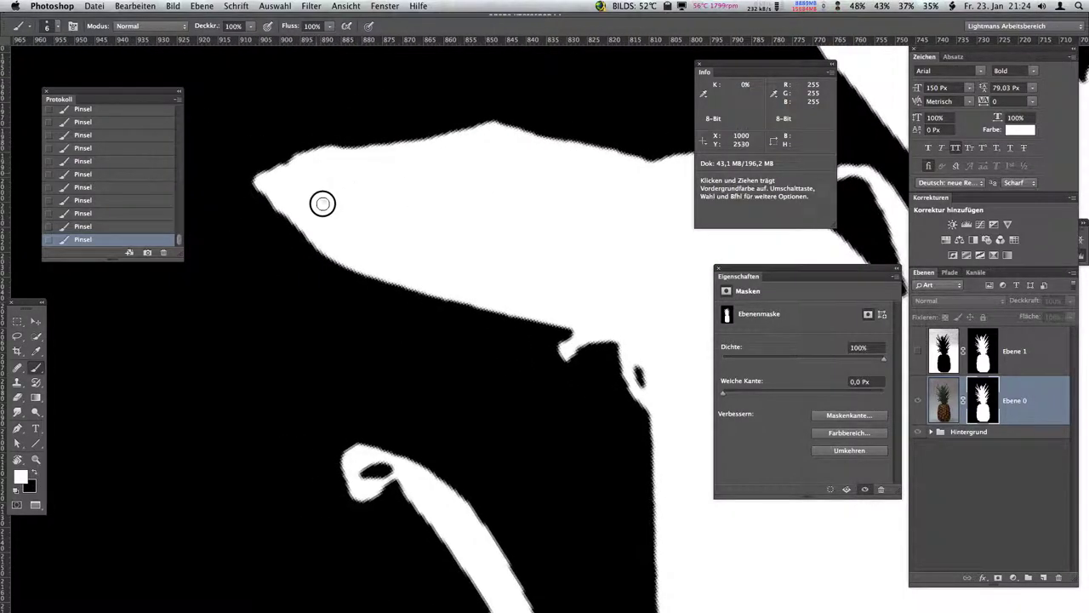
{"action": "scroll", "coordinate": [377, 235], "scroll_direction": "down", "scroll_amount": 3}
{"action": "scroll", "coordinate": [377, 236], "scroll_direction": "right", "scroll_amount": 2}
{"action": "scroll", "coordinate": [406, 309], "scroll_direction": "down", "scroll_amount": 2}
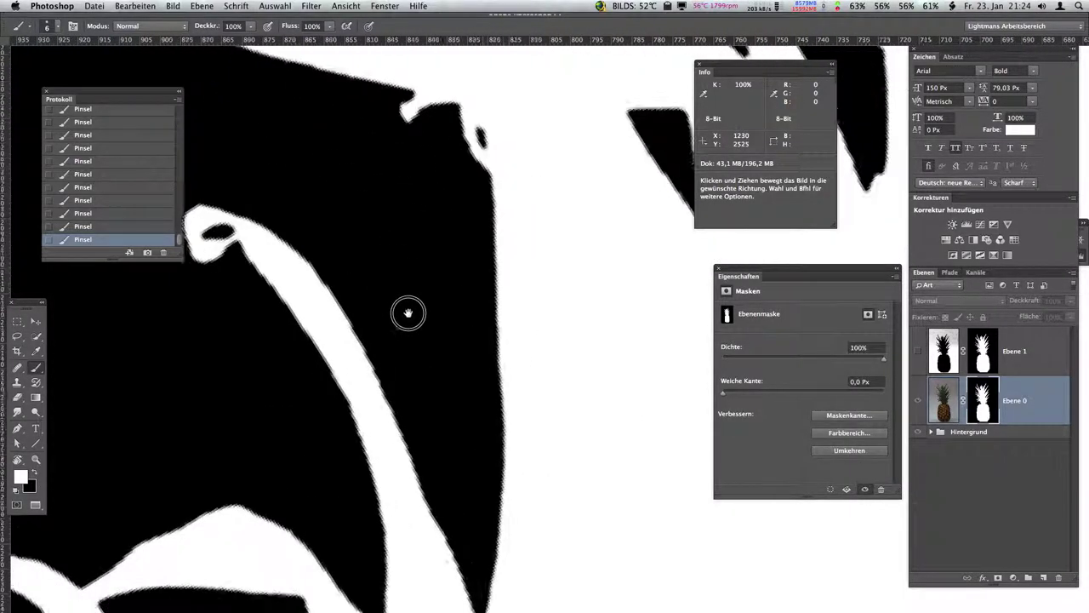
{"action": "scroll", "coordinate": [409, 300], "scroll_direction": "down", "scroll_amount": 3}
{"action": "scroll", "coordinate": [408, 299], "scroll_direction": "down", "scroll_amount": 5}
{"action": "scroll", "coordinate": [260, 328], "scroll_direction": "right", "scroll_amount": 5}
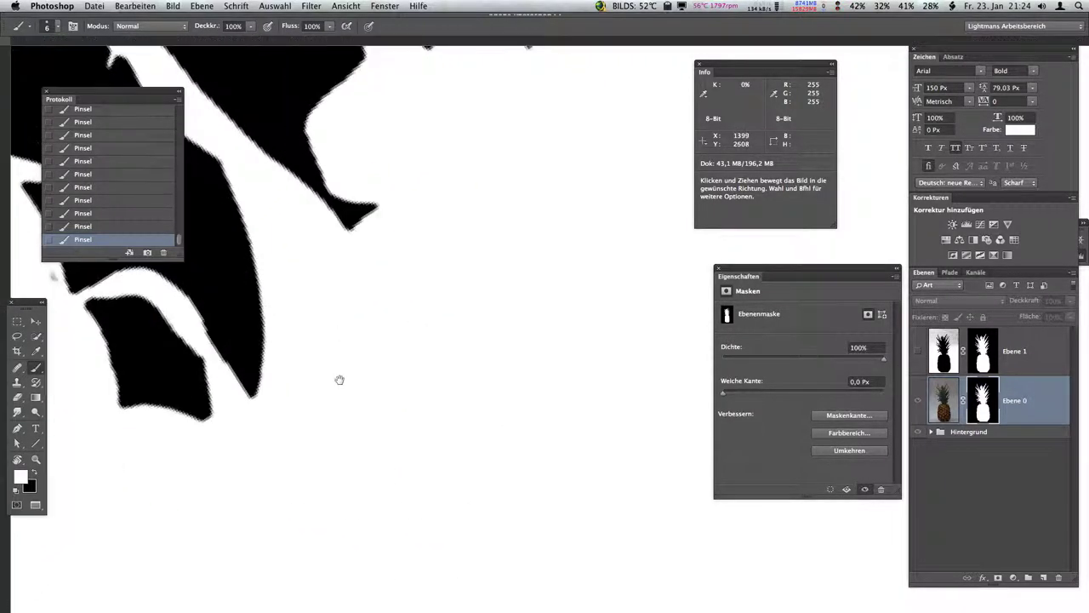
{"action": "scroll", "coordinate": [338, 380], "scroll_direction": "down", "scroll_amount": 3}
{"action": "scroll", "coordinate": [375, 352], "scroll_direction": "up", "scroll_amount": 2}
{"action": "scroll", "coordinate": [372, 352], "scroll_direction": "left", "scroll_amount": 2}
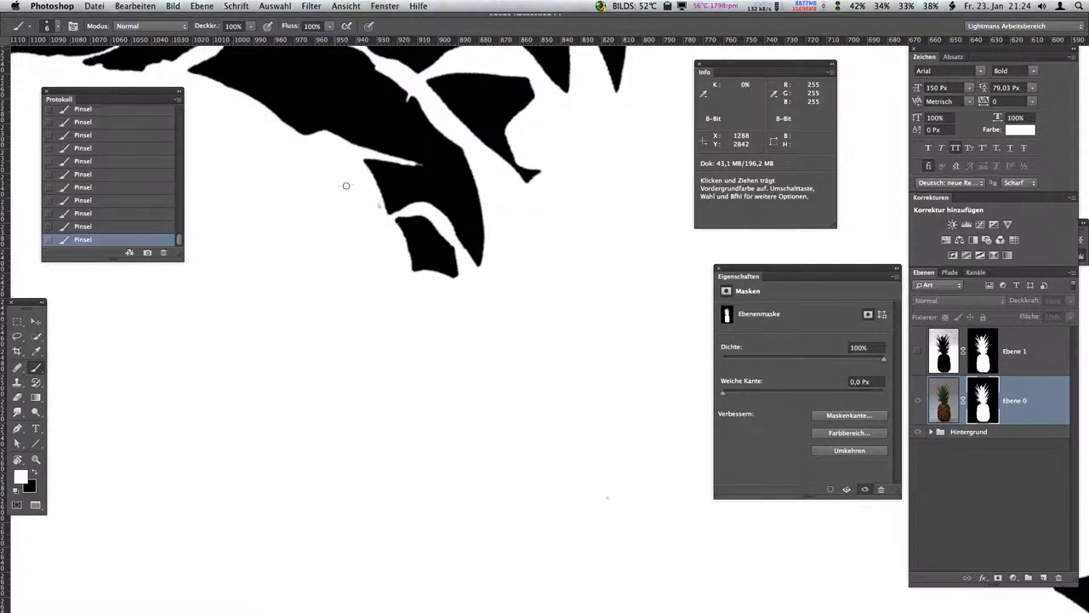
{"action": "scroll", "coordinate": [437, 365], "scroll_direction": "down", "scroll_amount": 3}
{"action": "scroll", "coordinate": [360, 296], "scroll_direction": "down", "scroll_amount": 3}
{"action": "scroll", "coordinate": [361, 296], "scroll_direction": "right", "scroll_amount": 3}
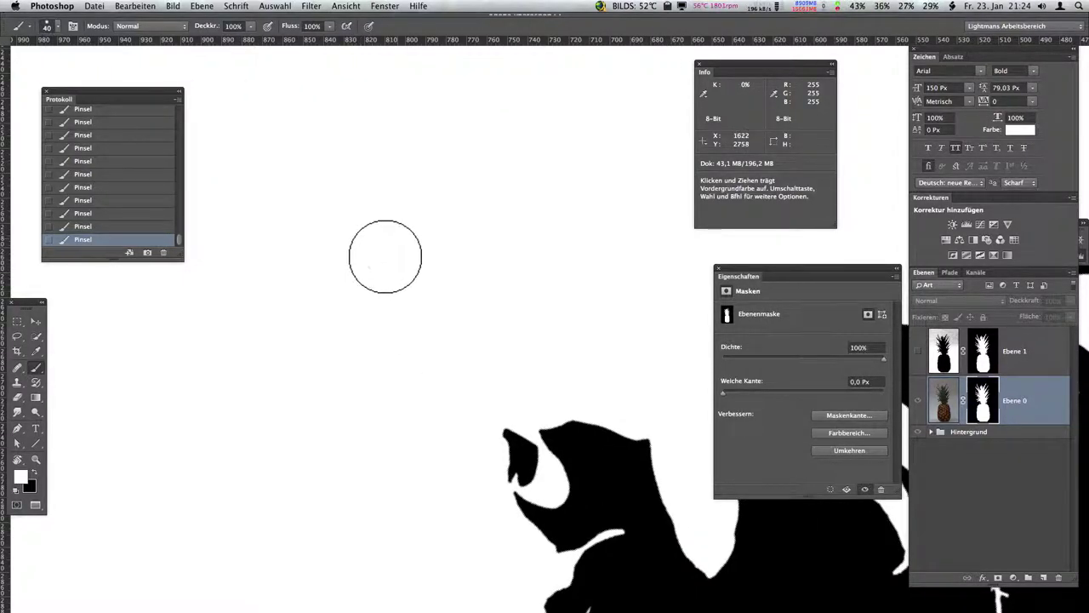
{"action": "scroll", "coordinate": [335, 352], "scroll_direction": "up", "scroll_amount": 5}
{"action": "scroll", "coordinate": [333, 366], "scroll_direction": "up", "scroll_amount": 5}
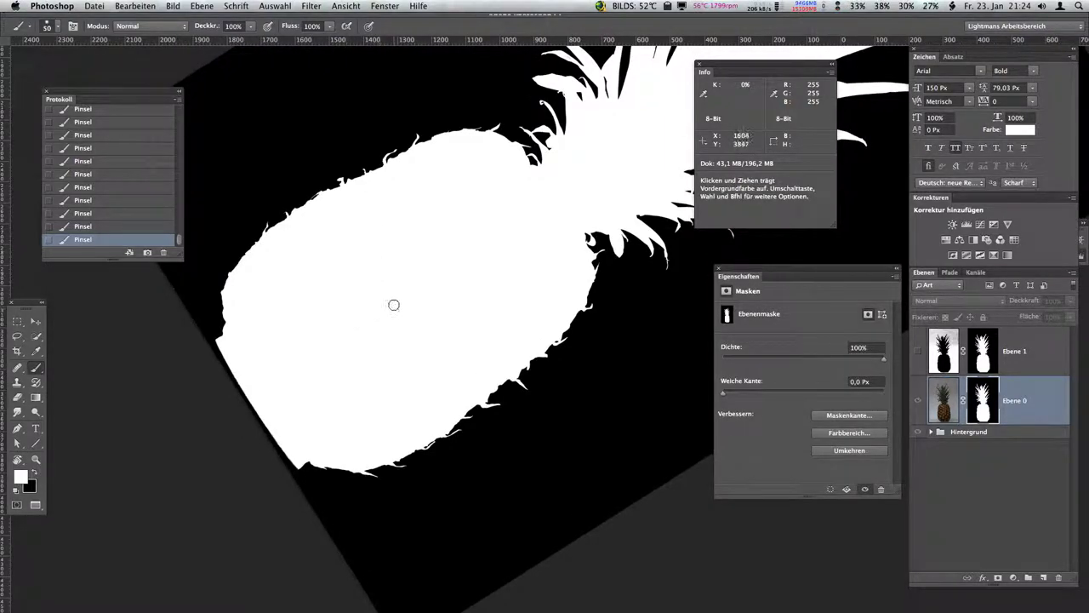
- Enlarge the brush to 300, reset the rotation upright and fit the whole pineapple on screen
{"action": "key", "text": "bracketright"}
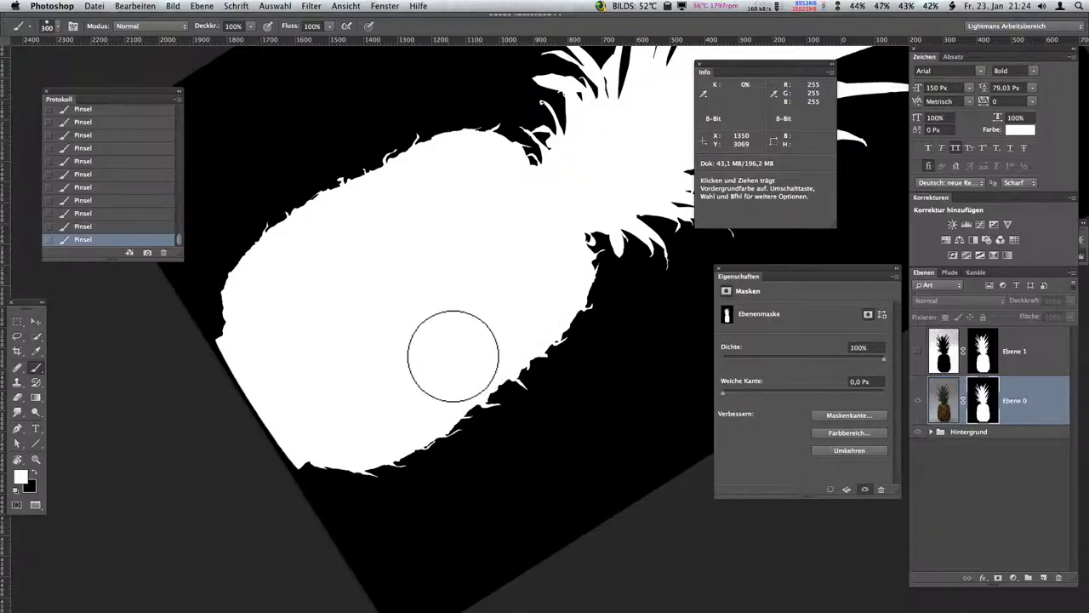
{"action": "left_click_drag", "start_coordinate": [522, 236], "coordinate": [306, 372]}
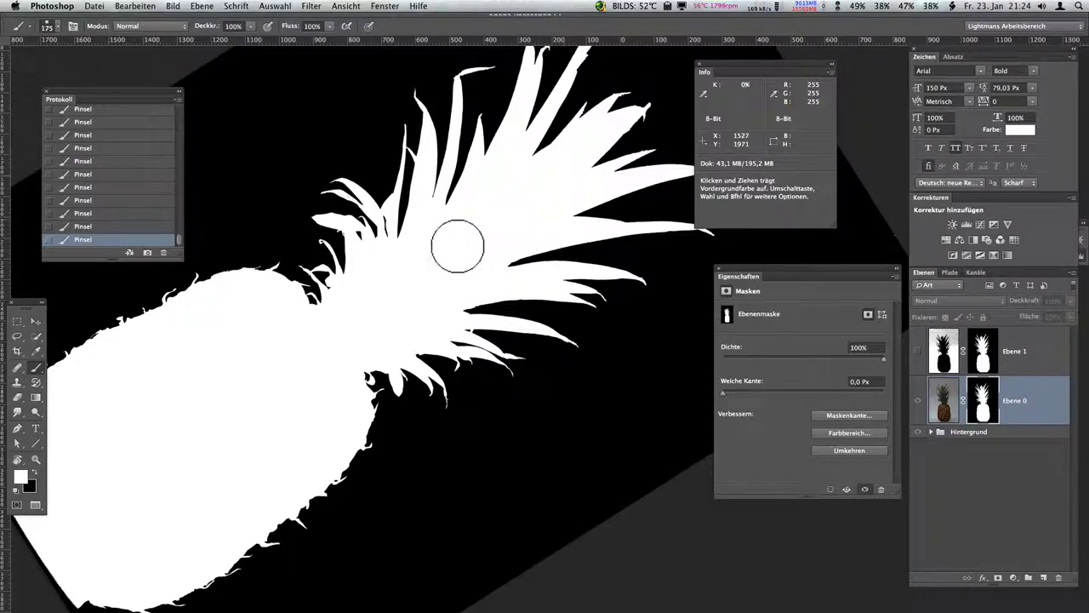
{"action": "key", "text": "Escape"}
{"action": "key", "text": "z"}
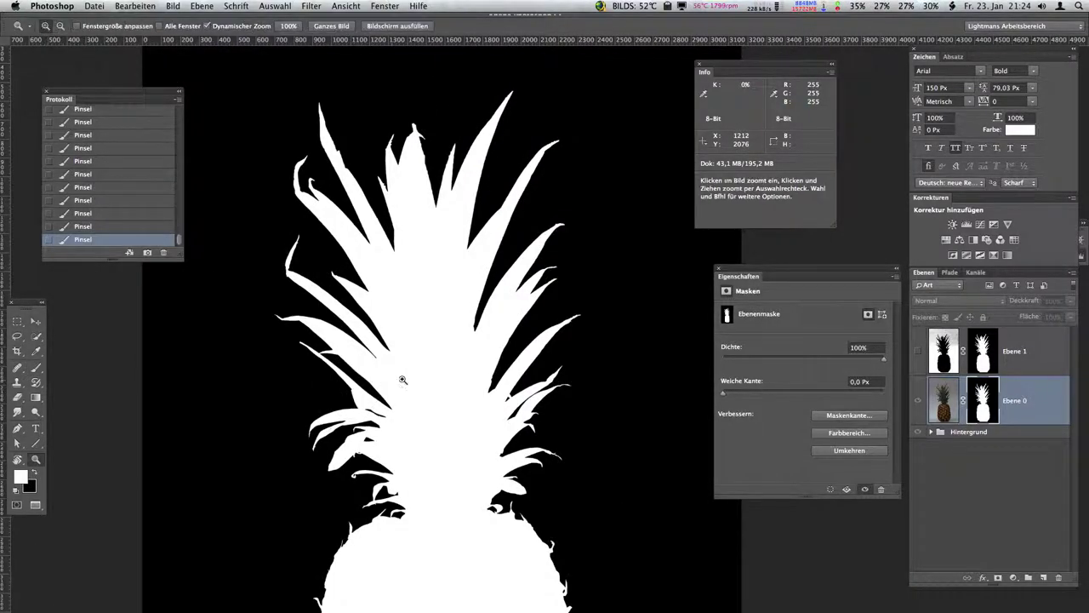
{"action": "key", "text": "ctrl+0"}
{"action": "left_click_drag", "start_coordinate": [387, 384], "coordinate": [426, 409]}
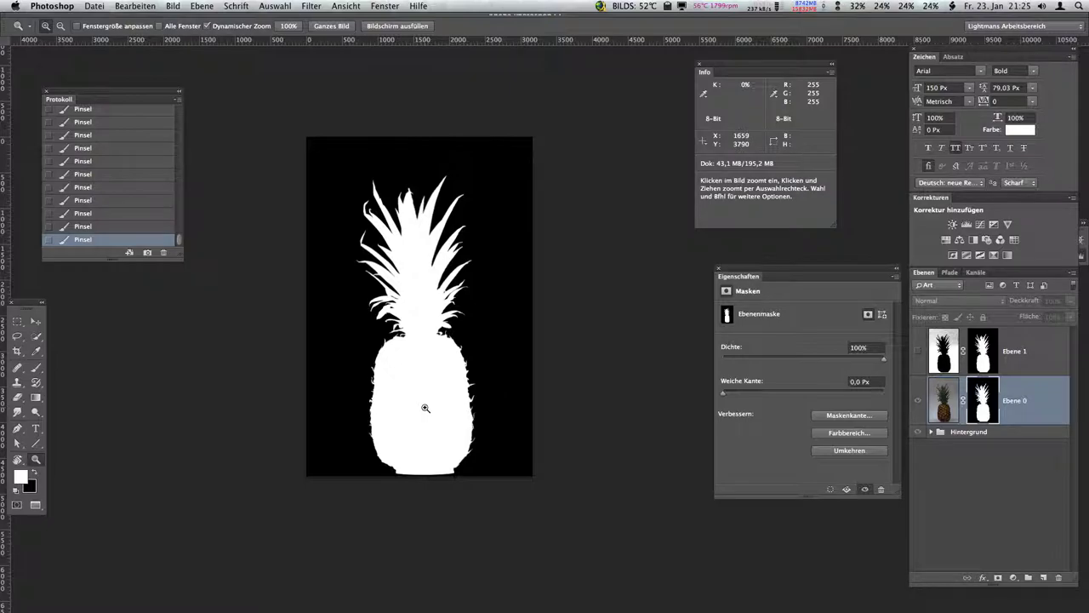
{"action": "left_click", "coordinate": [983, 400], "text": "alt"}
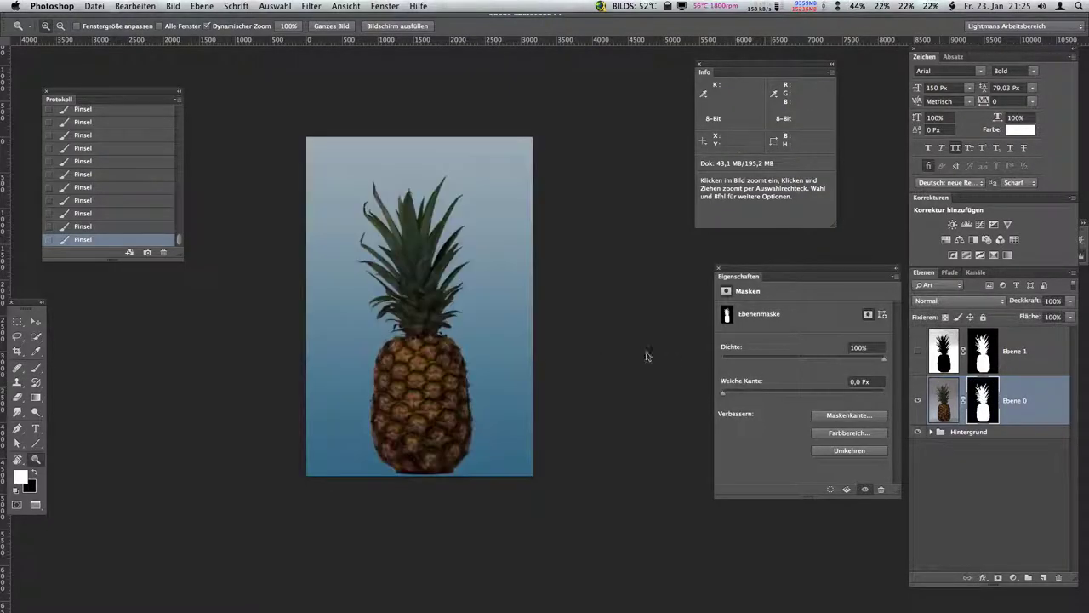
{"action": "left_click", "coordinate": [529, 357]}
{"action": "left_click", "coordinate": [372, 330]}
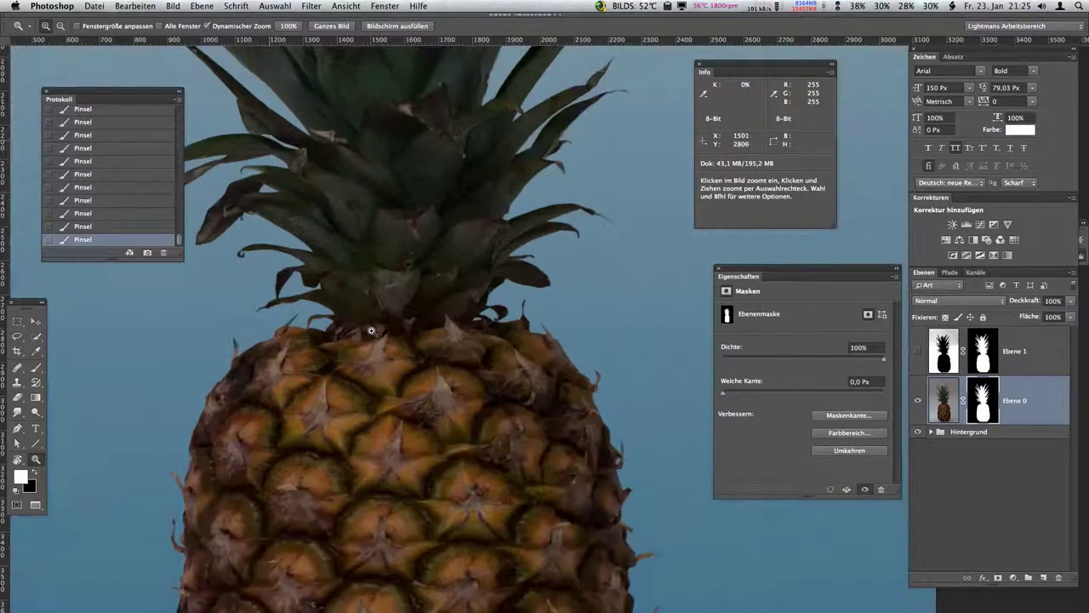
{"action": "key", "text": "ctrl+r"}
{"action": "left_click_drag", "start_coordinate": [351, 273], "coordinate": [474, 401]}
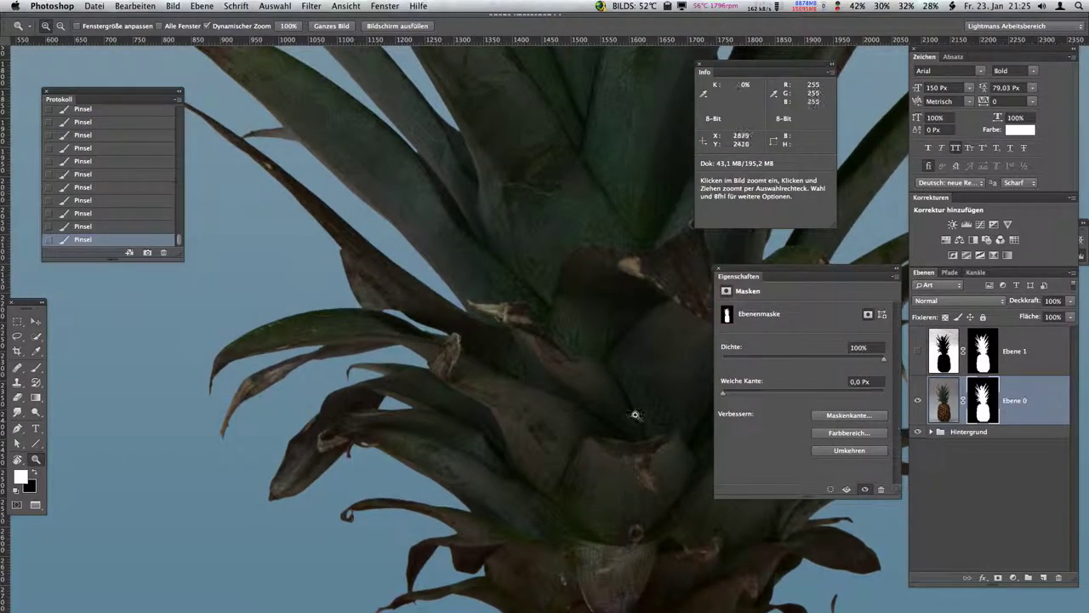